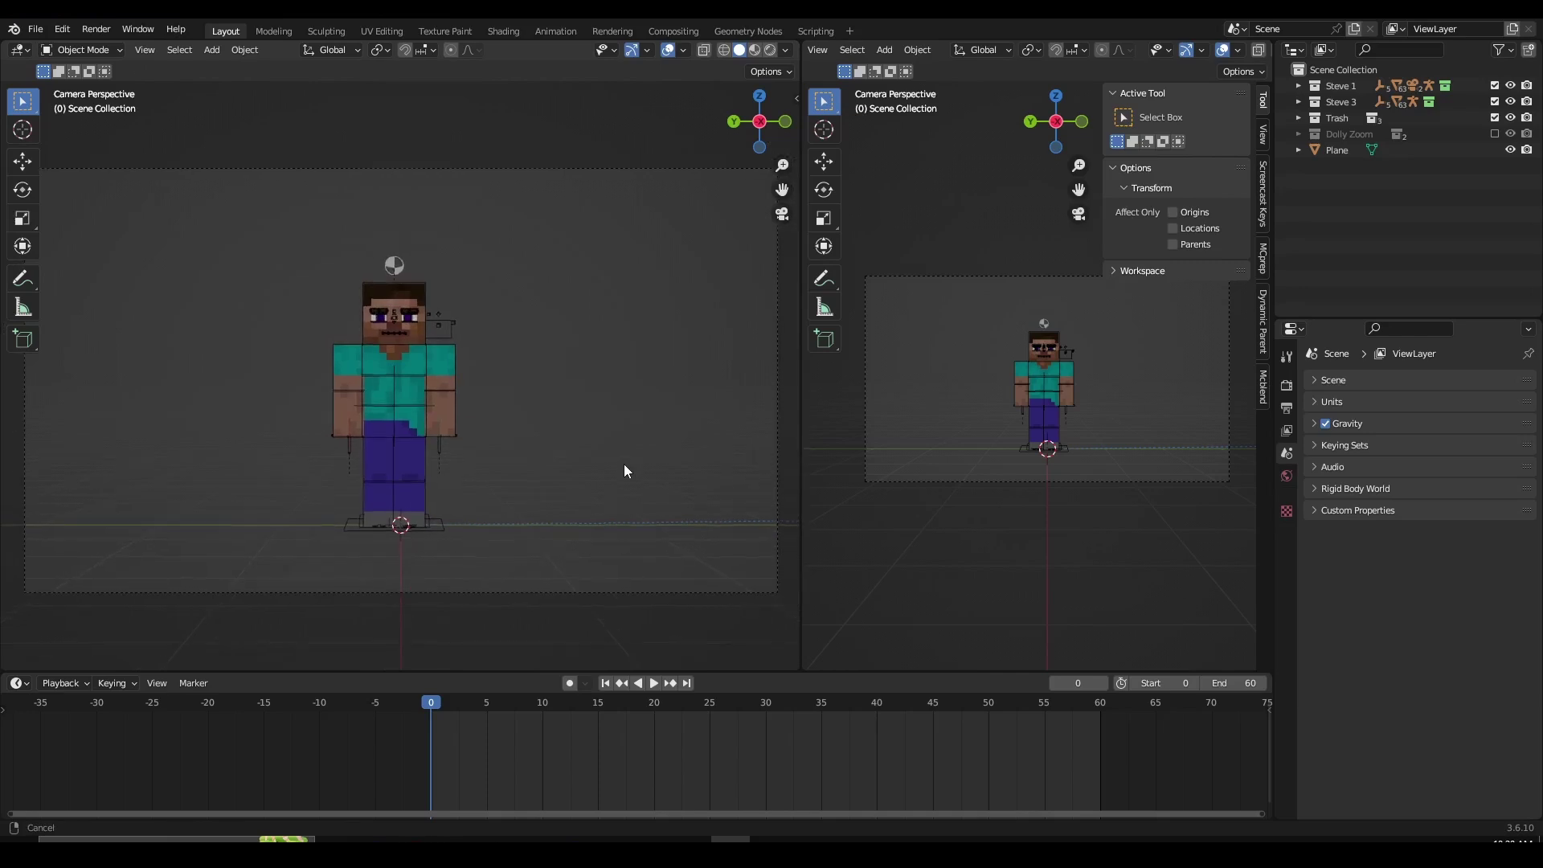
Try moving the camera toward, away from, above and below the character with Walk Navigation
scroll(576, 484, up, 1)
scroll(576, 484, down, 2)
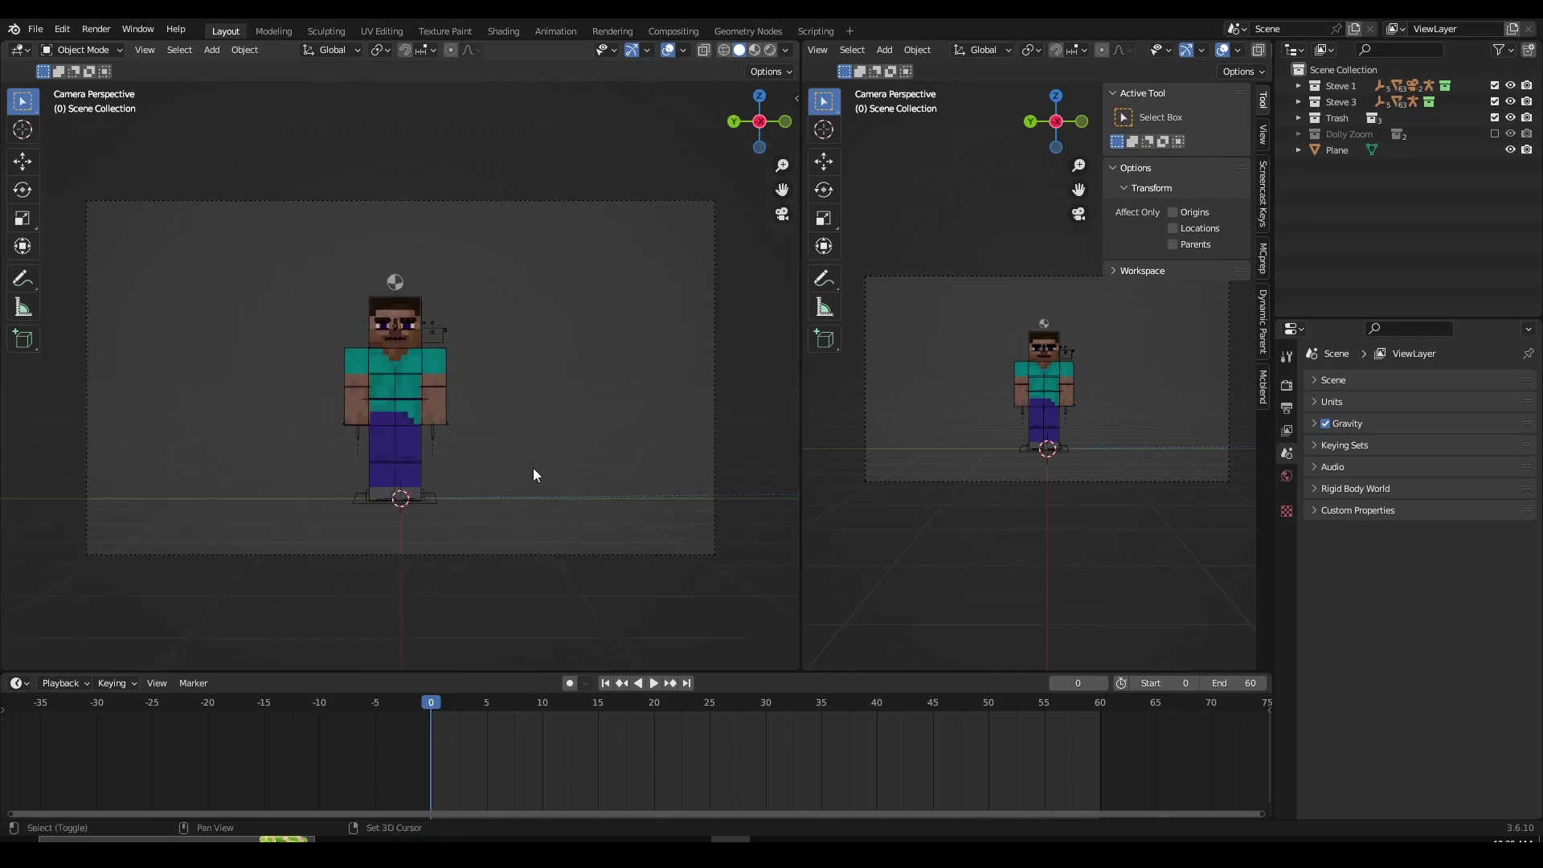
key(shift+grave)
key(w)
key(s)
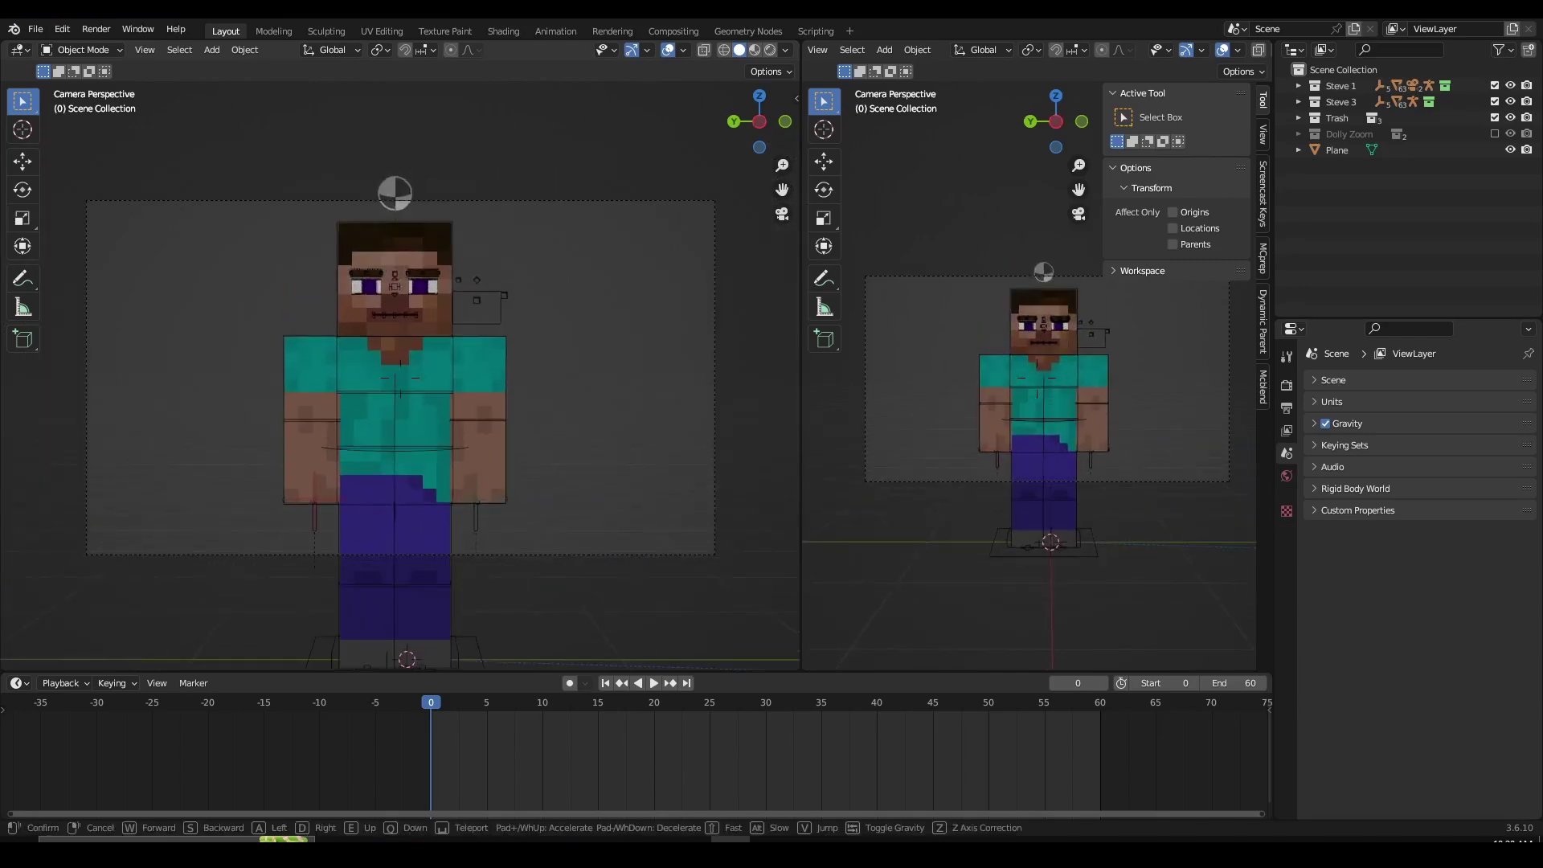
key(w)
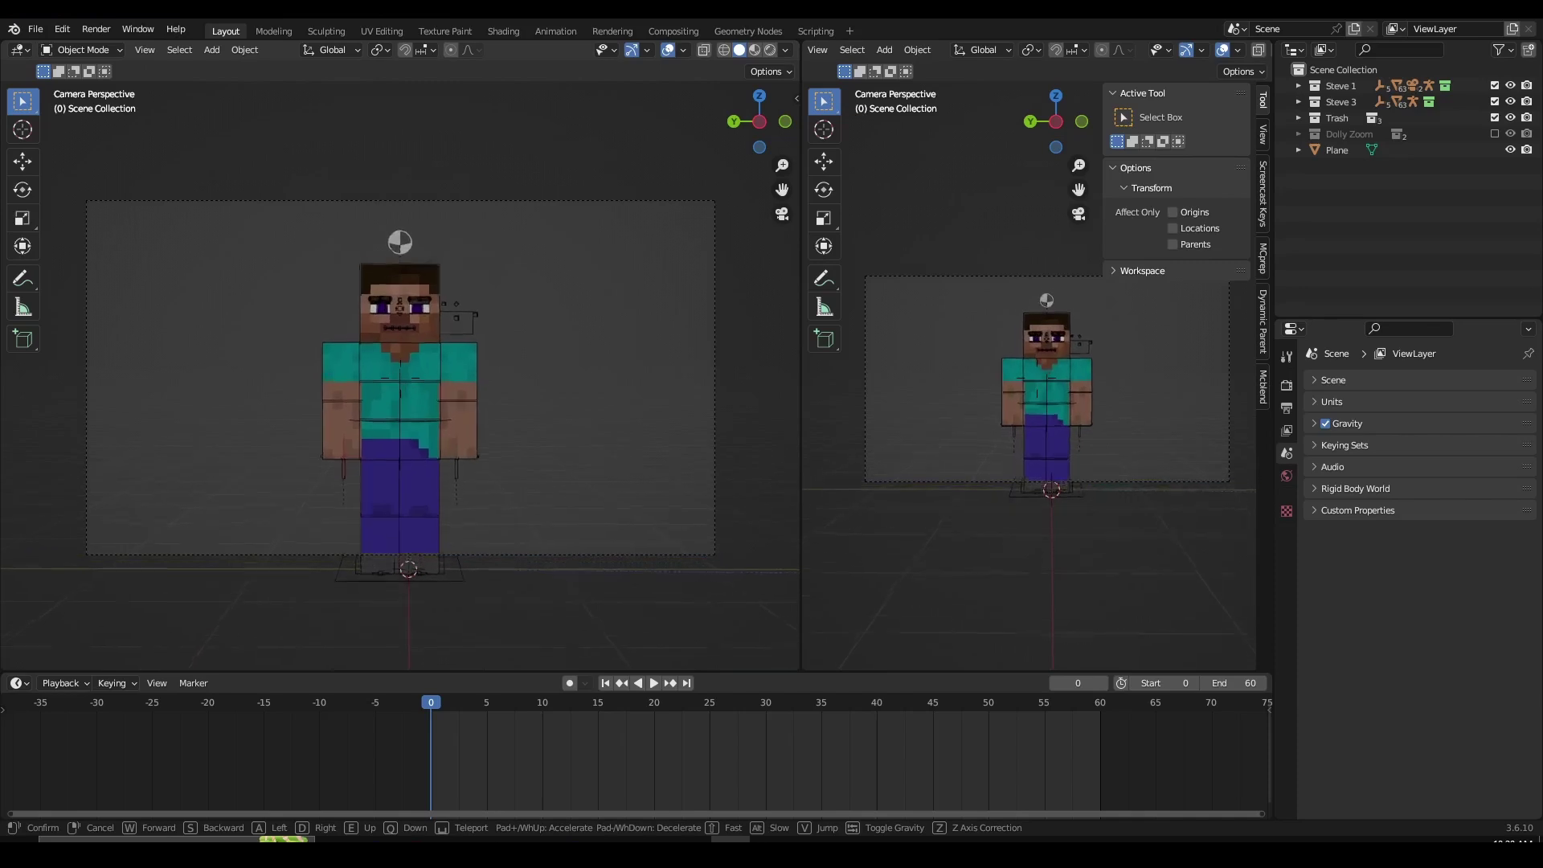
key(s)
key(w)
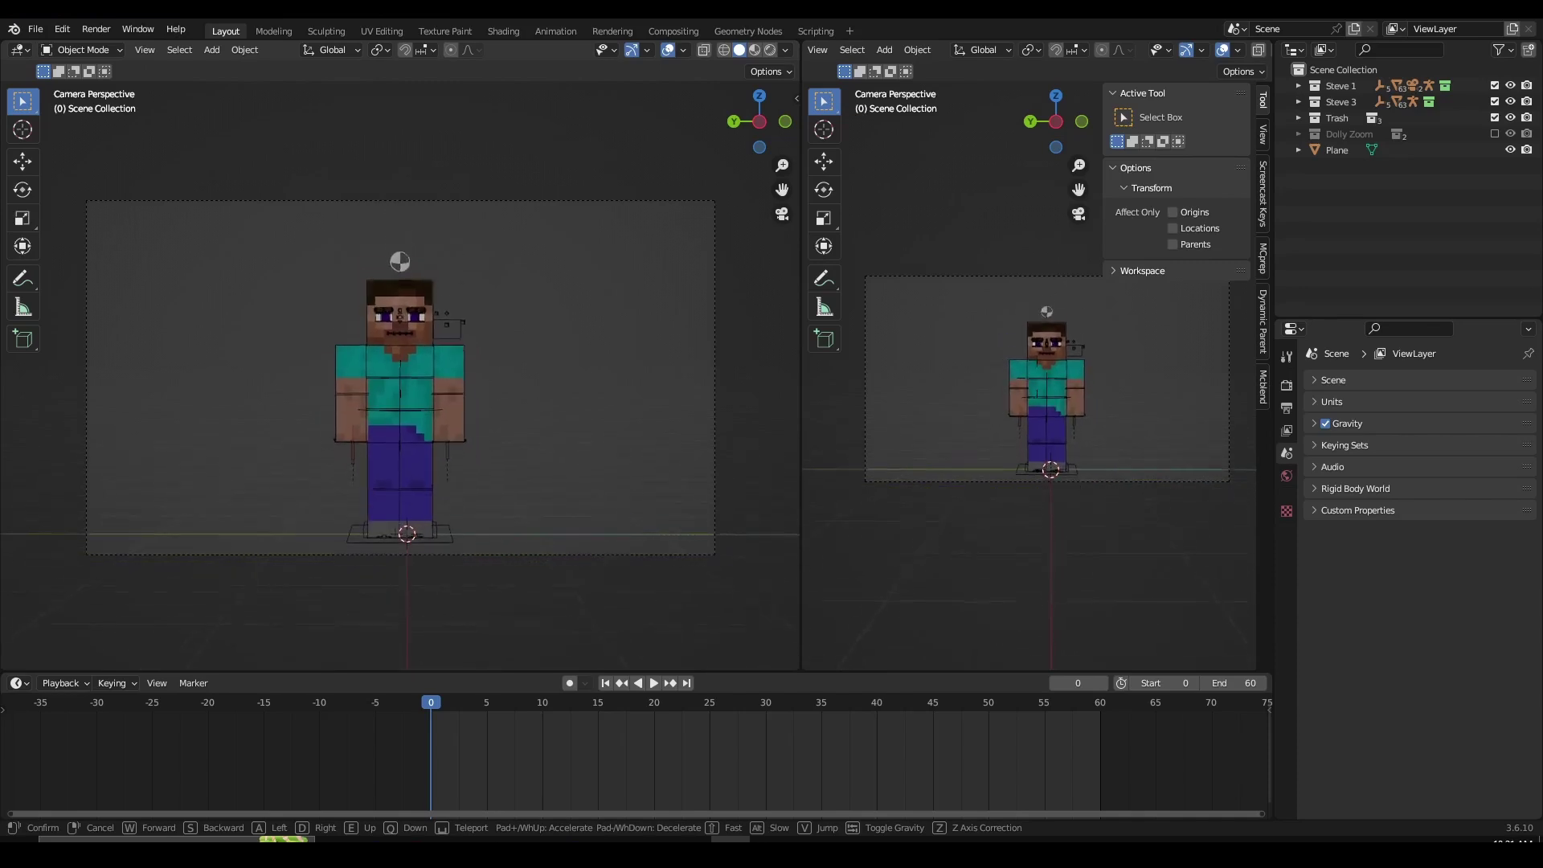
key(q)
key(e)
key(s)
key(q)
key(e)
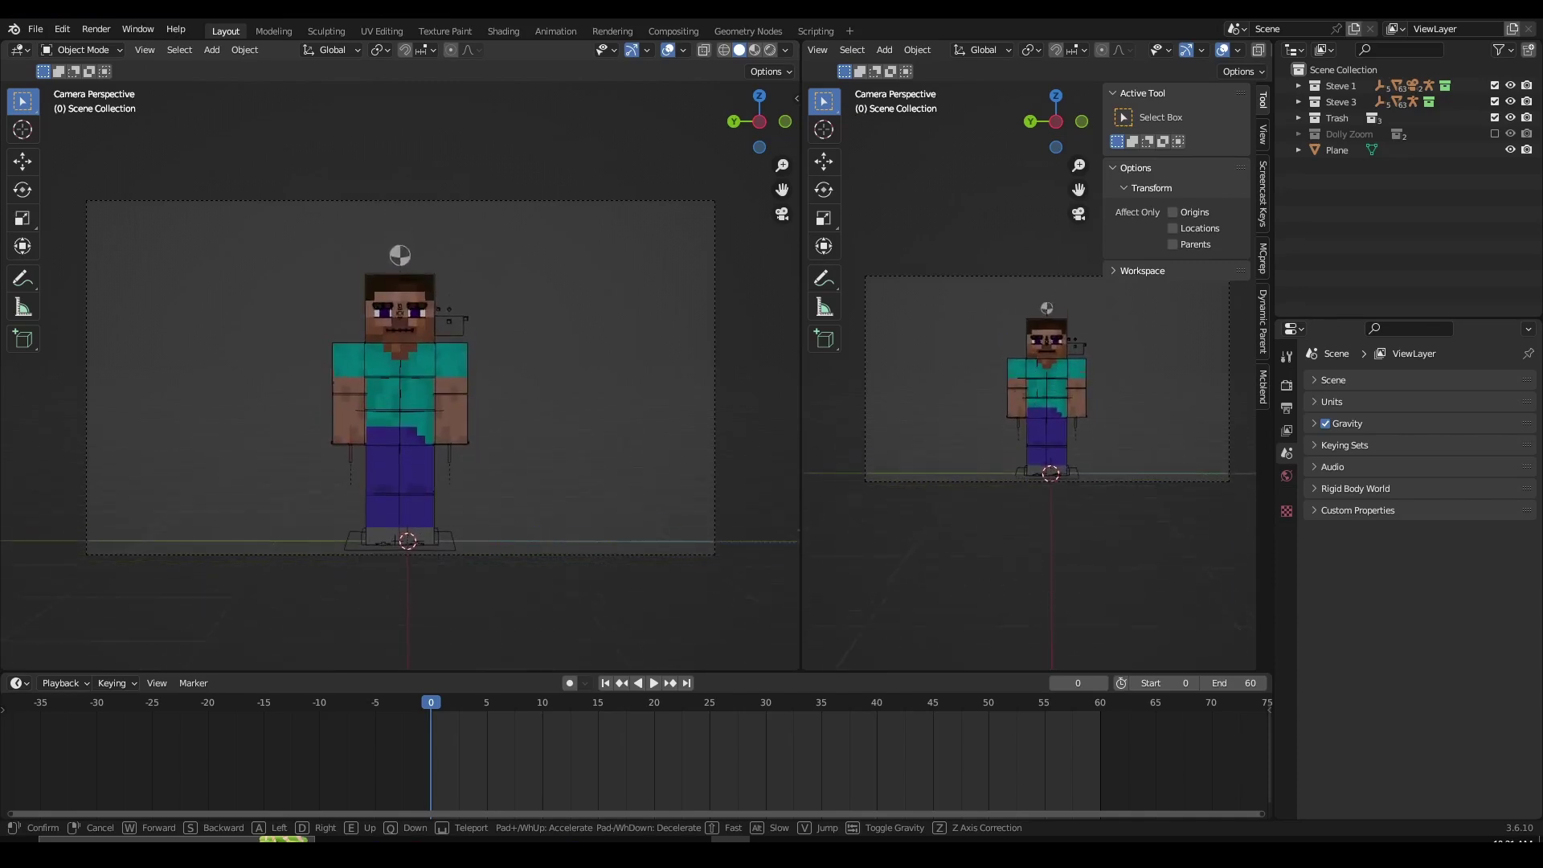
key(s)
key(q)
key(s)
click(535, 467)
Select Camera.001 by its frame and try walking it closer to the character
scroll(533, 466, up, 2)
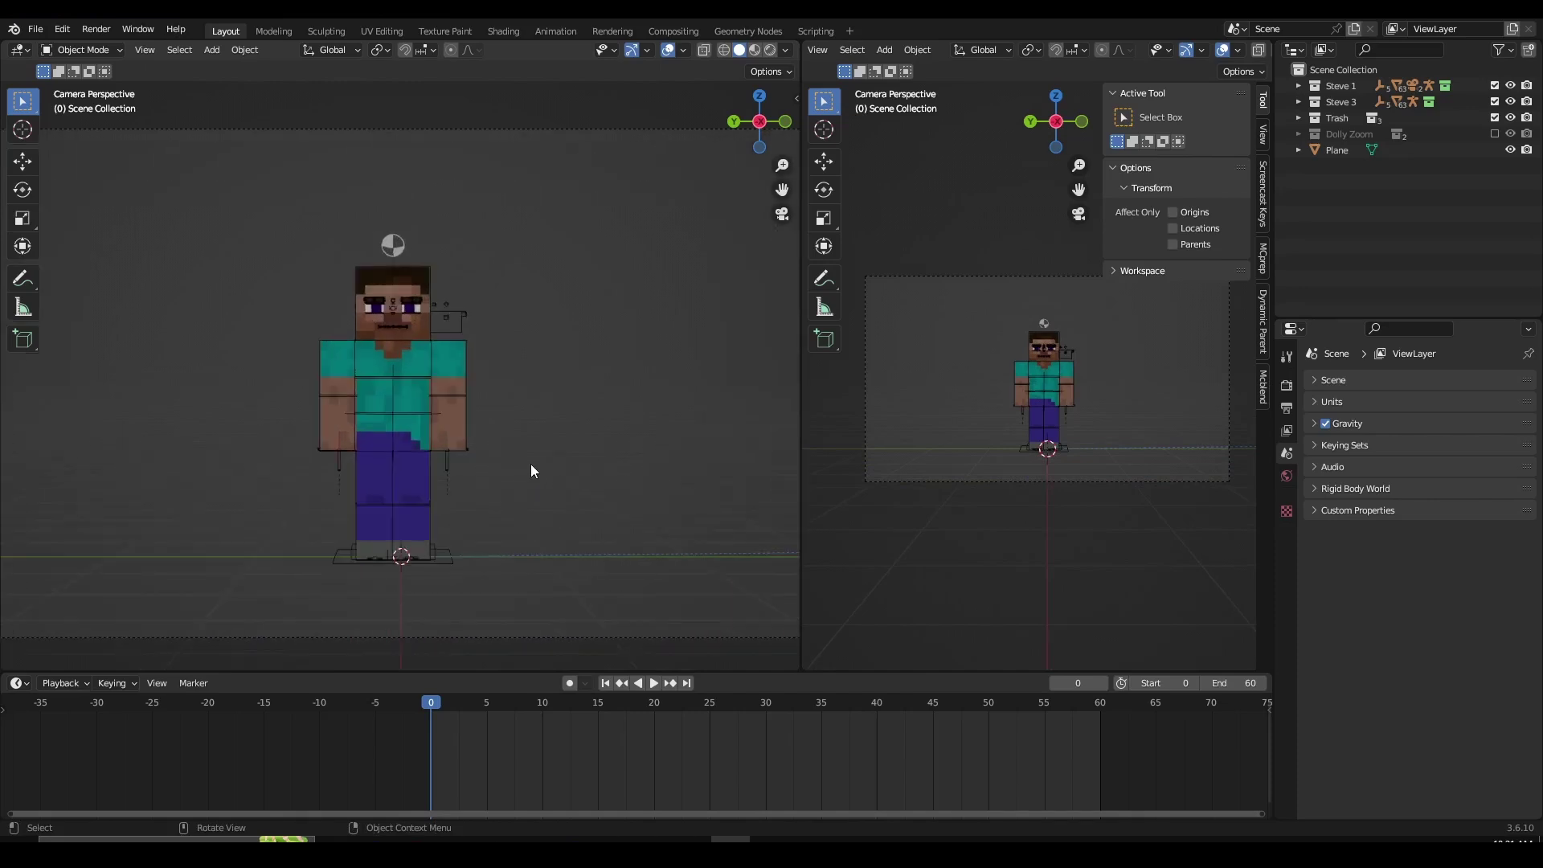
shift+middle_drag(515, 445, 468, 481)
scroll(485, 379, up, 3)
scroll(472, 398, down, 5)
click(461, 537)
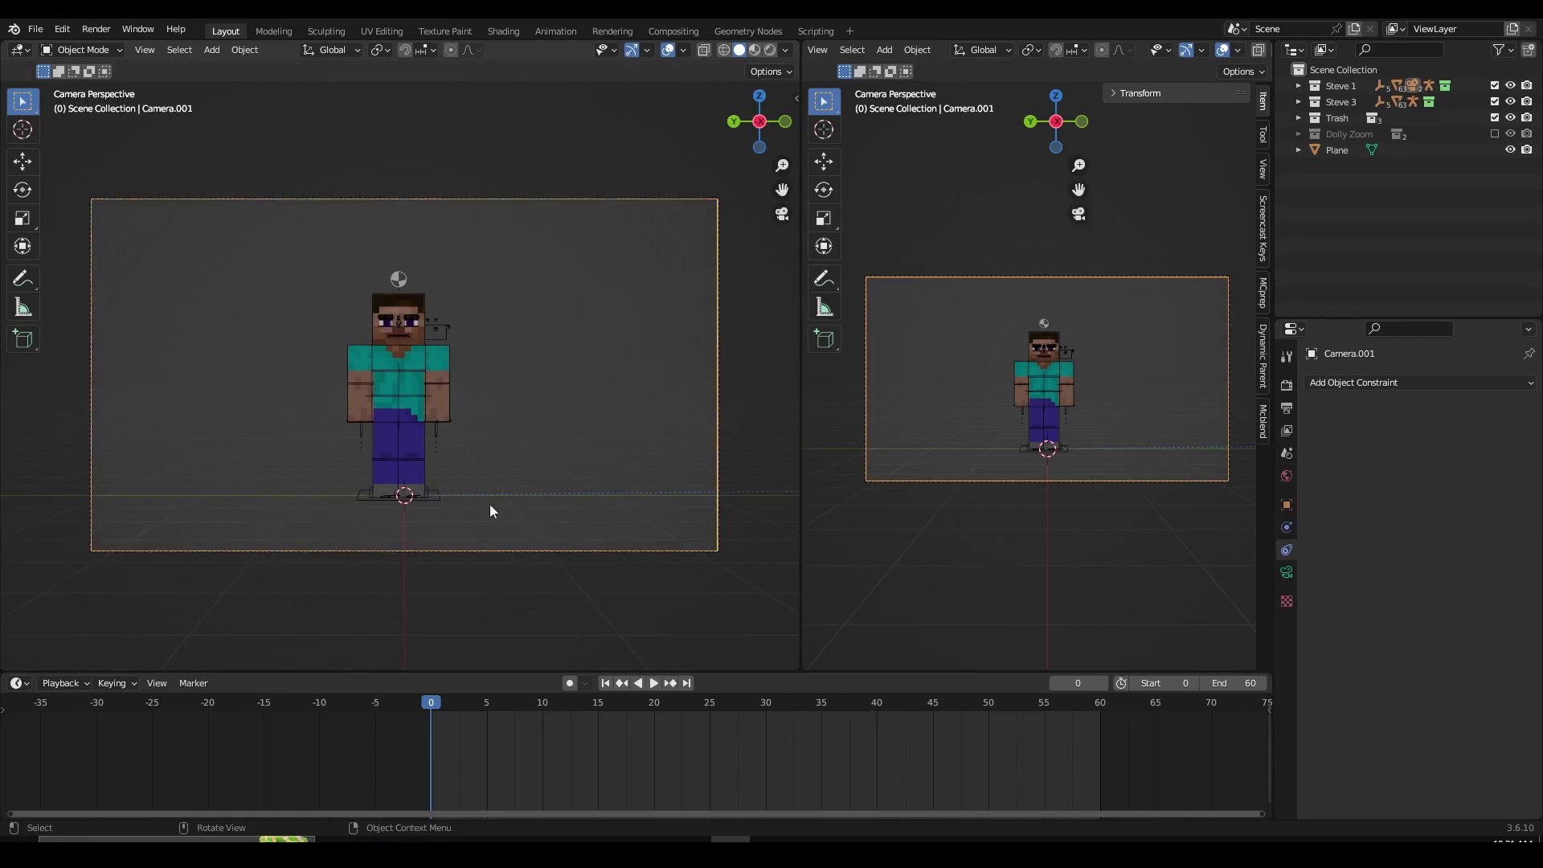
key(shift+grave)
key(w)
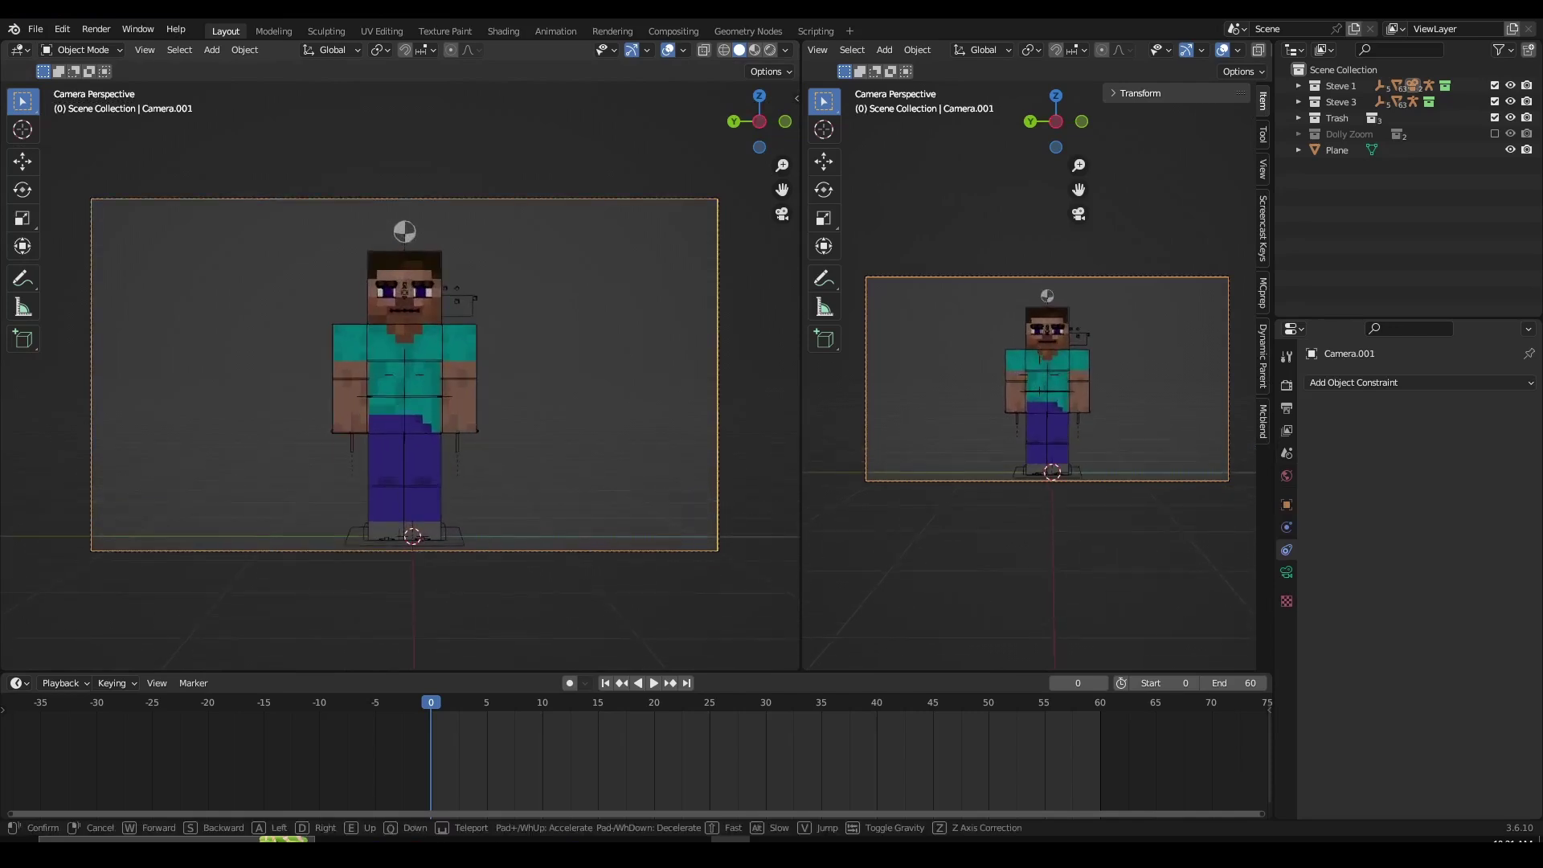
right_click(519, 458)
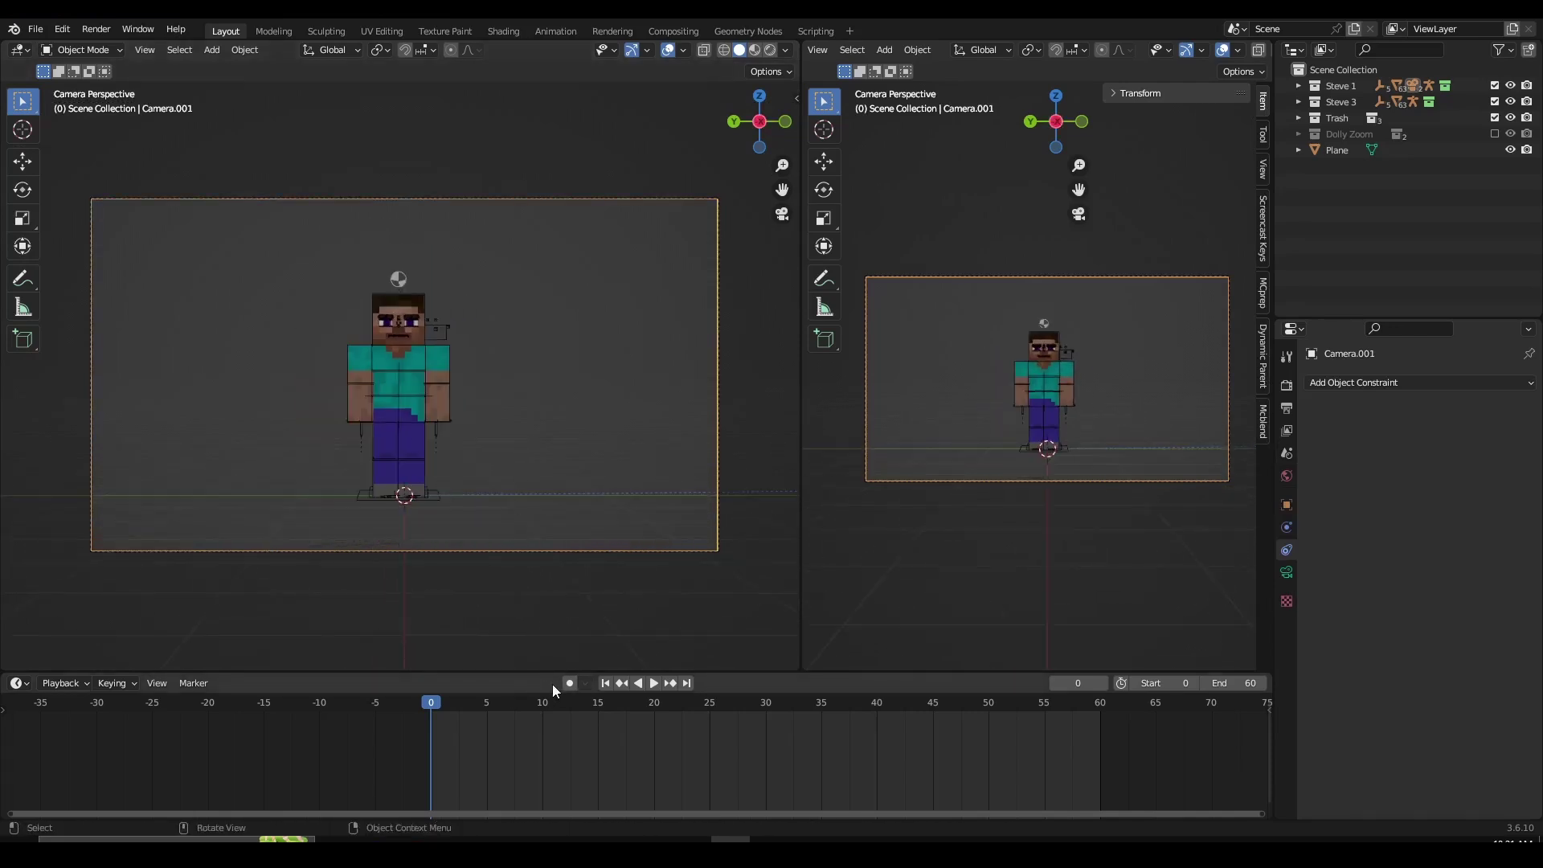
Enable auto keying with the Location & Rotation keying set and insert a camera keyframe at frame 0
click(132, 688)
click(96, 594)
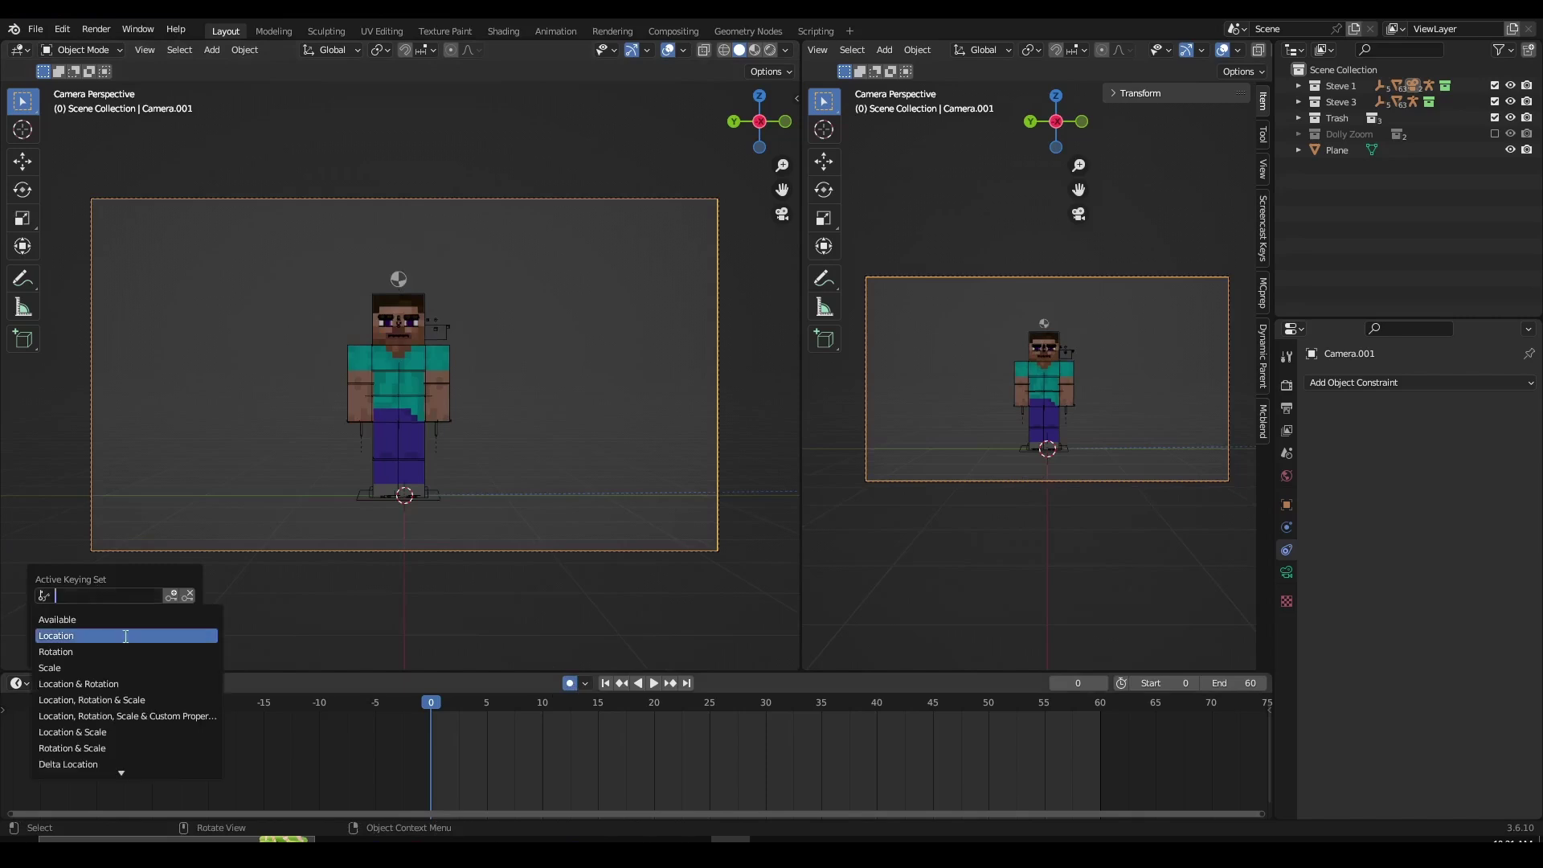
key(i)
key(o)
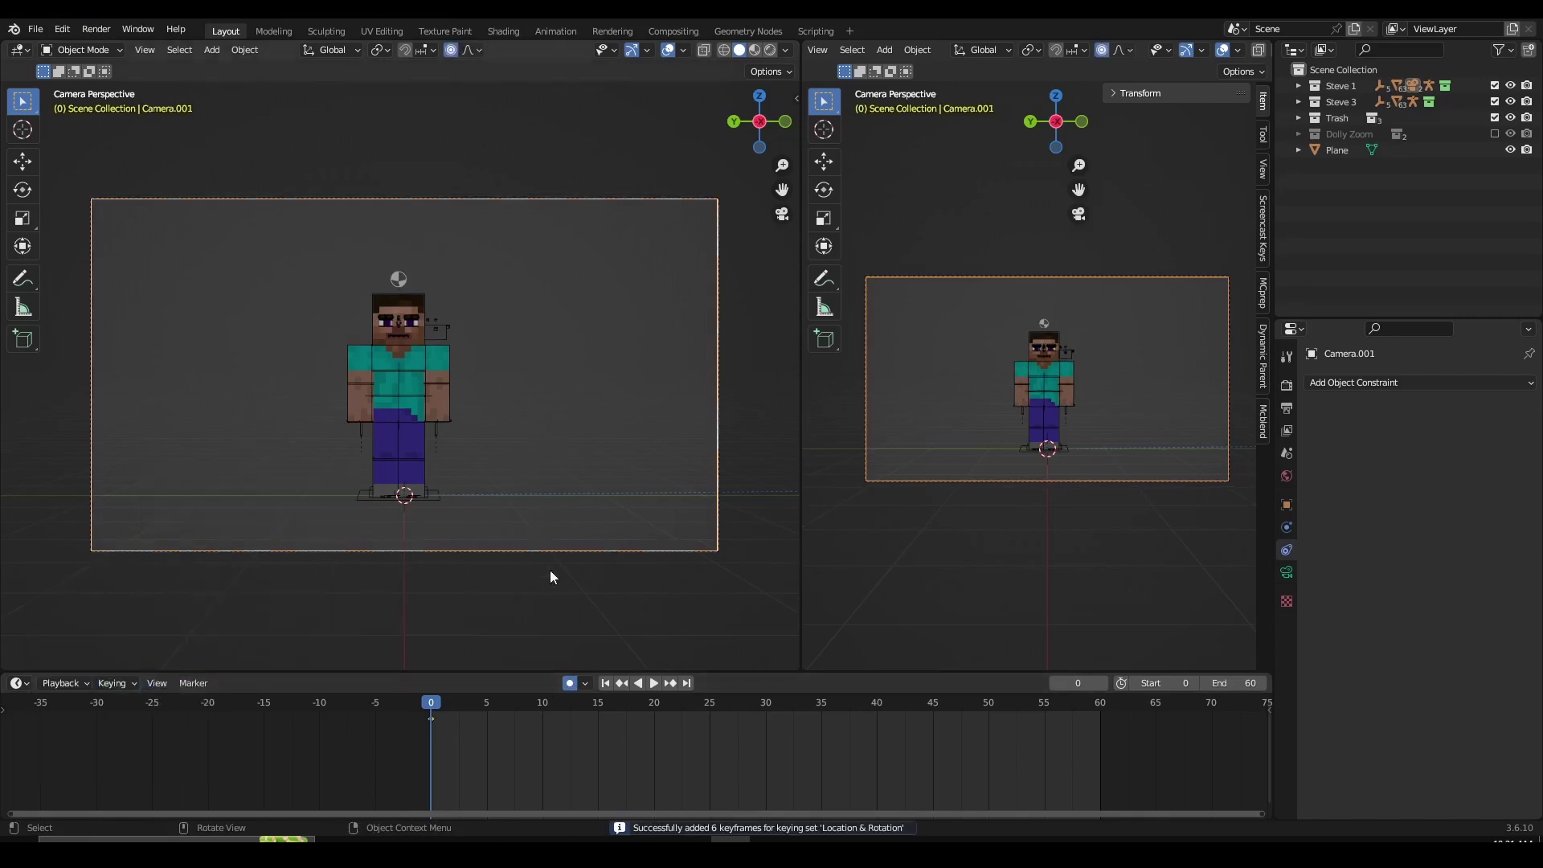
At frame 60, walk the camera around the character, frame it from the front again and record a keyframe
key(space)
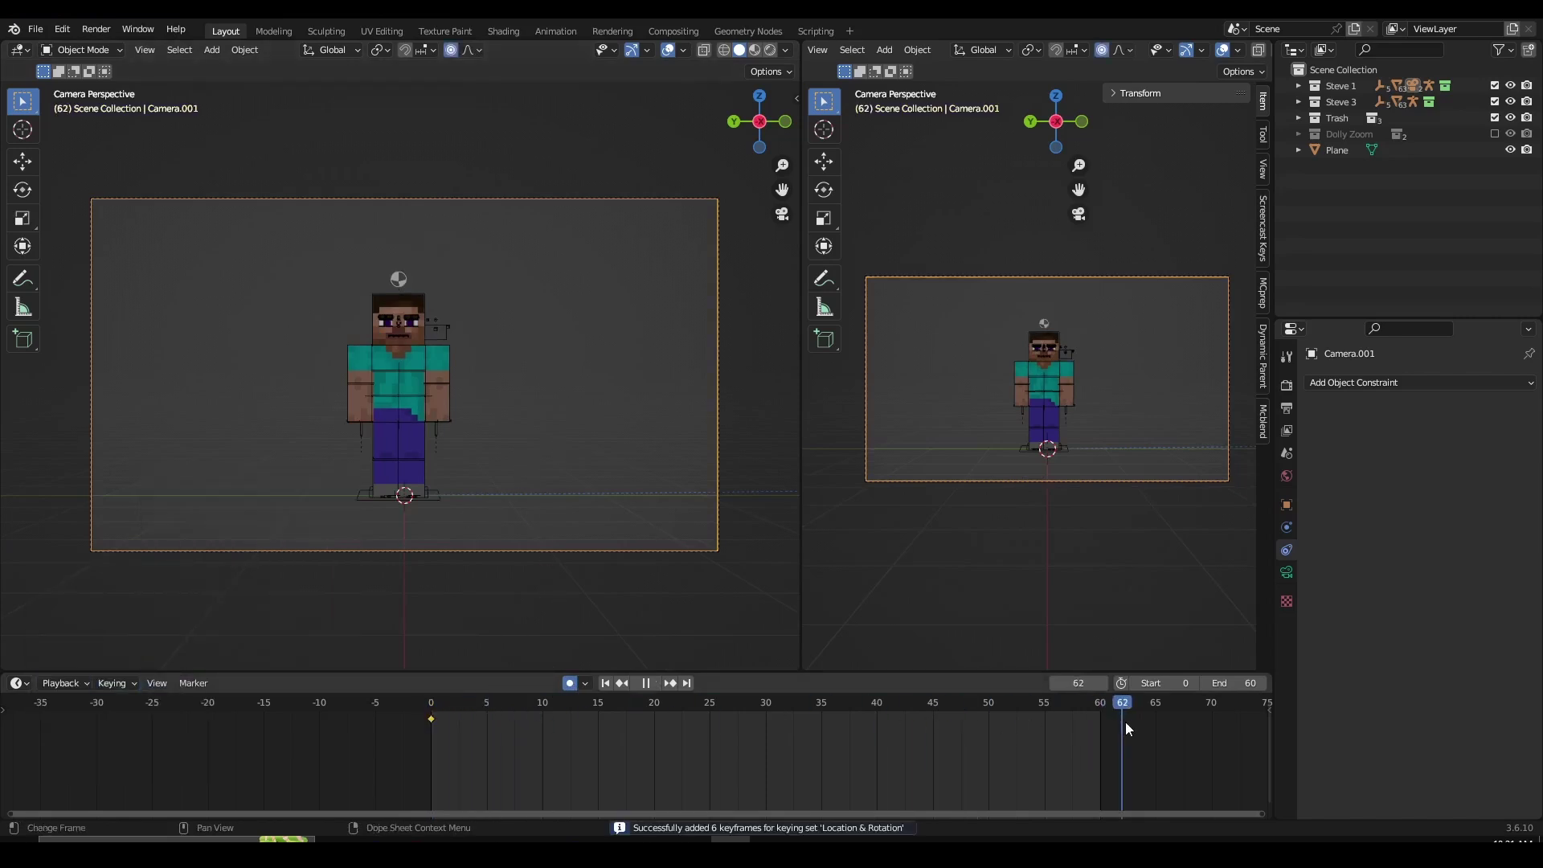
drag(1125, 722, 1101, 723)
key(shift+grave)
key(w)
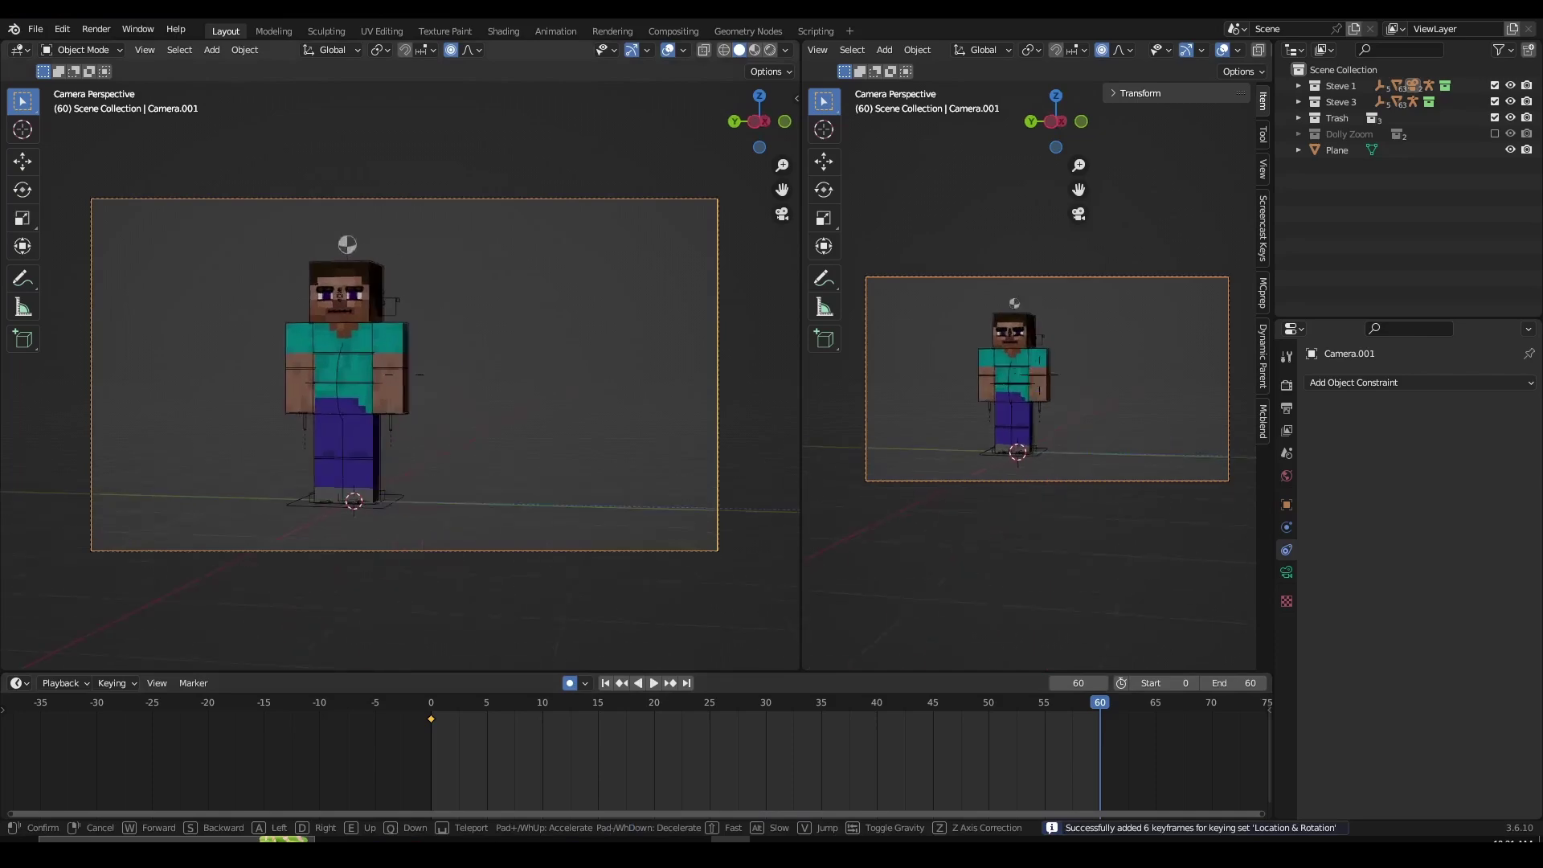
key(d)
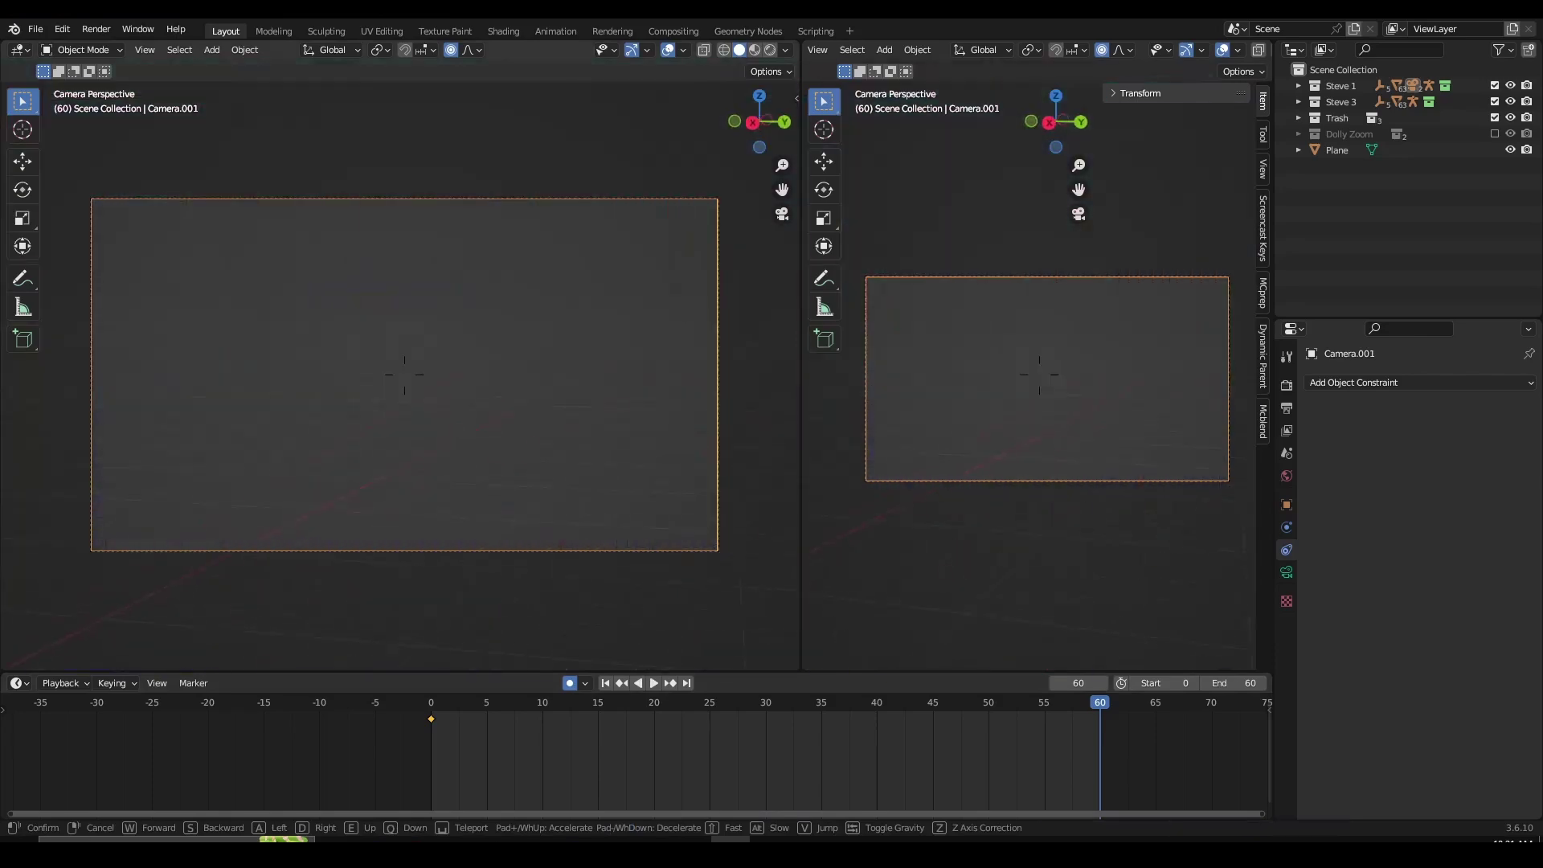
key(d)
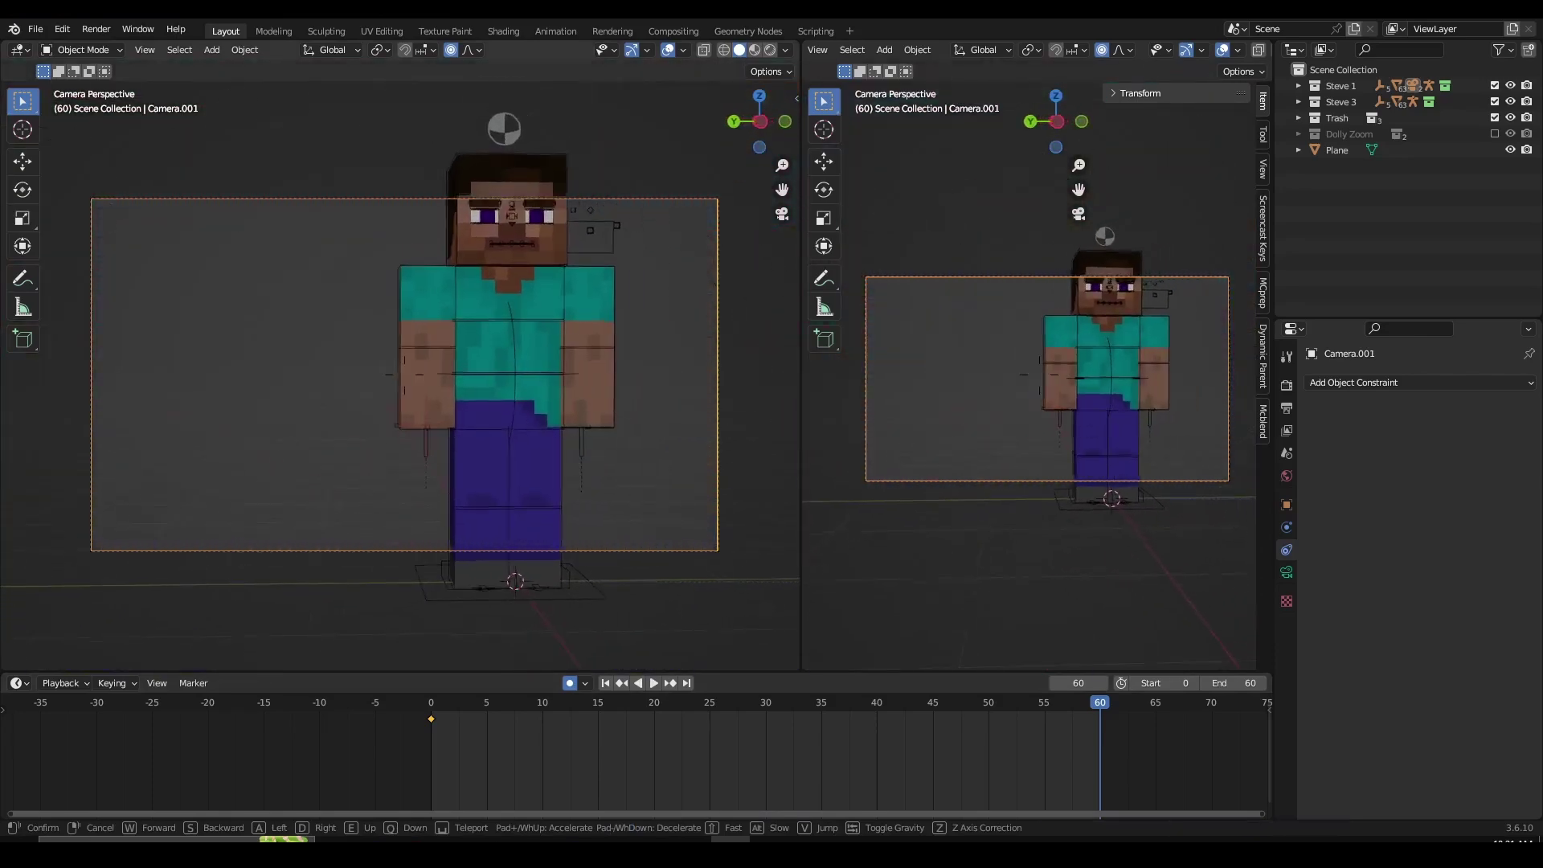
key(s)
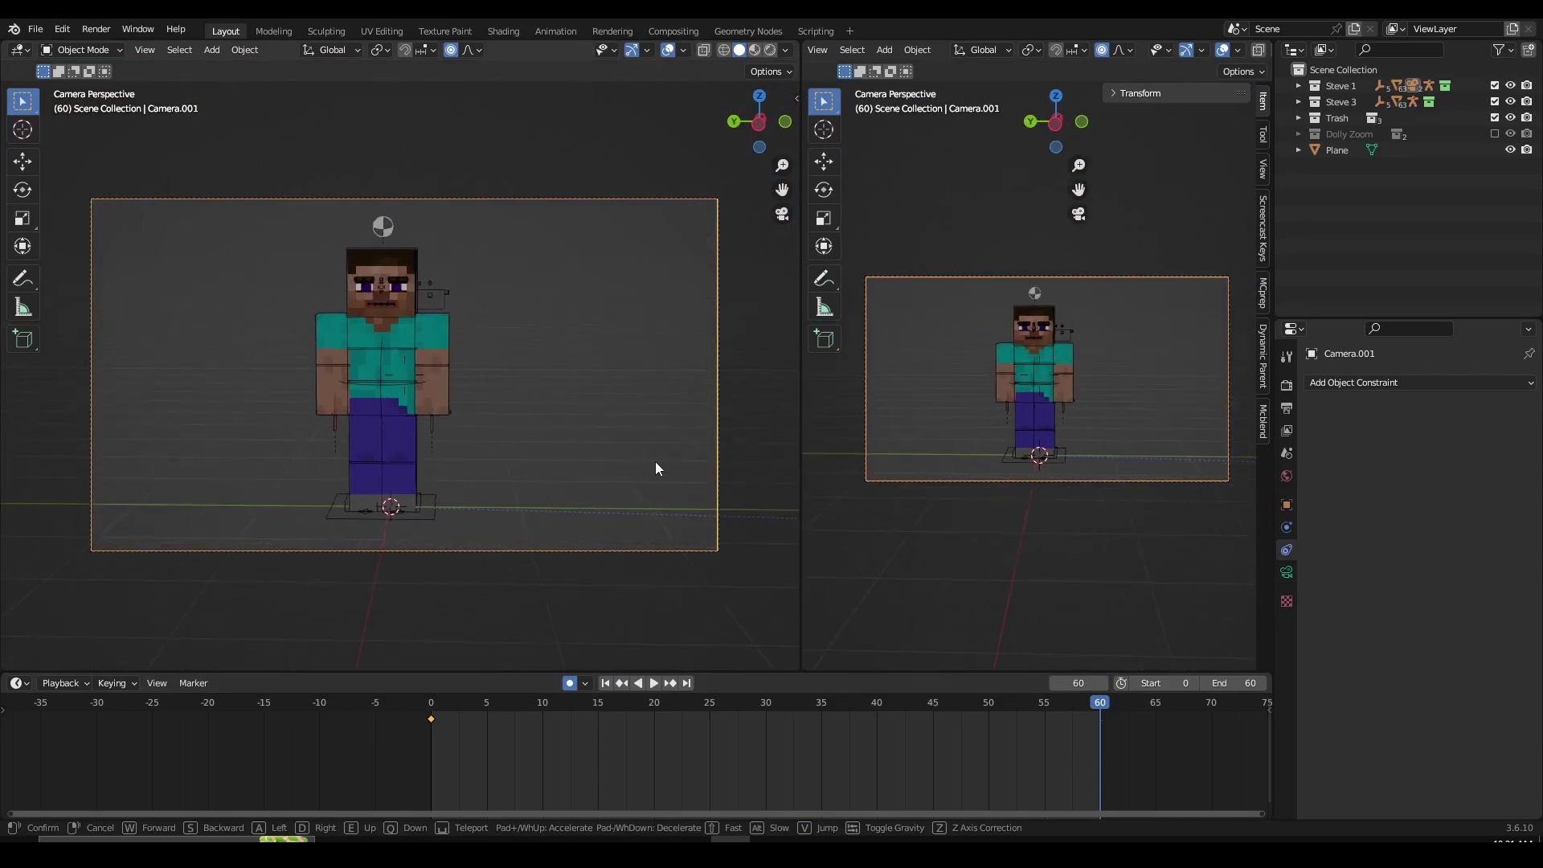
click(654, 462)
Play the camera animation from frame 0 to review the movement, and return to frame 0
click(434, 705)
key(space)
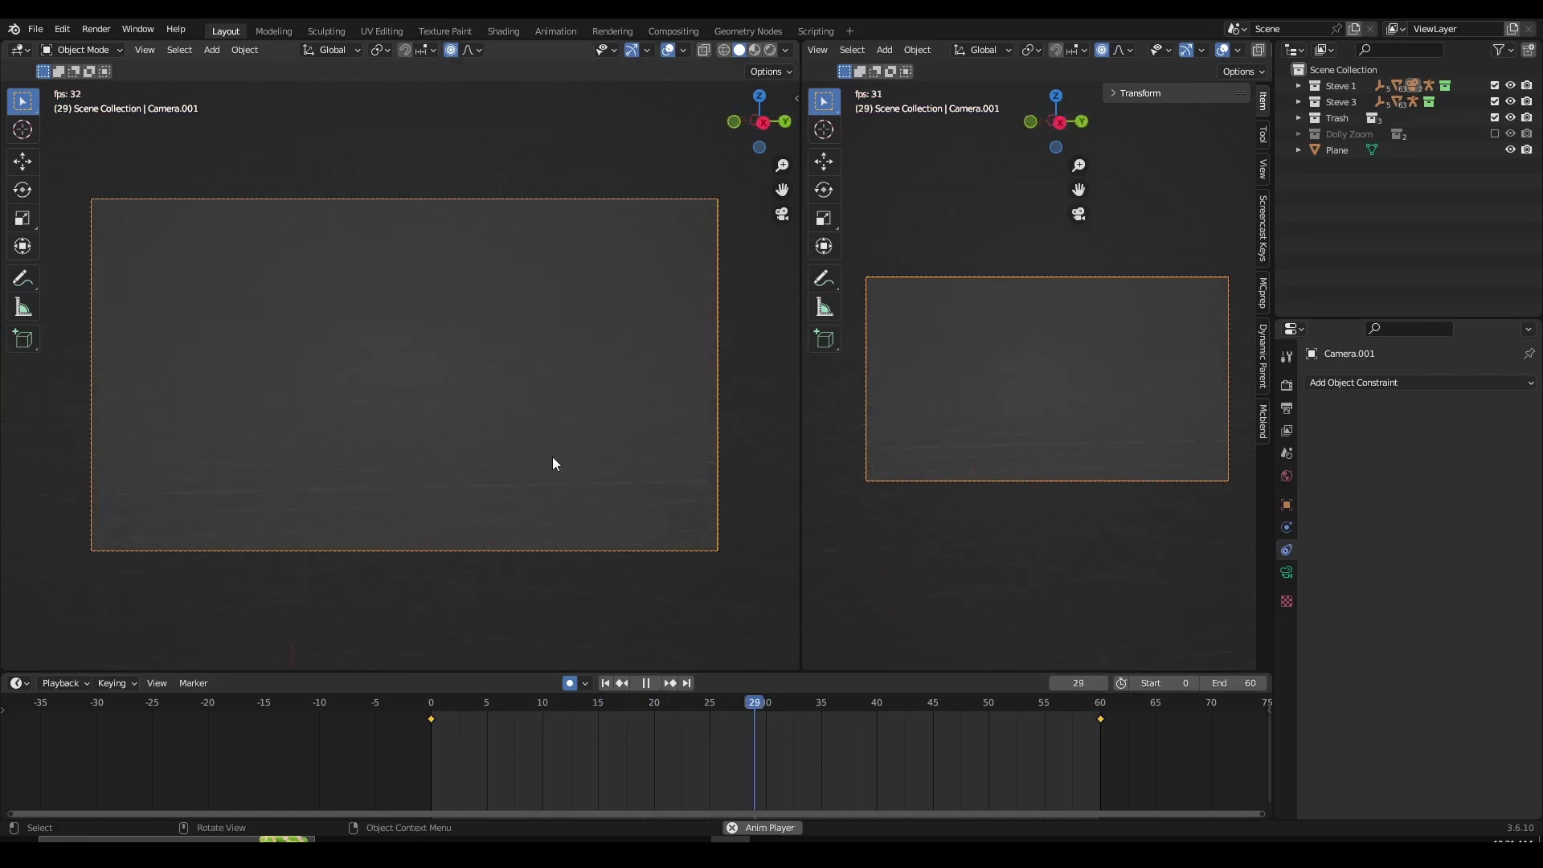
key(space)
click(436, 707)
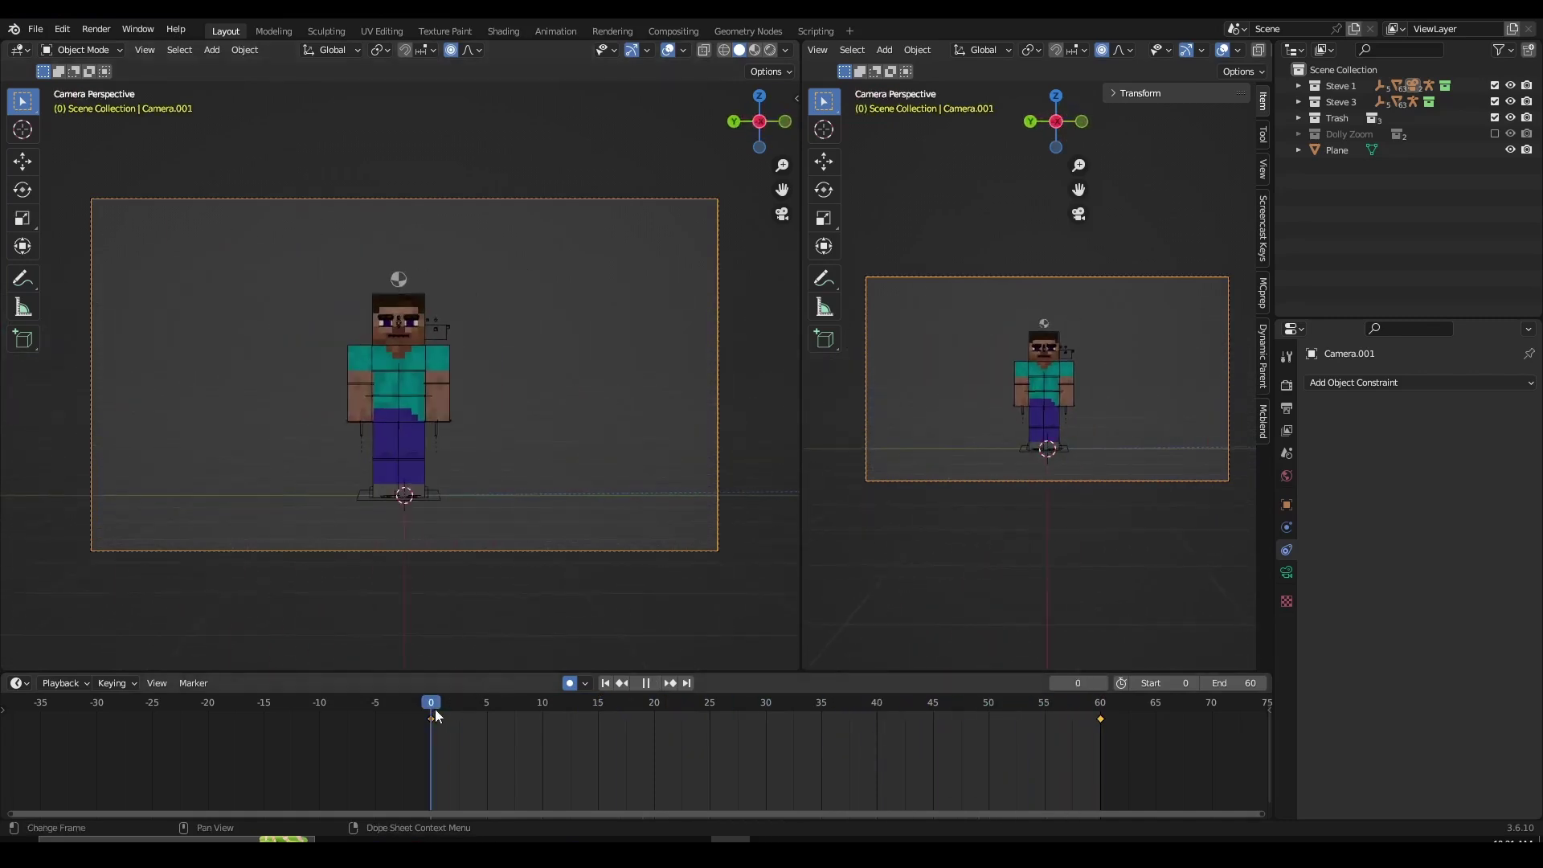
Show the viewport sidebar and turn on the Screencast Keys display
key(n)
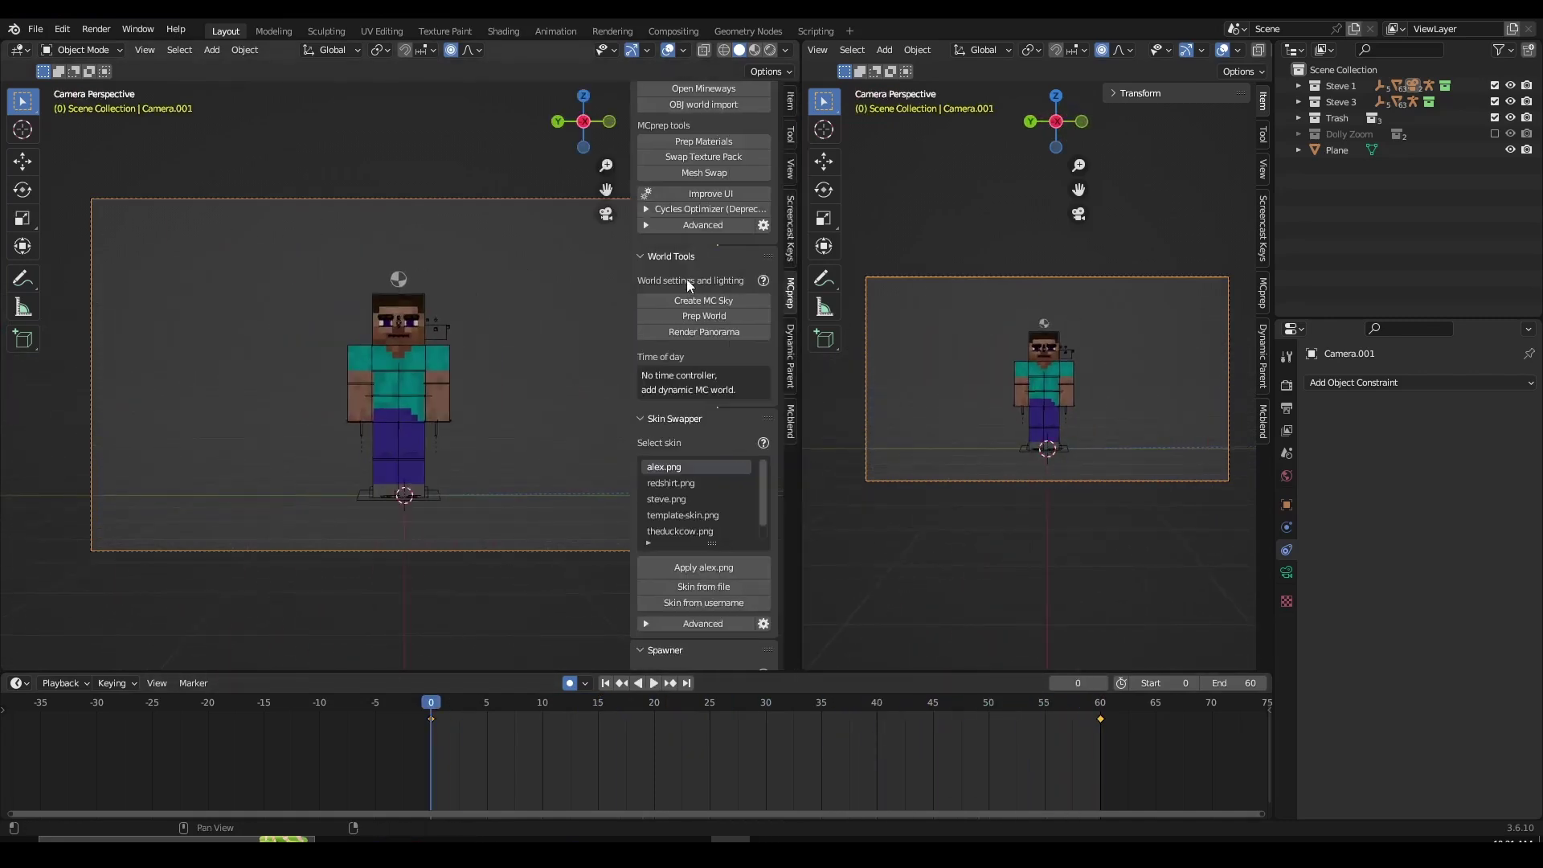
click(791, 223)
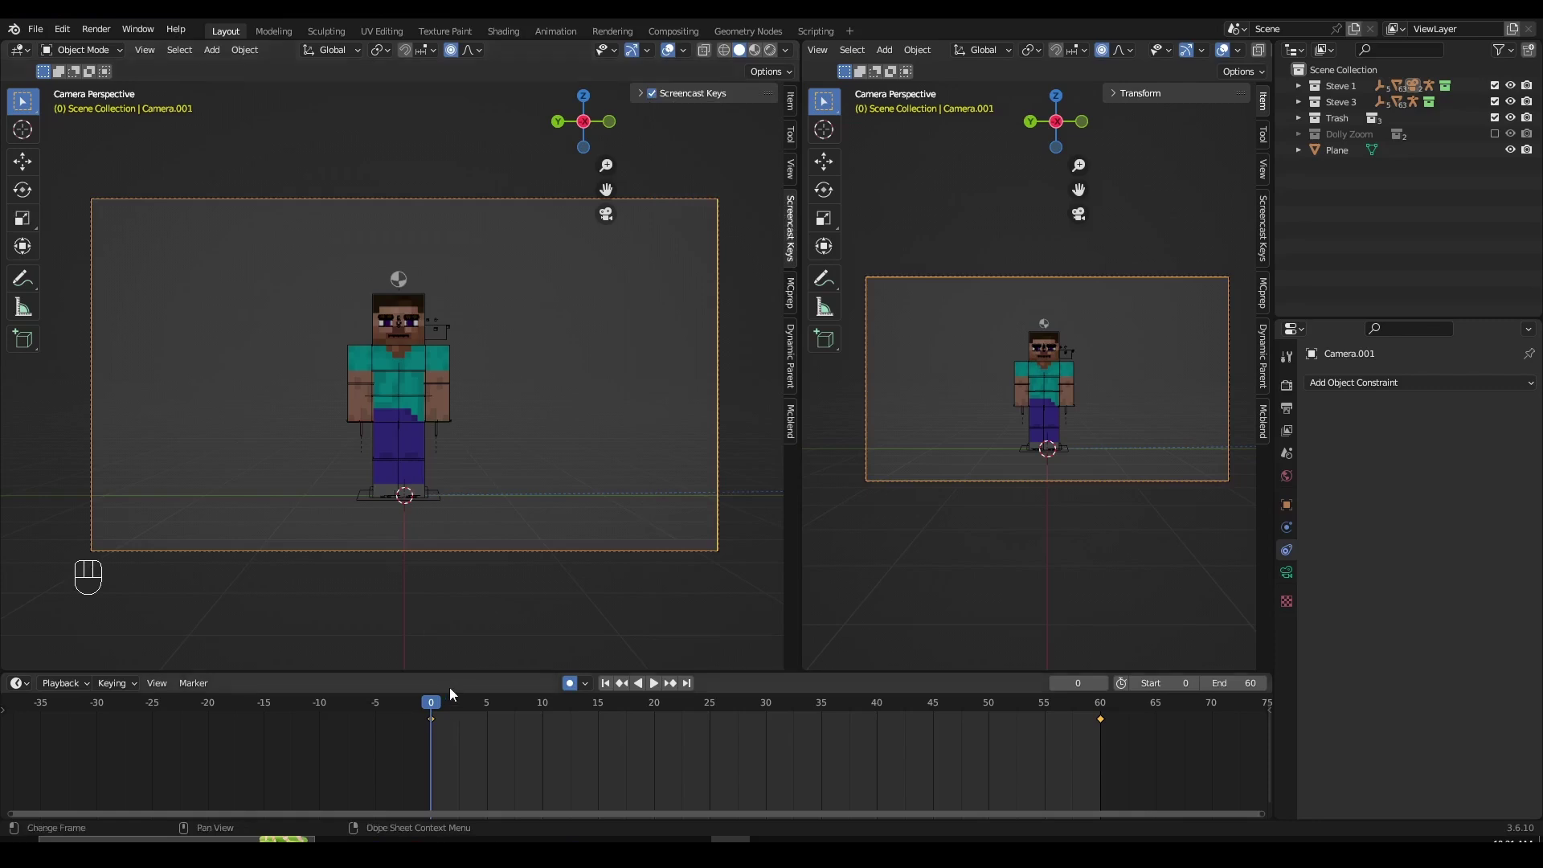
Delete all of the camera's keyframes, turn off auto keying and open the keying settings
middle_drag(450, 690, 491, 776)
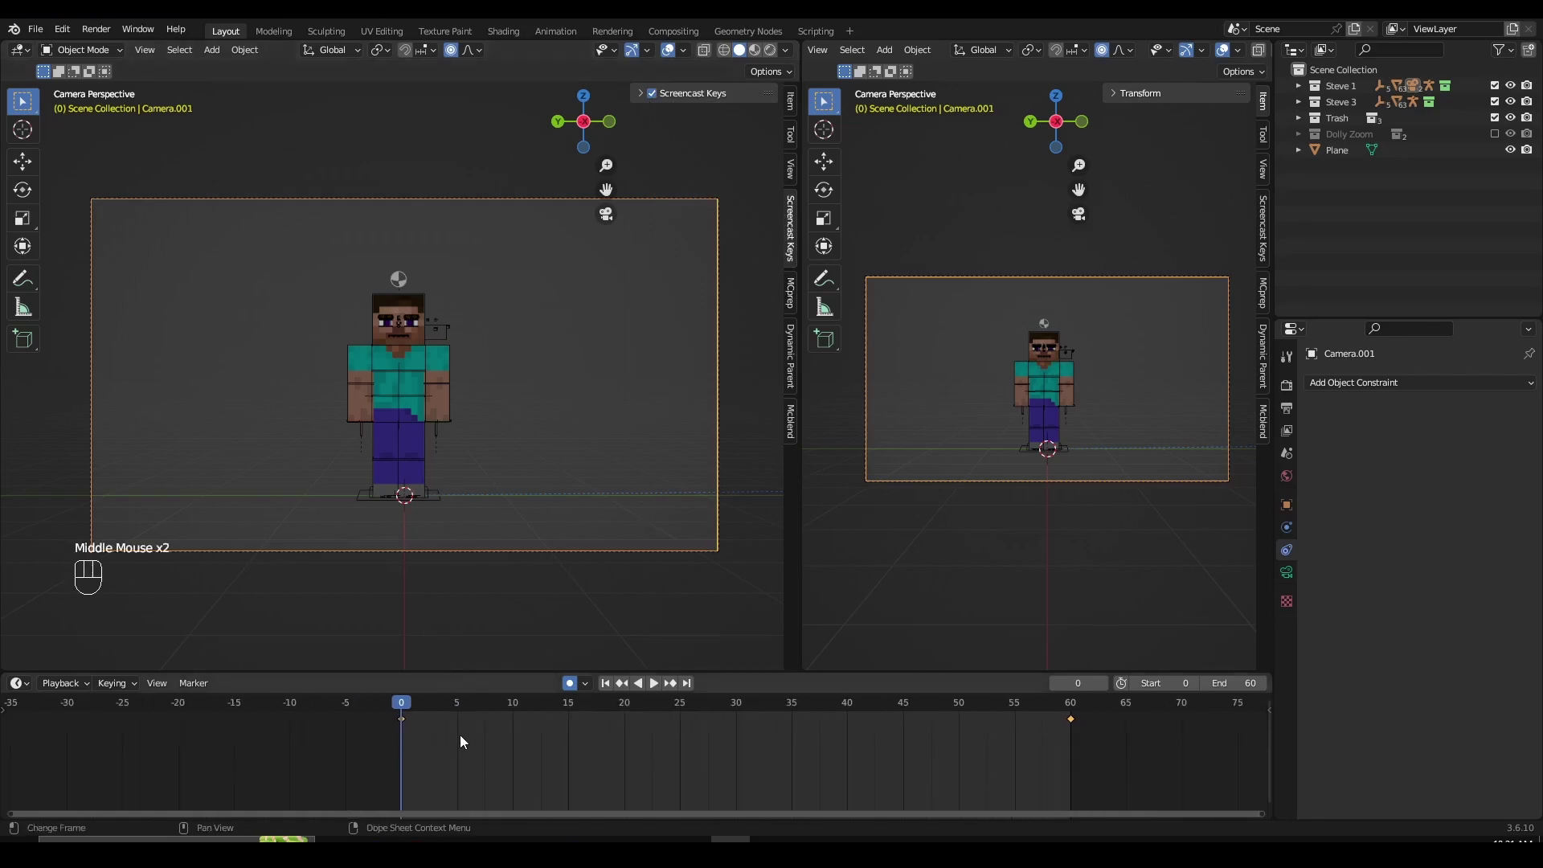
key(a)
key(x)
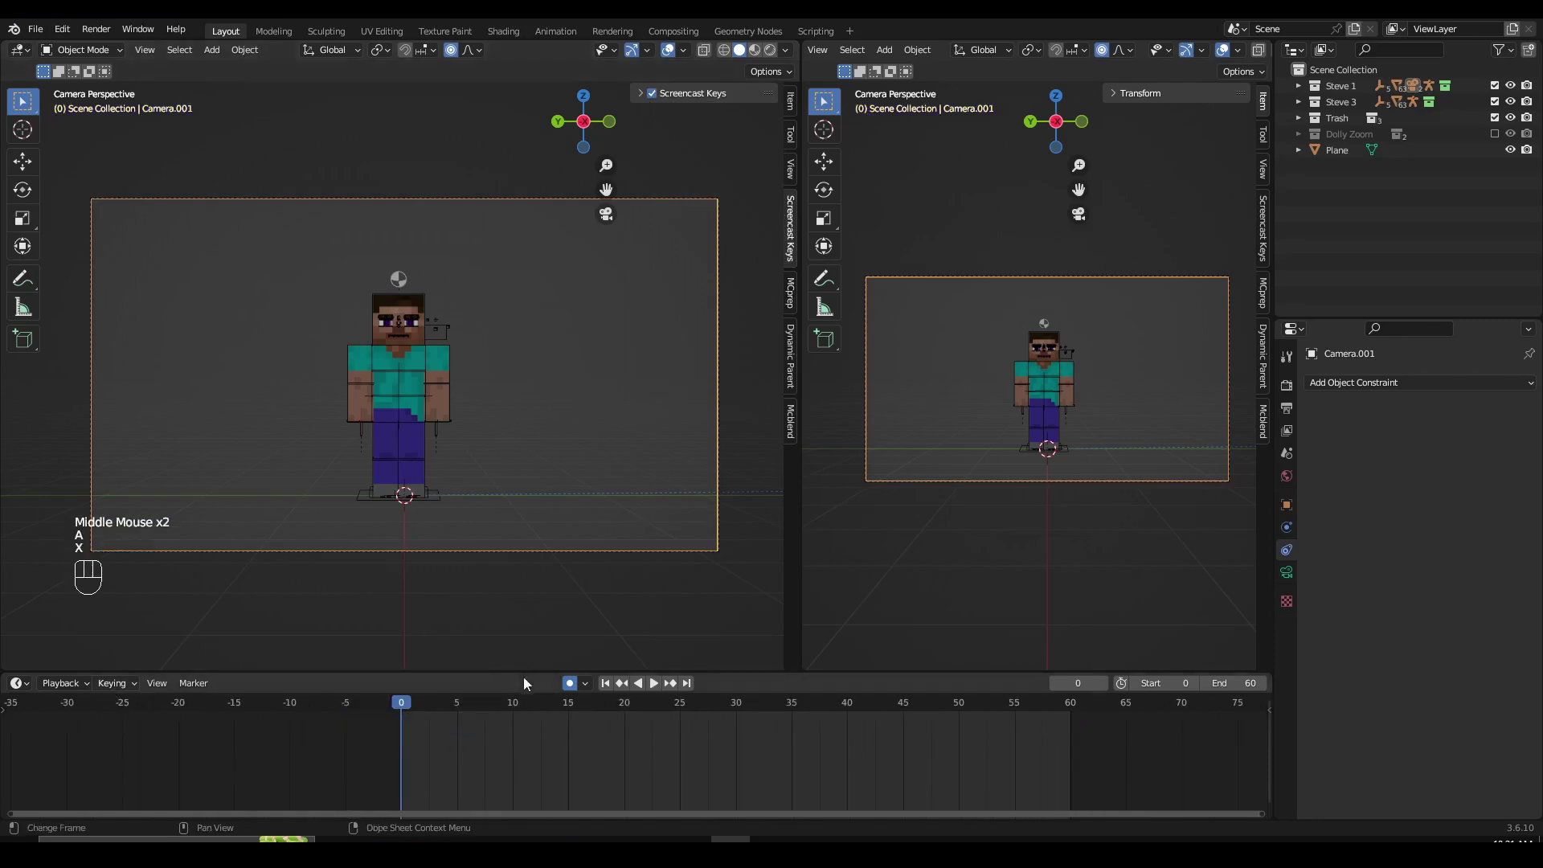
click(133, 682)
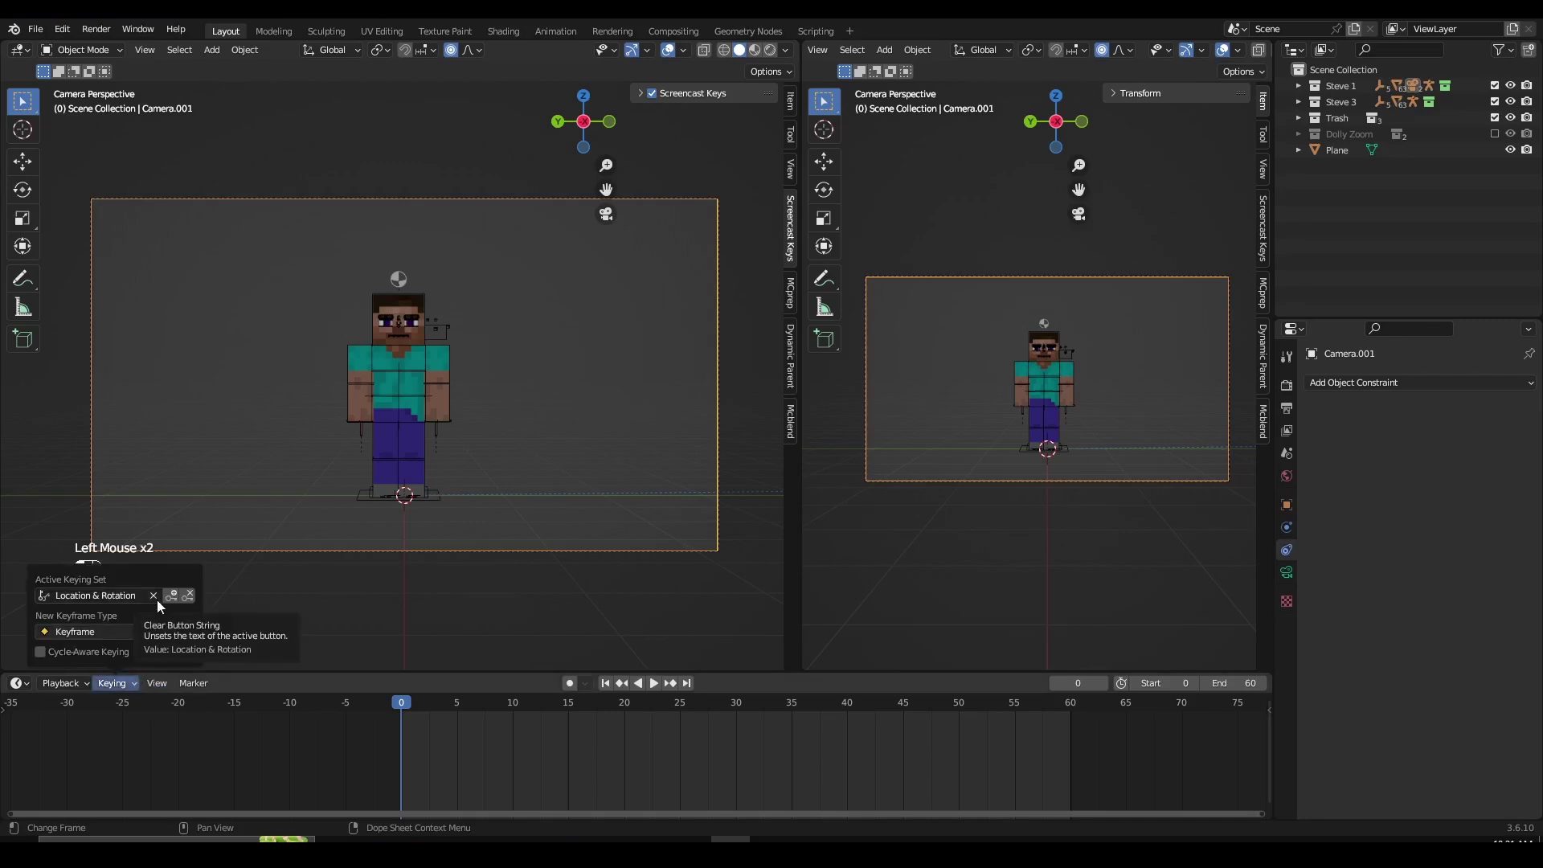
Place the 3D cursor on the middle of the character's torso
shift+middle_drag(605, 407, 627, 406)
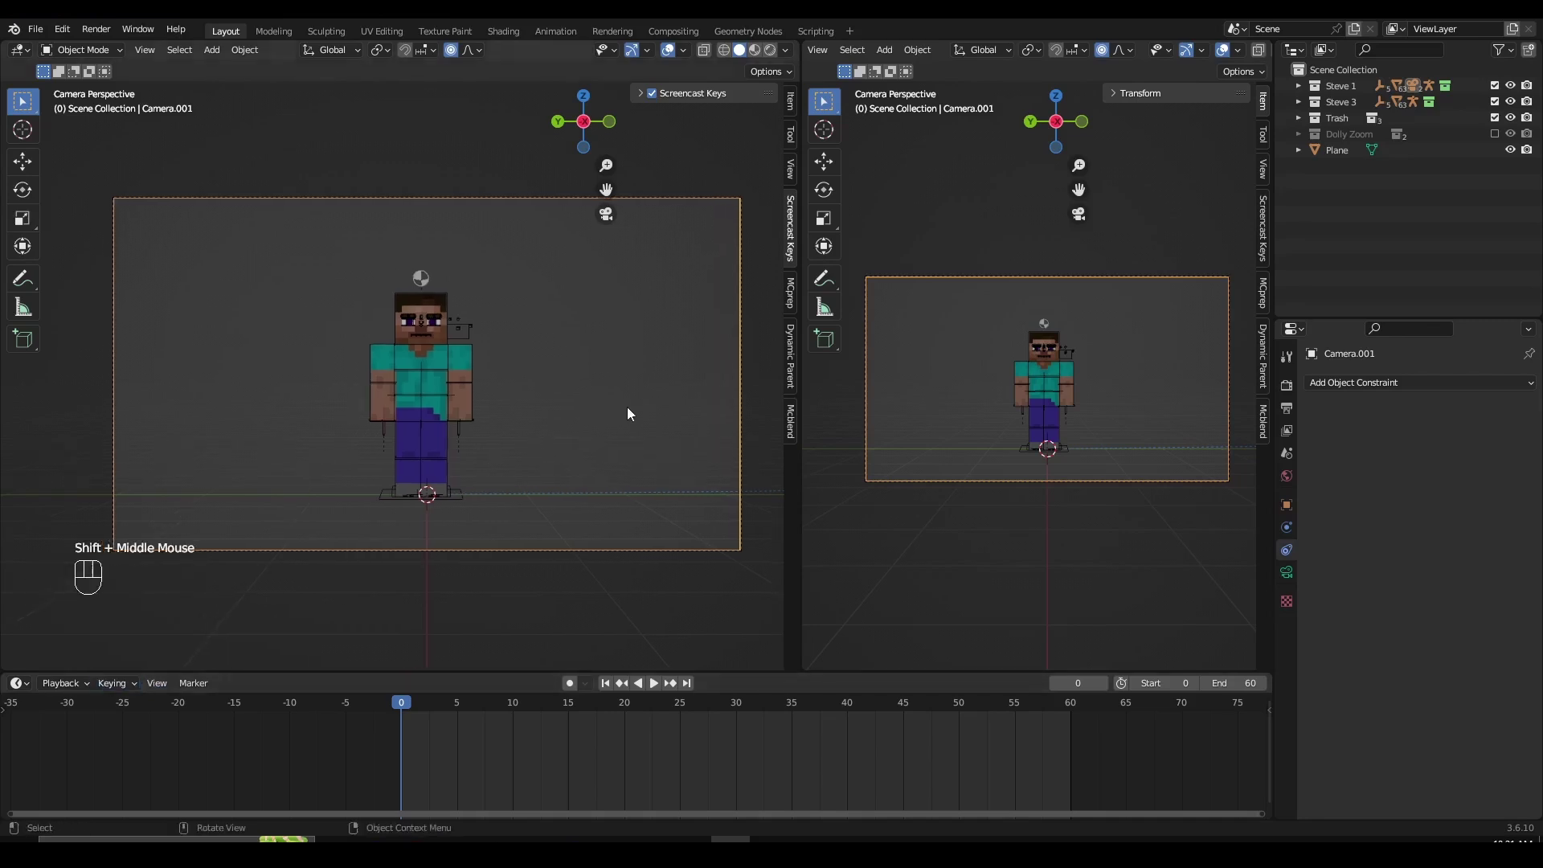
scroll(583, 475, up, 1)
shift+middle_drag(583, 475, 555, 485)
scroll(554, 485, down, 1)
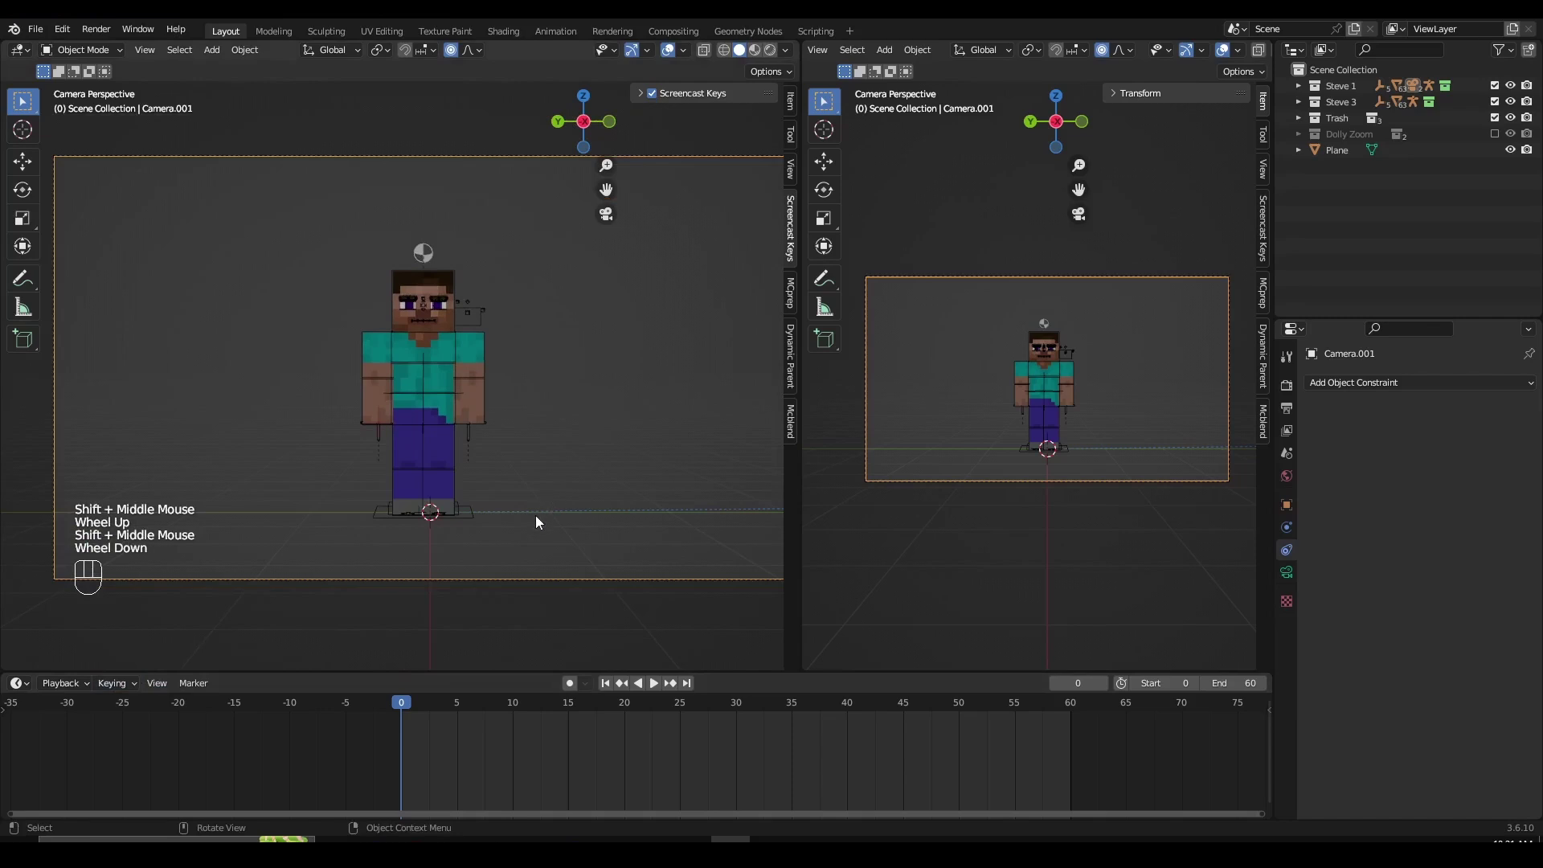
shift+right_click(620, 363)
shift+right_click(176, 357)
shift+right_click(570, 315)
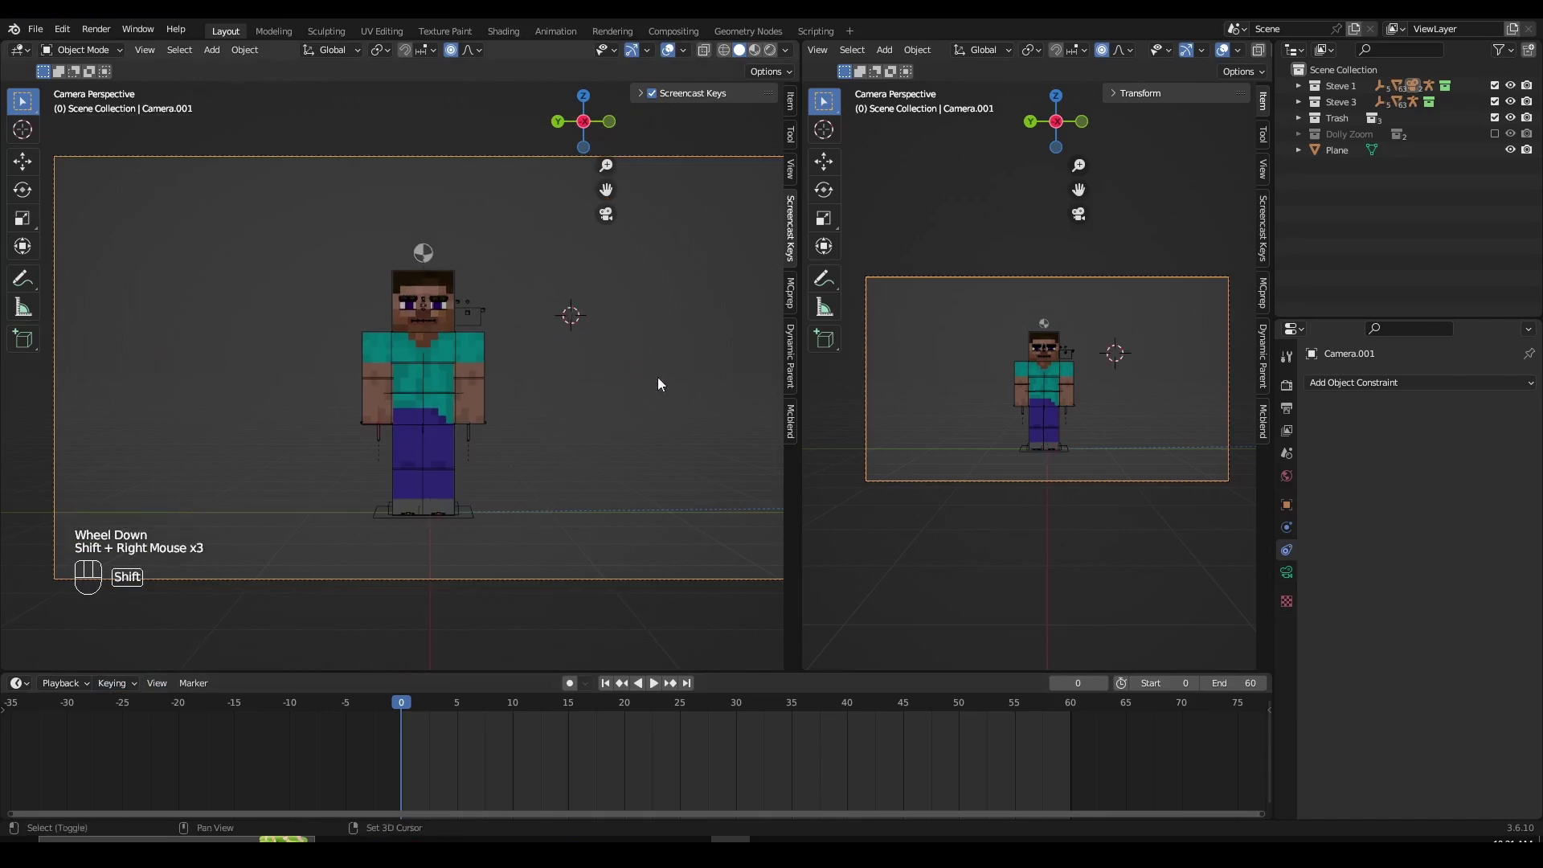
shift+right_click(676, 396)
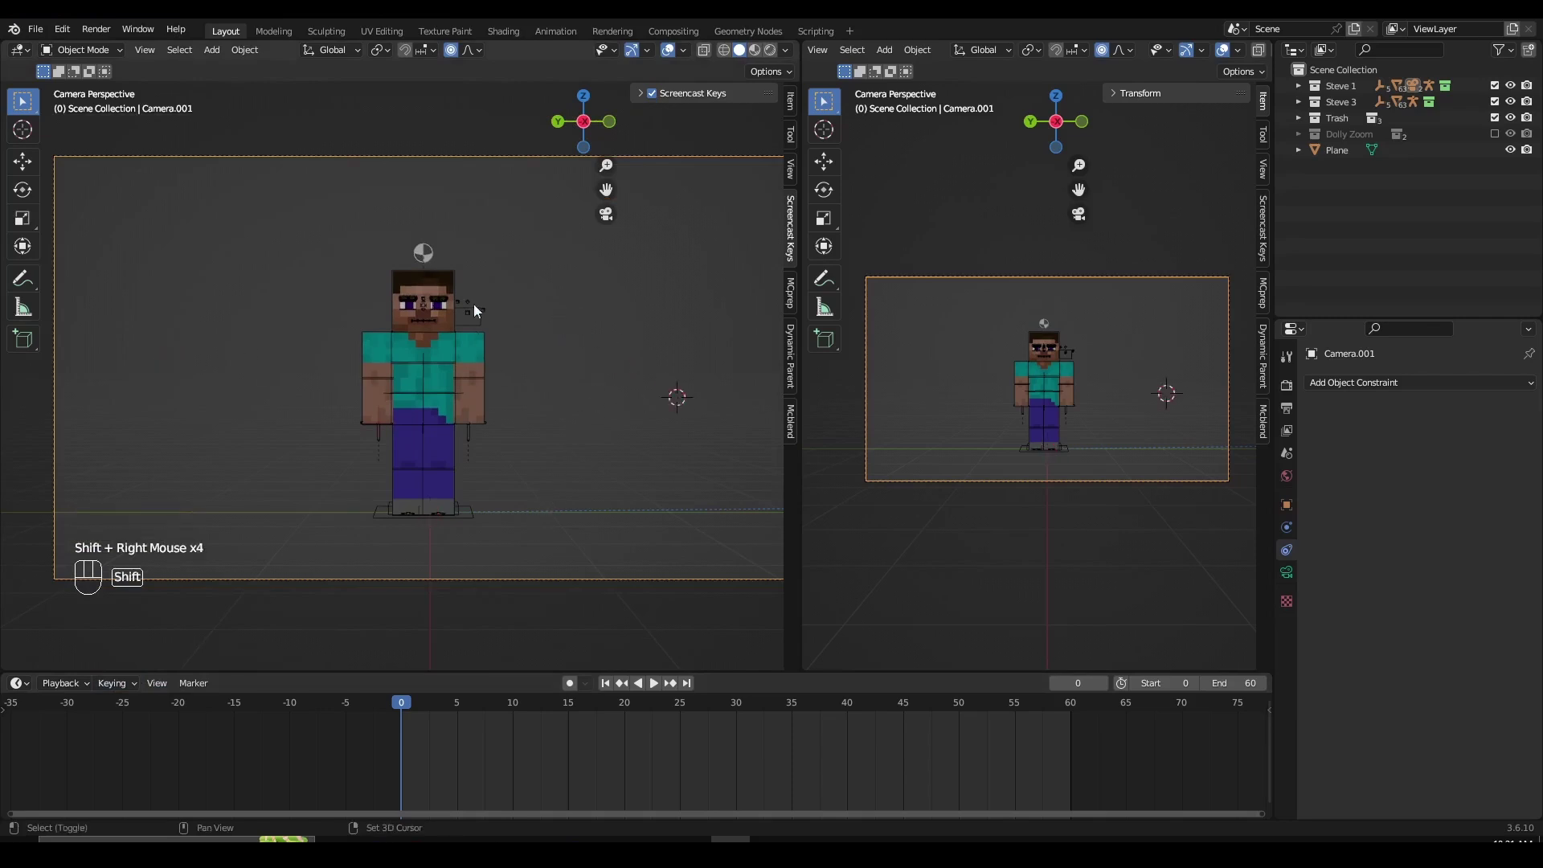
shift+right_click(423, 414)
key(shift)
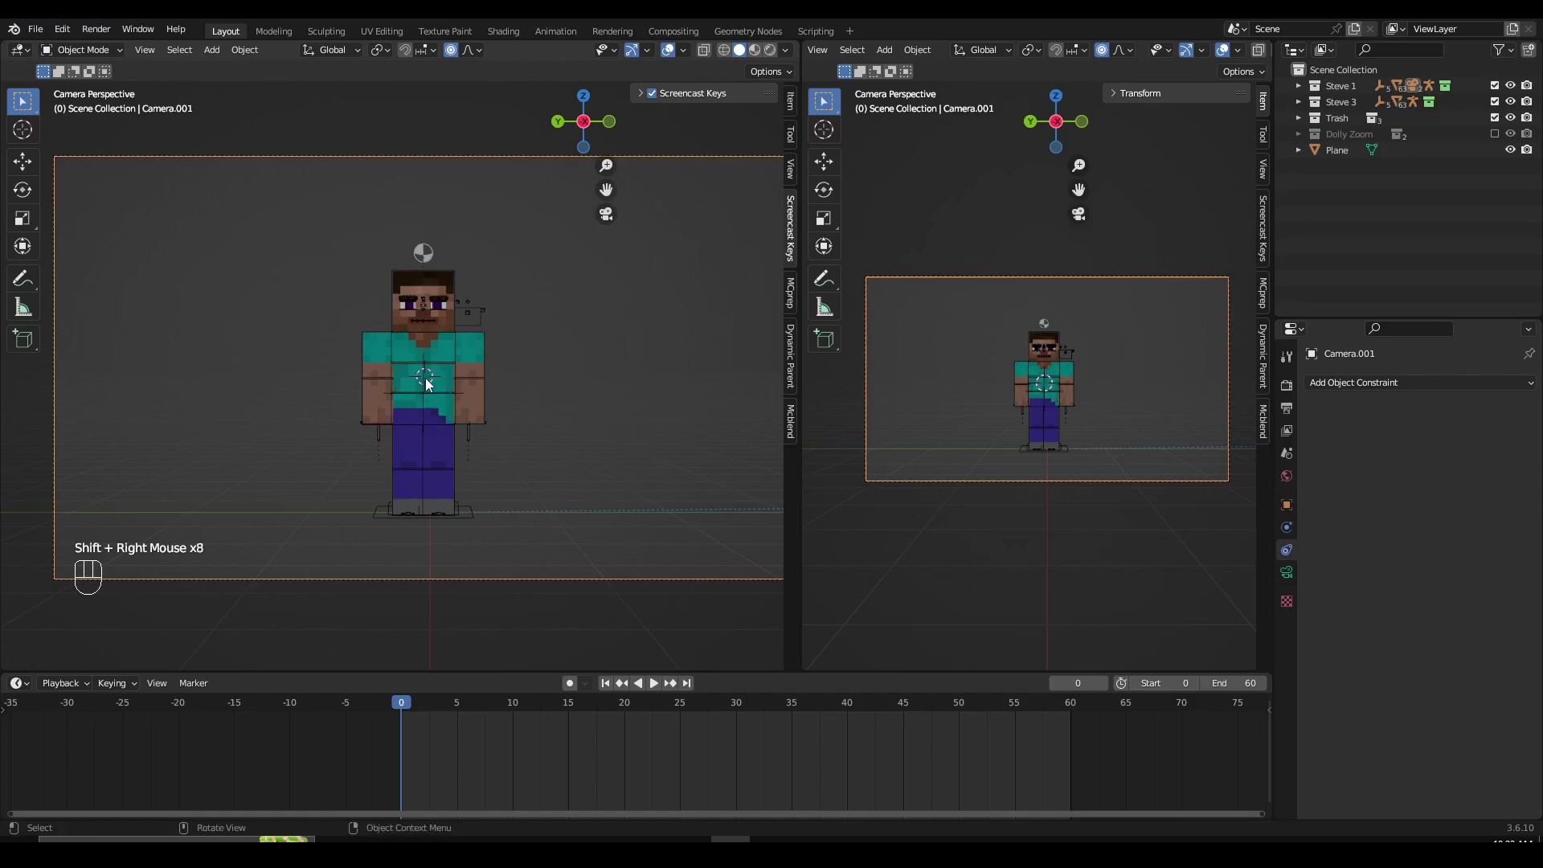
Add a Plain Axes empty at the 3D cursor on the character's torso
key(shift+a)
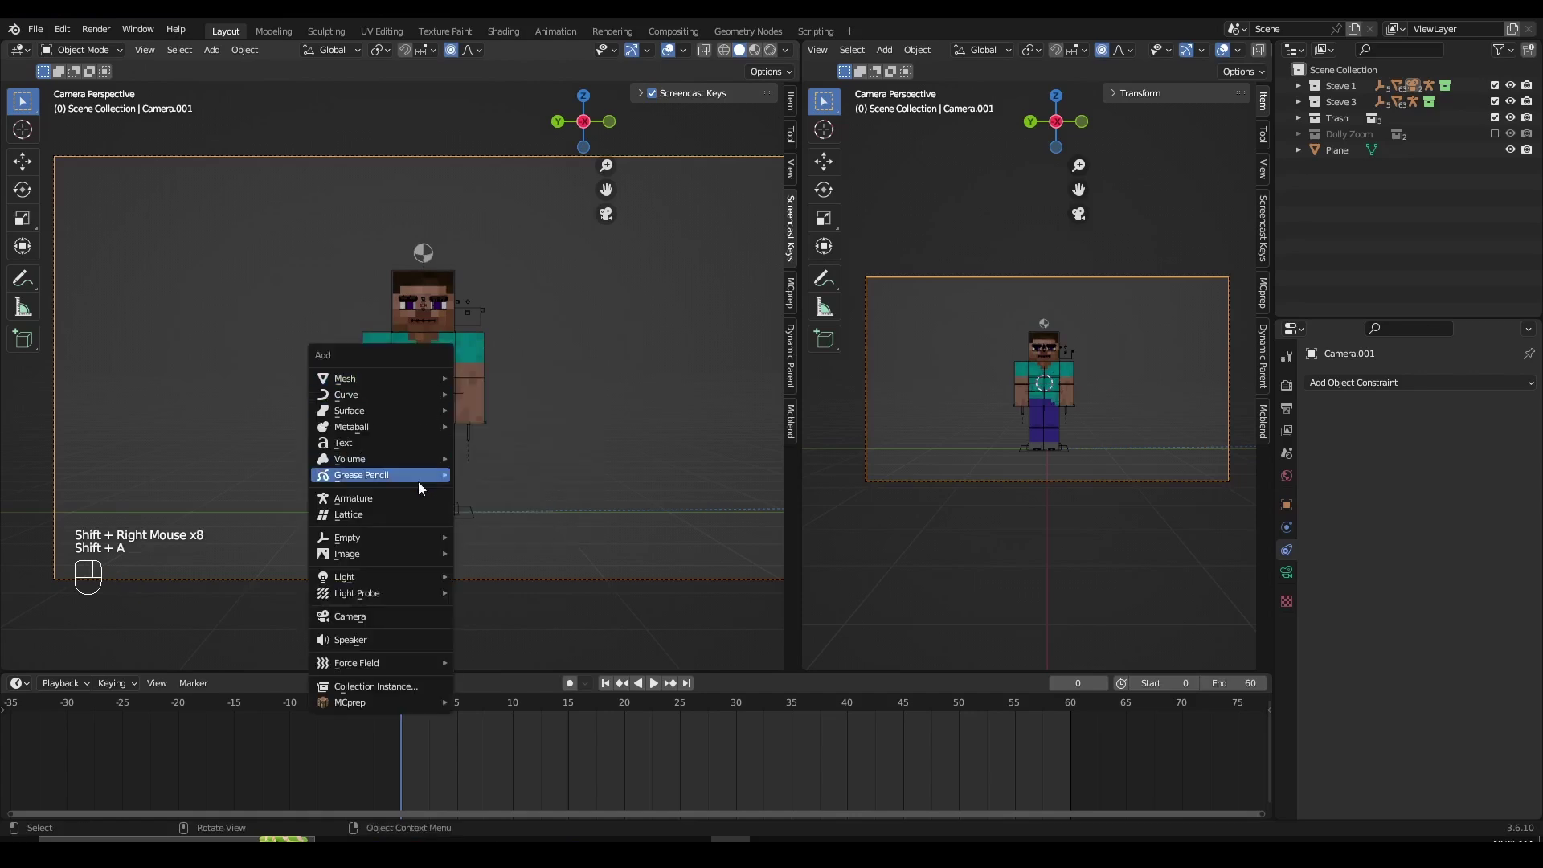
mouse_move(407, 538)
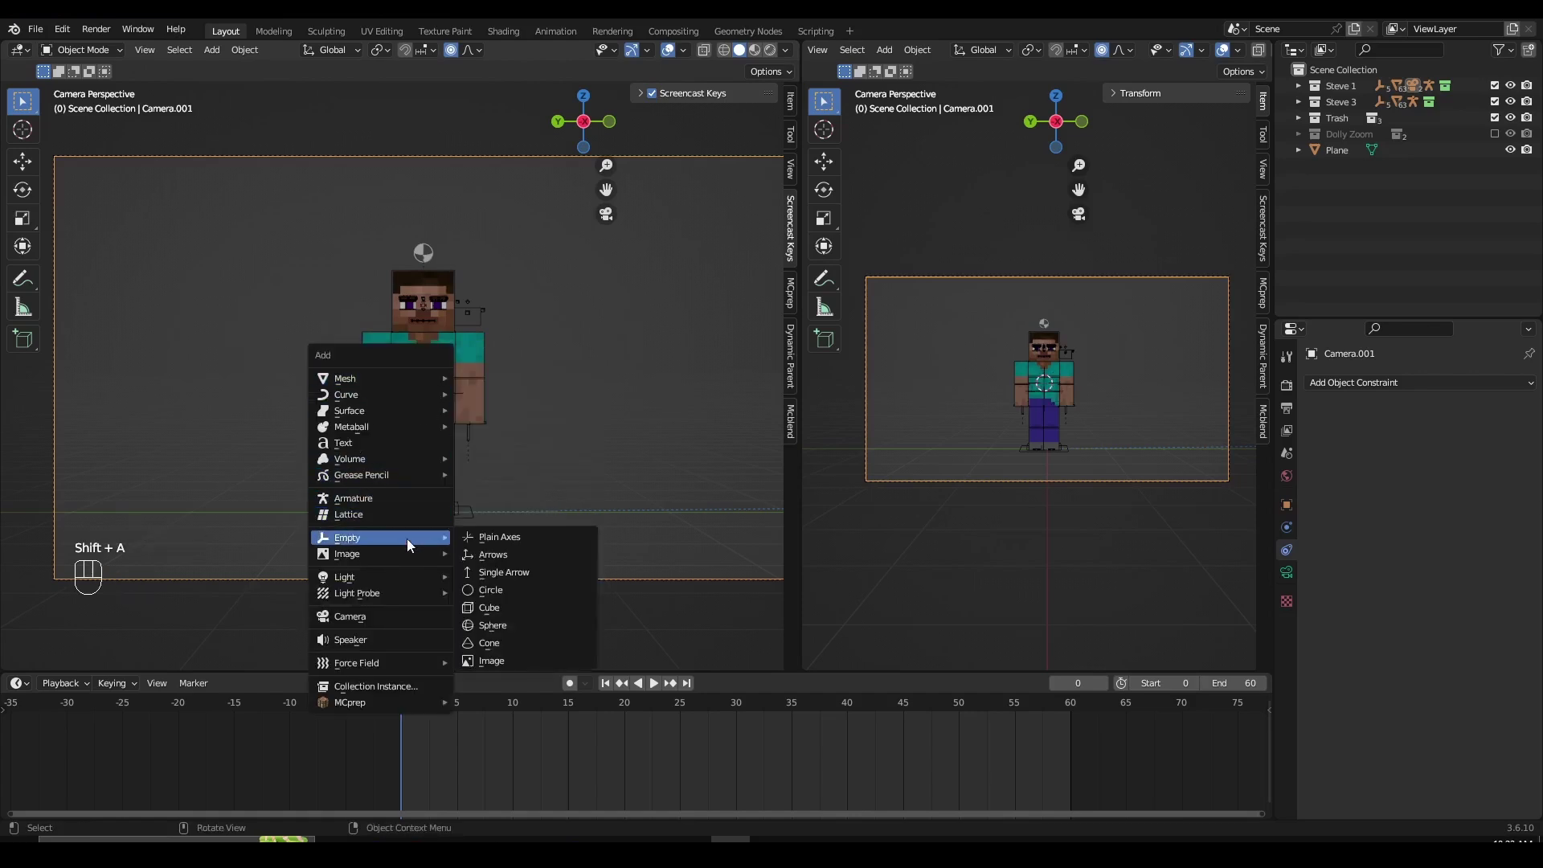
click(519, 535)
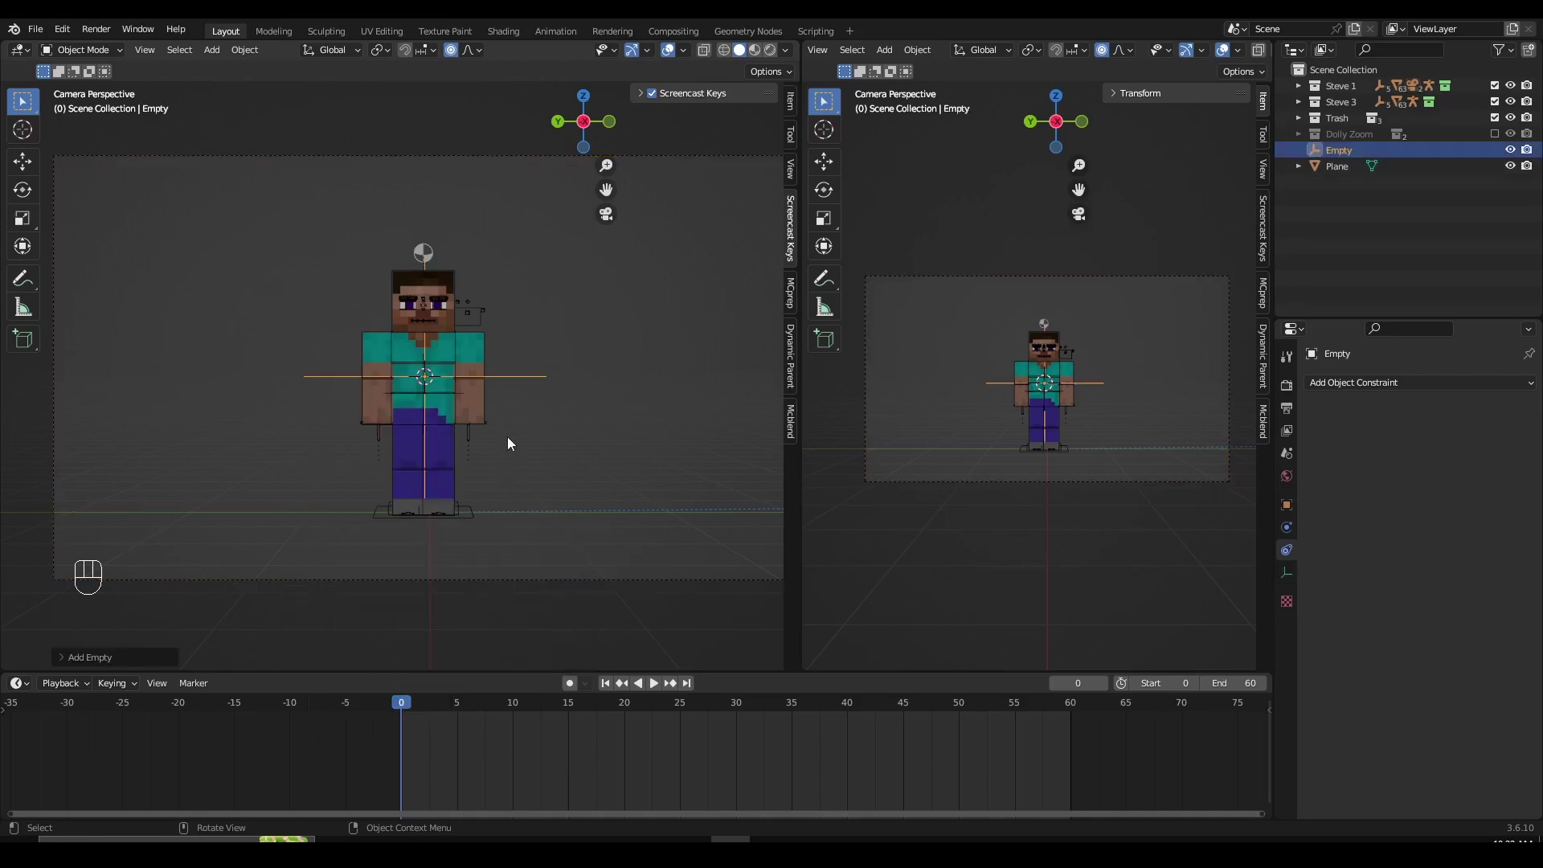
Scale the empty up so its axes extend beyond the character's head and feet, and turn off proportional editing
scroll(508, 442, up, 2)
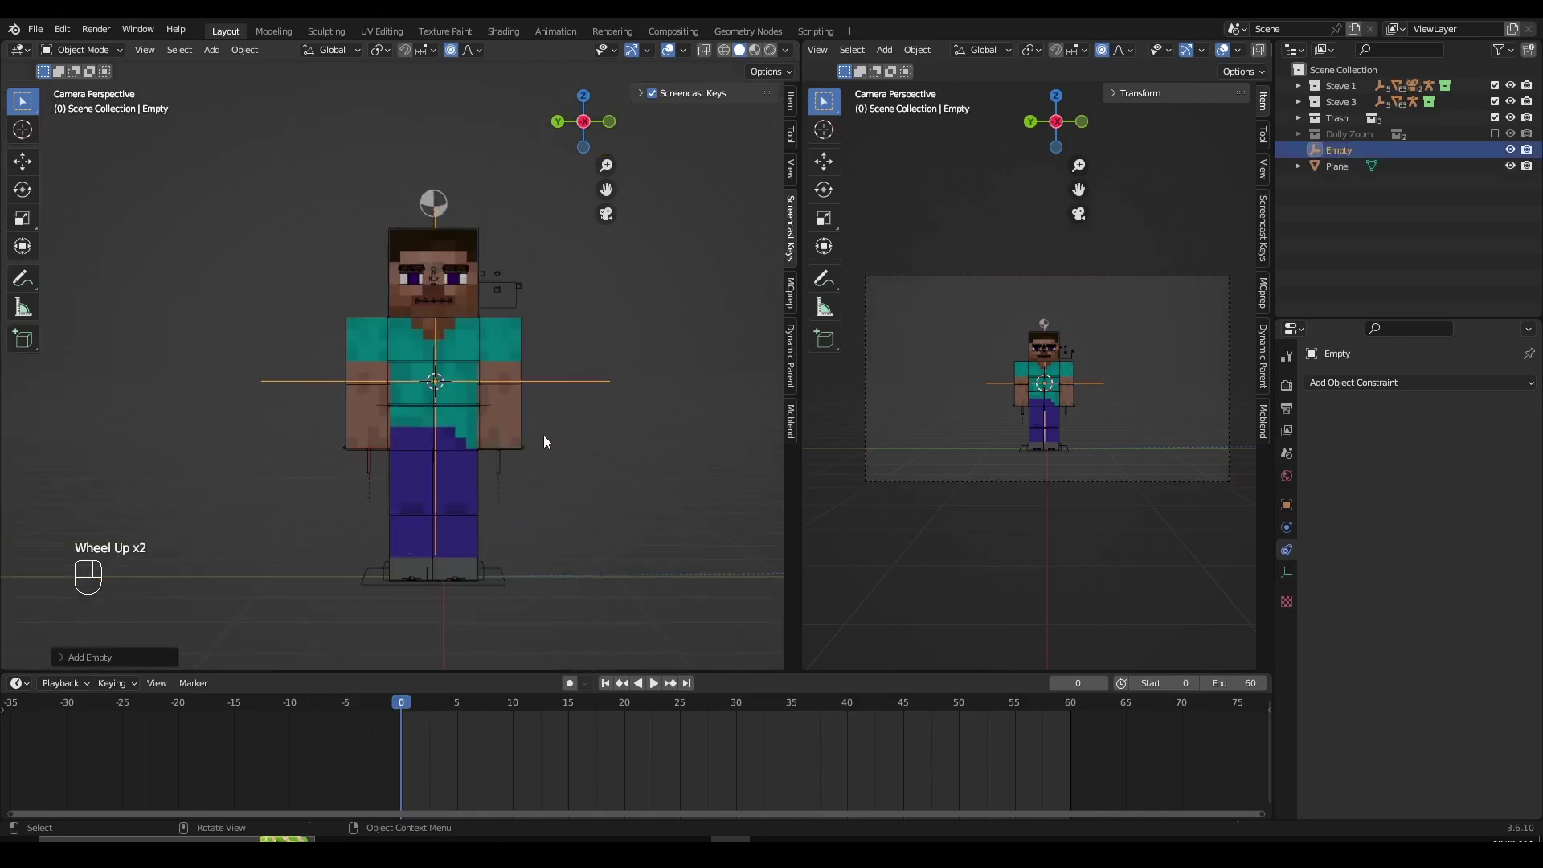
key(s)
click(596, 443)
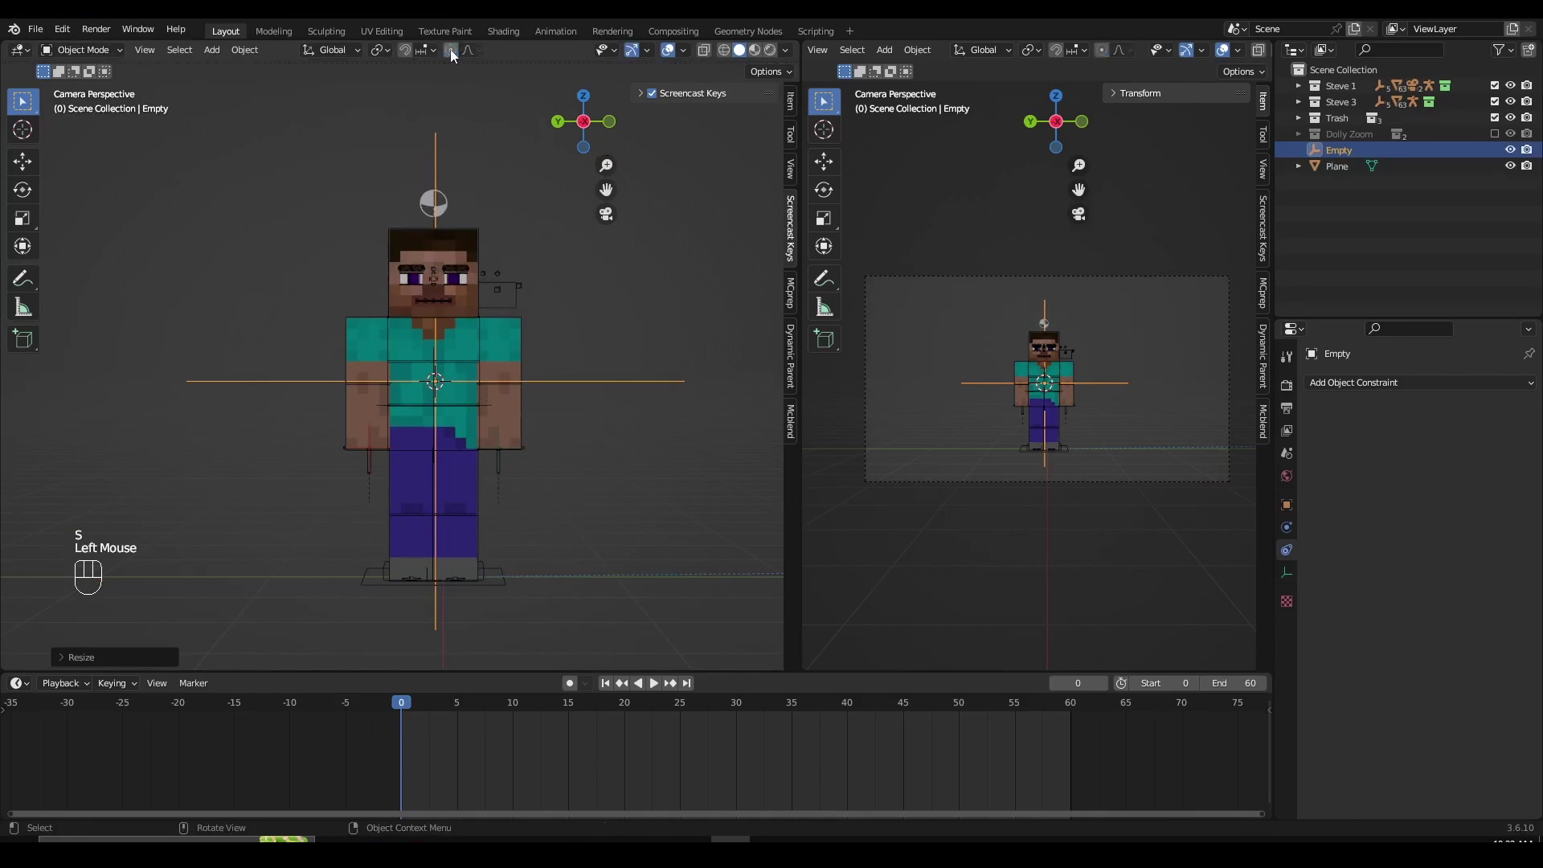
scroll(601, 500, down, 2)
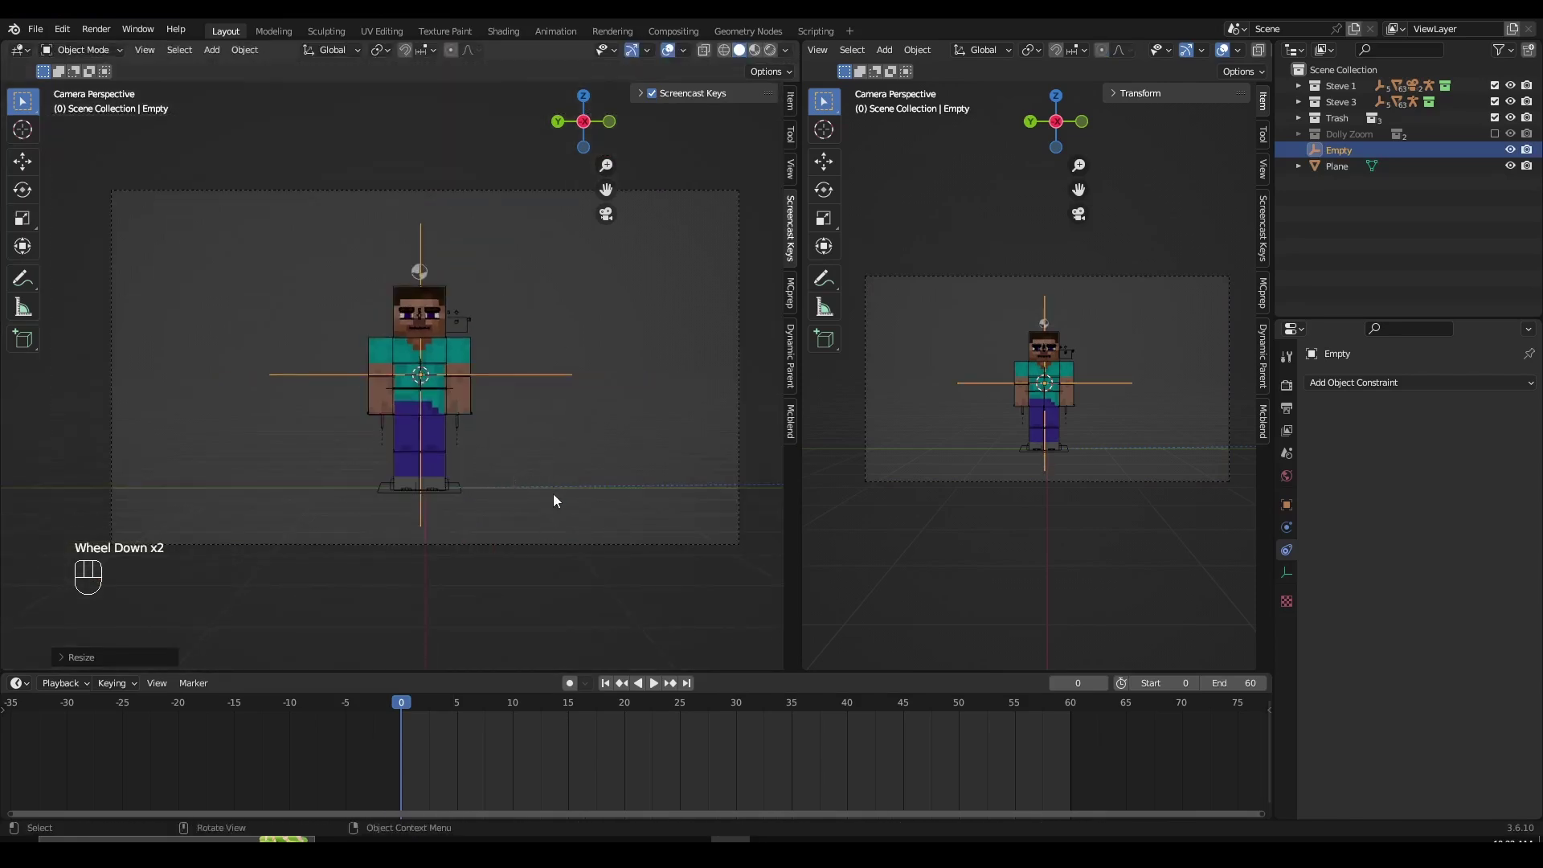
Select the camera in the scene and add the empty at the character to the selection as the active object
key(f)
key(KP_0)
shift+middle_drag(602, 518, 446, 414)
scroll(515, 489, down, 2)
click(504, 398)
key(g)
scroll(483, 450, up, 2)
shift+middle_drag(446, 414, 413, 396)
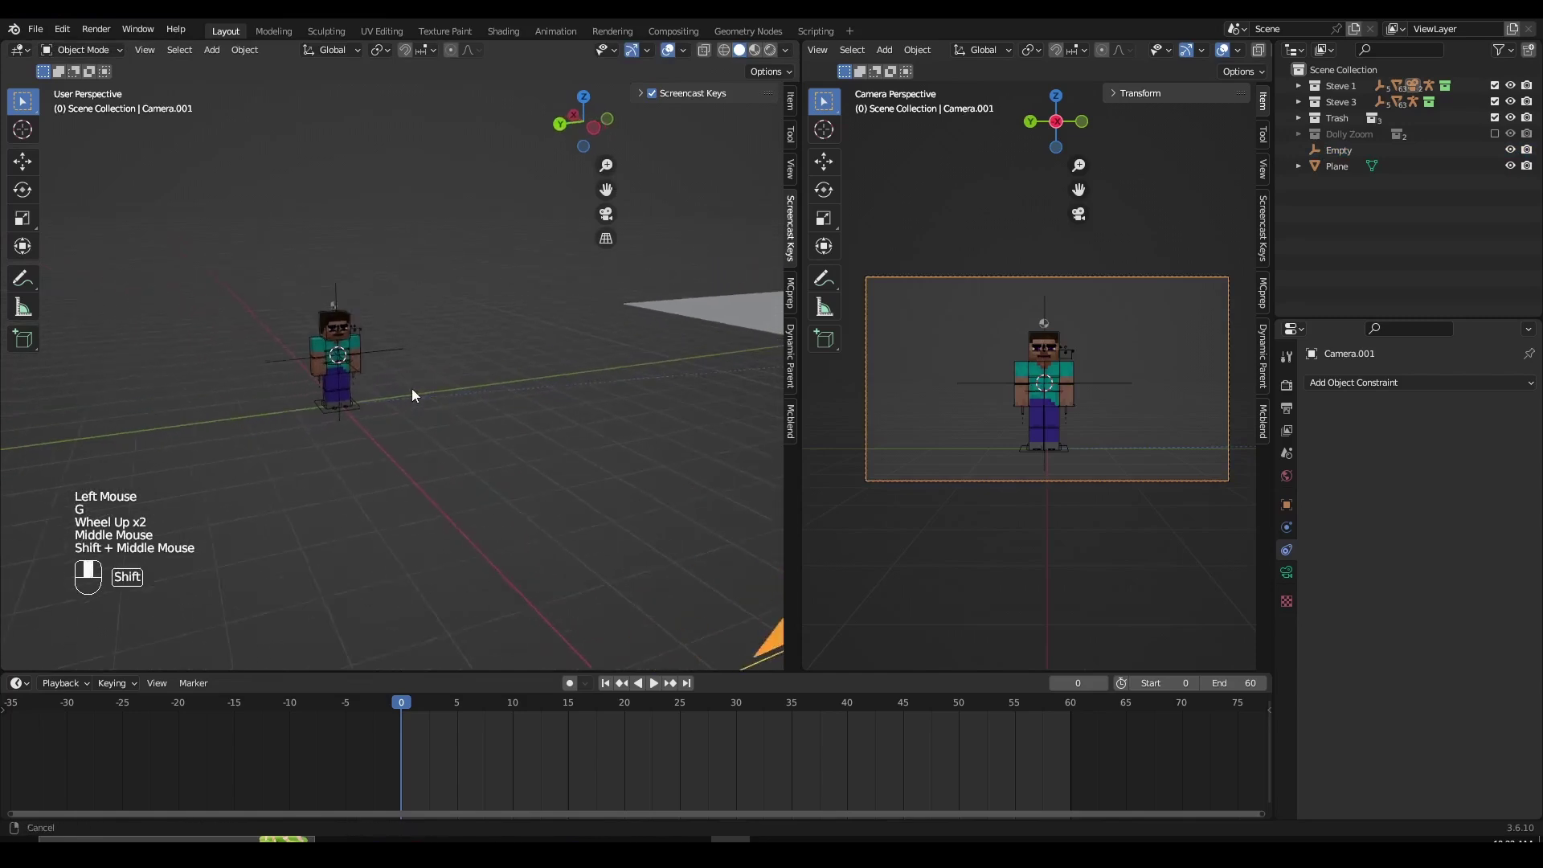
scroll(413, 396, up, 1)
shift+click(404, 370)
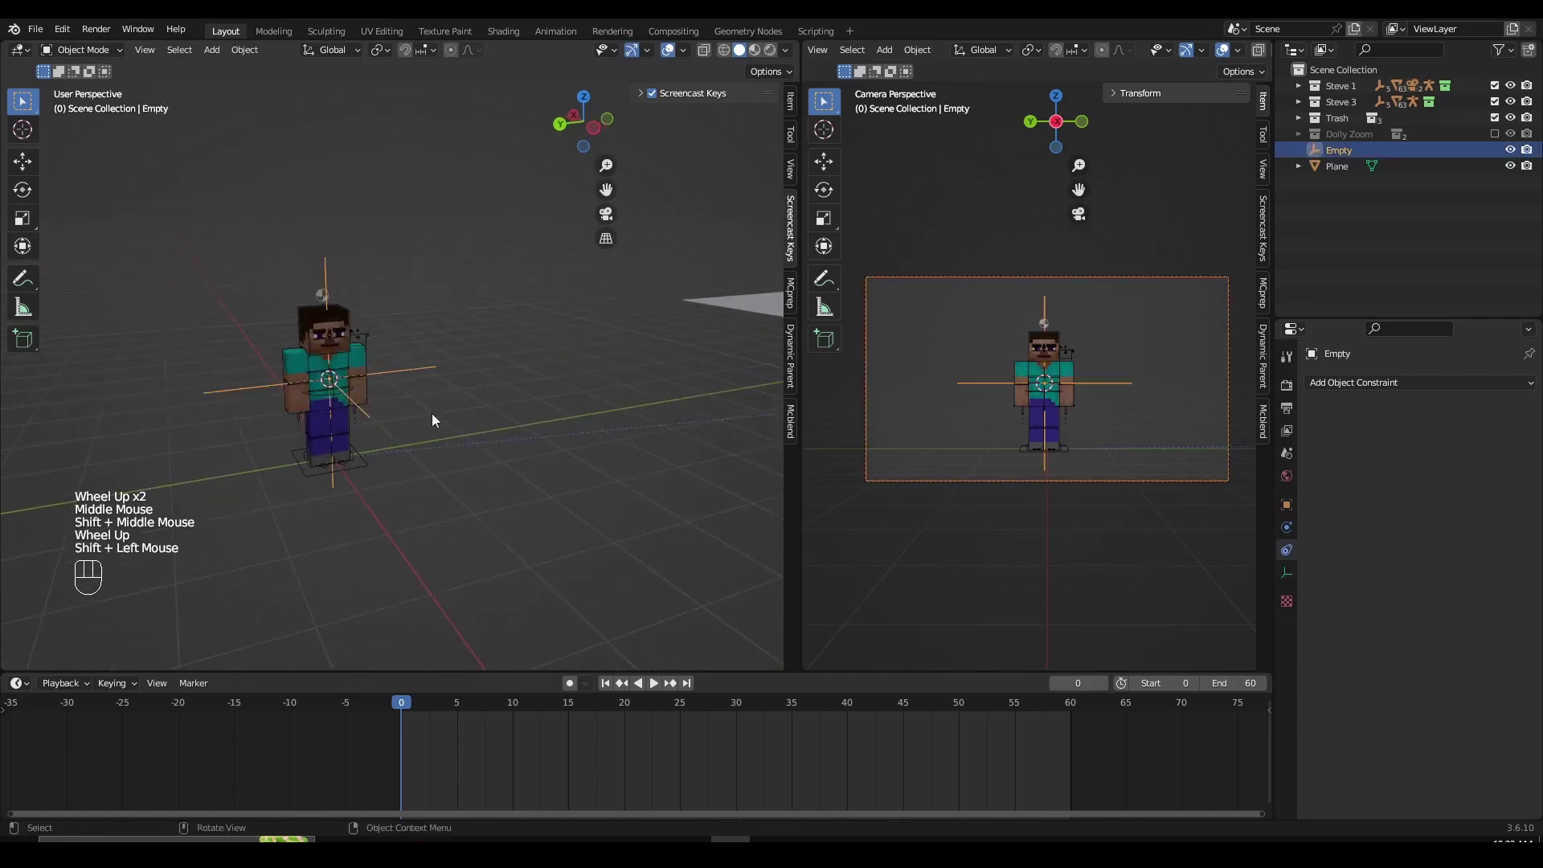
Parent the selected camera to the empty with the Object option
key(g)
scroll(426, 419, up, 1)
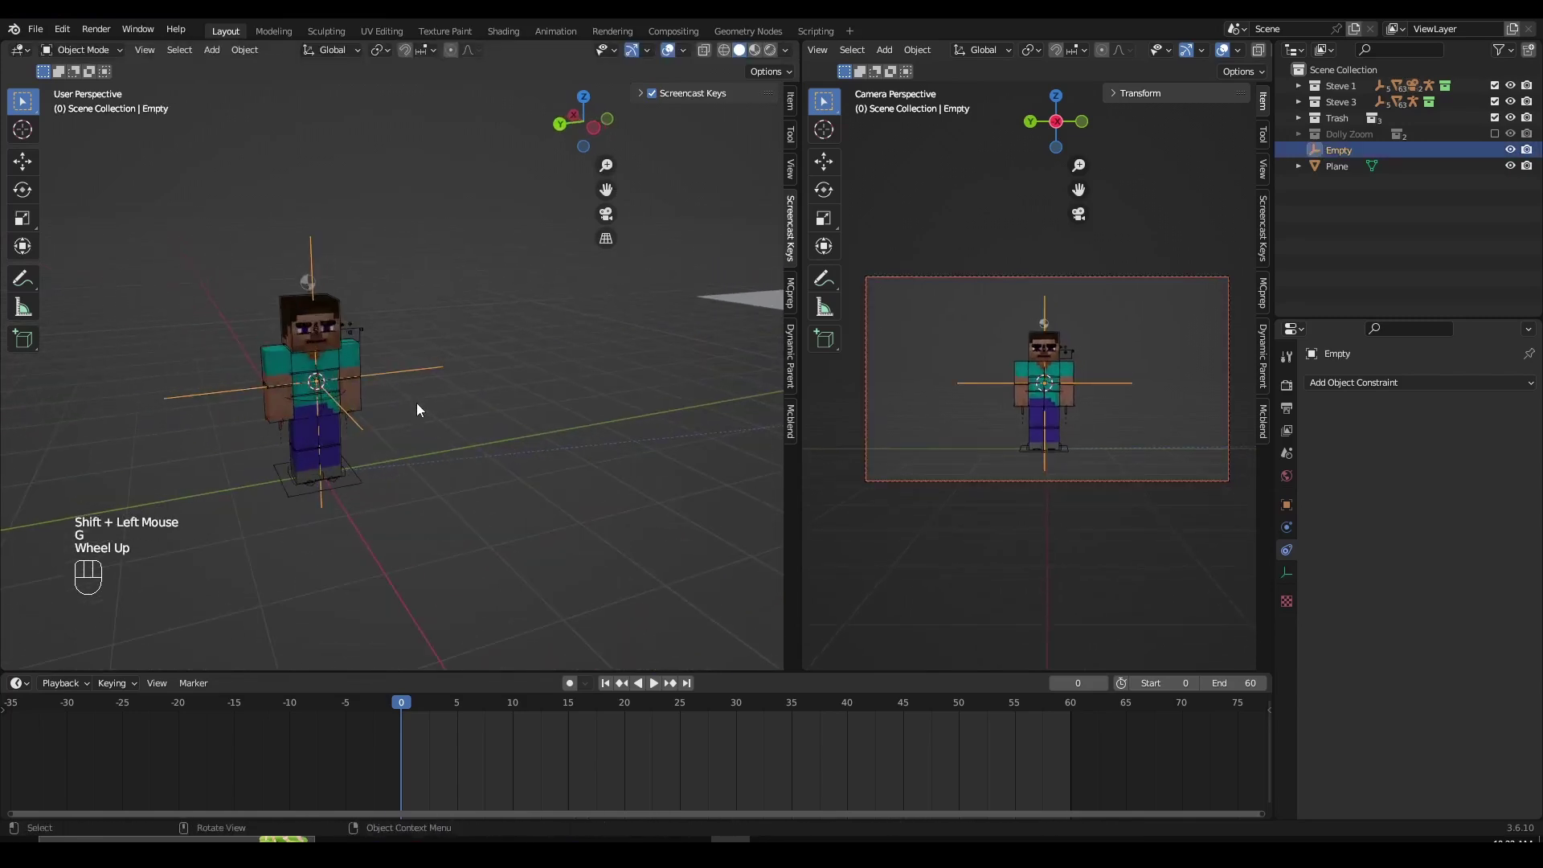
scroll(444, 430, down, 2)
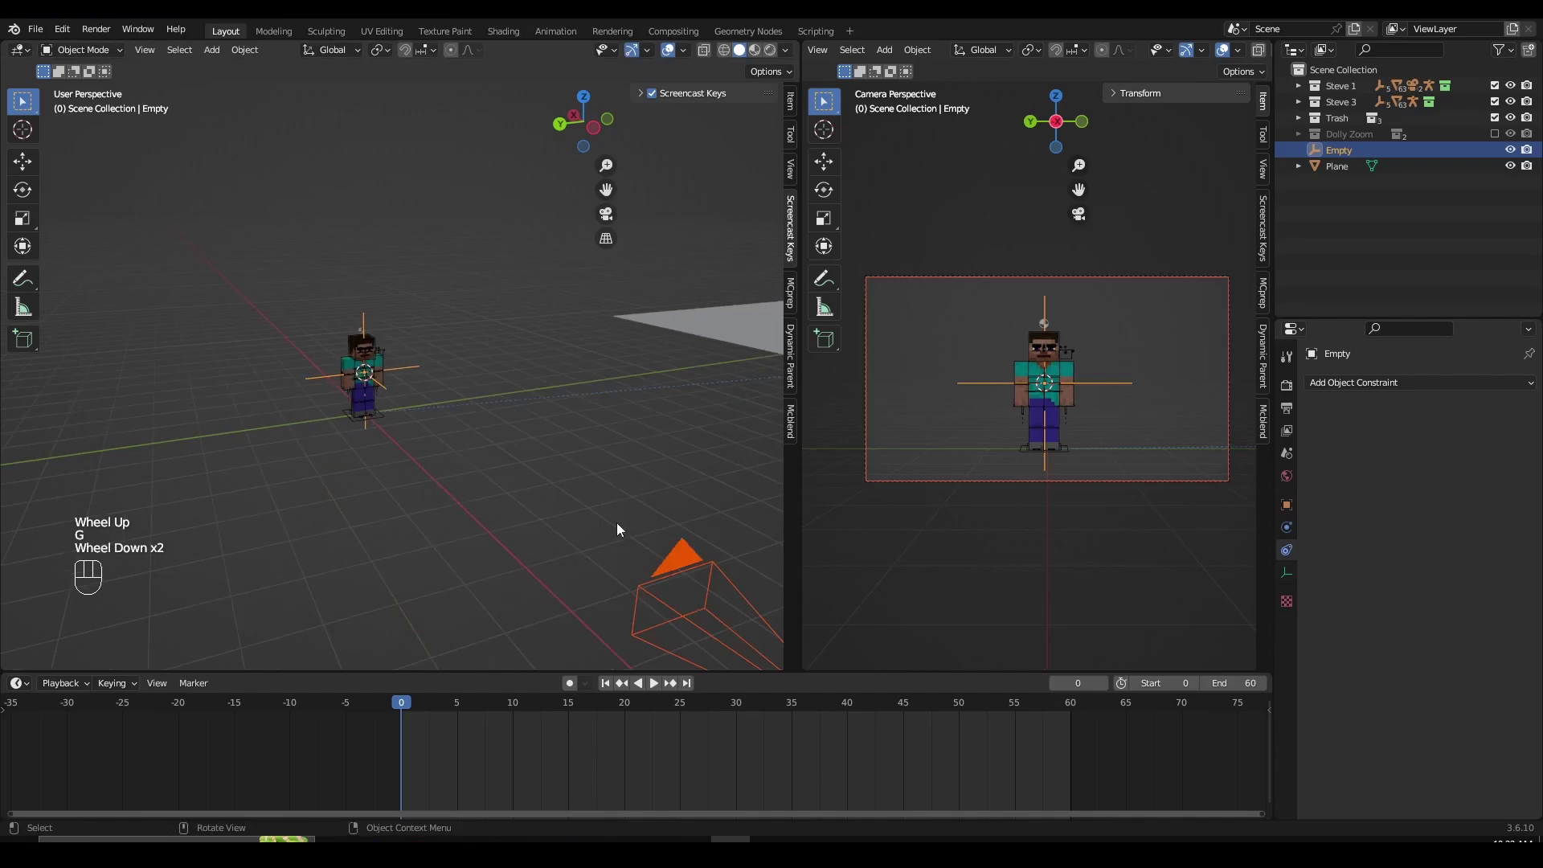
scroll(532, 461, up, 1)
middle_drag(532, 460, 503, 402)
scroll(466, 400, up, 2)
key(g)
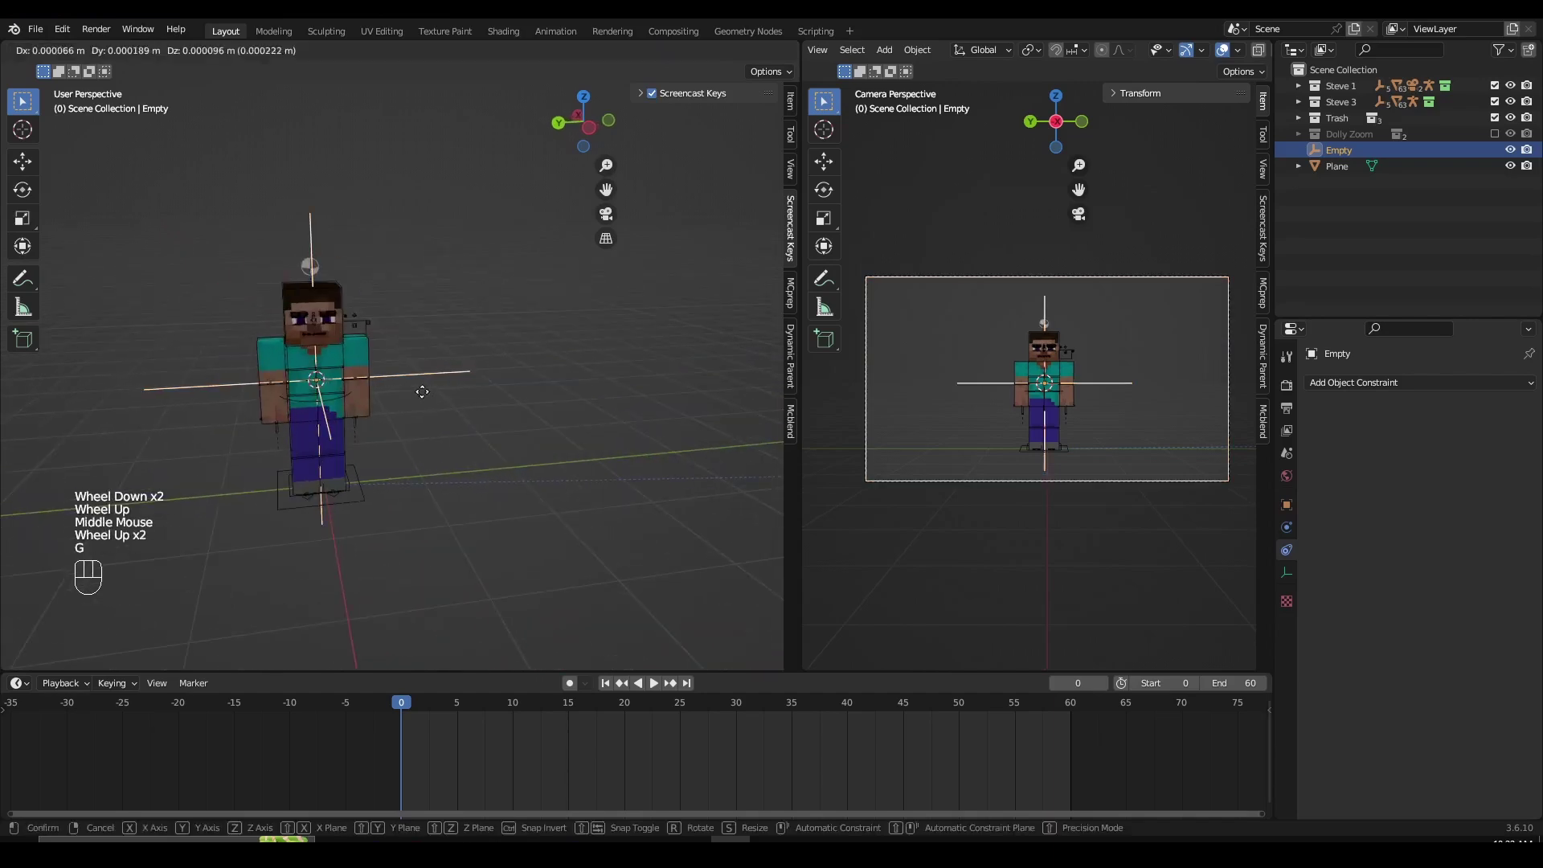
click(461, 375)
scroll(441, 380, up, 2)
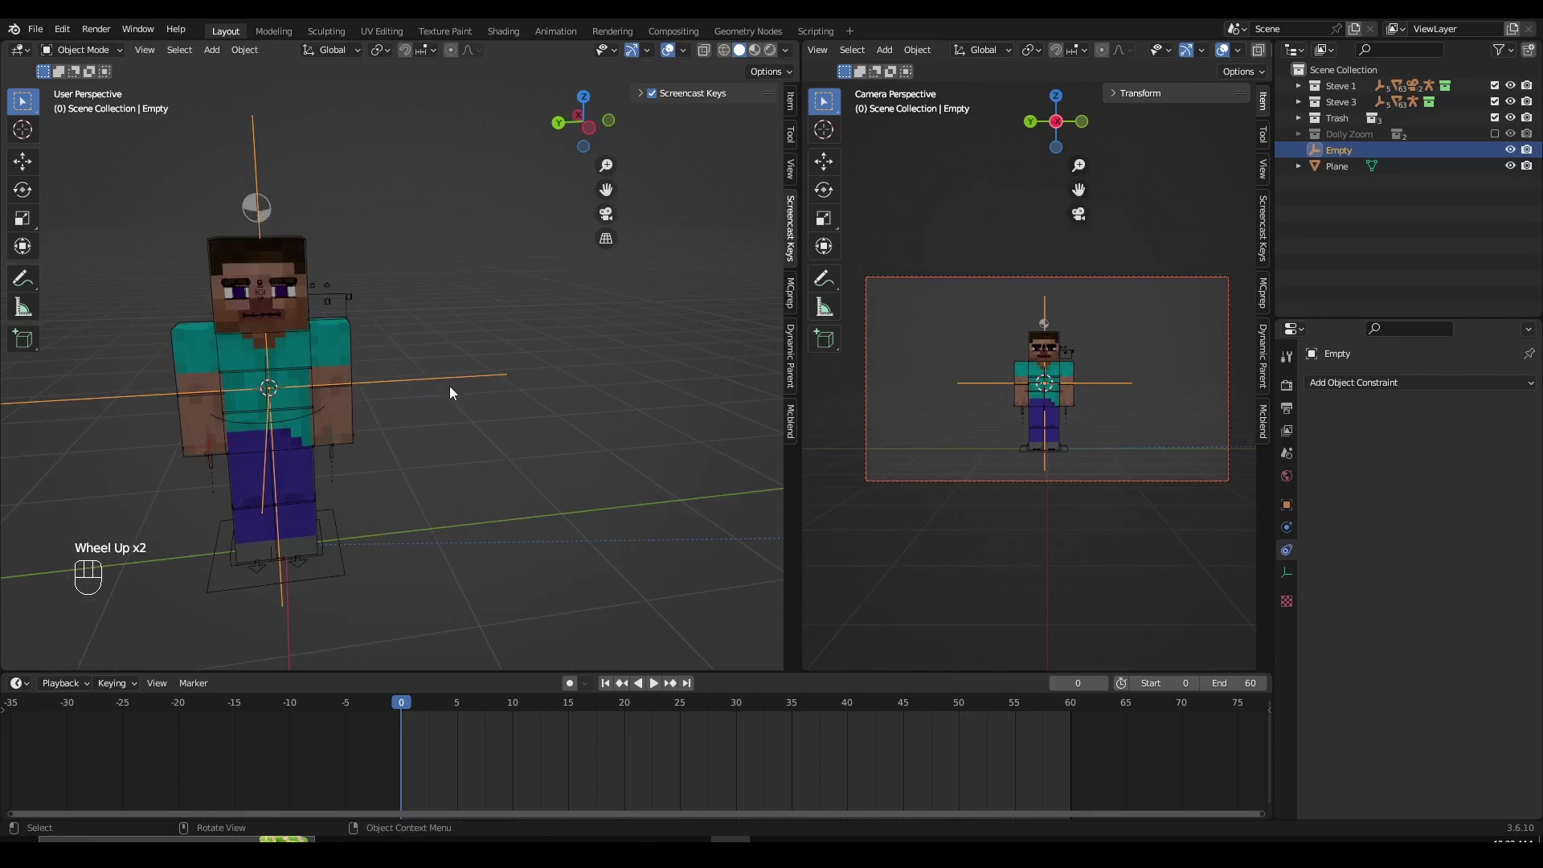
key(ctrl+p)
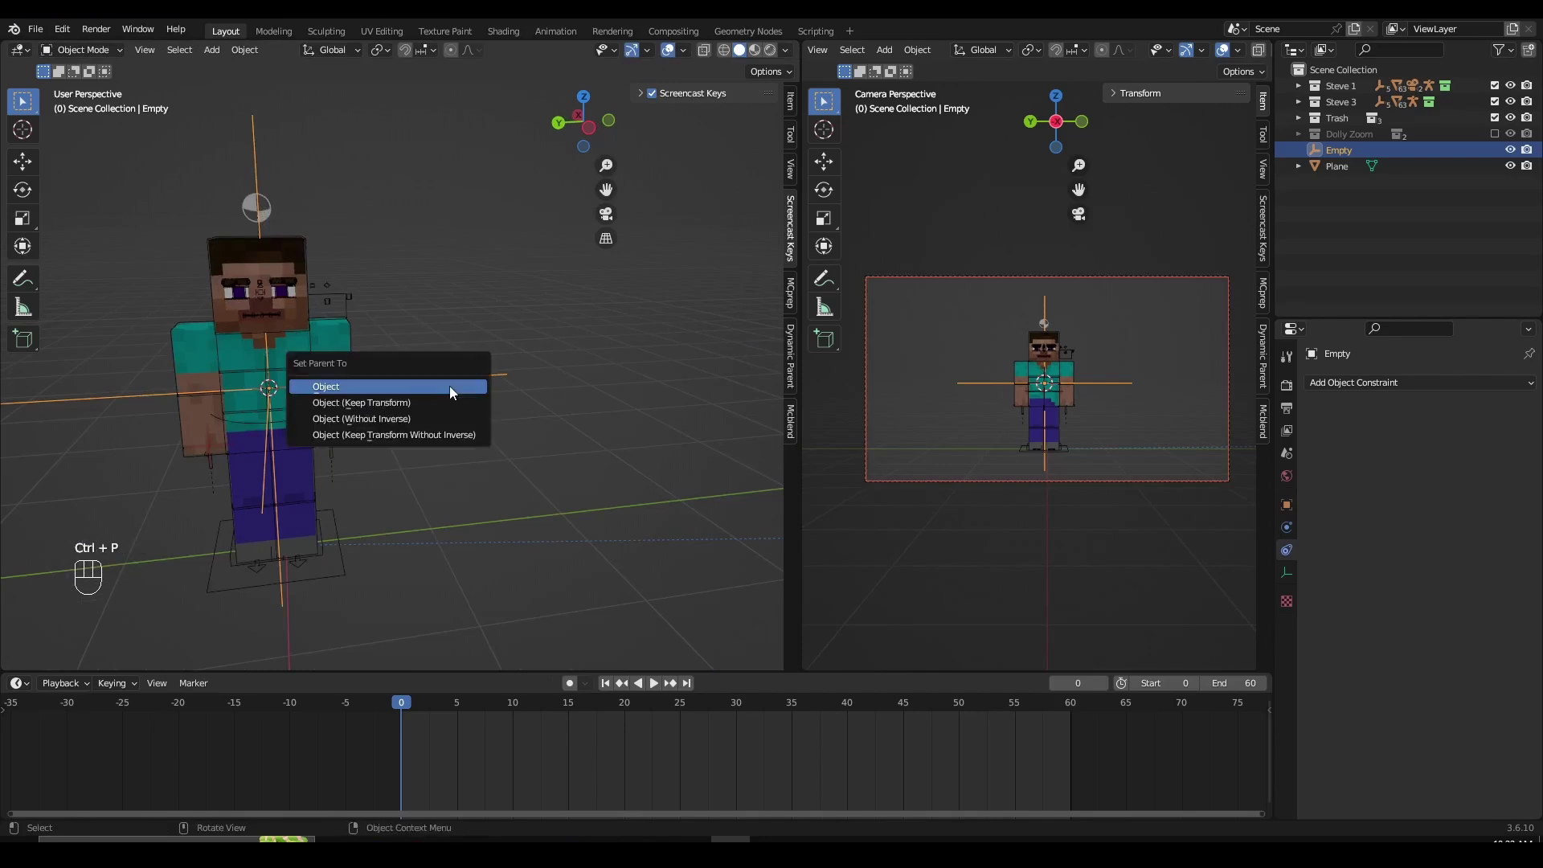
click(450, 385)
Select only the empty and try rotating it to test how the parented camera follows, cancelling the rotations
scroll(427, 393, down, 6)
middle_drag(432, 399, 441, 461)
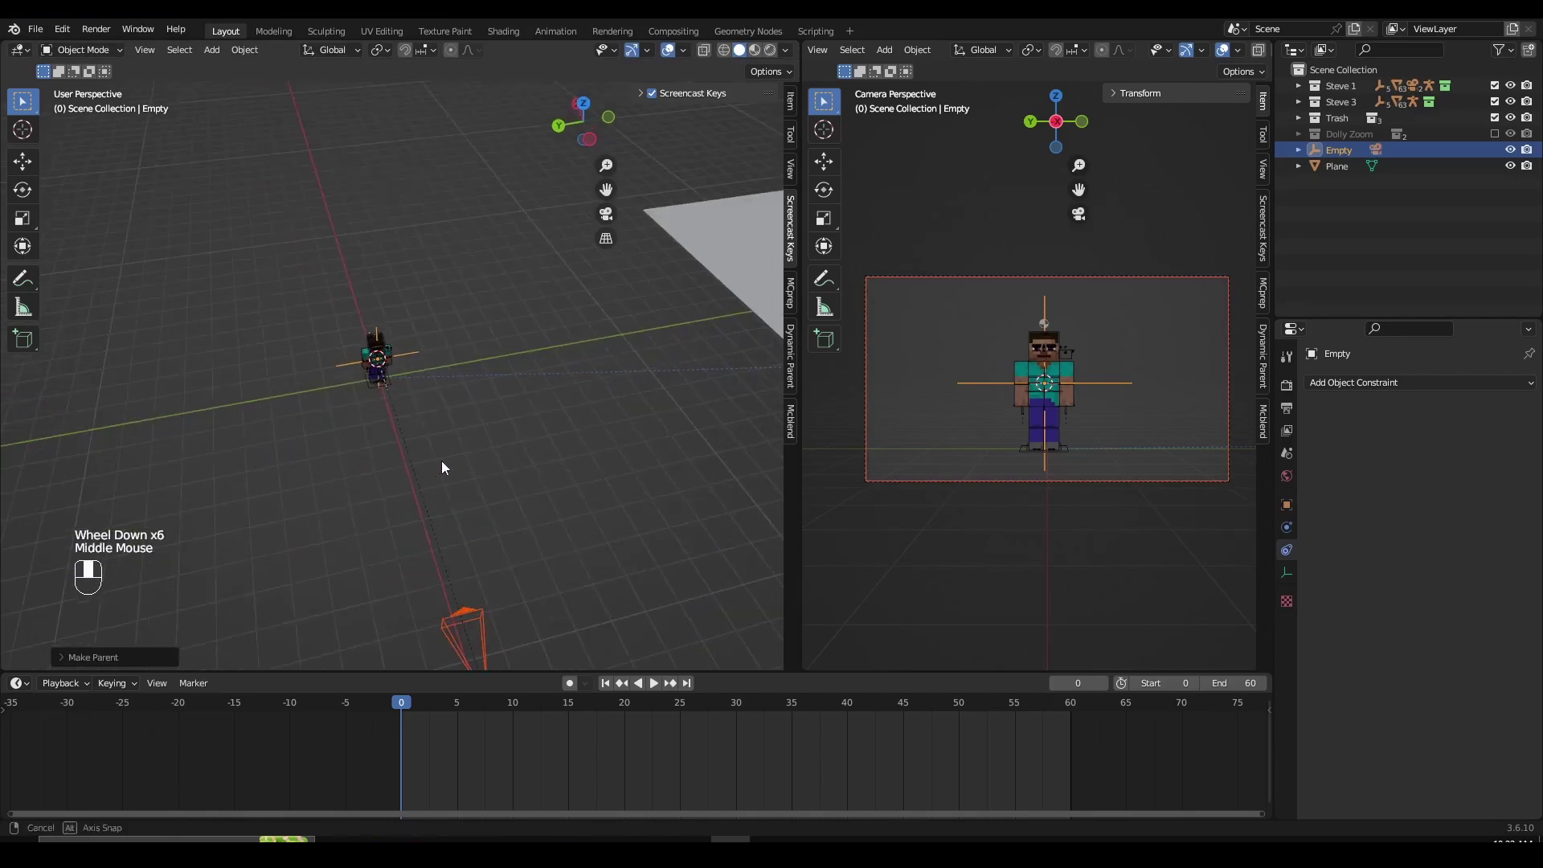
click(411, 355)
key(r)
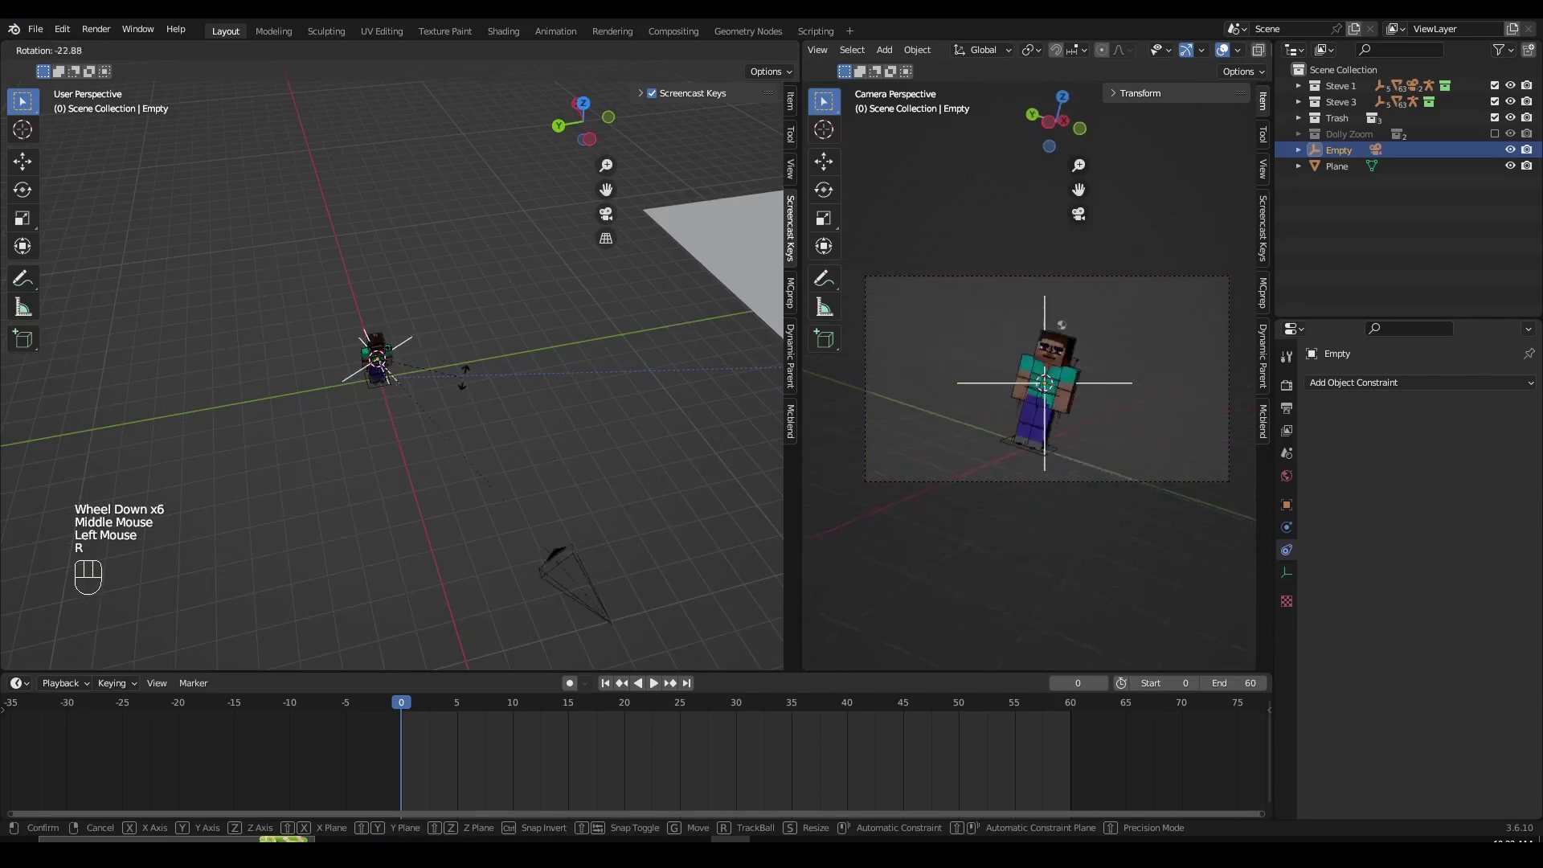
click(509, 532)
key(r)
key(x)
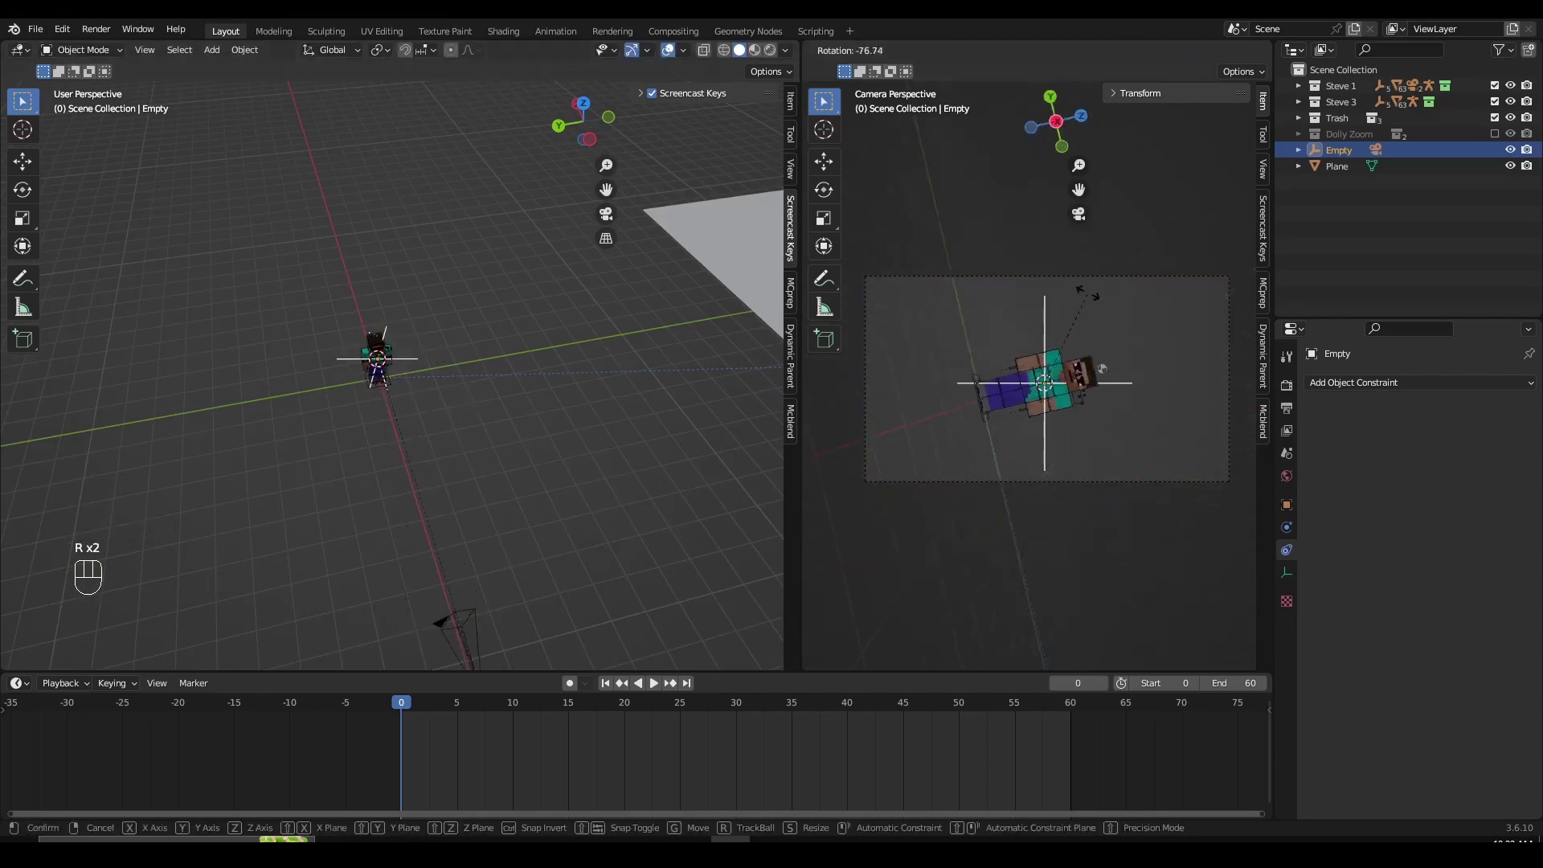
right_click(567, 510)
scroll(566, 510, down, 1)
middle_drag(567, 510, 532, 489)
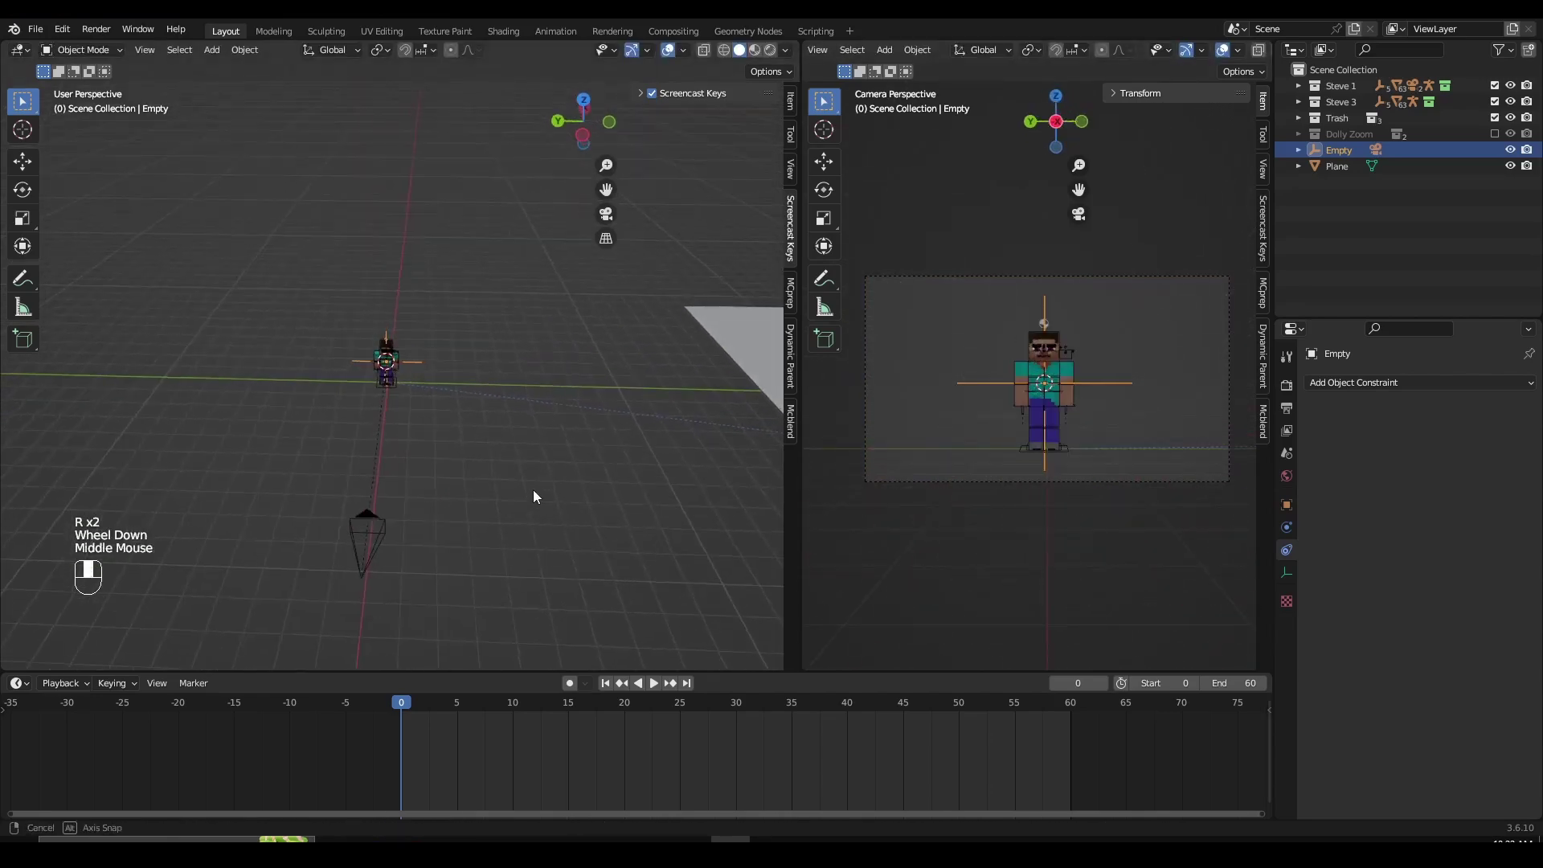
Insert a Rotation keyframe for the empty at frame 0
click(402, 699)
middle_drag(430, 738, 350, 740)
scroll(344, 740, up, 1)
key(i)
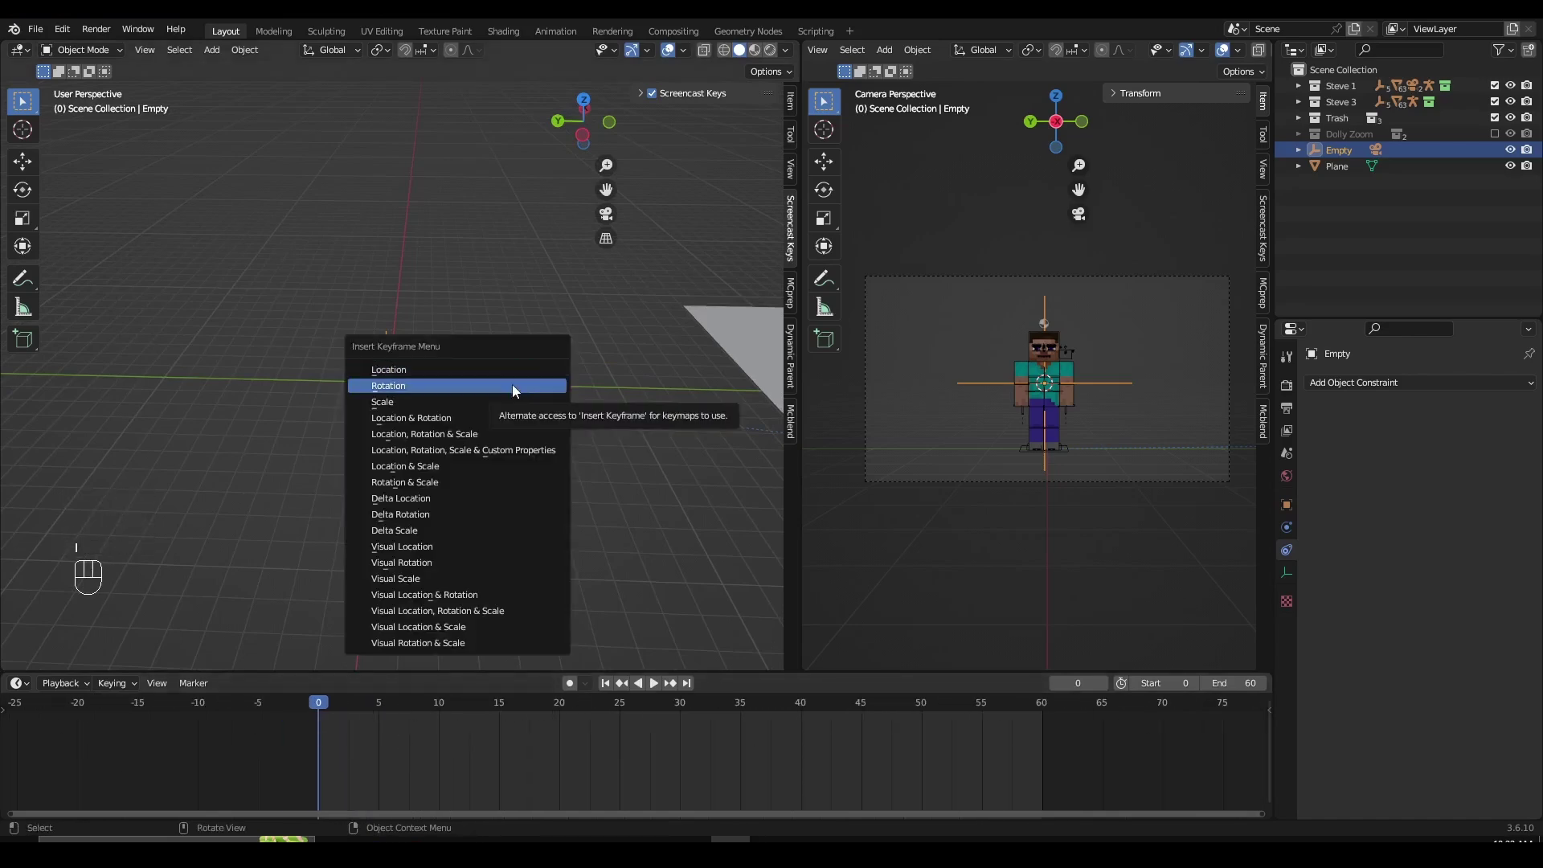
click(512, 384)
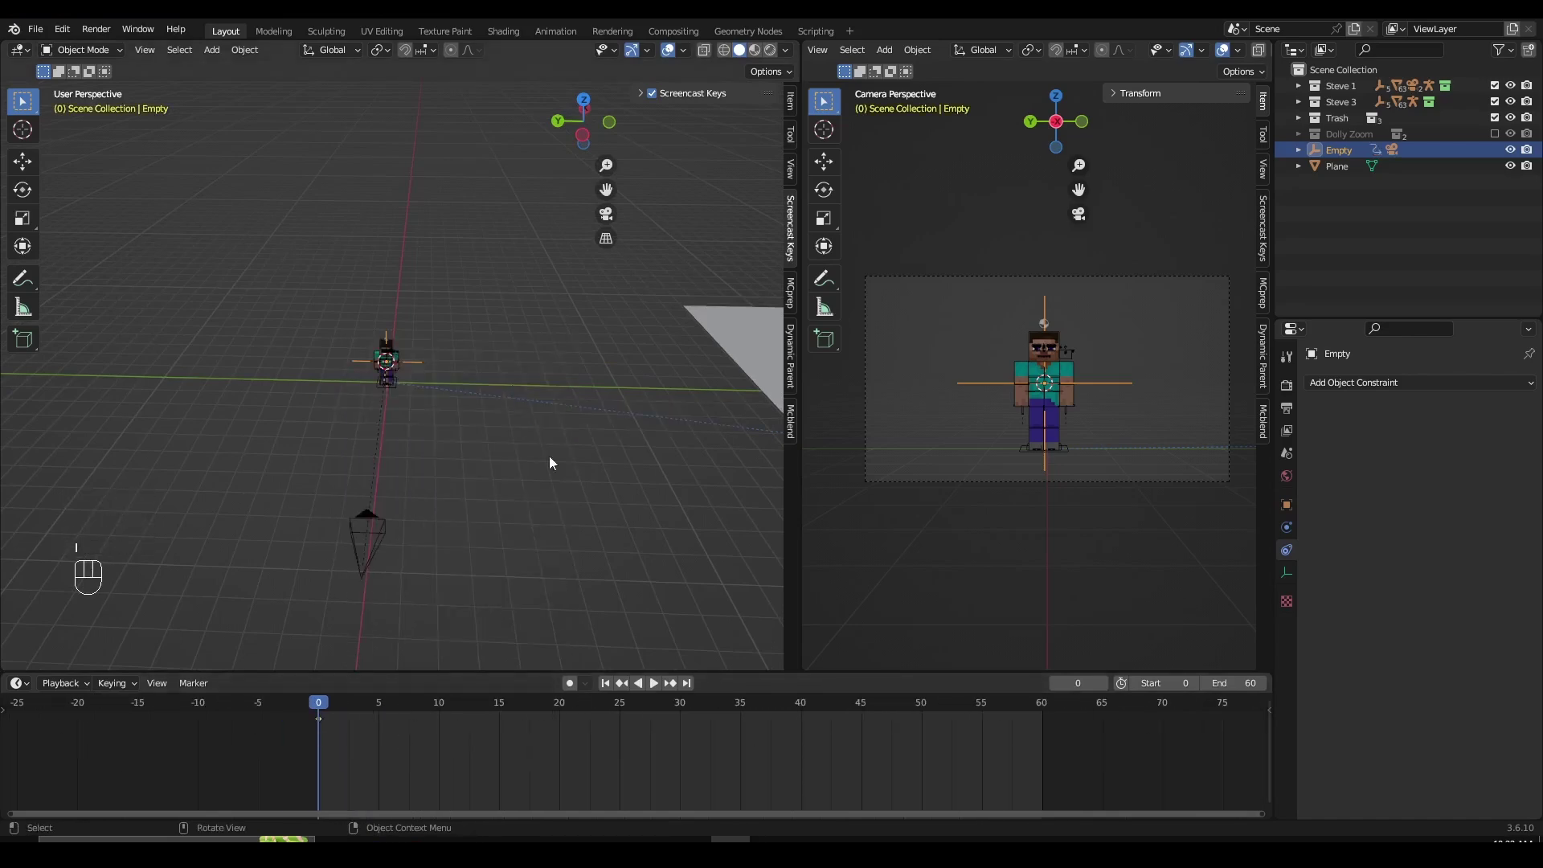
Go to frame 60 and set the scene's end frame to 60
click(1039, 701)
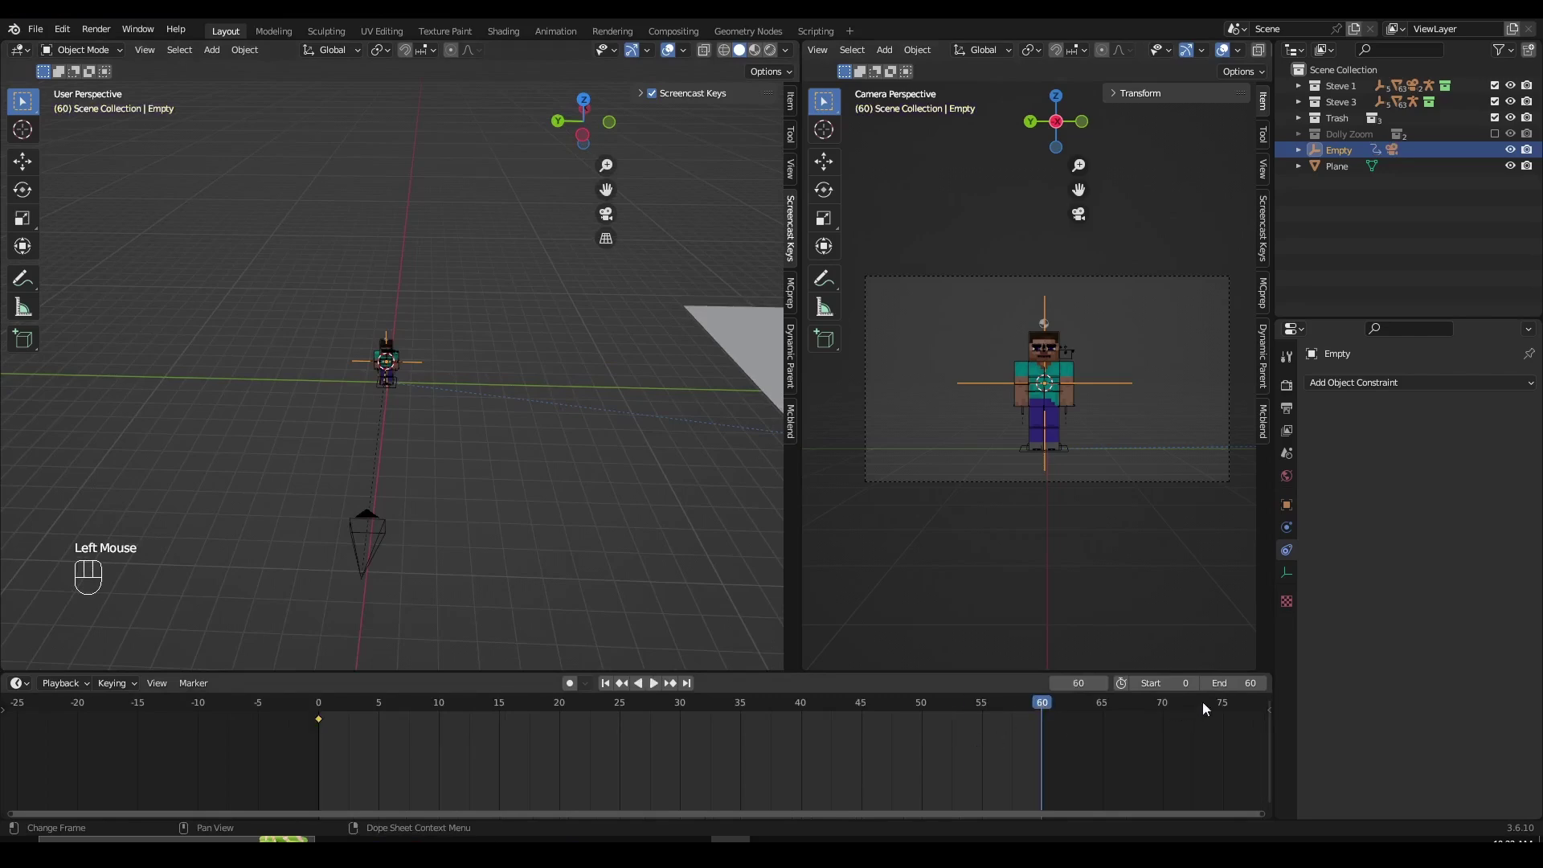
mouse_move(1226, 685)
mouse_down()
mouse_move(1267, 686)
mouse_move(1224, 686)
mouse_move(1253, 685)
mouse_up()
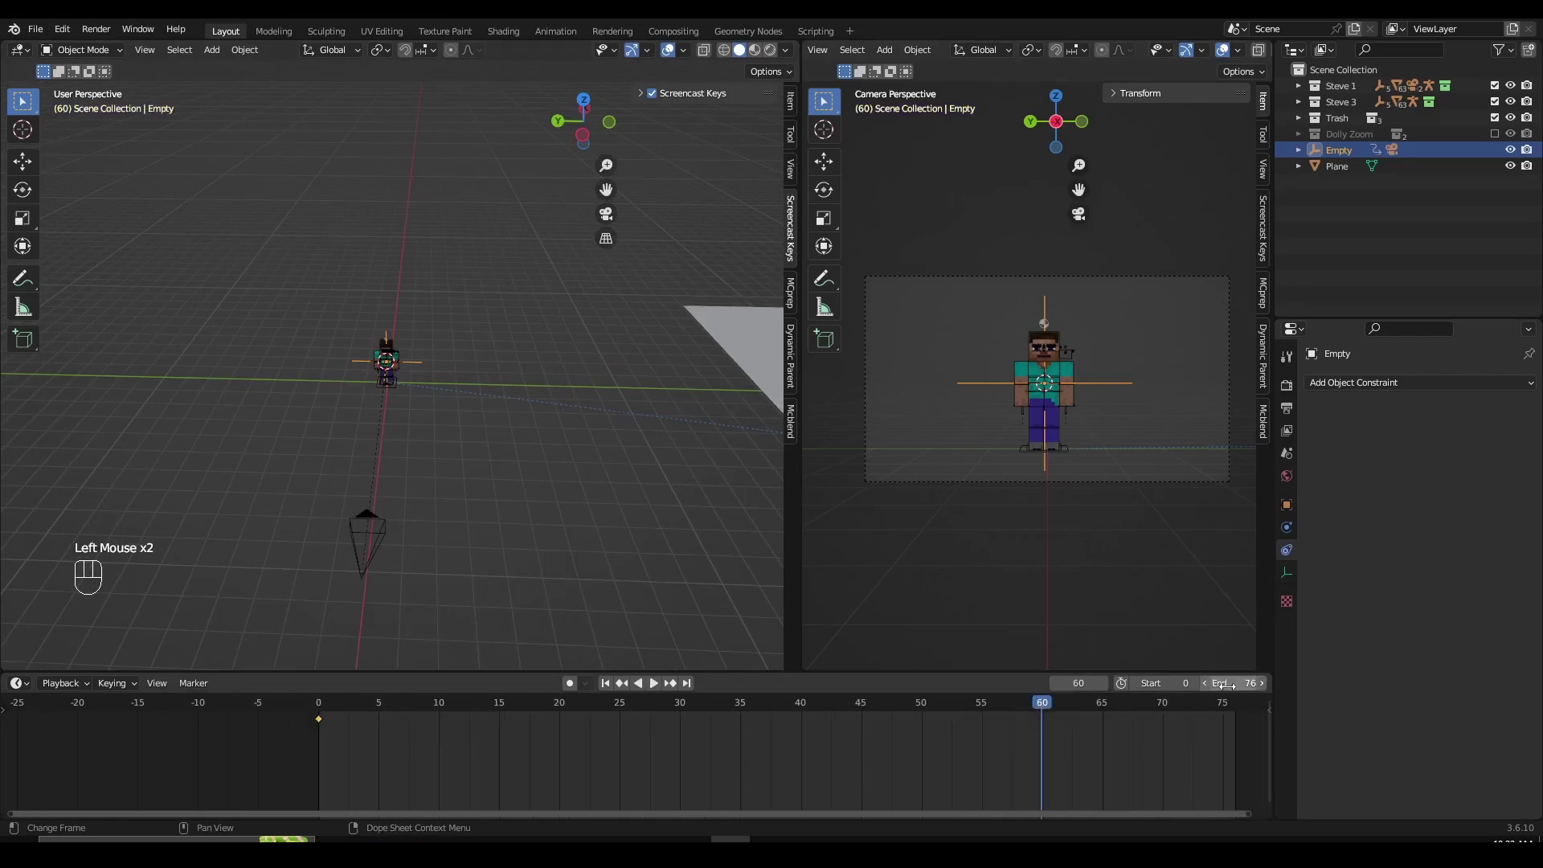
click(1224, 686)
text(60)
key(Return)
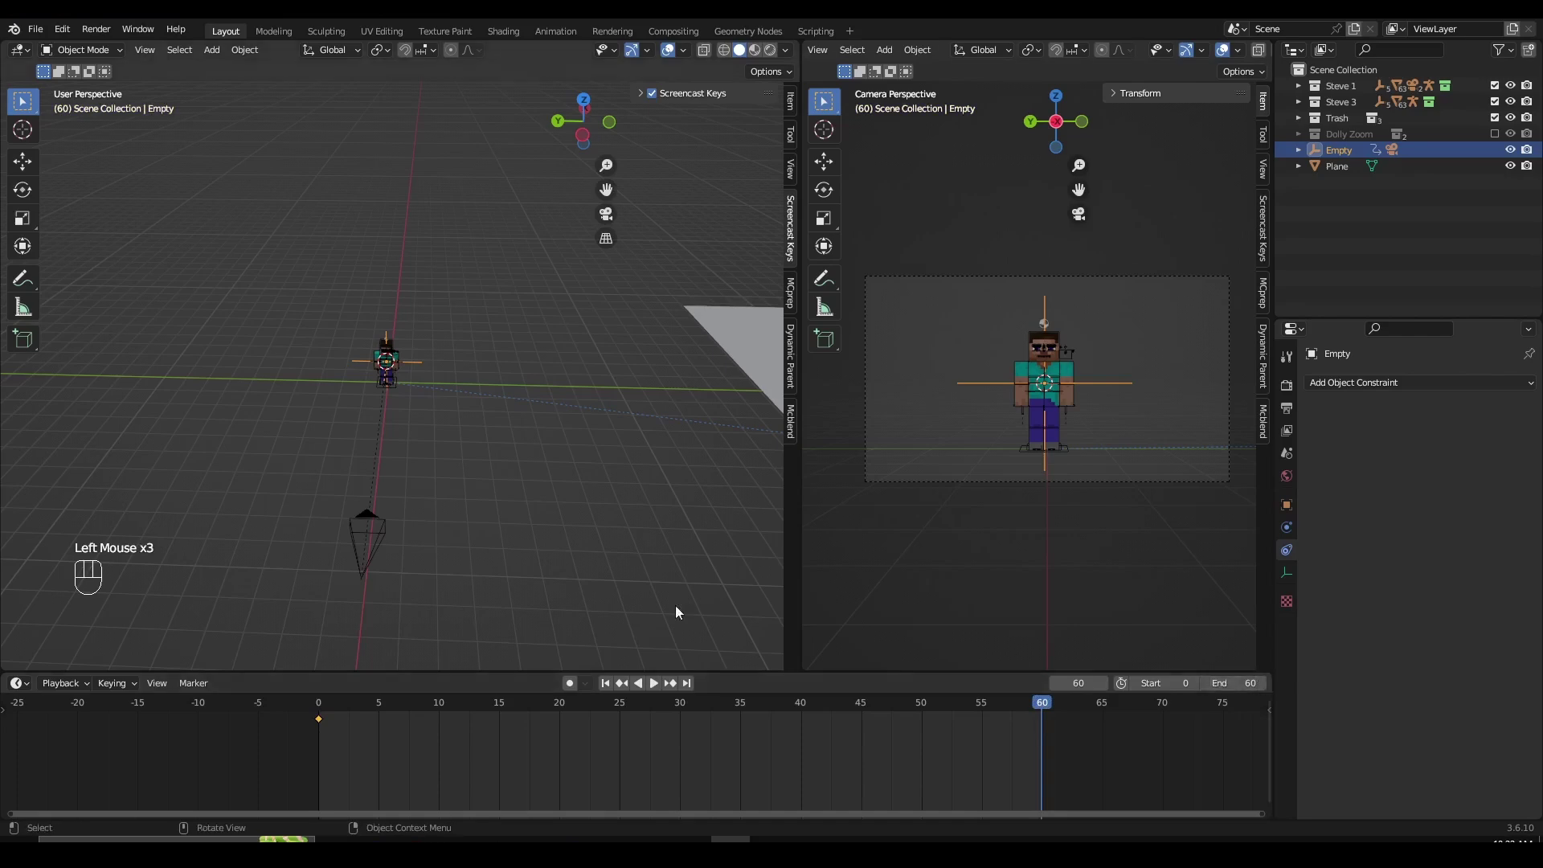
Try rotating the empty 360° around global Z, undo the last two changes and set the end frame to 60
shift+middle_drag(450, 491, 470, 442)
key(r)
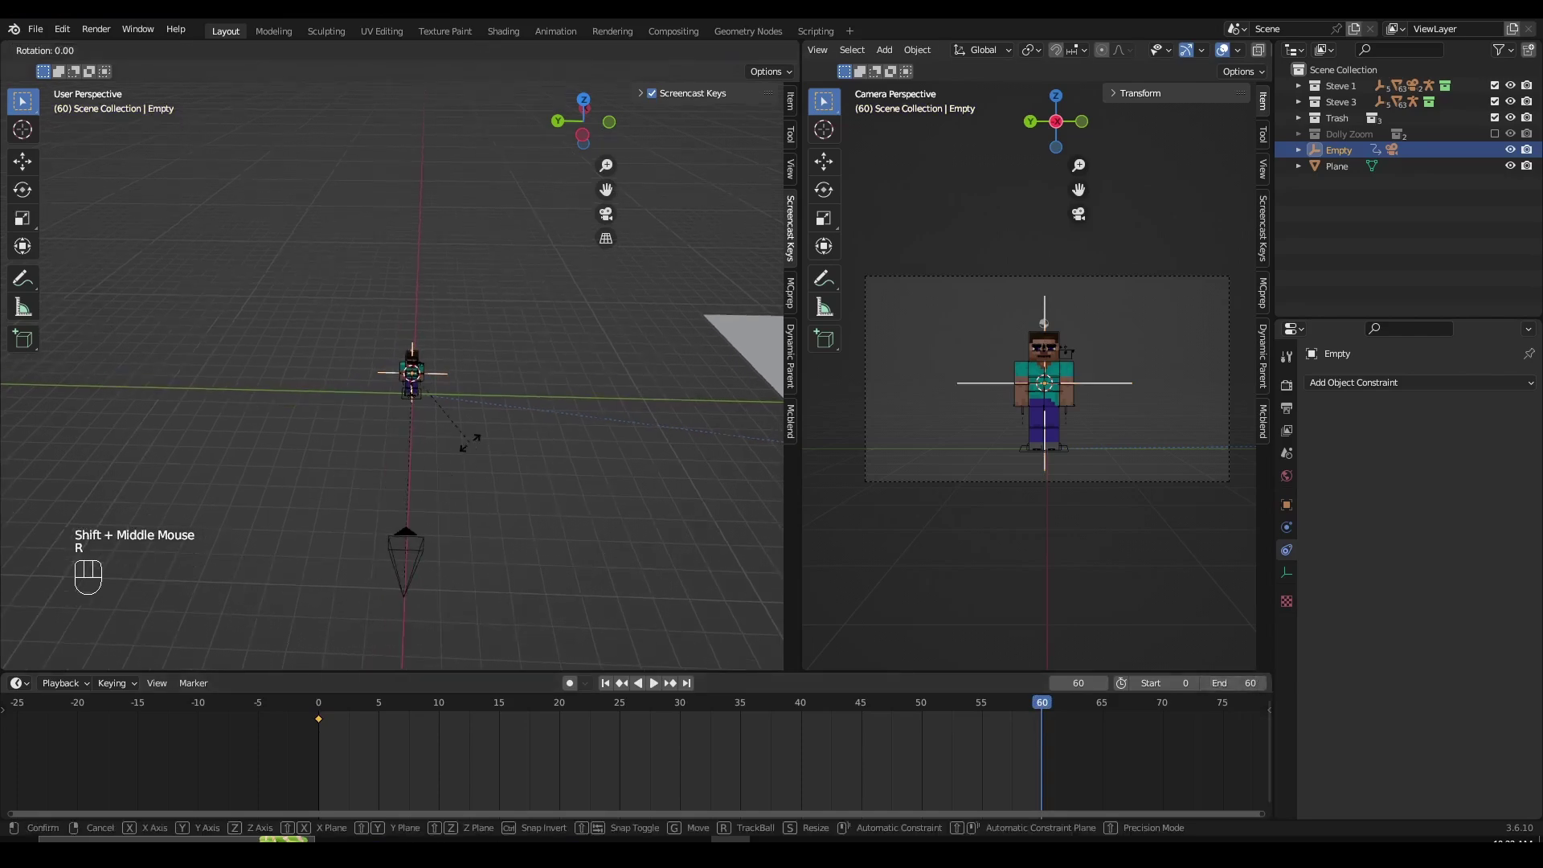
text(z360)
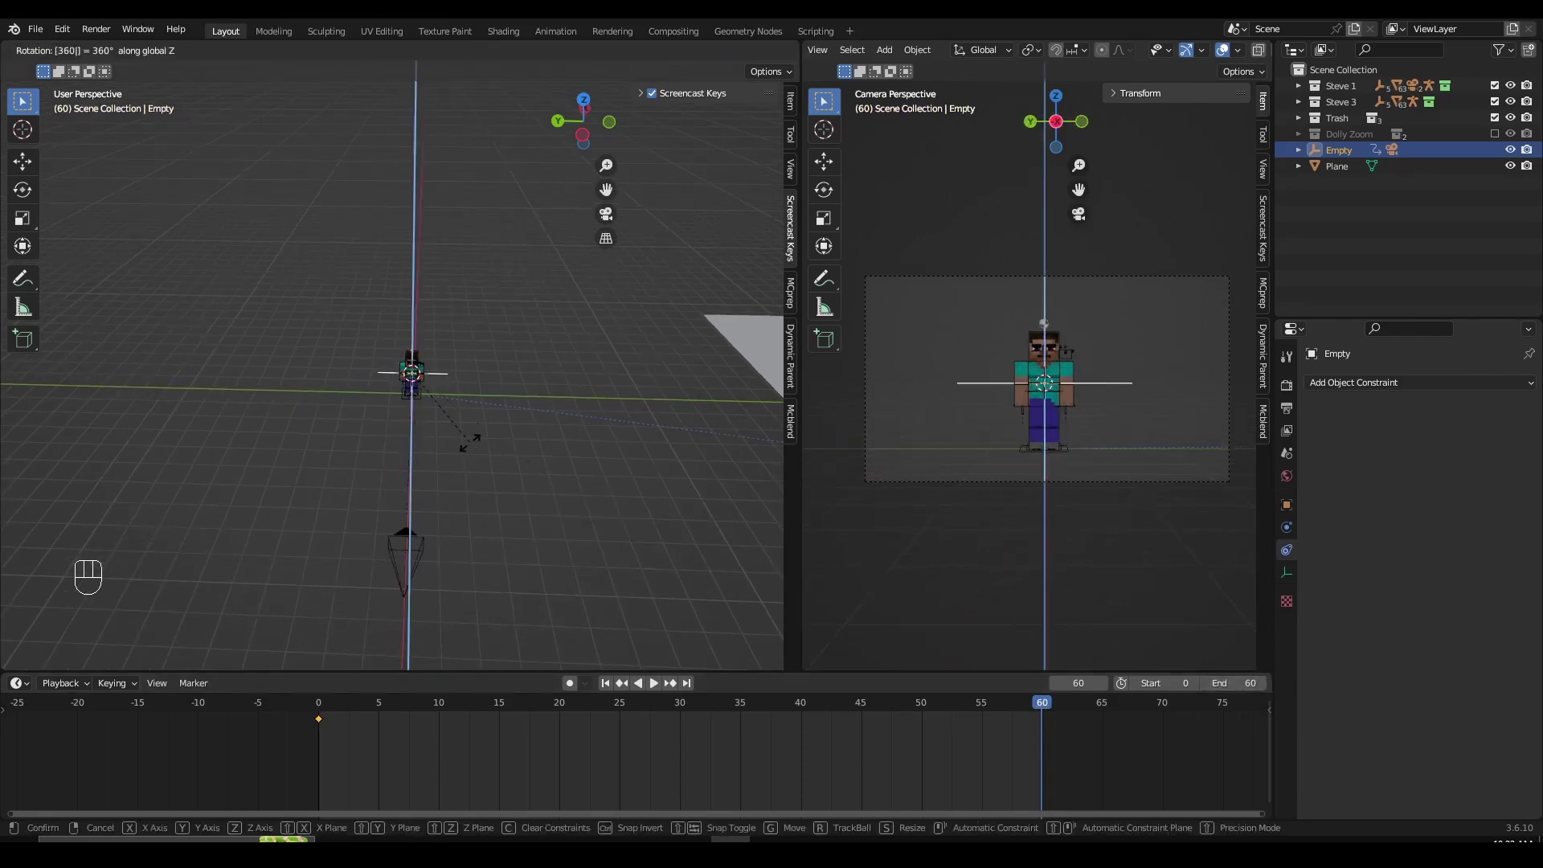
key(Return)
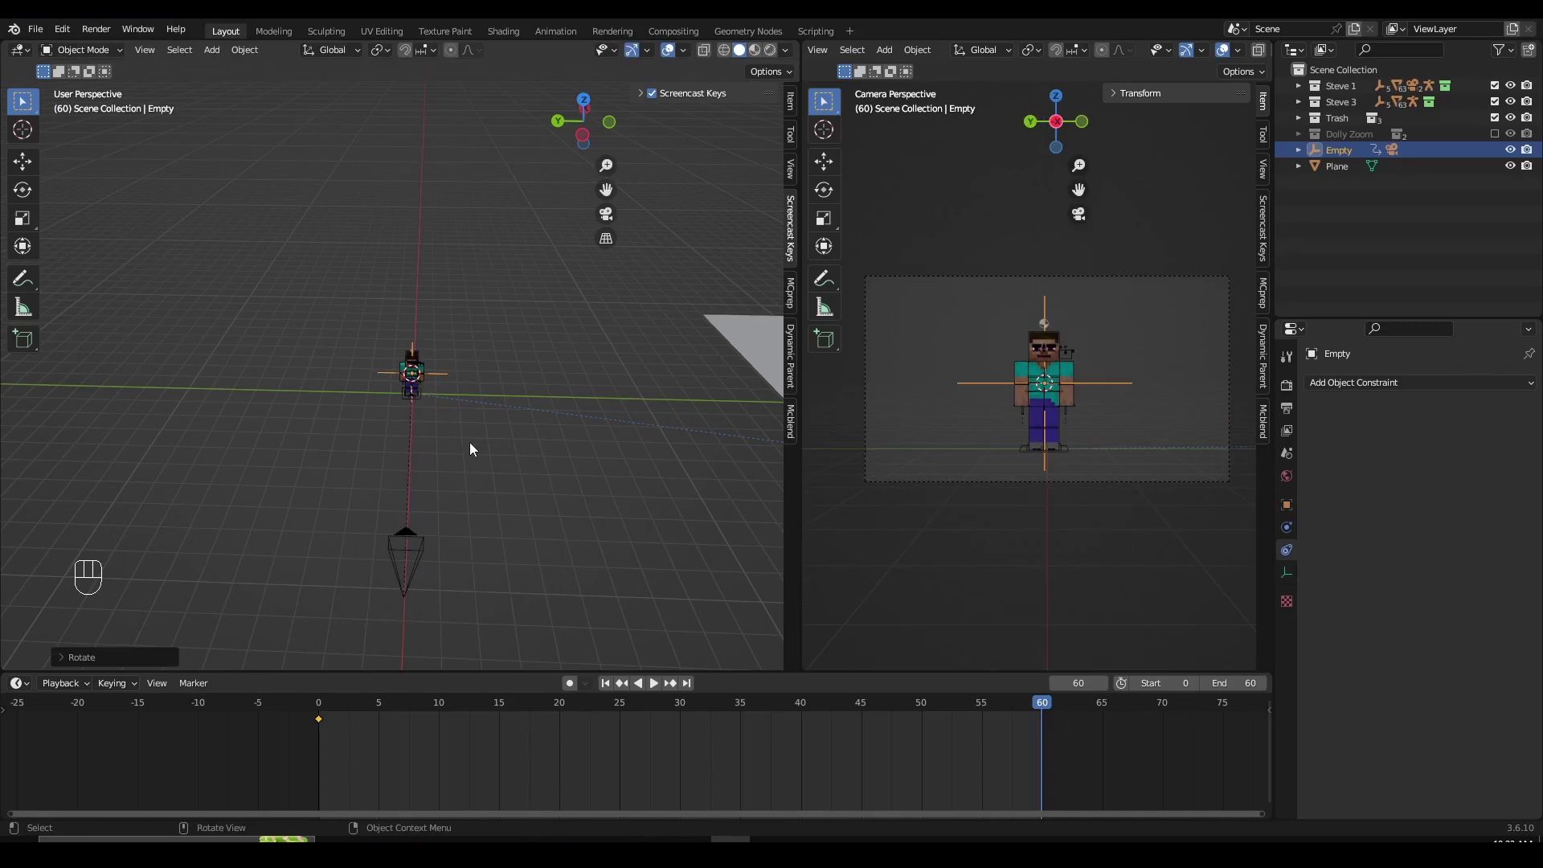
key(ctrl+z)
key(ctrl+z)
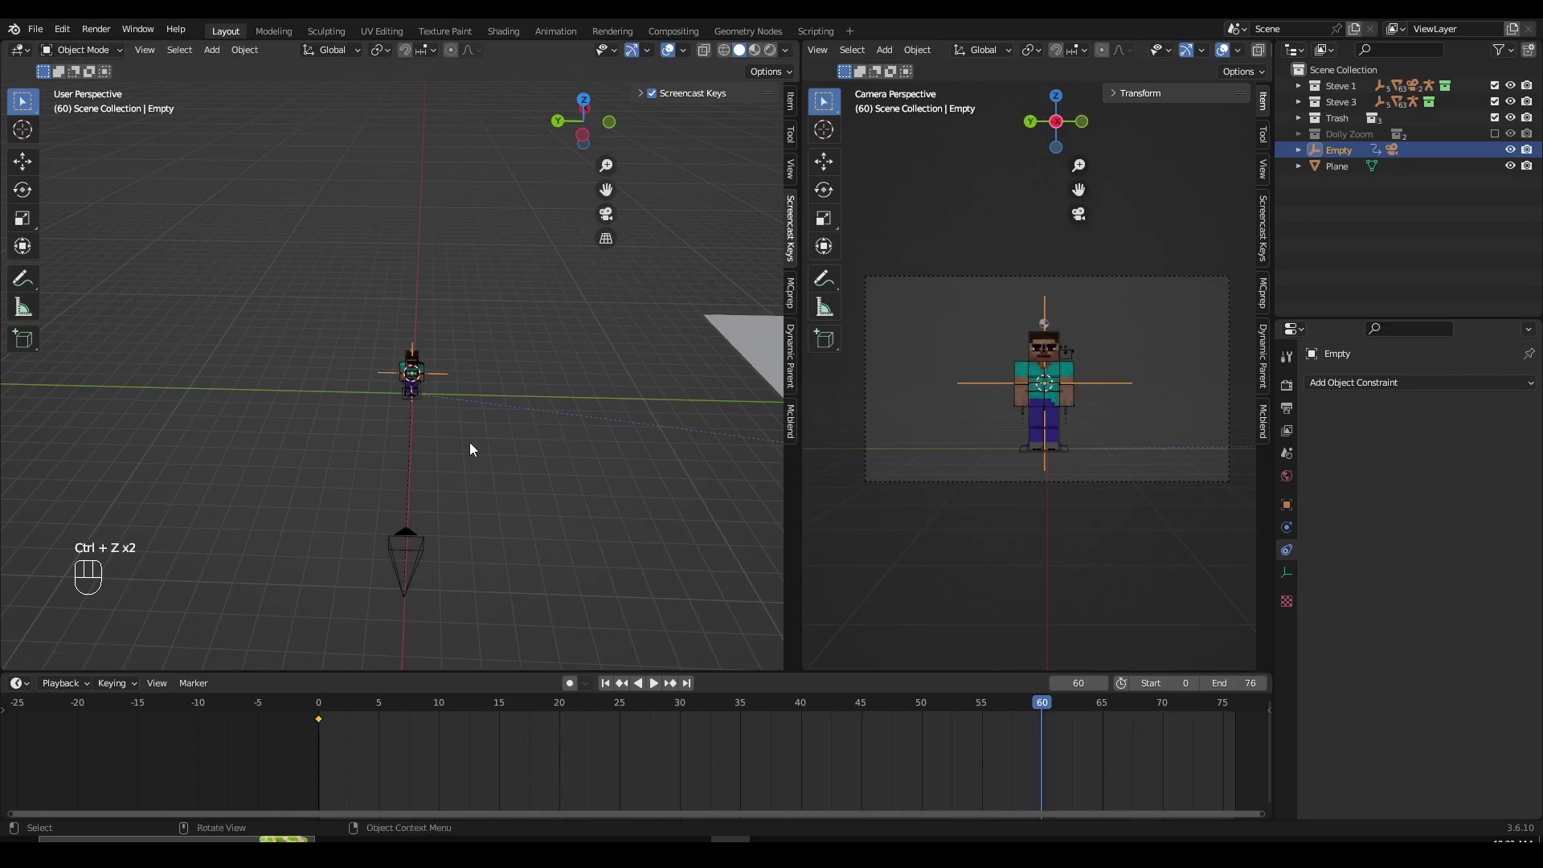
click(1231, 683)
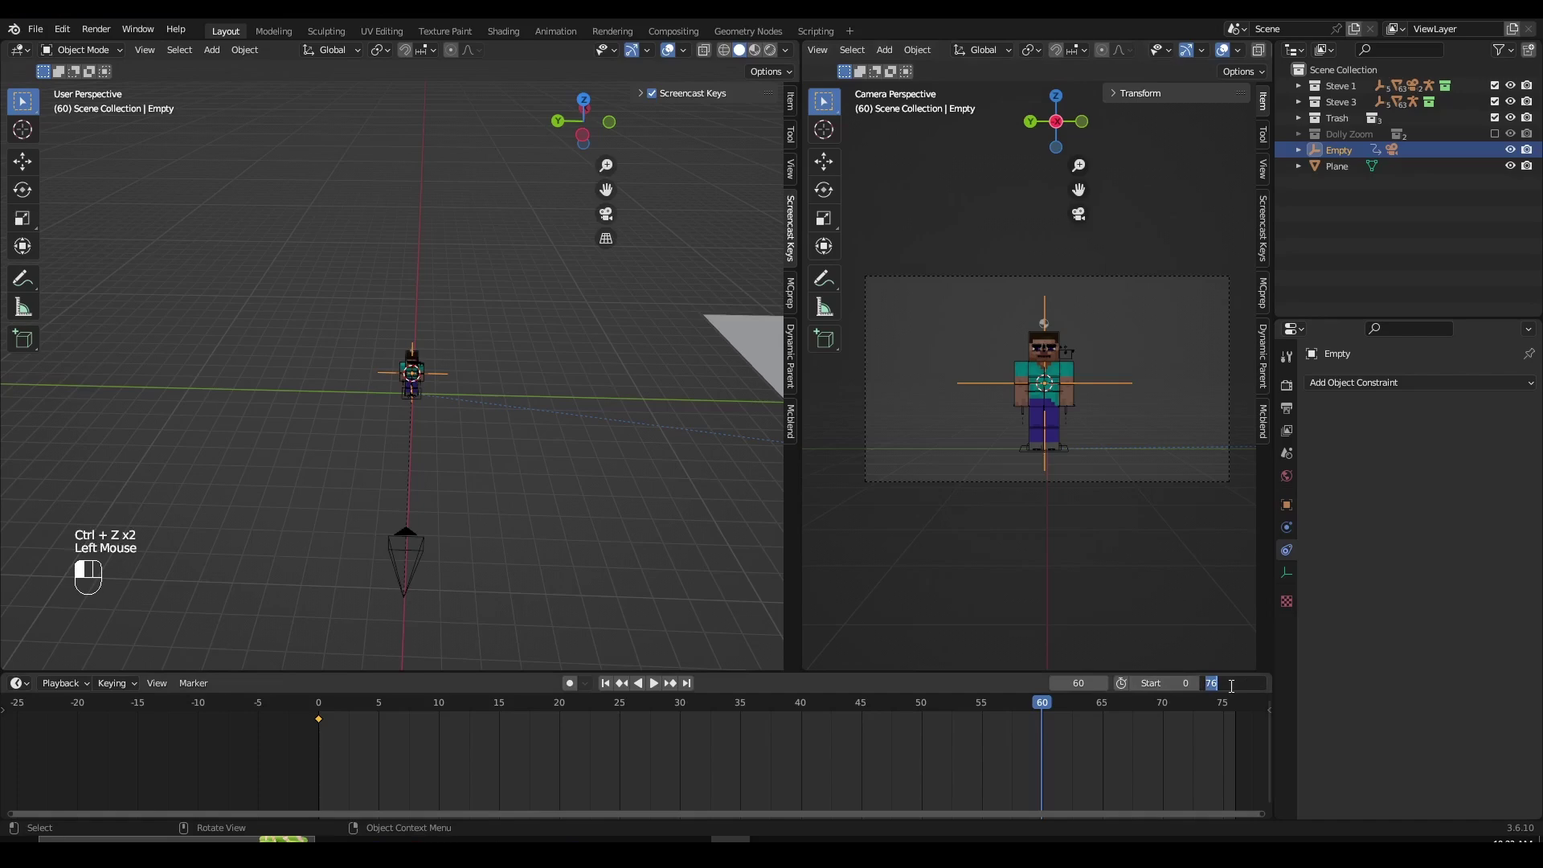
key(Return)
Rotate the empty 360° around the global Z axis at frame 60 and insert a Rotation keyframe there
shift+middle_click(575, 519)
key(r)
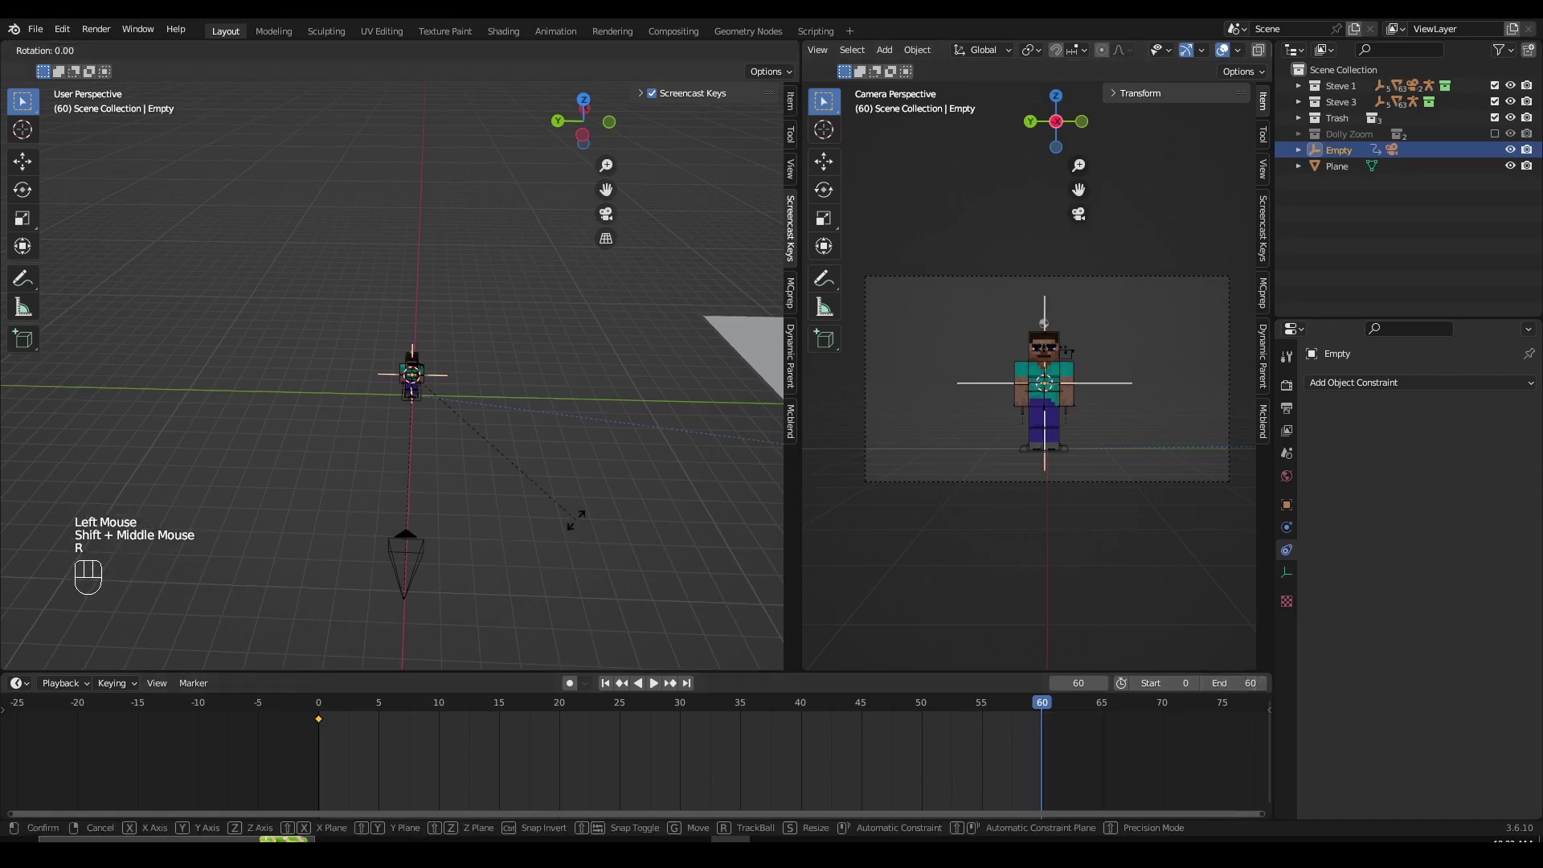
text(360)
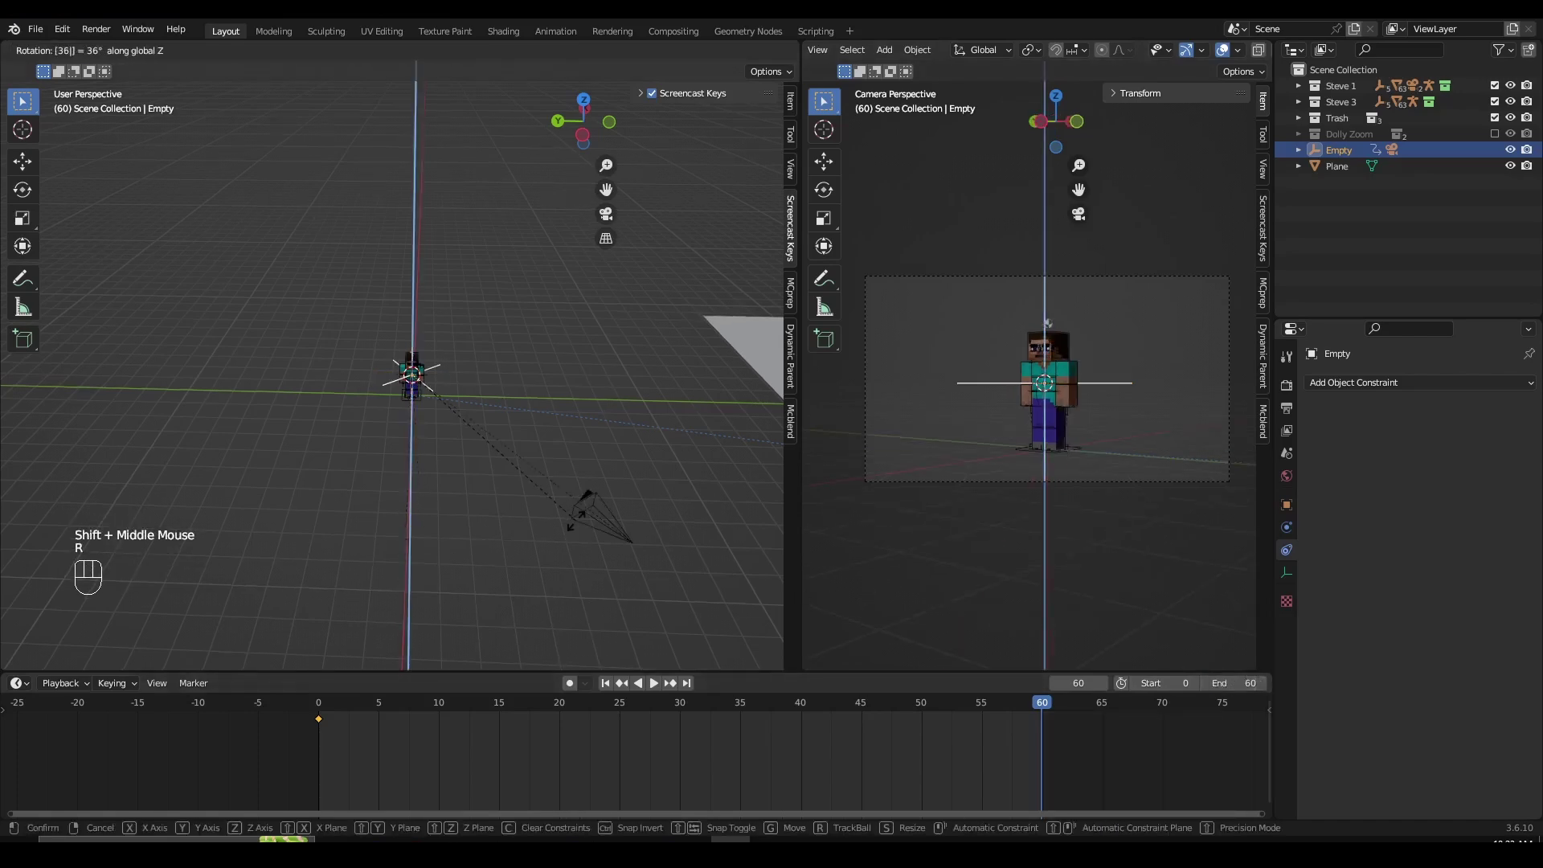
key(Return)
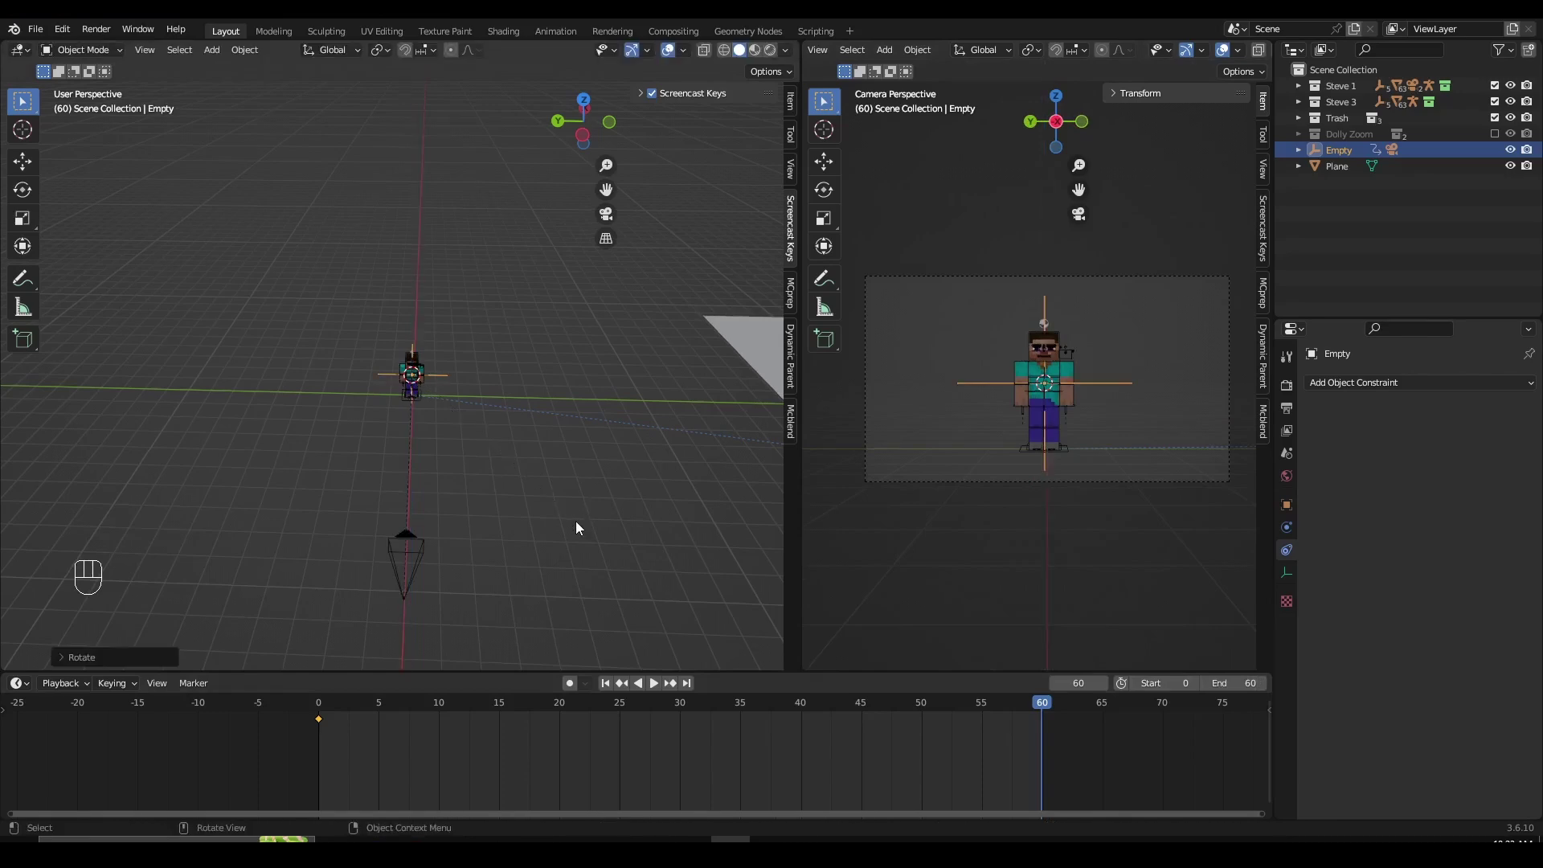
key(i)
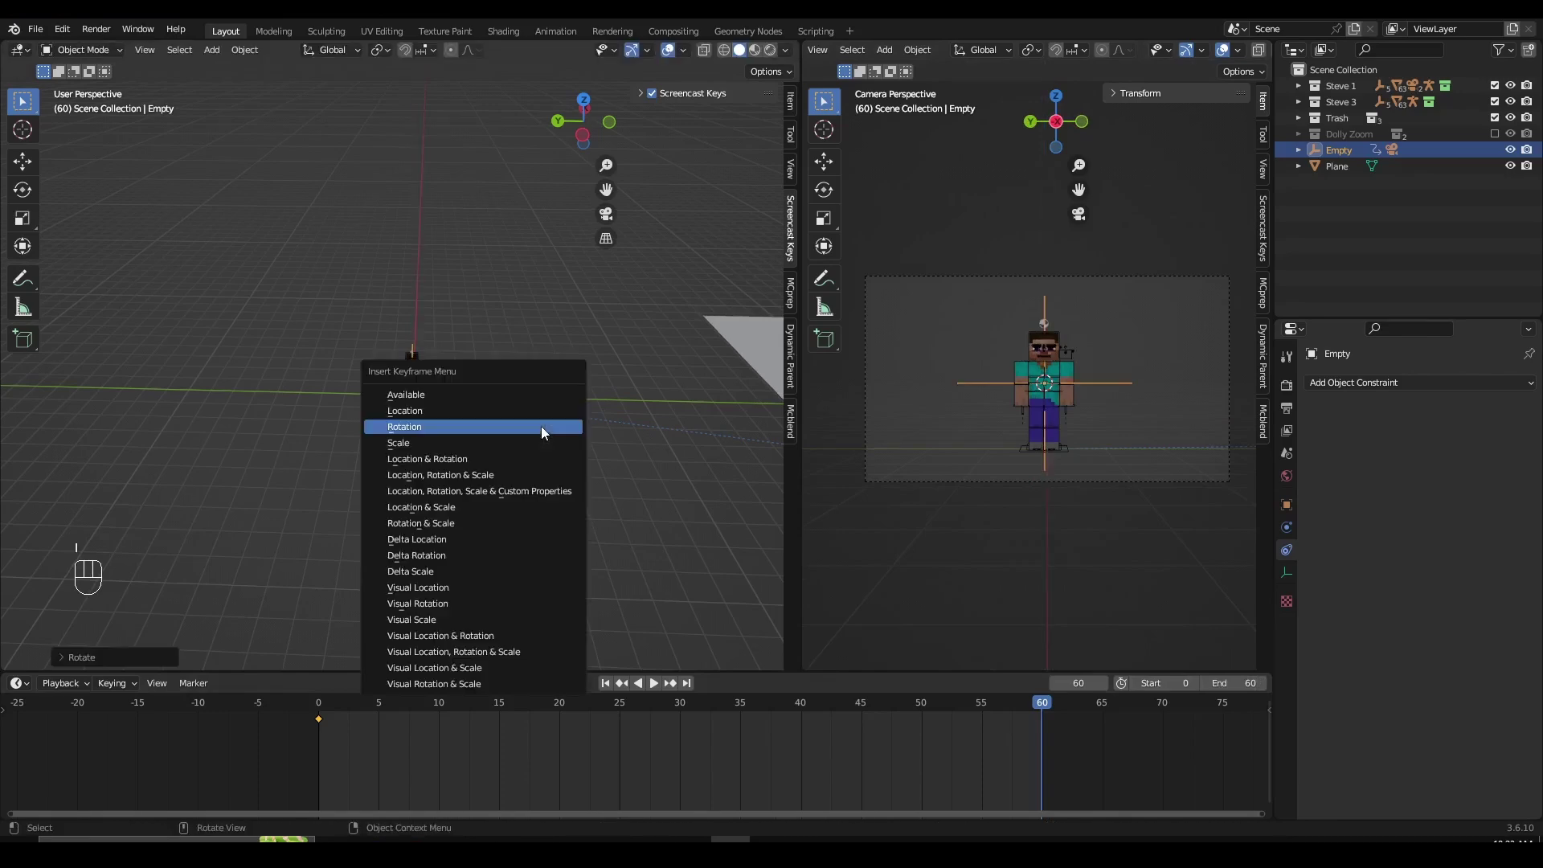
click(542, 426)
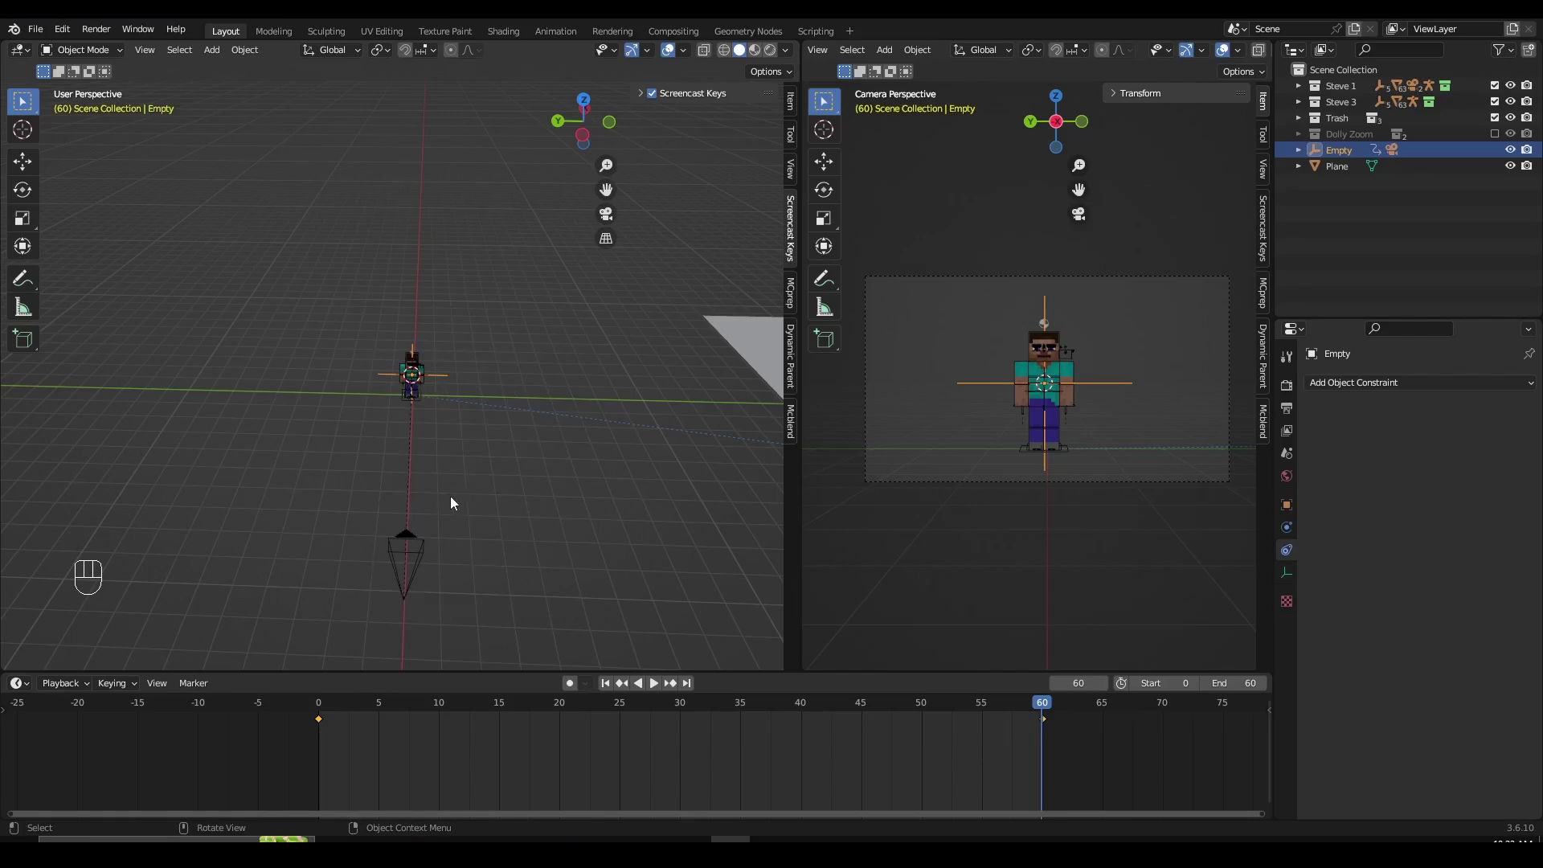
Play the animation and examine the camera's orbit around the character up close in the camera view
key(space)
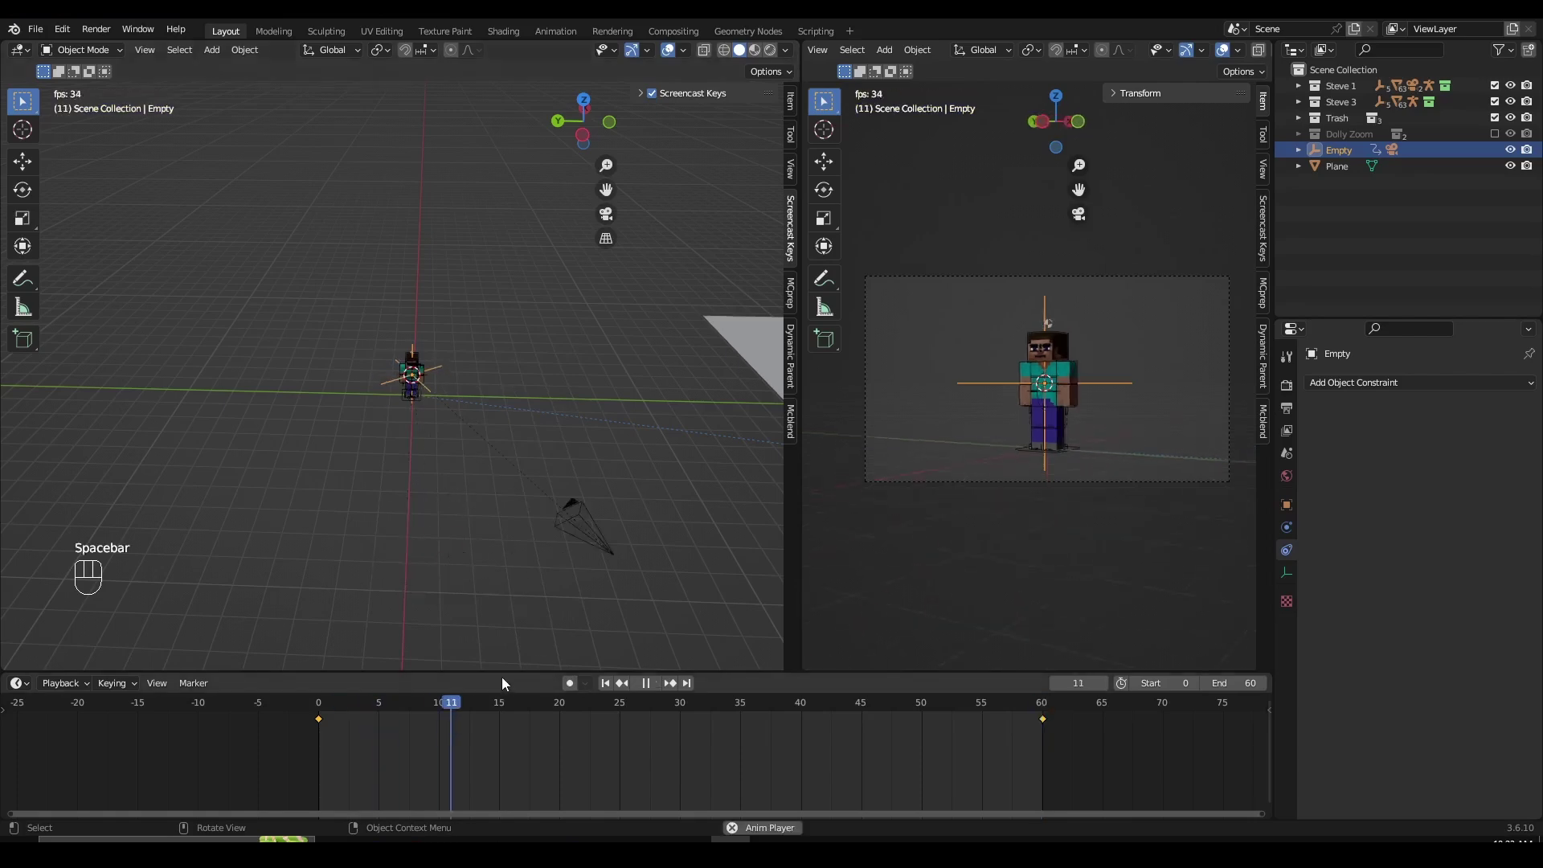
scroll(1102, 369, up, 3)
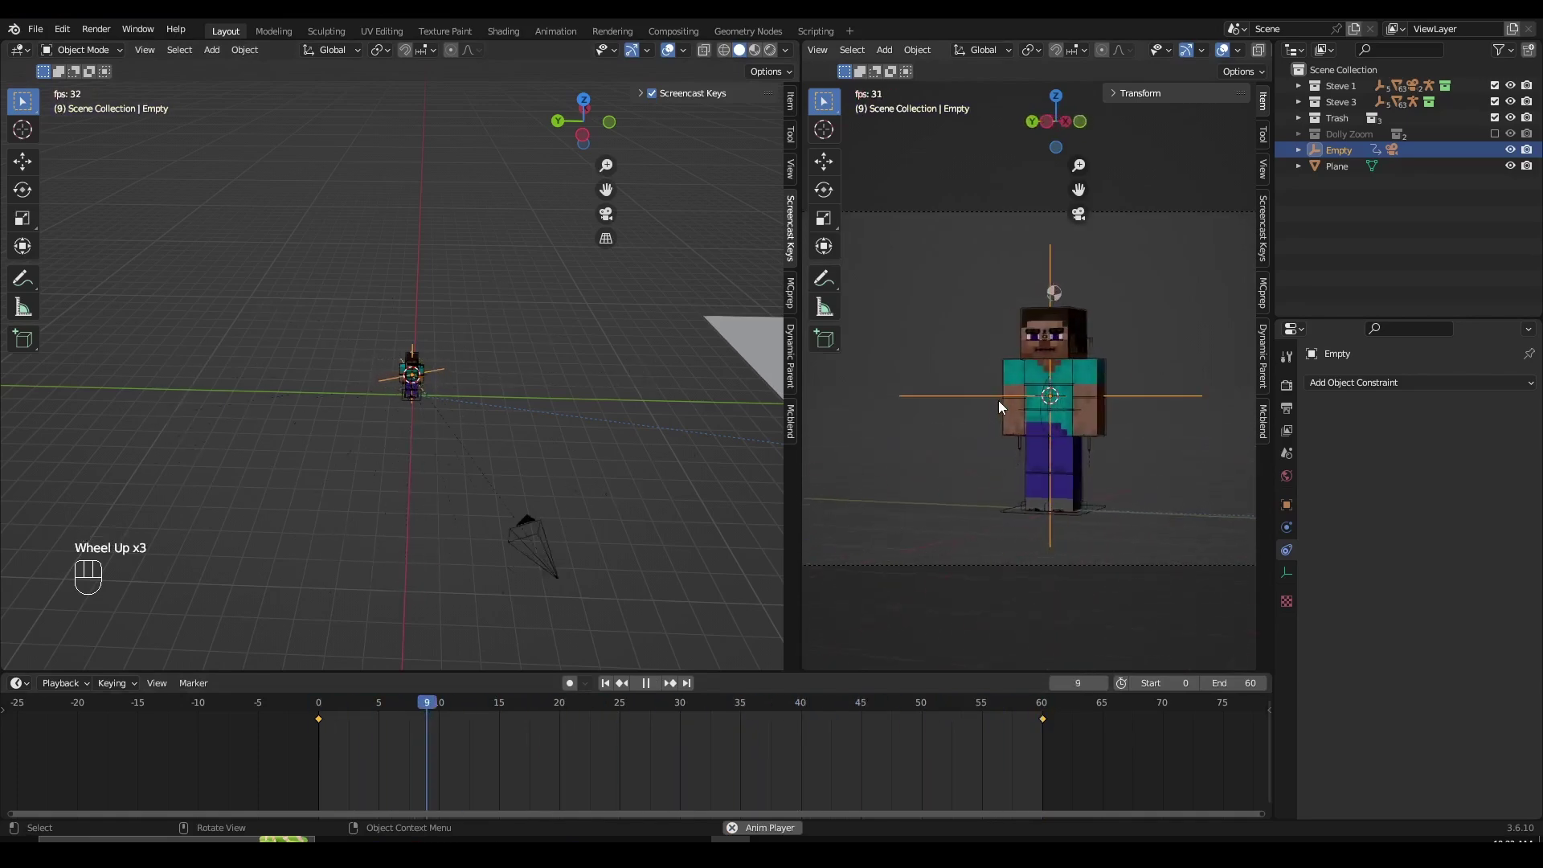
key(space)
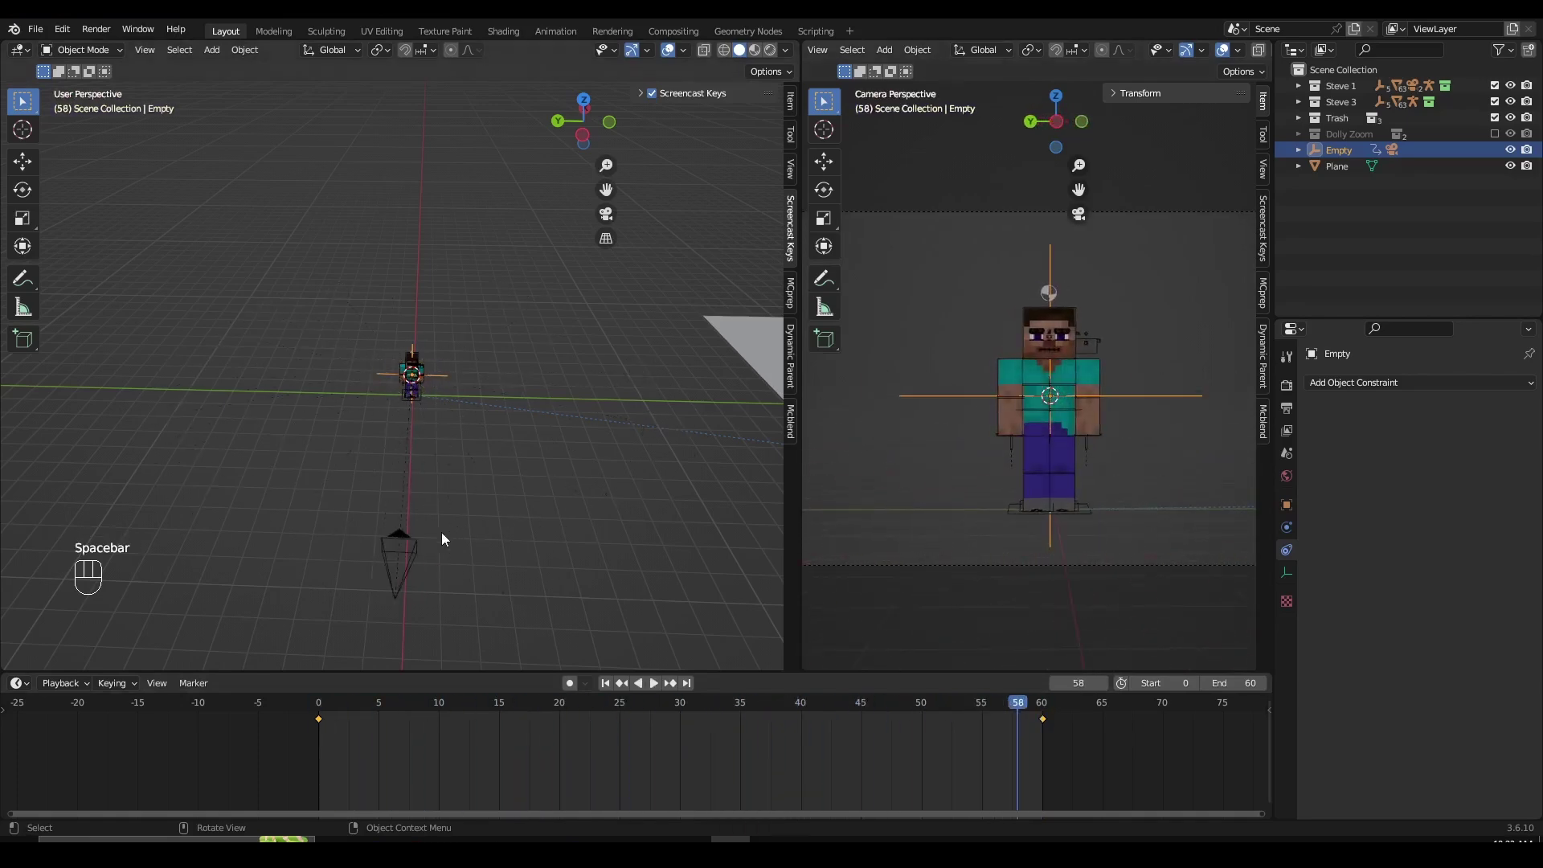
Select all of the empty's keyframes and set their interpolation to Linear
scroll(441, 426, up, 1)
click(450, 382)
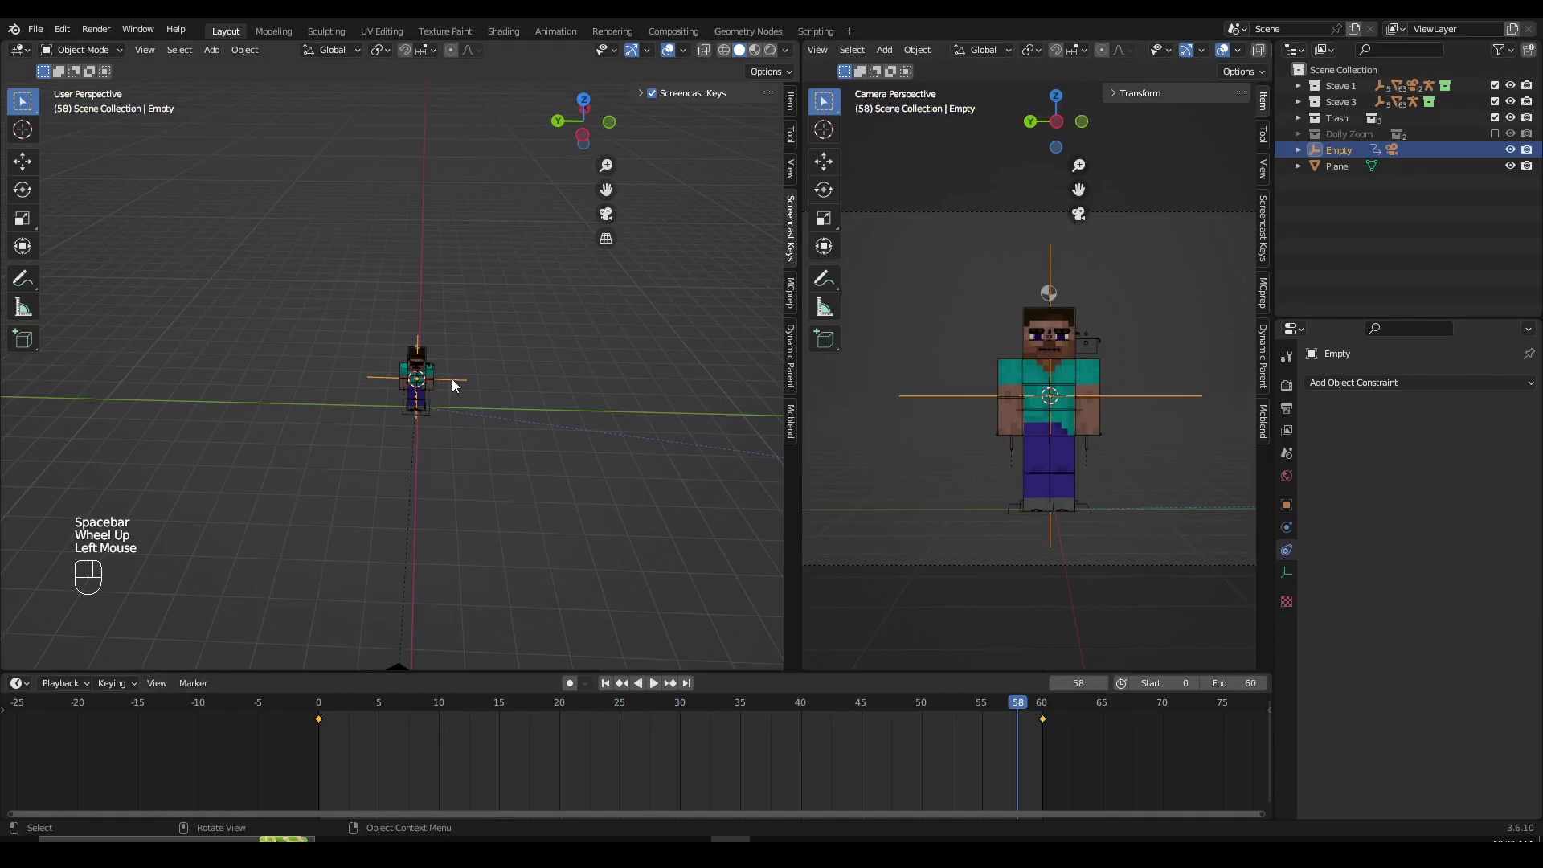
click(392, 719)
drag(435, 775, 414, 704)
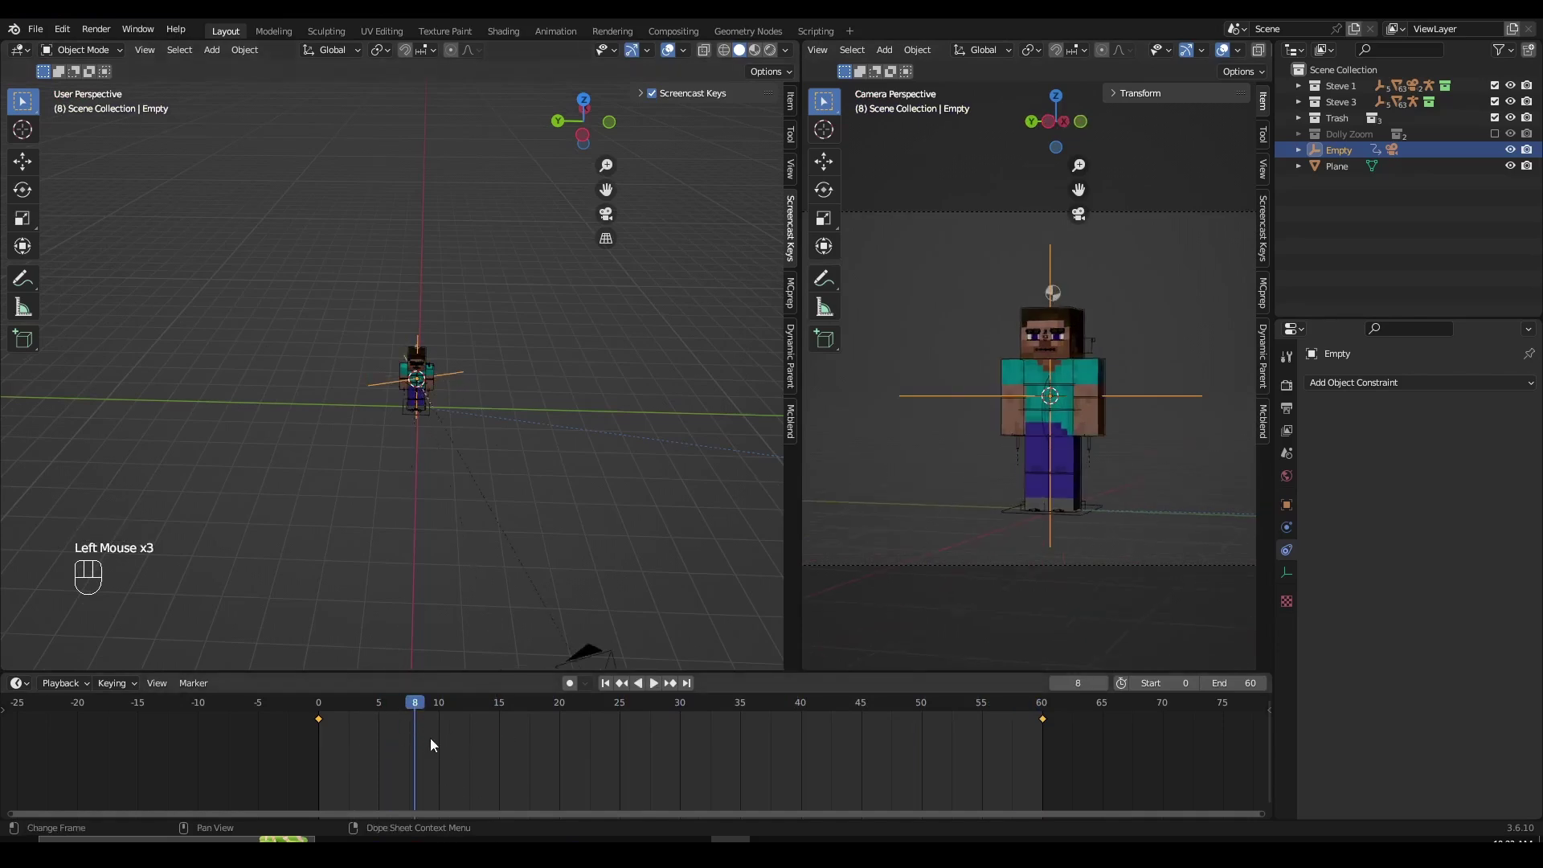
key(a)
key(t)
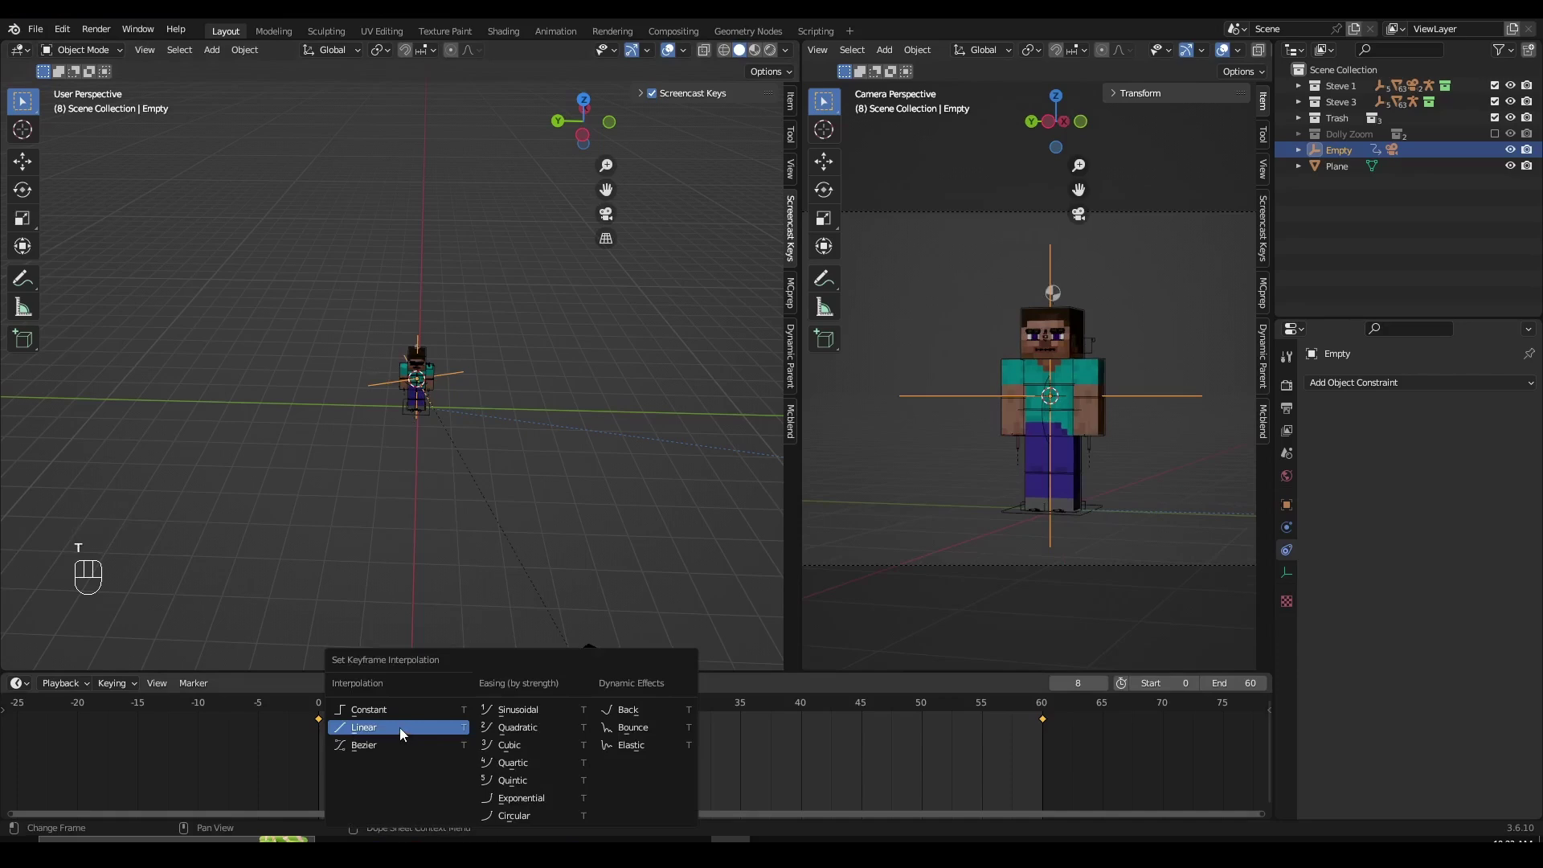
click(398, 726)
Play and scrub through the animation to check the orbit's speed from the first to the last keyframe
key(space)
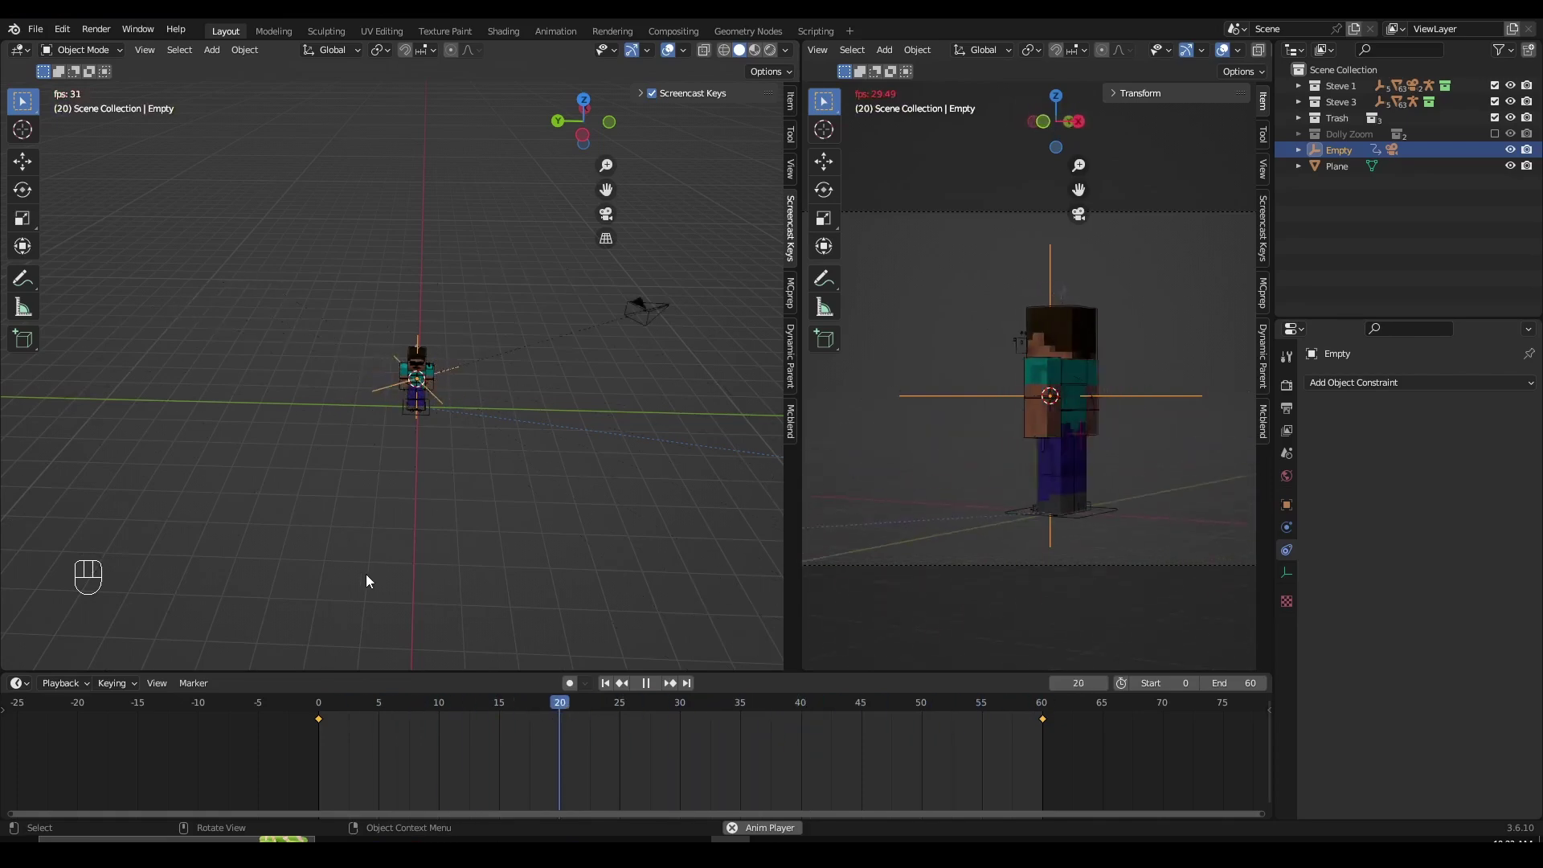
key(space)
click(339, 706)
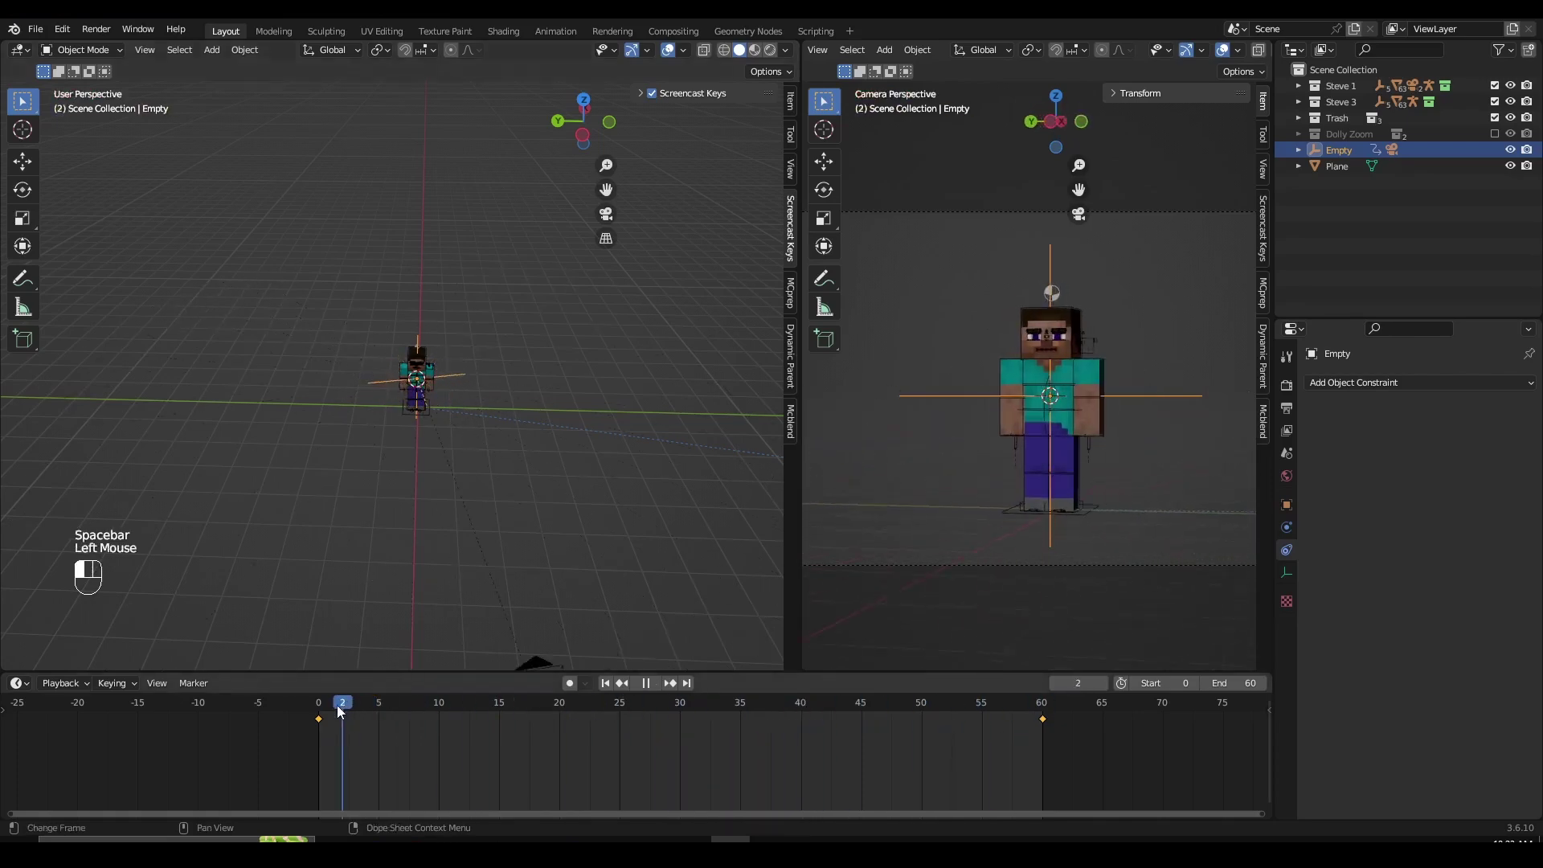
click(330, 710)
drag(336, 710, 966, 741)
key(space)
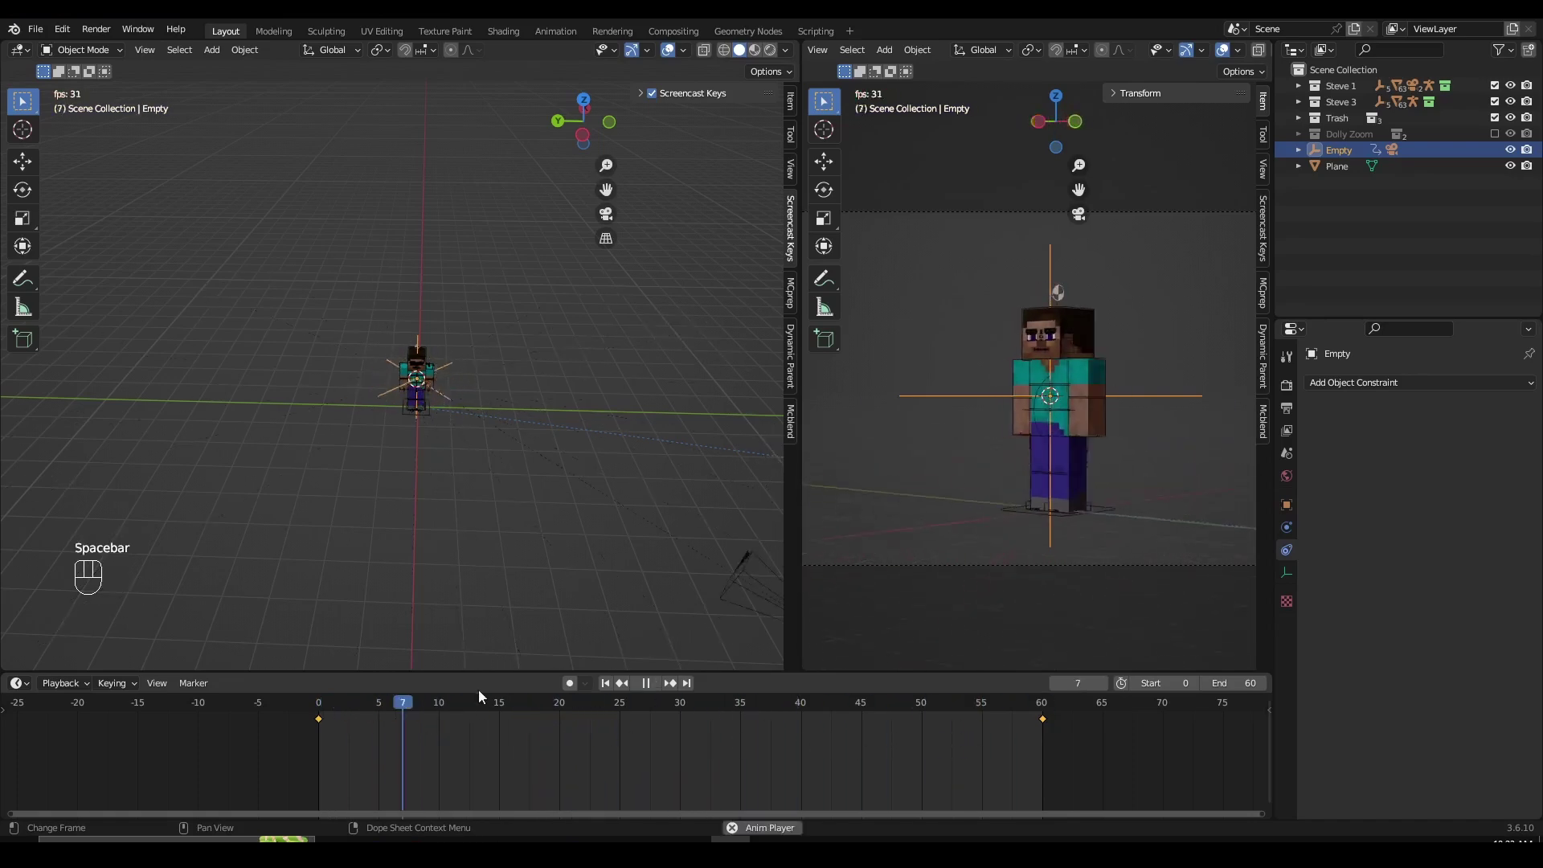
Stop playback, return to frame 0, and make the camera on the grey plane the active camera
key(space)
click(319, 708)
scroll(562, 438, down, 2)
shift+middle_drag(586, 433, 299, 435)
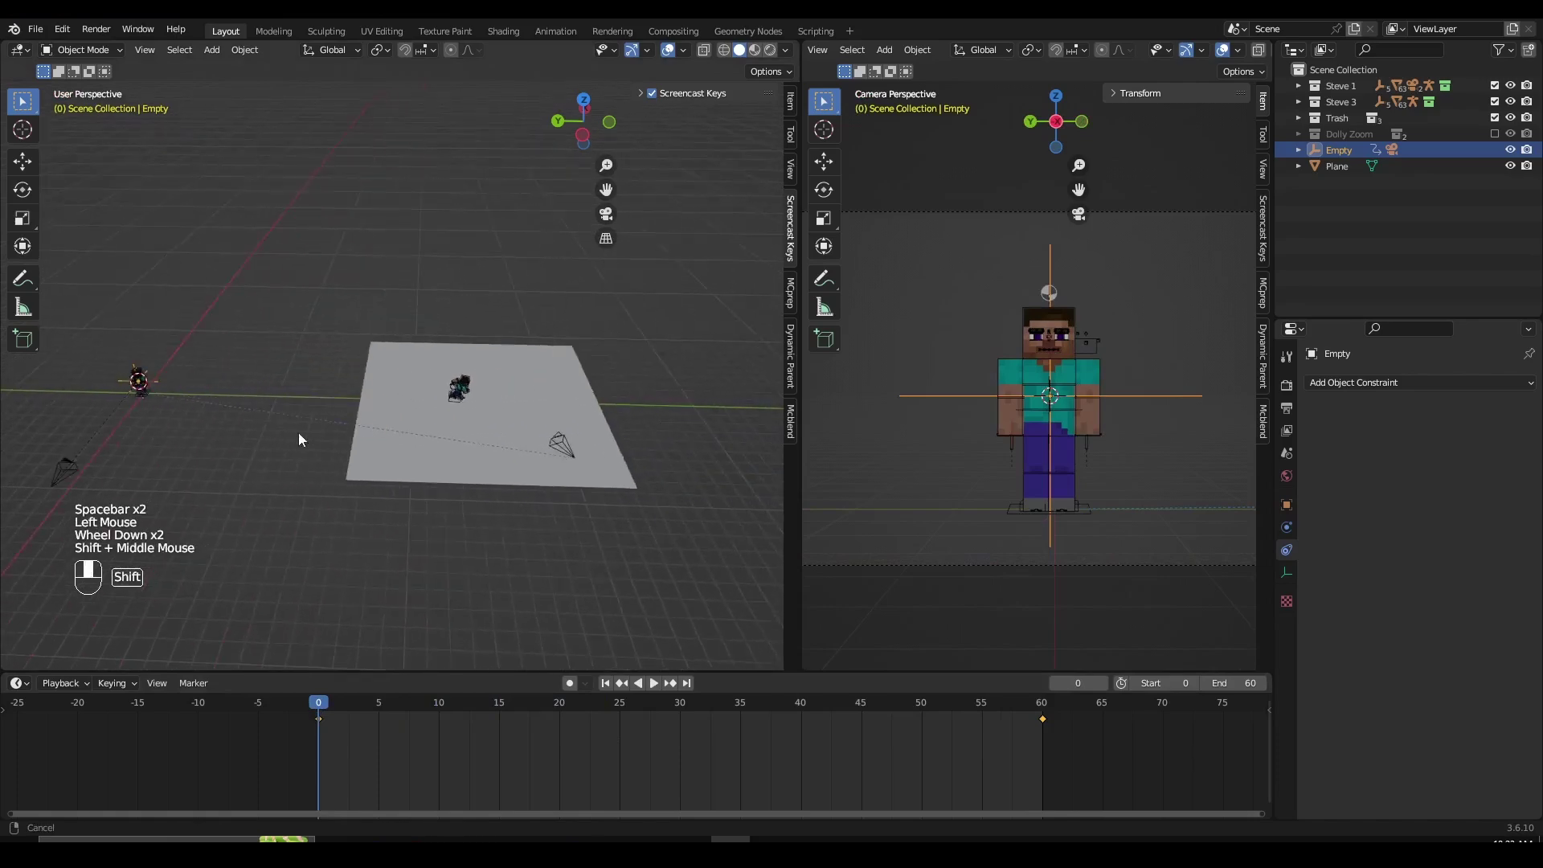
scroll(354, 466, up, 2)
shift+middle_drag(479, 493, 499, 475)
click(517, 463)
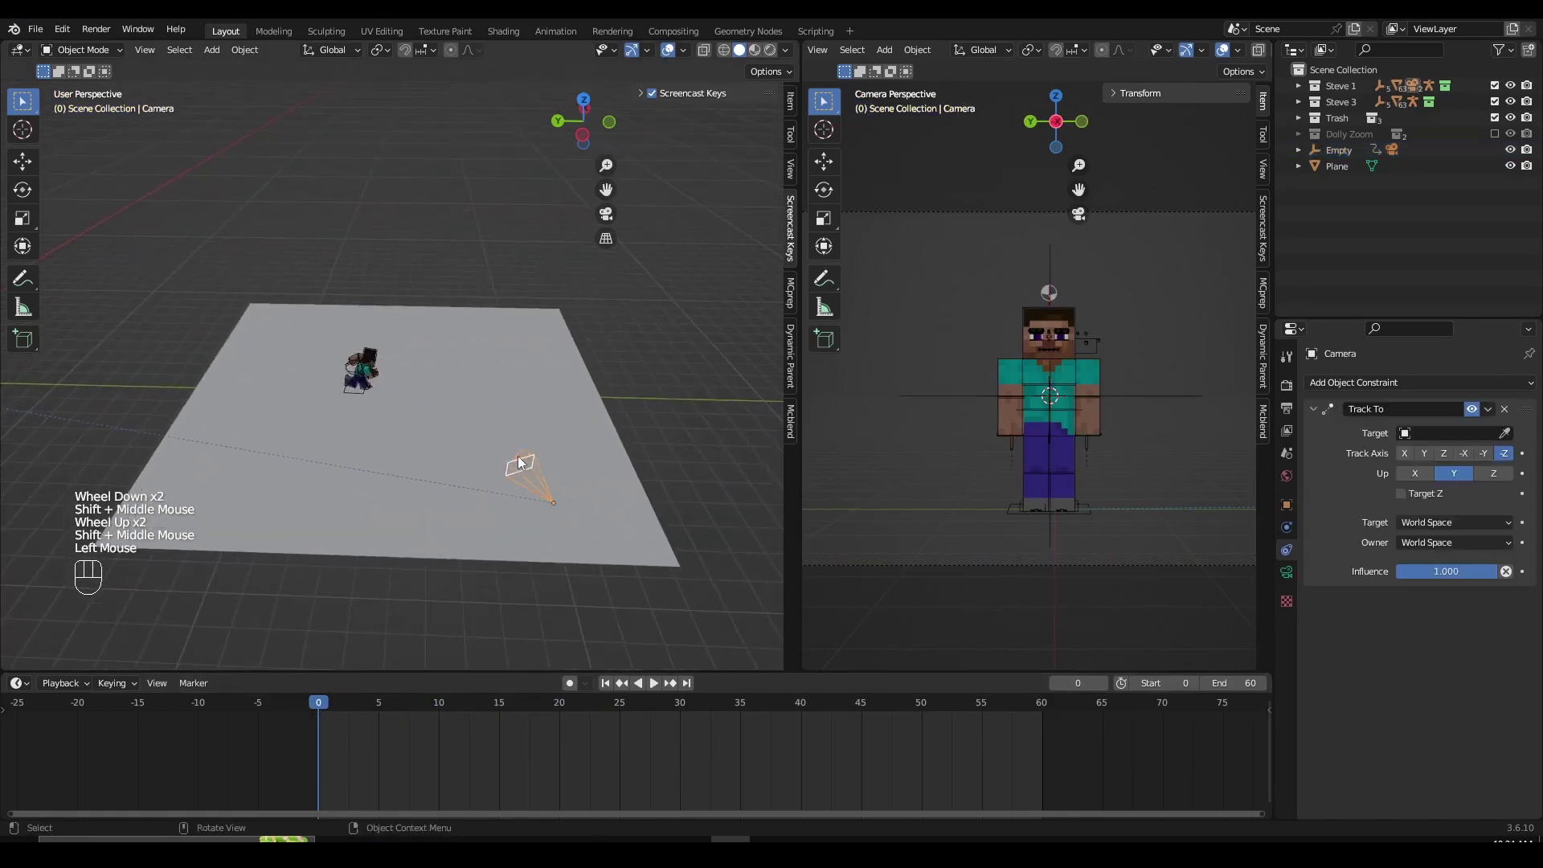
key(ctrl+KP_0)
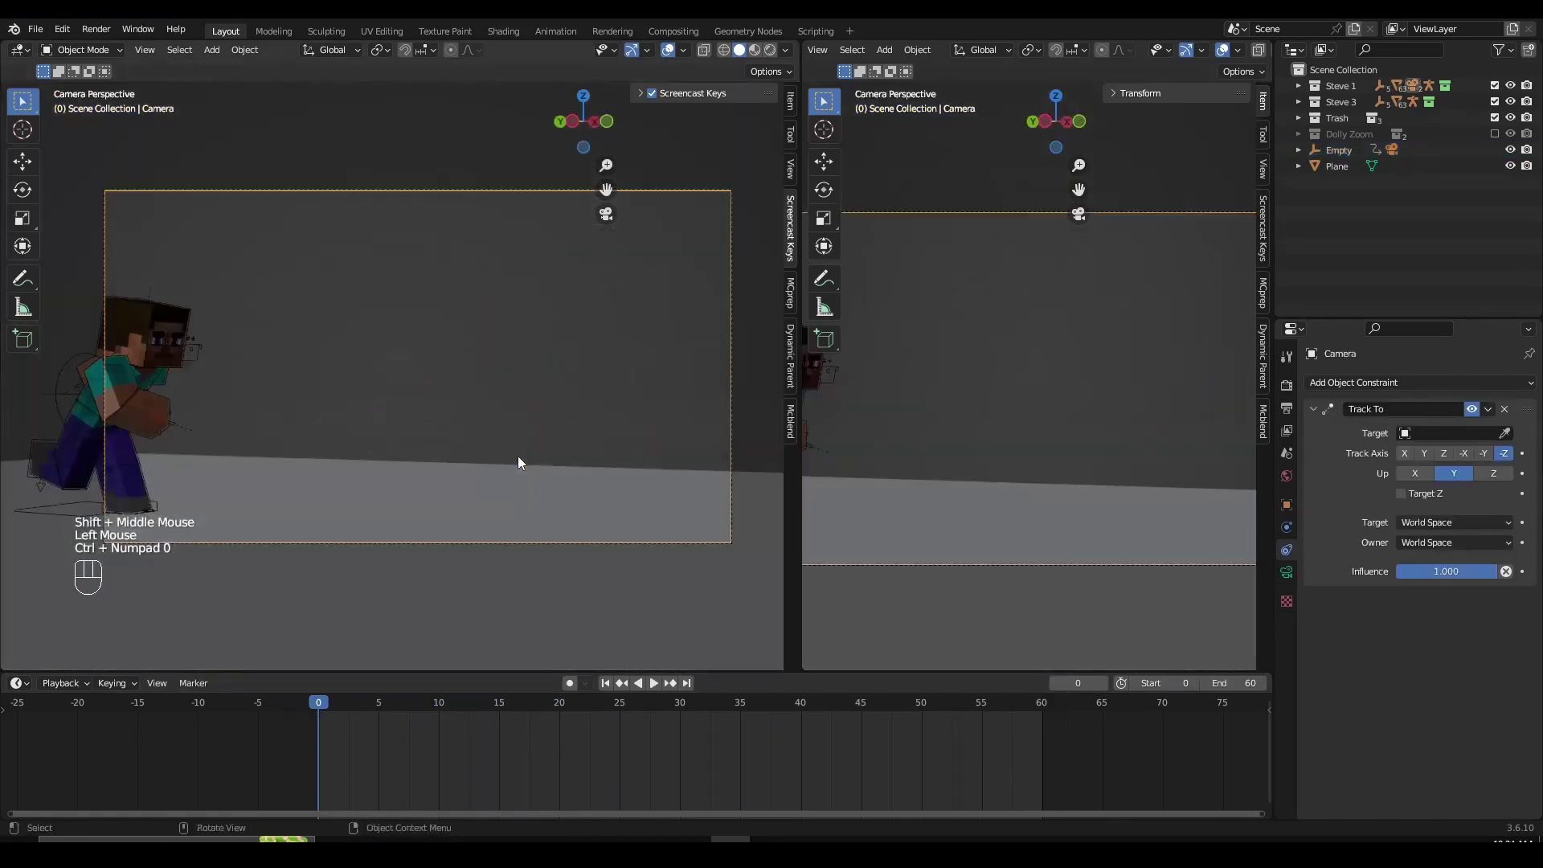
Play the animation to check the character's run through the new camera's frame, and return to frame 0
scroll(517, 455, down, 1)
shift+middle_drag(518, 455, 547, 455)
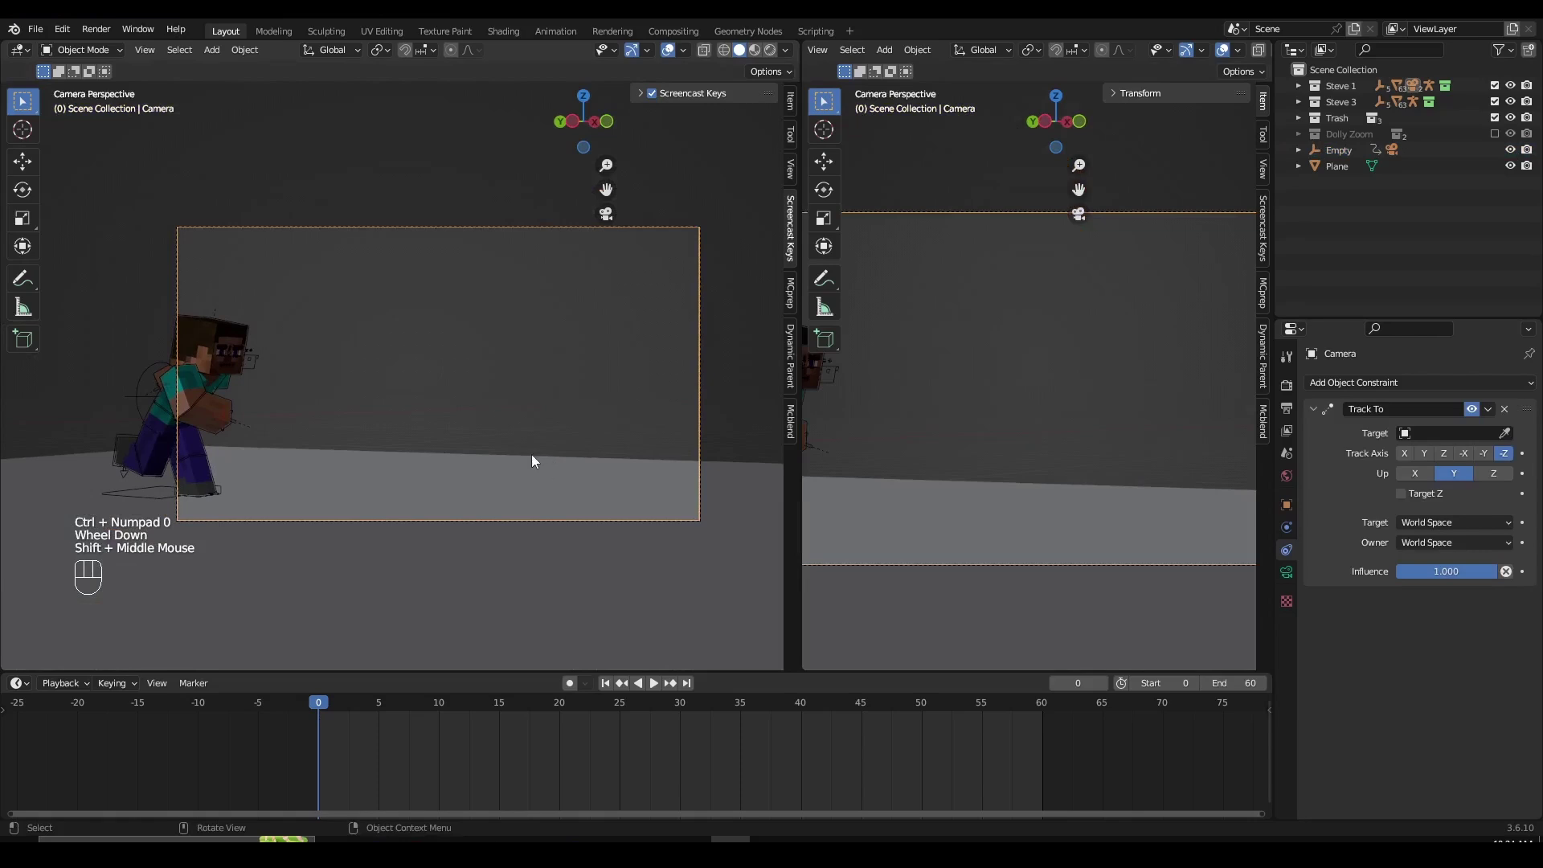
key(space)
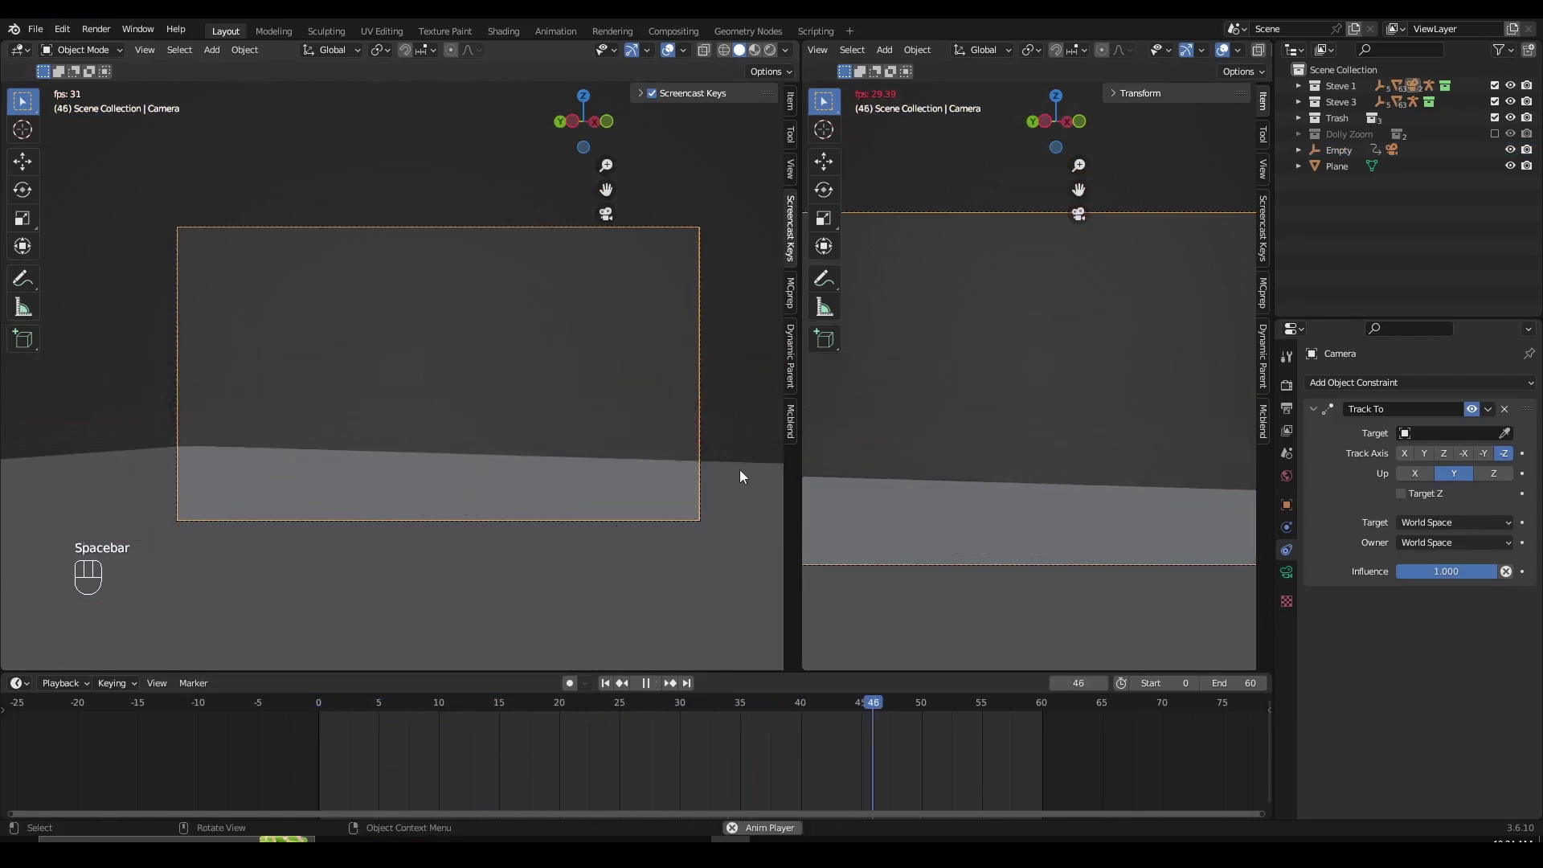
key(space)
click(320, 707)
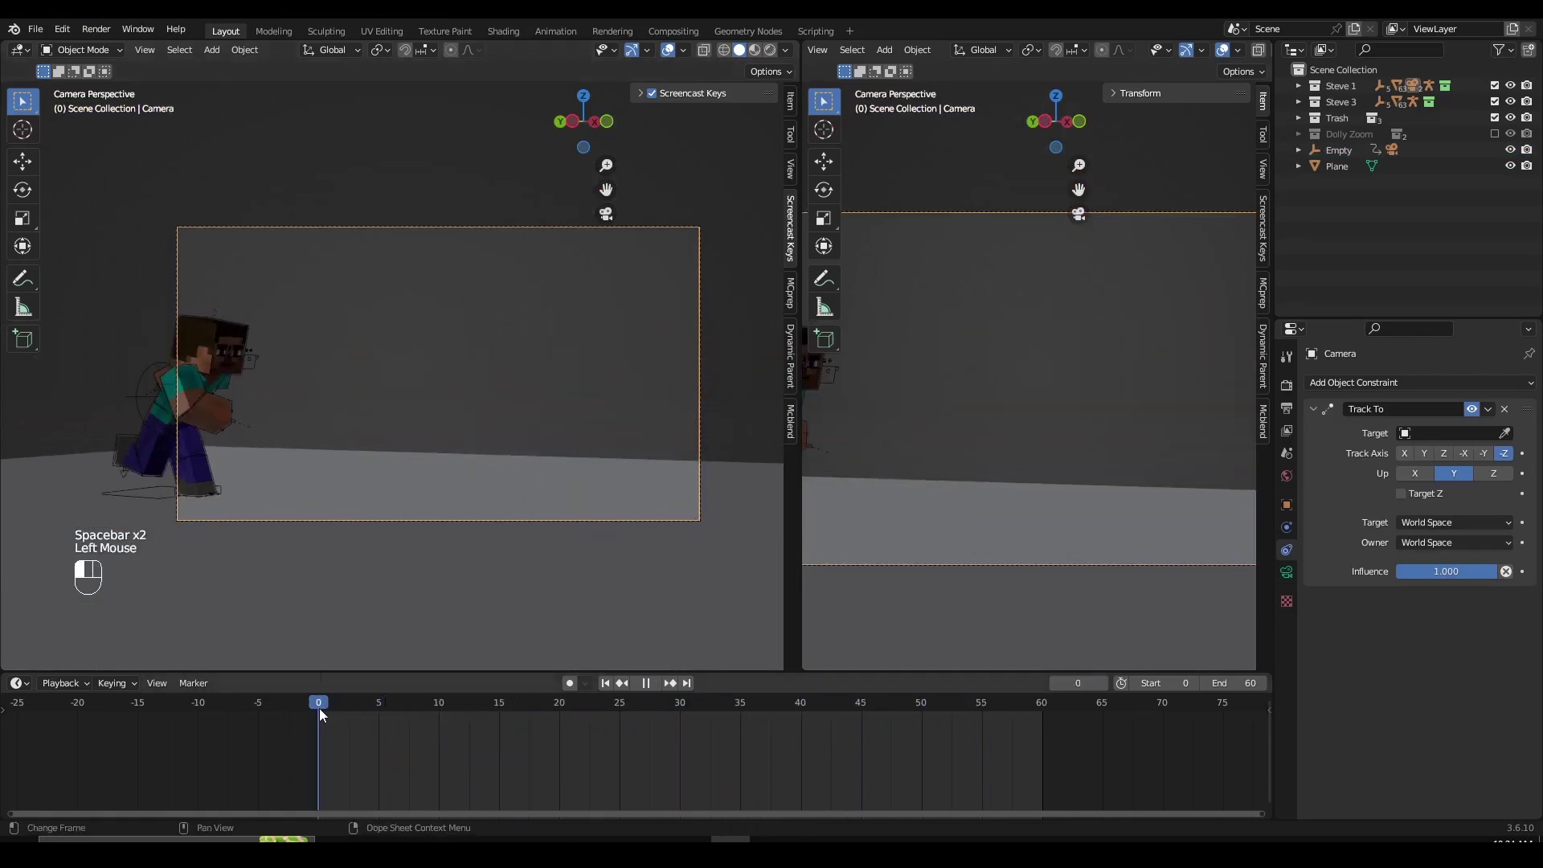
Remove the camera's Track To constraint and try following the running character with walk navigation
scroll(374, 460, up, 1)
key(shift+f)
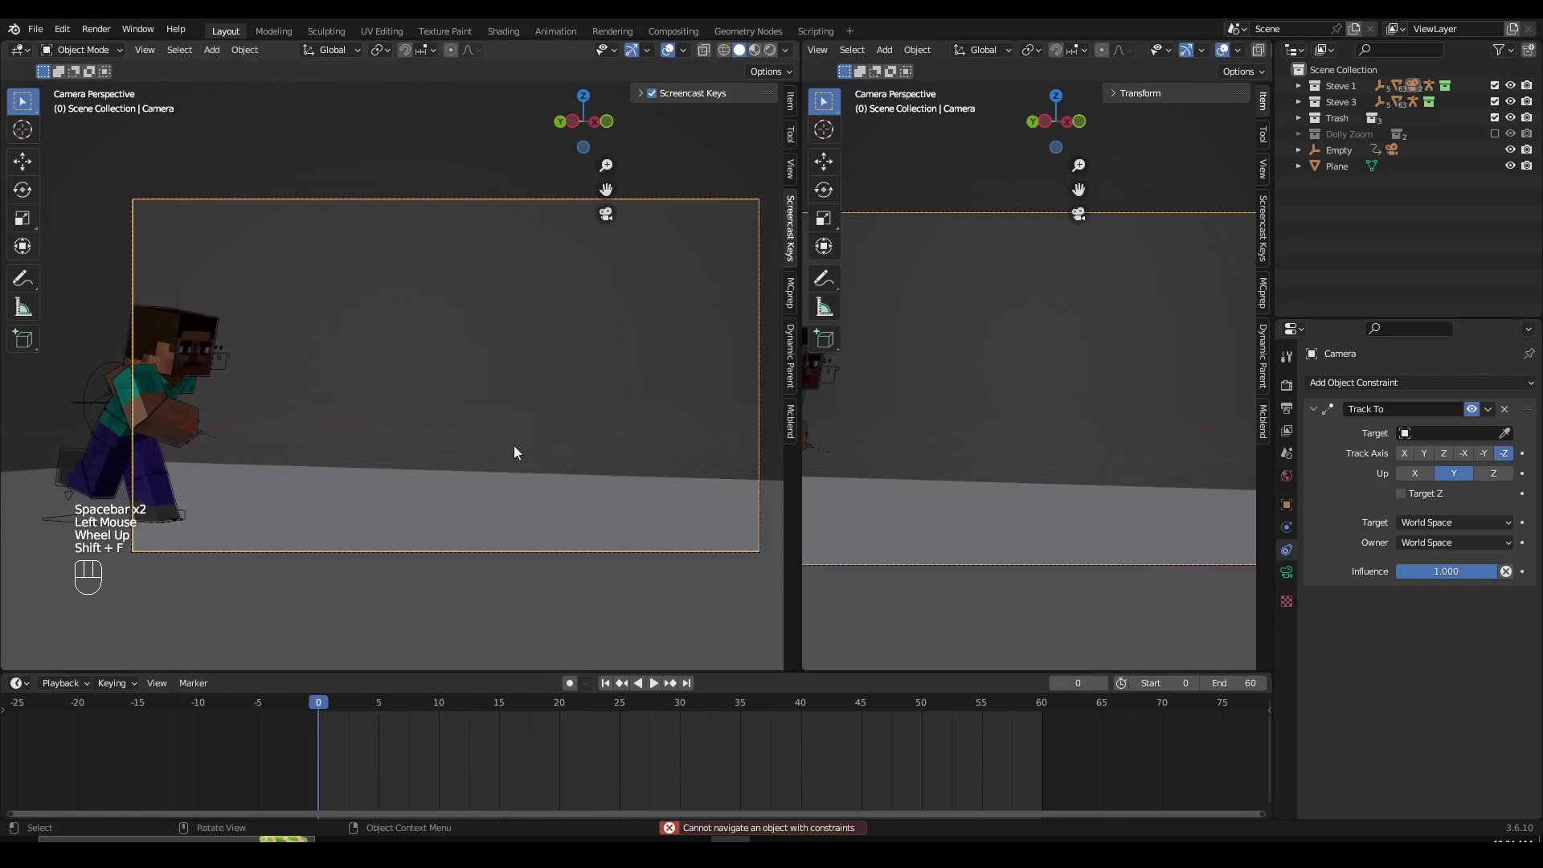
middle_drag(515, 445, 532, 479)
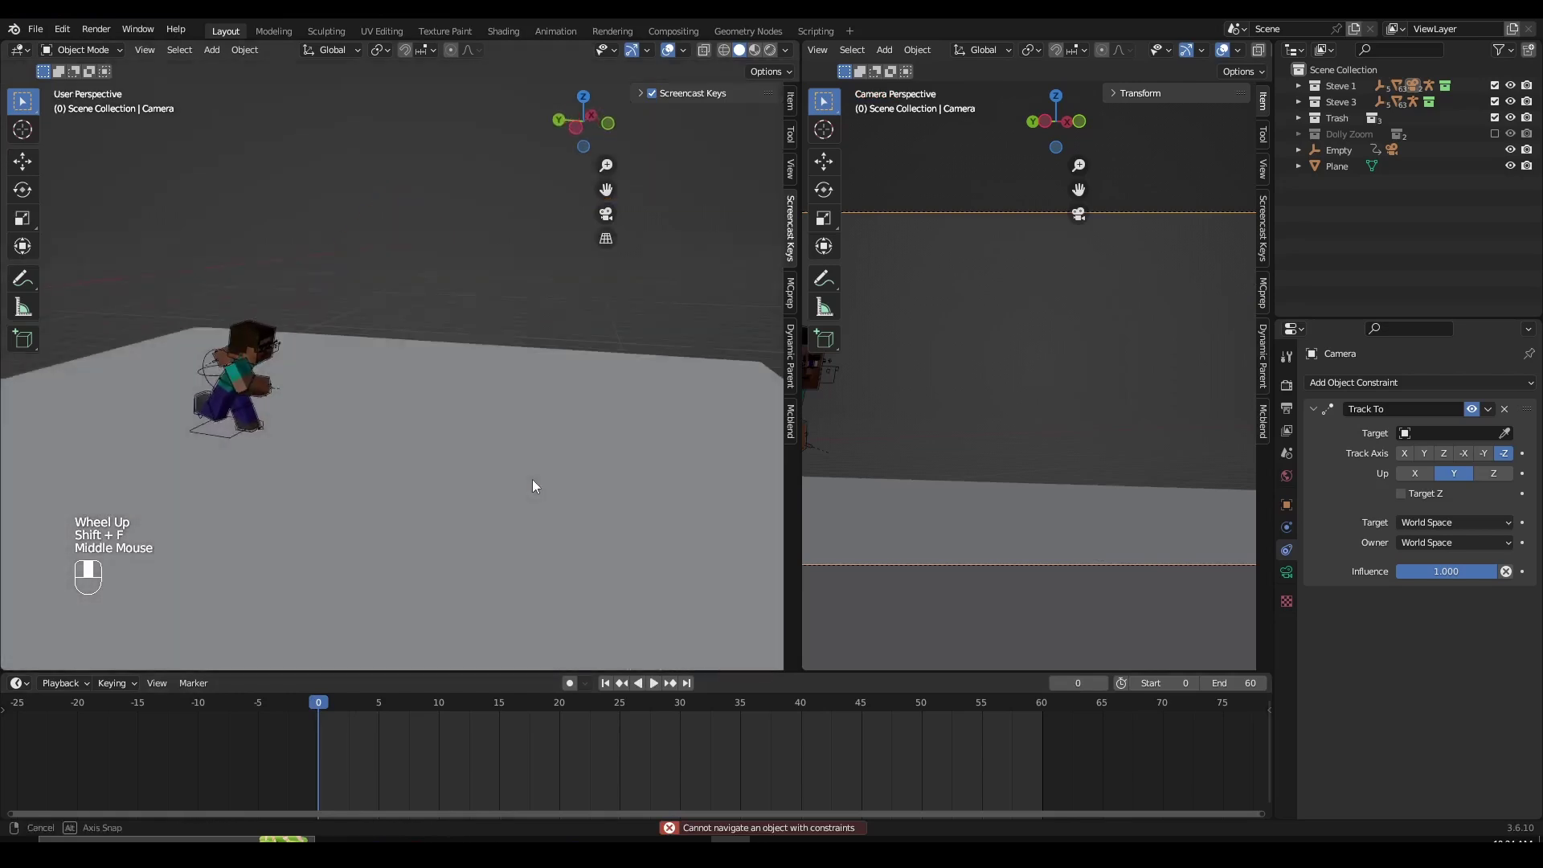
click(200, 367)
drag(331, 700, 411, 747)
key(shift+f)
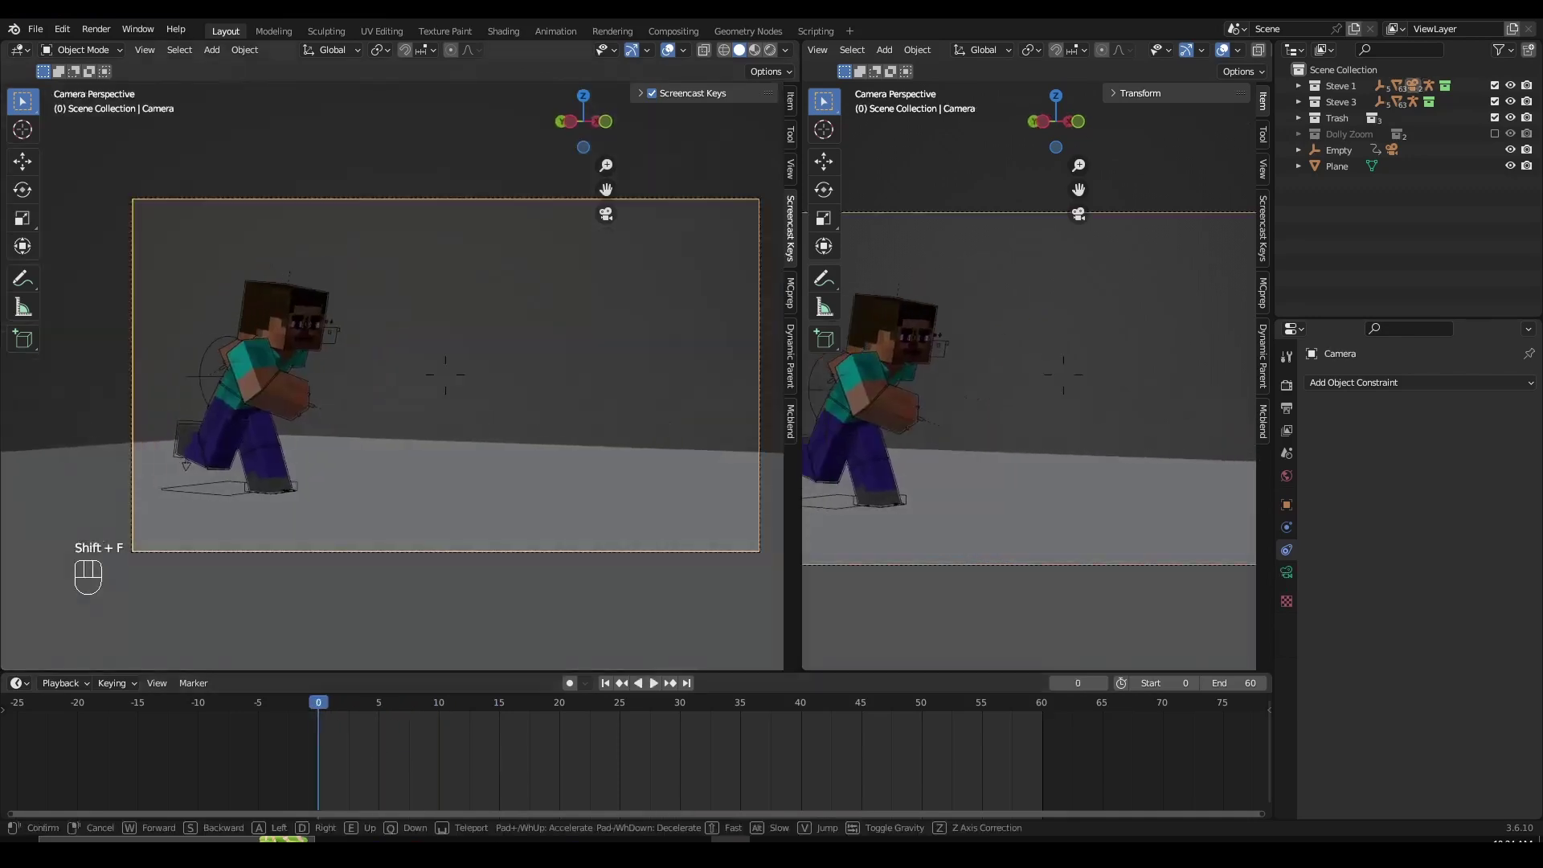
drag(347, 689, 291, 724)
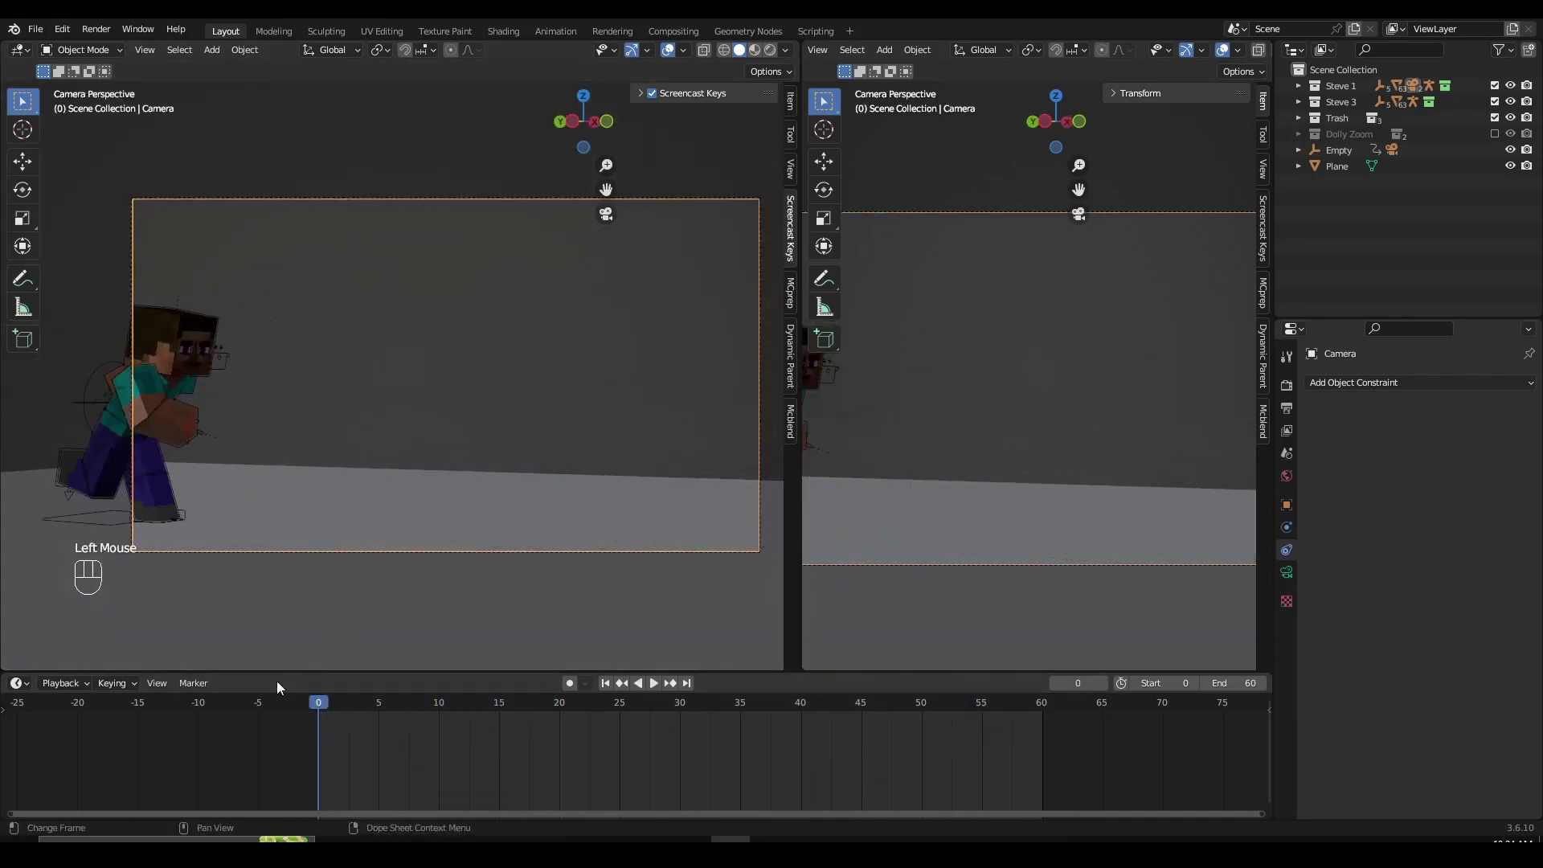
Place the 3D cursor on the running character's torso in the camera view
shift+middle_drag(186, 483, 239, 475)
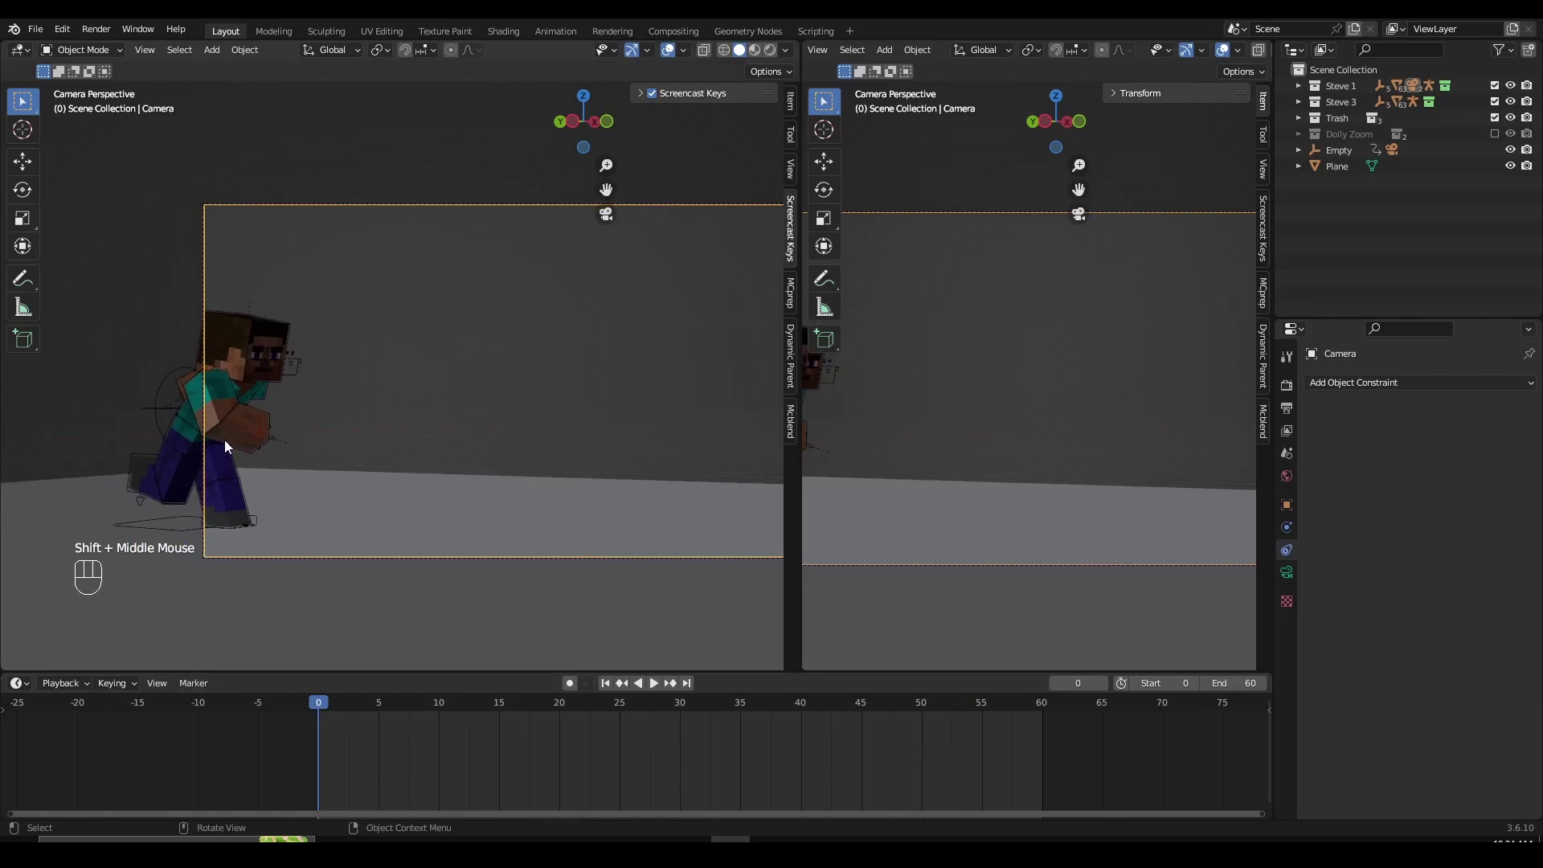
shift+right_click(235, 409)
right_click(547, 518)
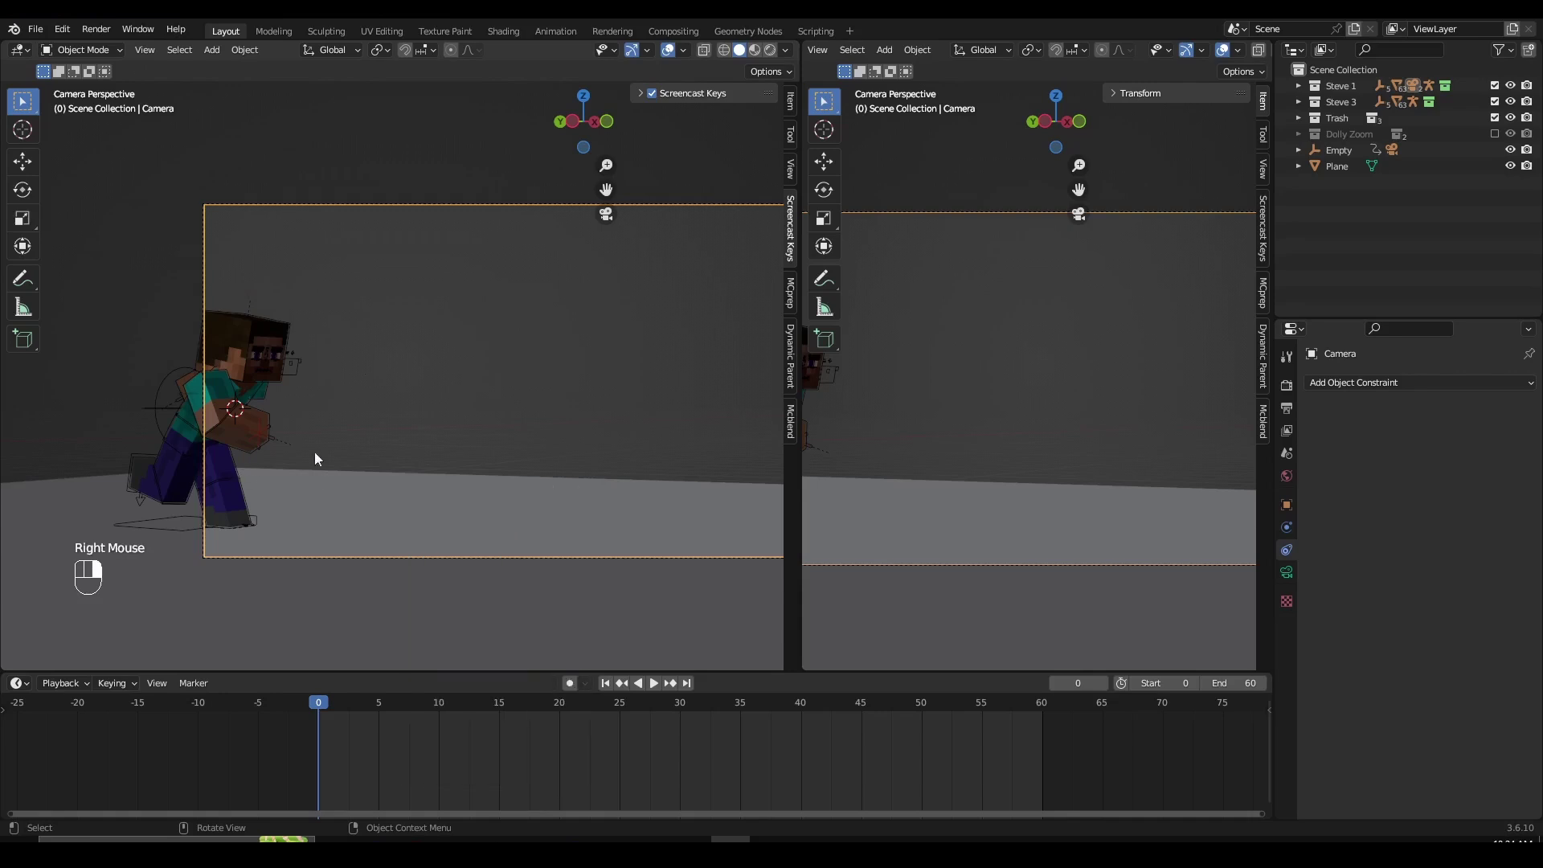
right_click(583, 500)
right_click(418, 458)
right_click(511, 477)
Select the running character's rig and reposition the 3D cursor at the character's forearm
click(307, 367)
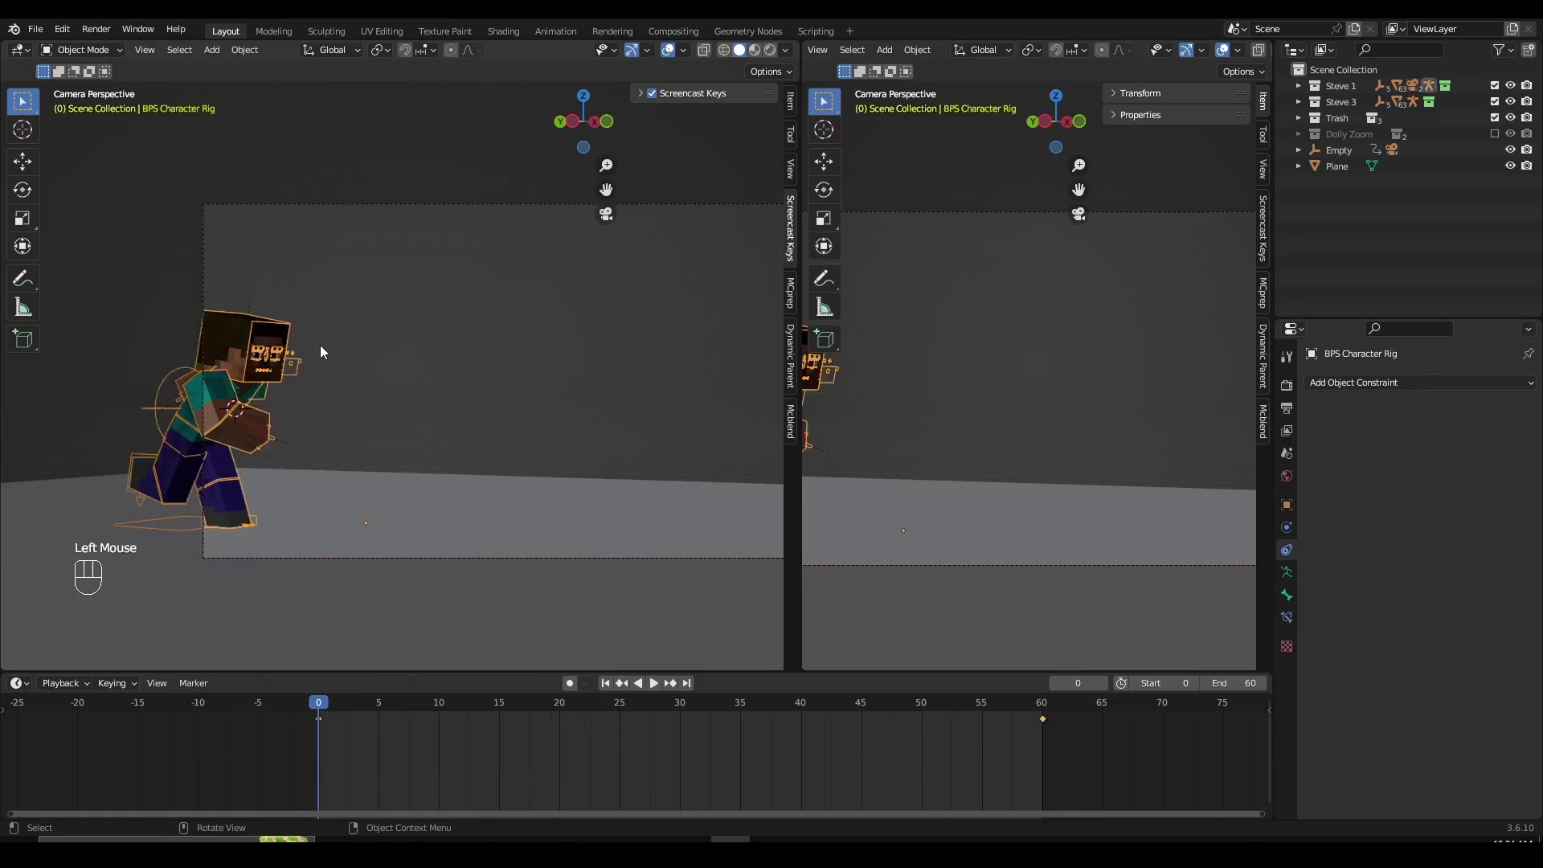
click(359, 315)
click(266, 385)
scroll(352, 394, up, 1)
shift+middle_drag(384, 471, 241, 462)
scroll(272, 503, down, 1)
scroll(280, 496, up, 1)
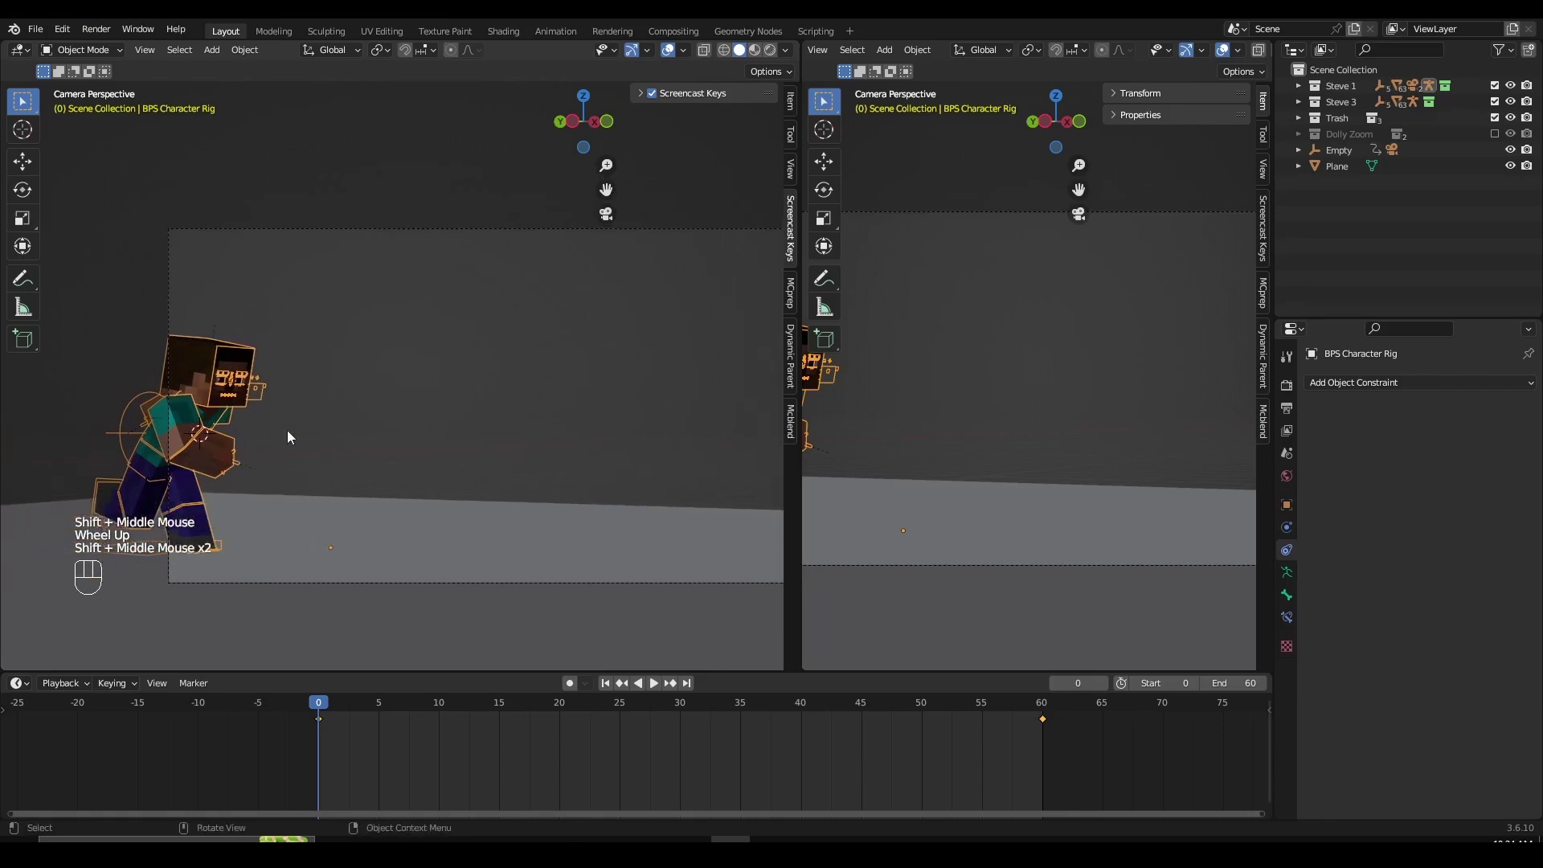
shift+right_click(330, 400)
shift+right_click(389, 396)
shift+right_click(205, 440)
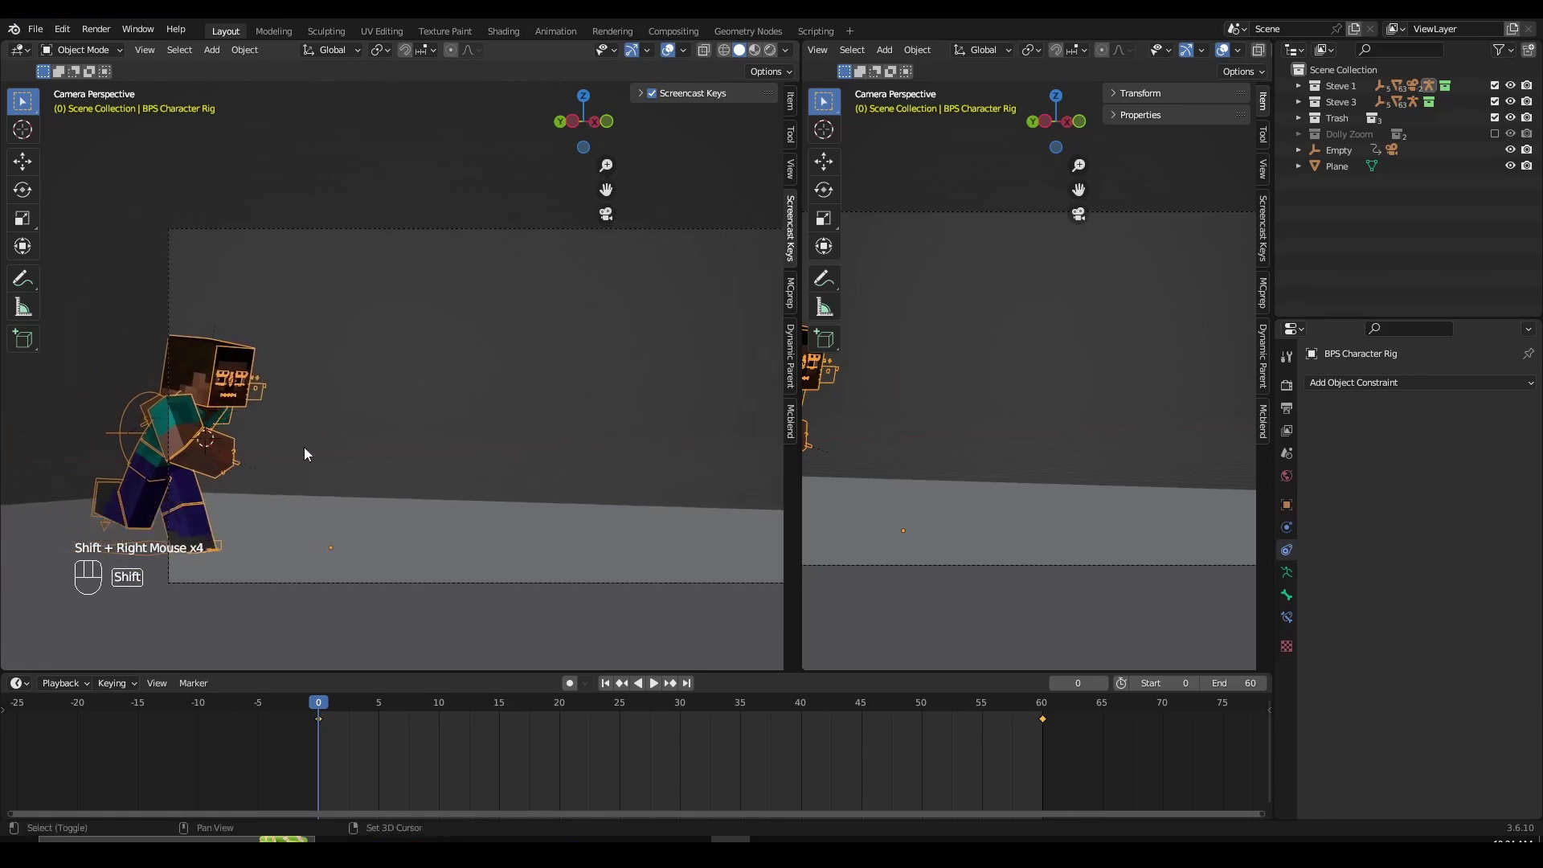
Add a Plain Axes empty at the 3D cursor and scale it up by about 1.3
shift+middle_drag(303, 446, 340, 439)
key(alt+a)
key(shift+a)
mouse_move(269, 440)
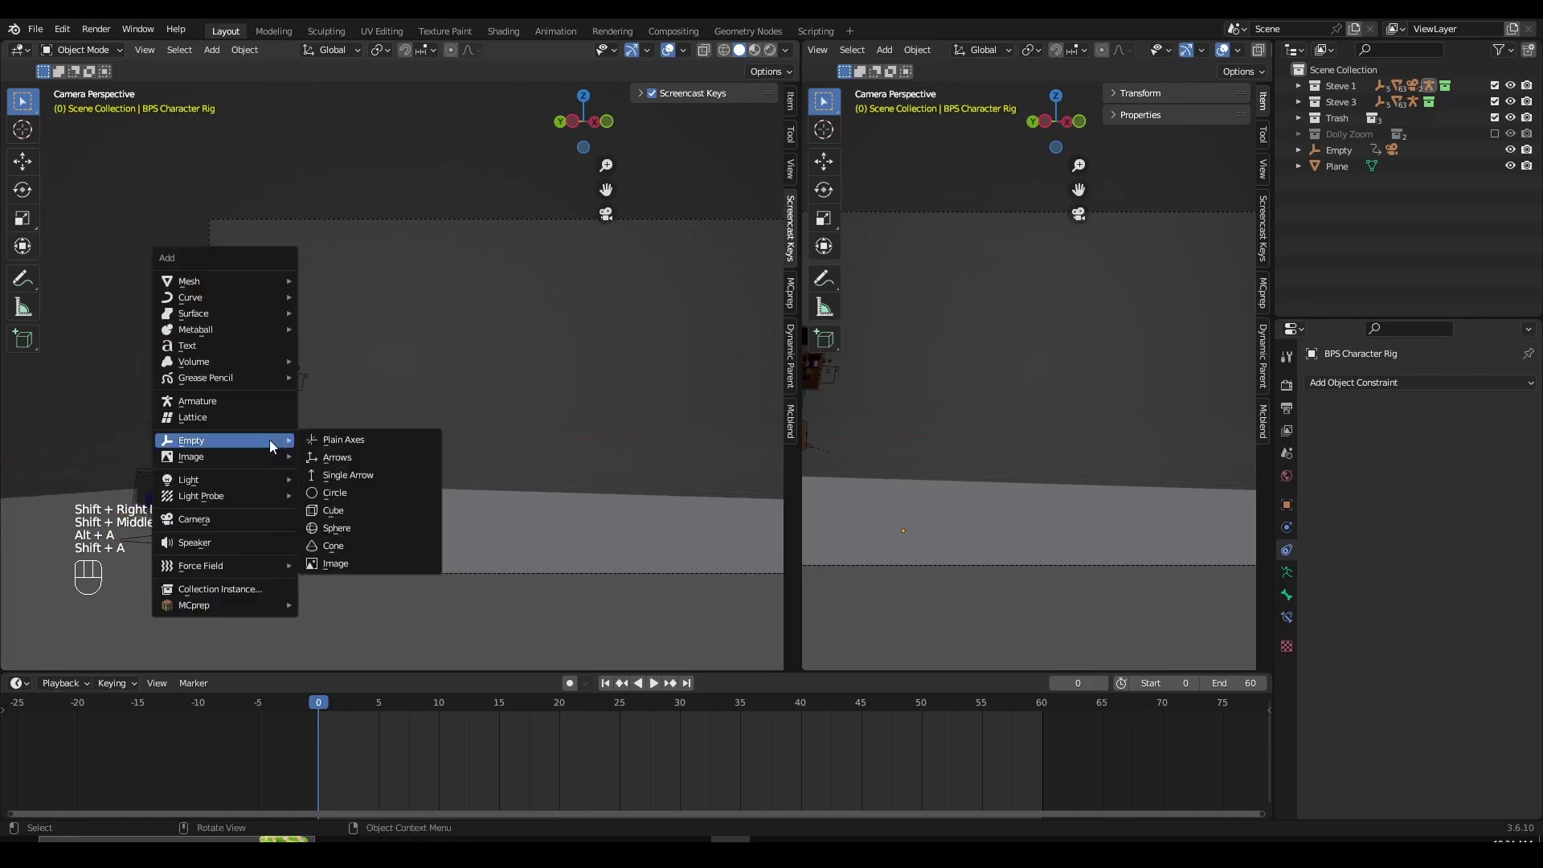
click(314, 448)
key(s)
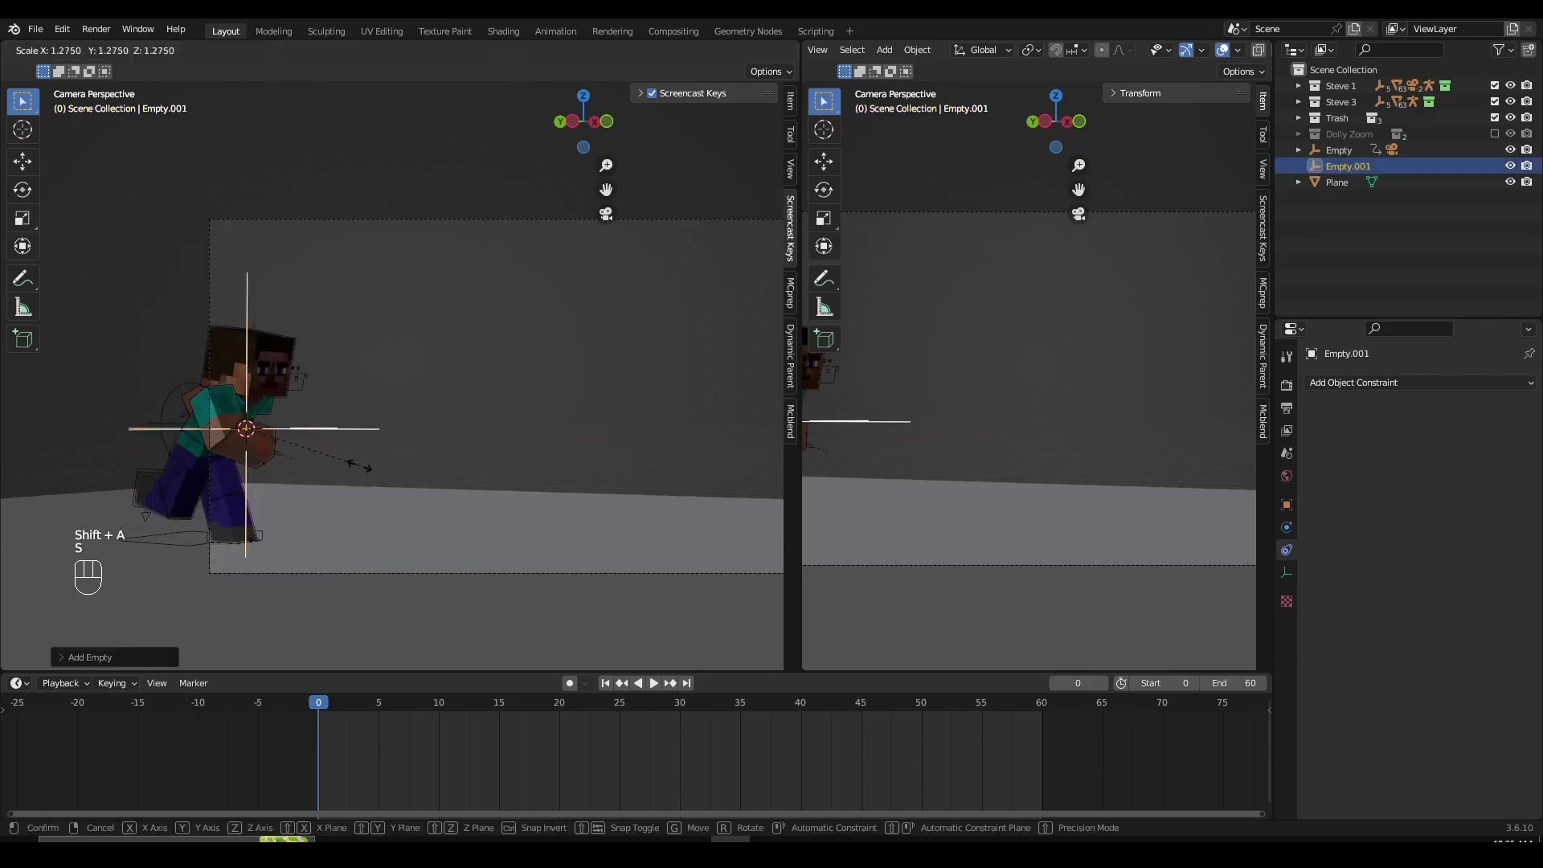
click(363, 461)
Examine the new empty's placement relative to the running character and the camera from several angles
middle_drag(364, 461, 300, 459)
key(f)
scroll(318, 461, down, 2)
scroll(300, 459, down, 2)
scroll(301, 451, down, 1)
middle_drag(374, 416, 424, 489)
key(f)
scroll(402, 421, up, 1)
scroll(402, 421, down, 2)
key(KP_Decimal)
scroll(319, 494, down, 1)
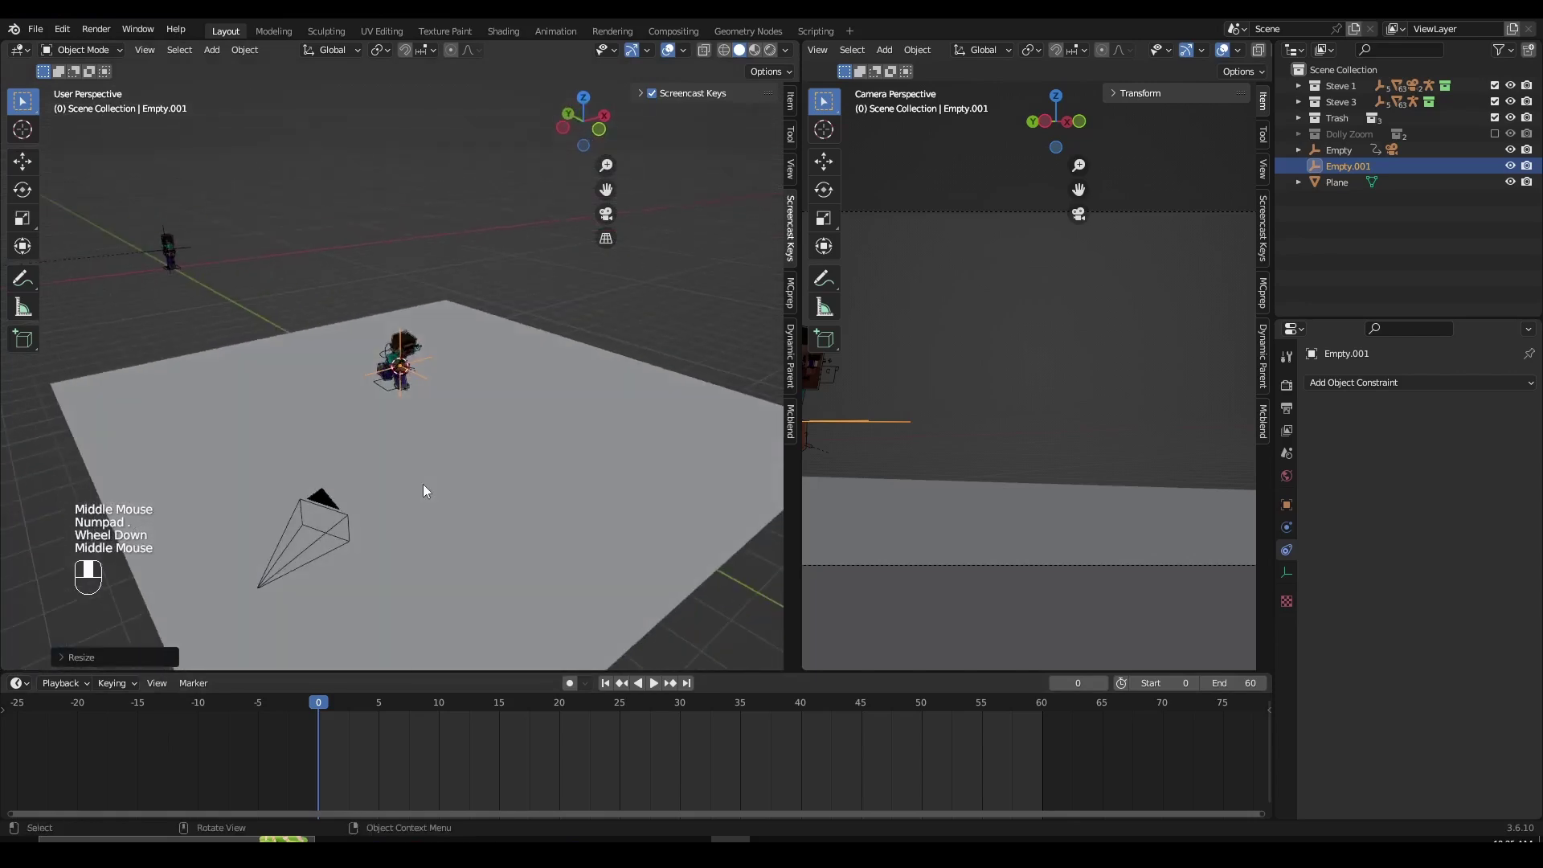
key(KP_Decimal)
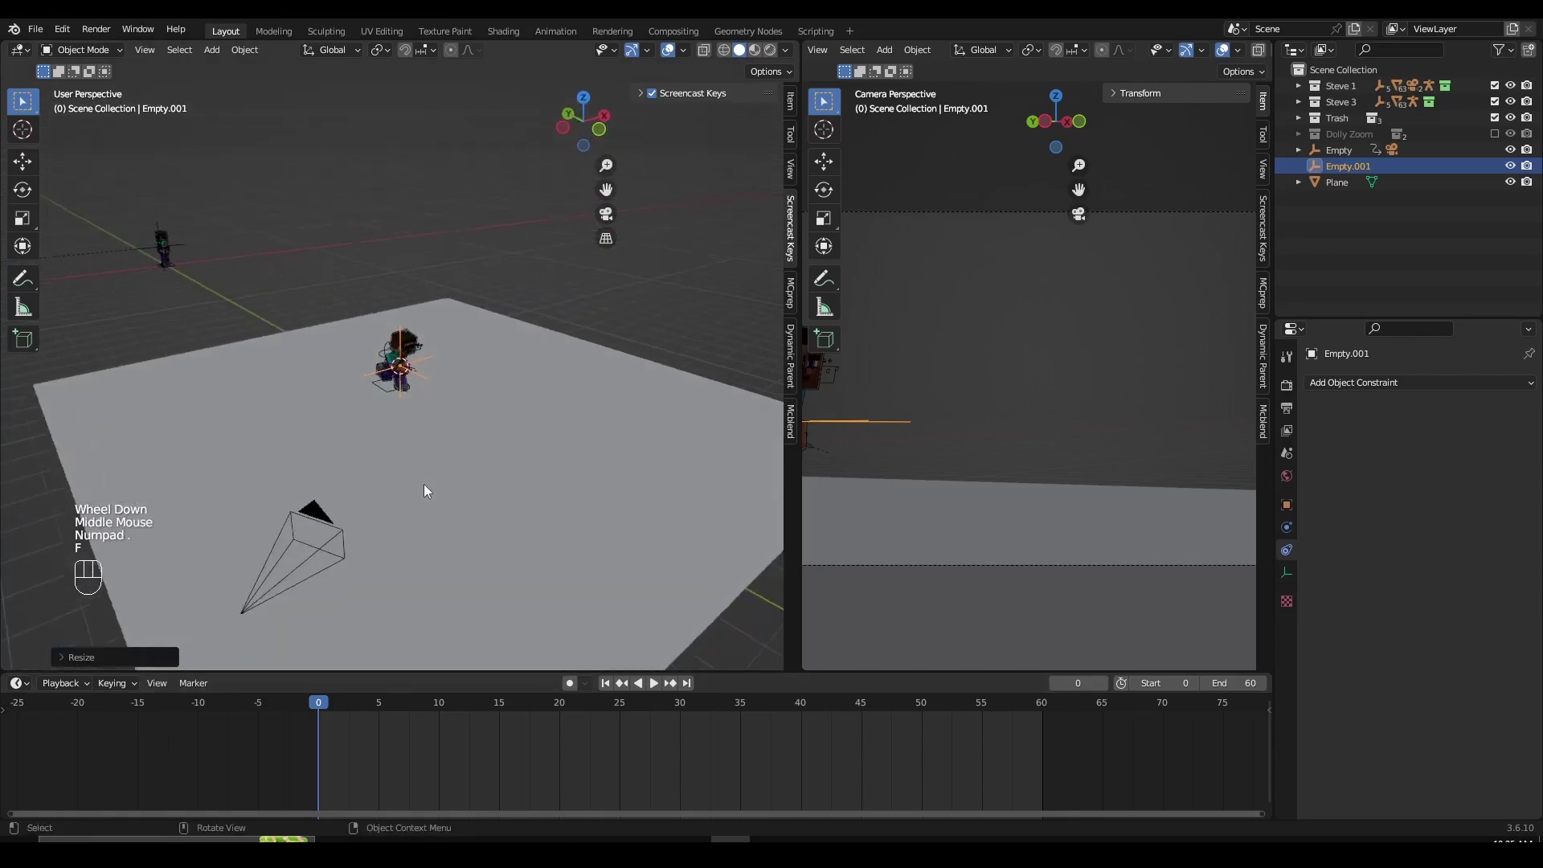
key(f)
Move the new empty slightly forward so it sits just in front of the running character's torso
middle_drag(623, 413, 564, 442)
key(g)
key(x)
click(497, 442)
key(g)
key(y)
click(574, 447)
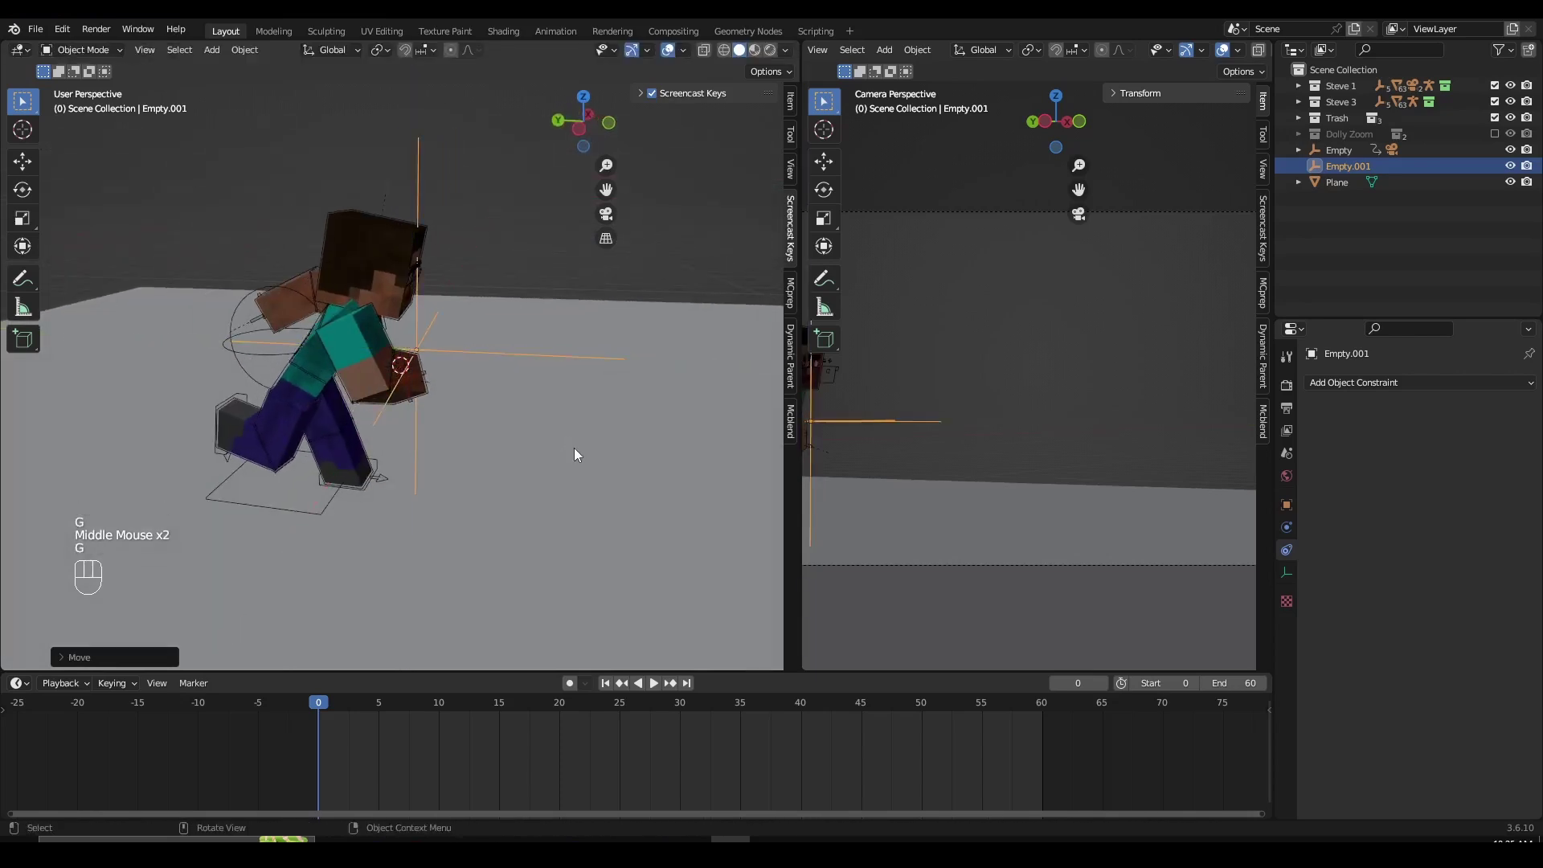
key(g)
key(y)
click(554, 441)
Select the active camera from the camera view and add a Track To constraint to it
key(KP_0)
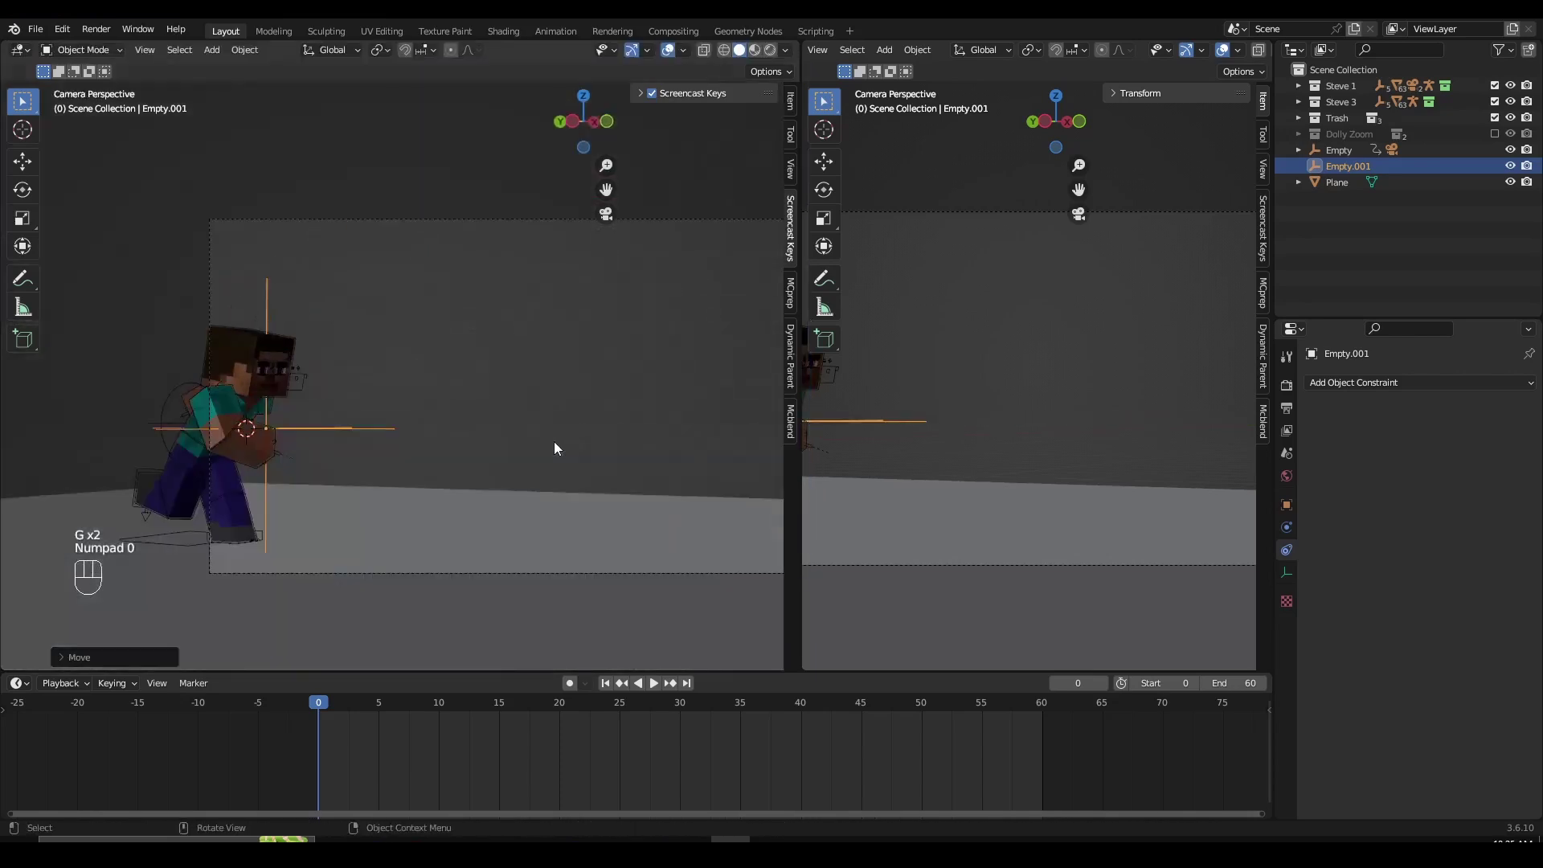
shift+middle_drag(552, 285, 465, 228)
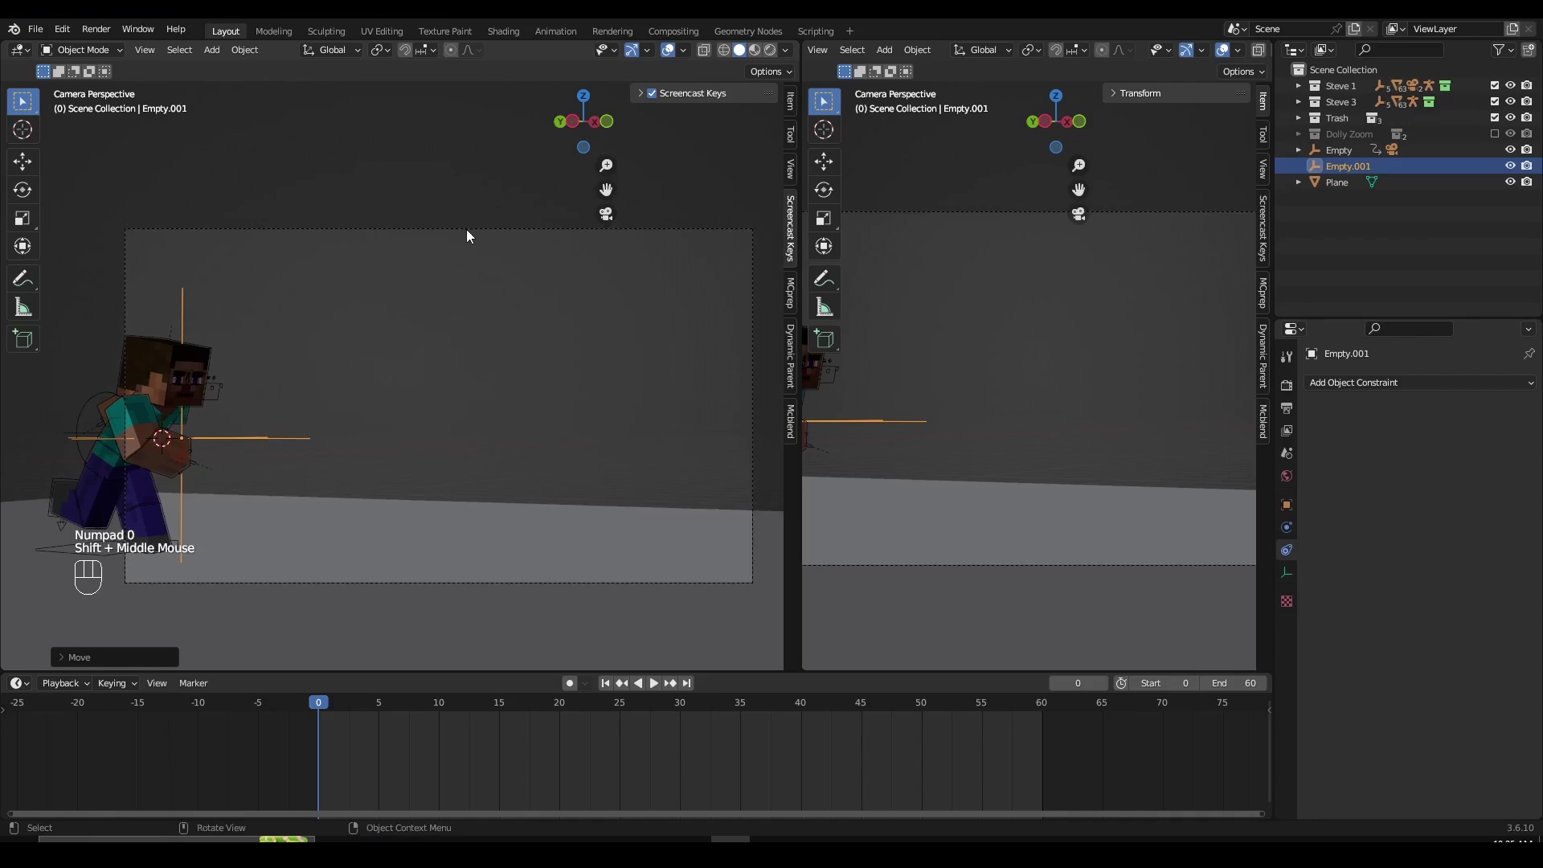
click(466, 229)
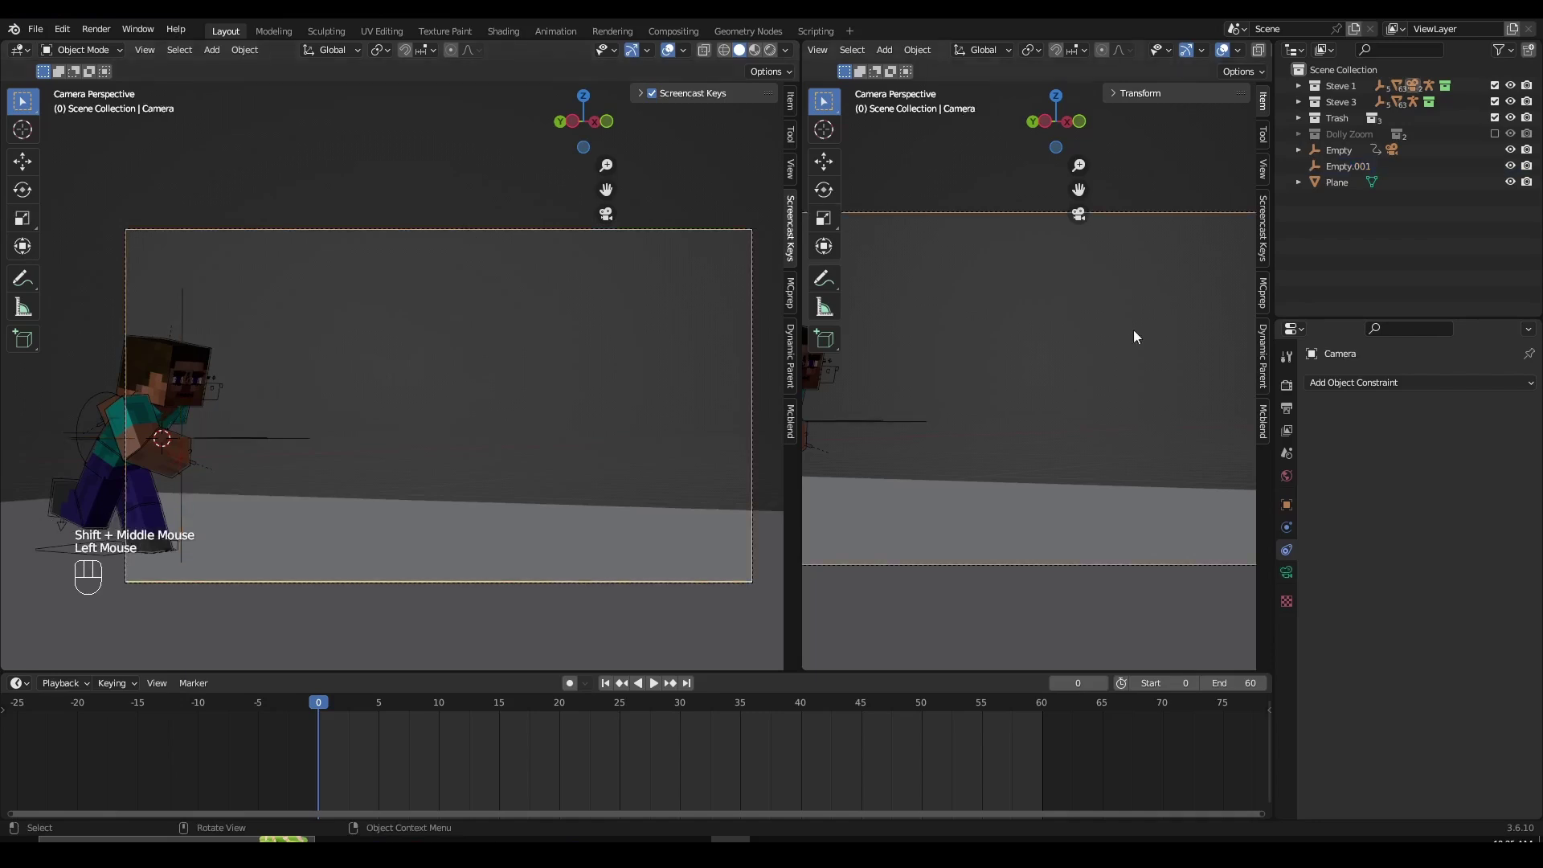
click(1289, 549)
click(1286, 506)
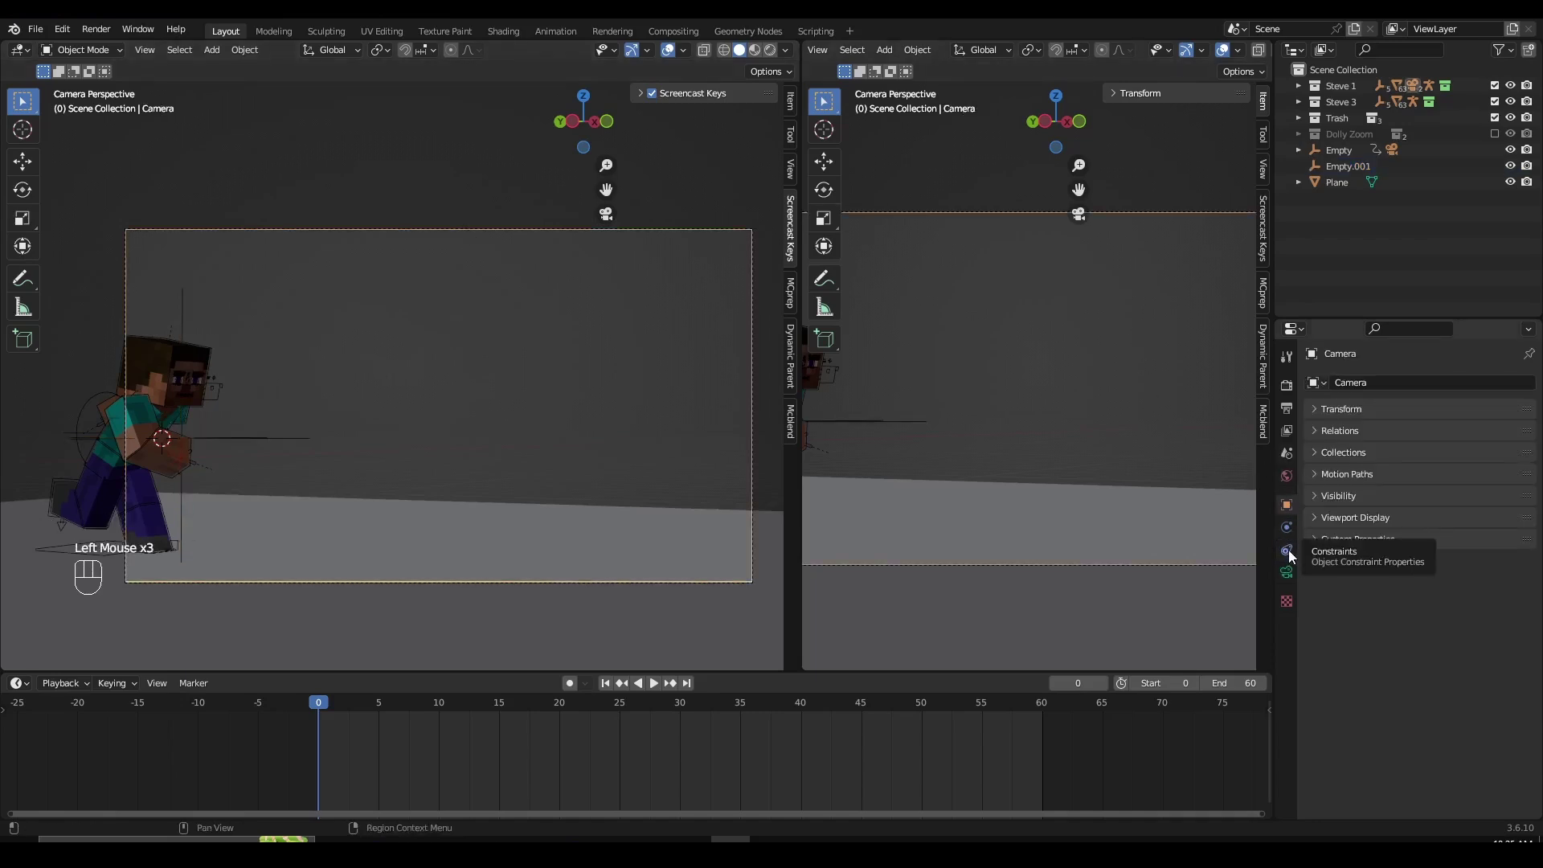
click(1286, 549)
click(1349, 384)
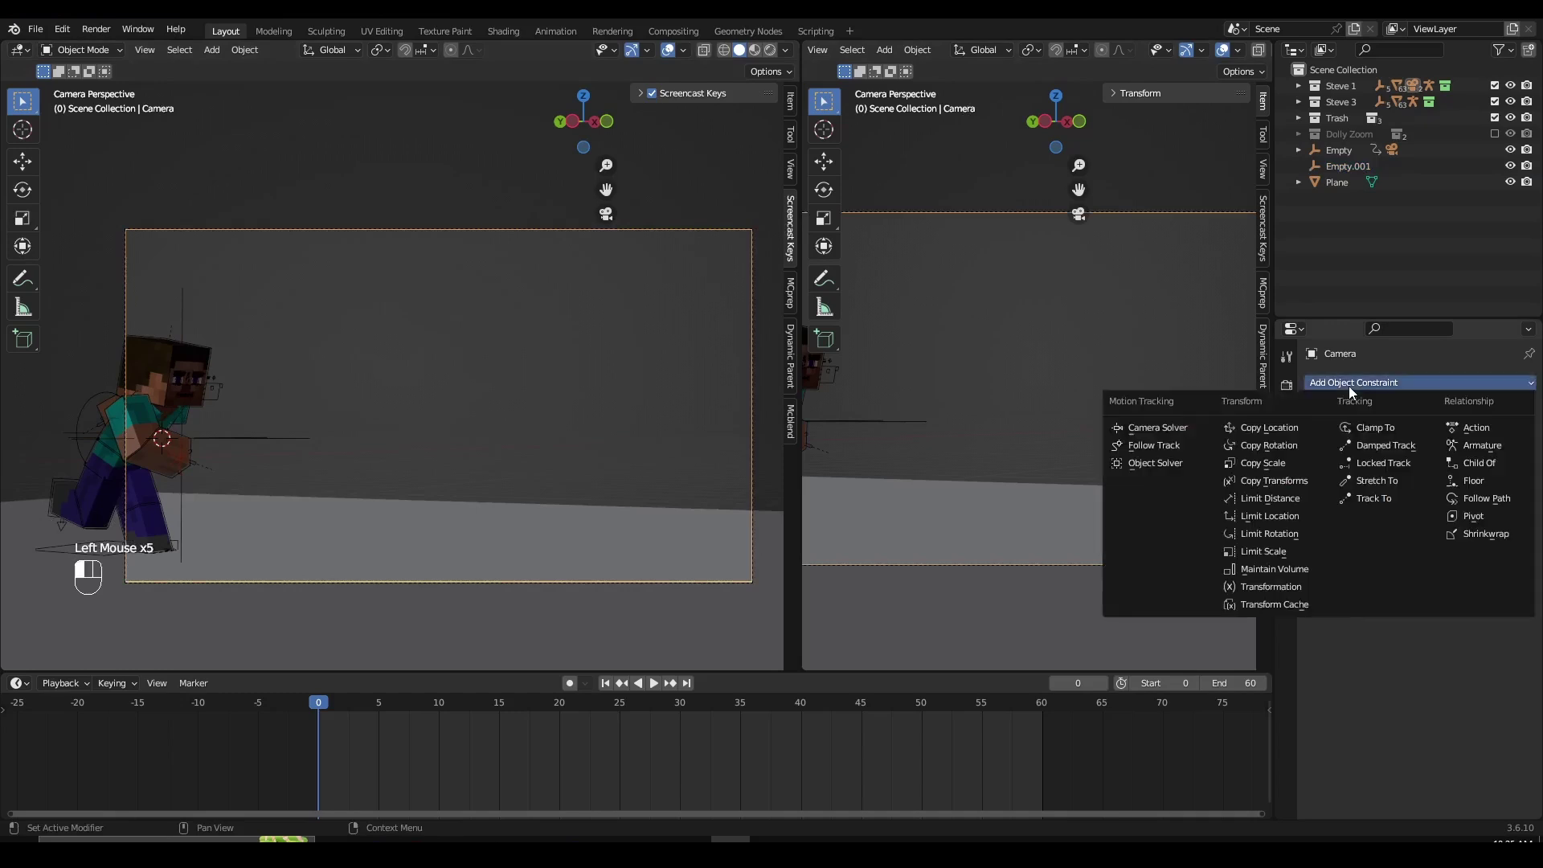
click(1366, 500)
Set the Track To constraint's target to Empty.001, the empty beside the running character
mouse_move(358, 489)
shift+middle_down()
mouse_move(402, 483)
mouse_move(341, 485)
shift+middle_up()
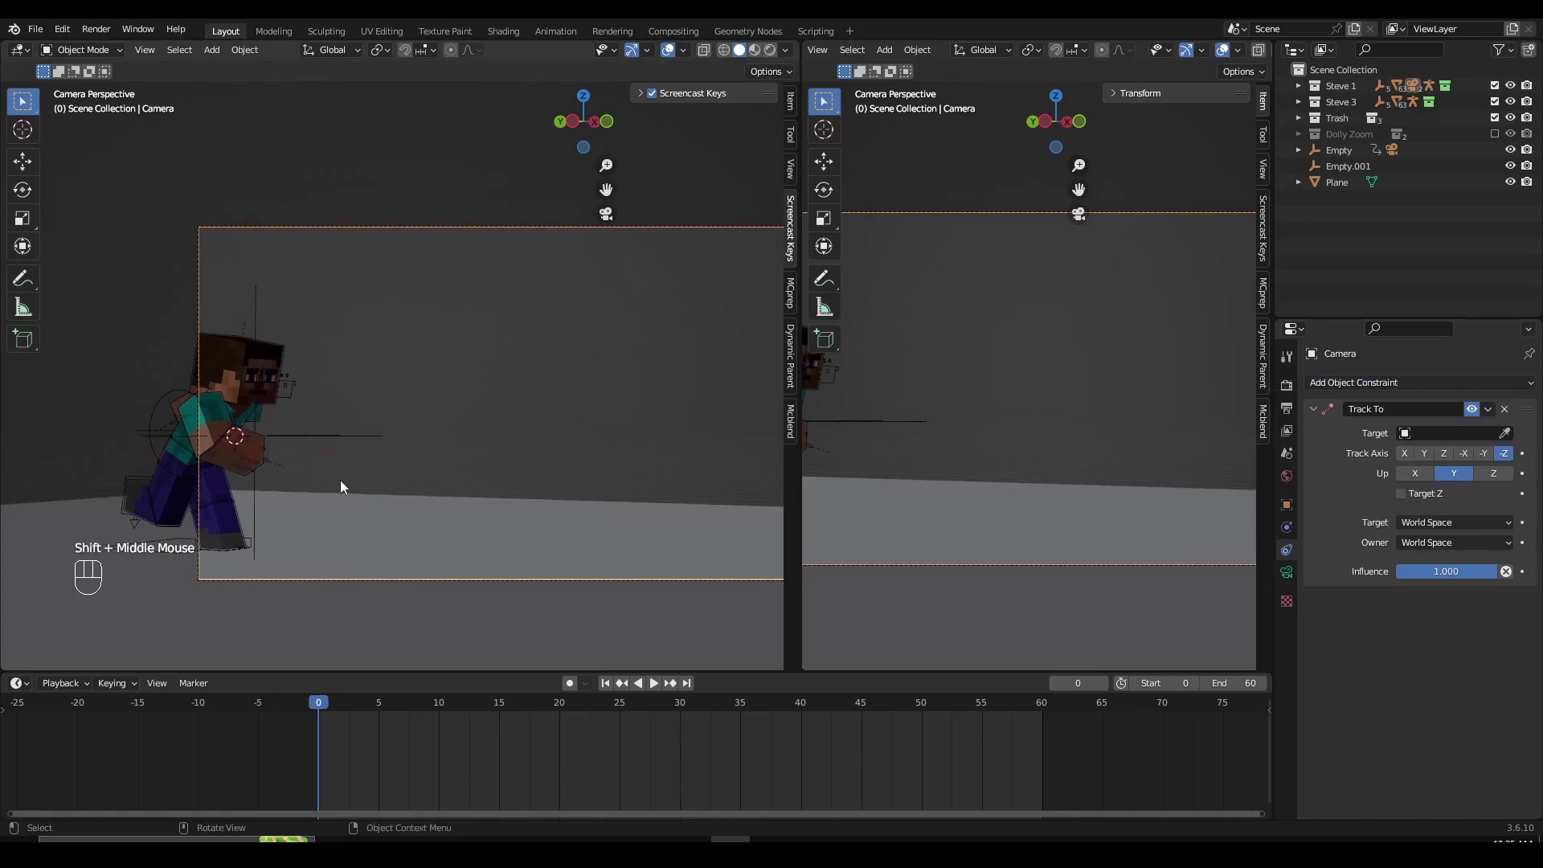
click(1504, 433)
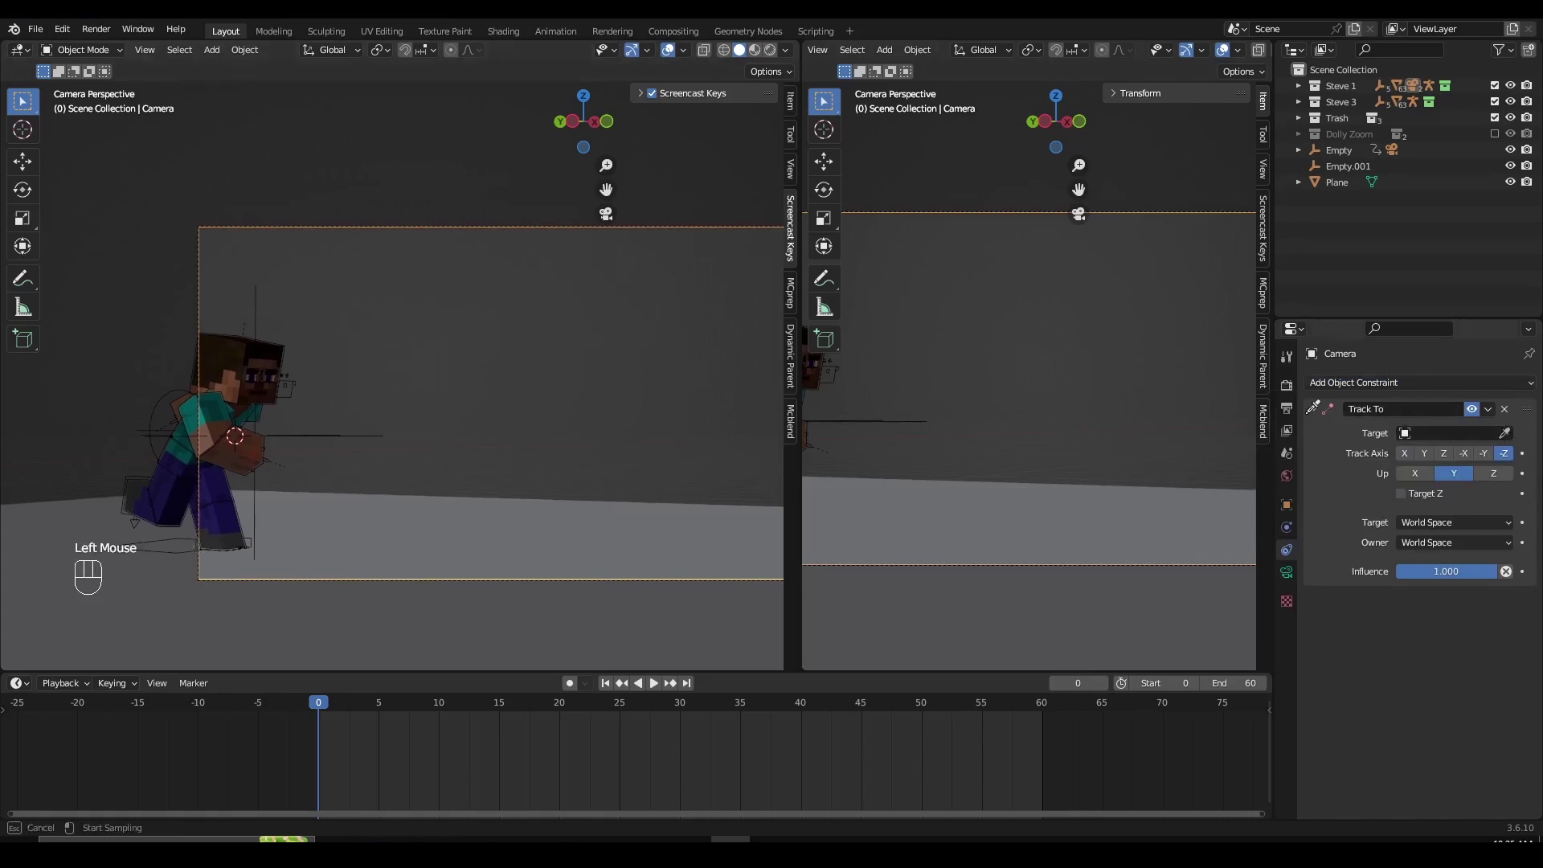
click(320, 435)
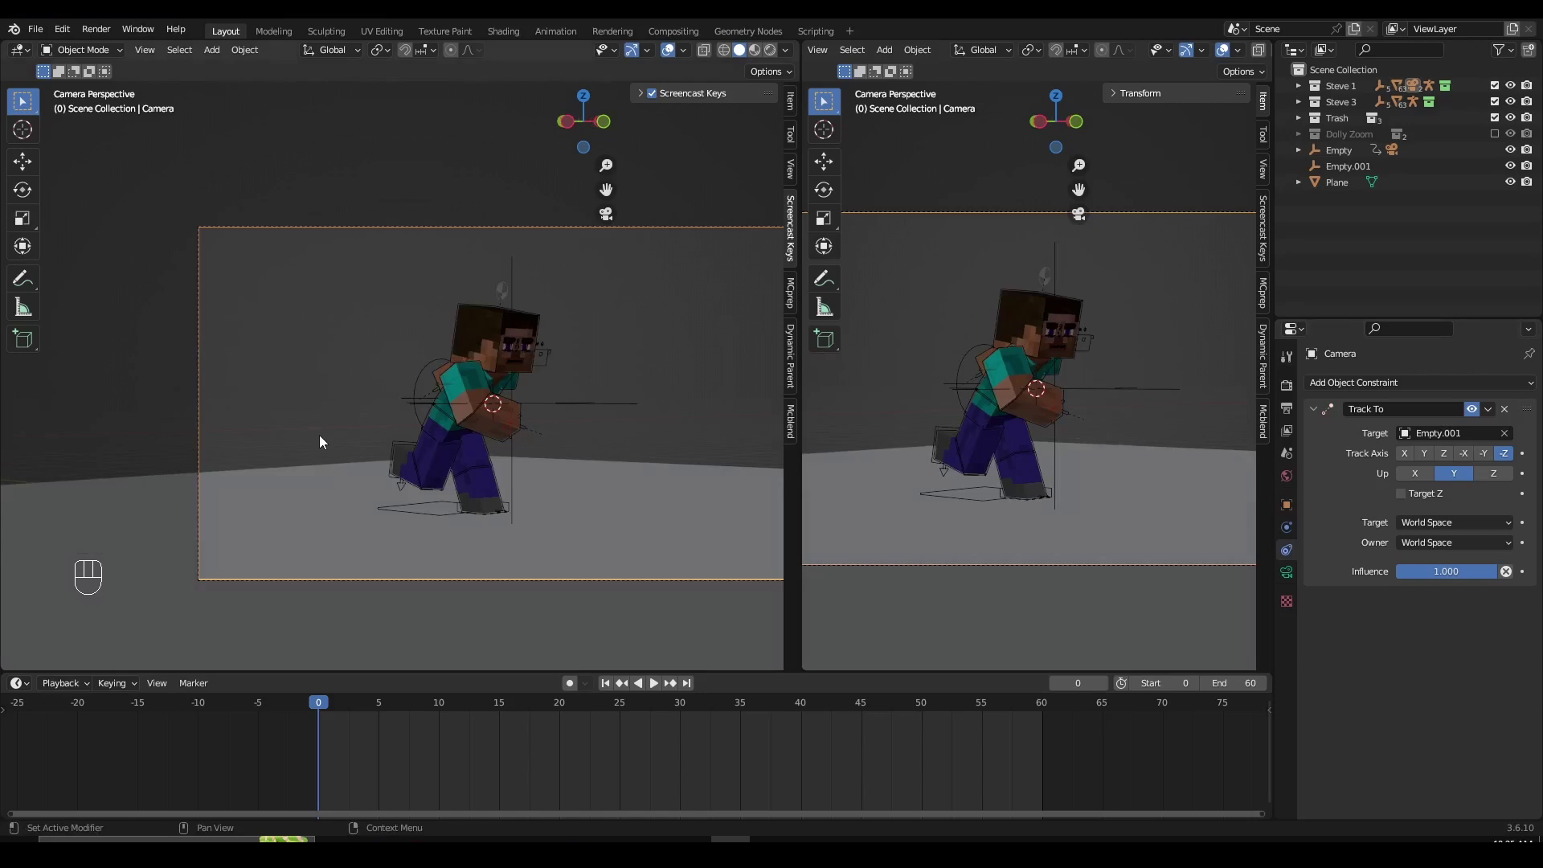
shift+middle_drag(538, 510, 453, 452)
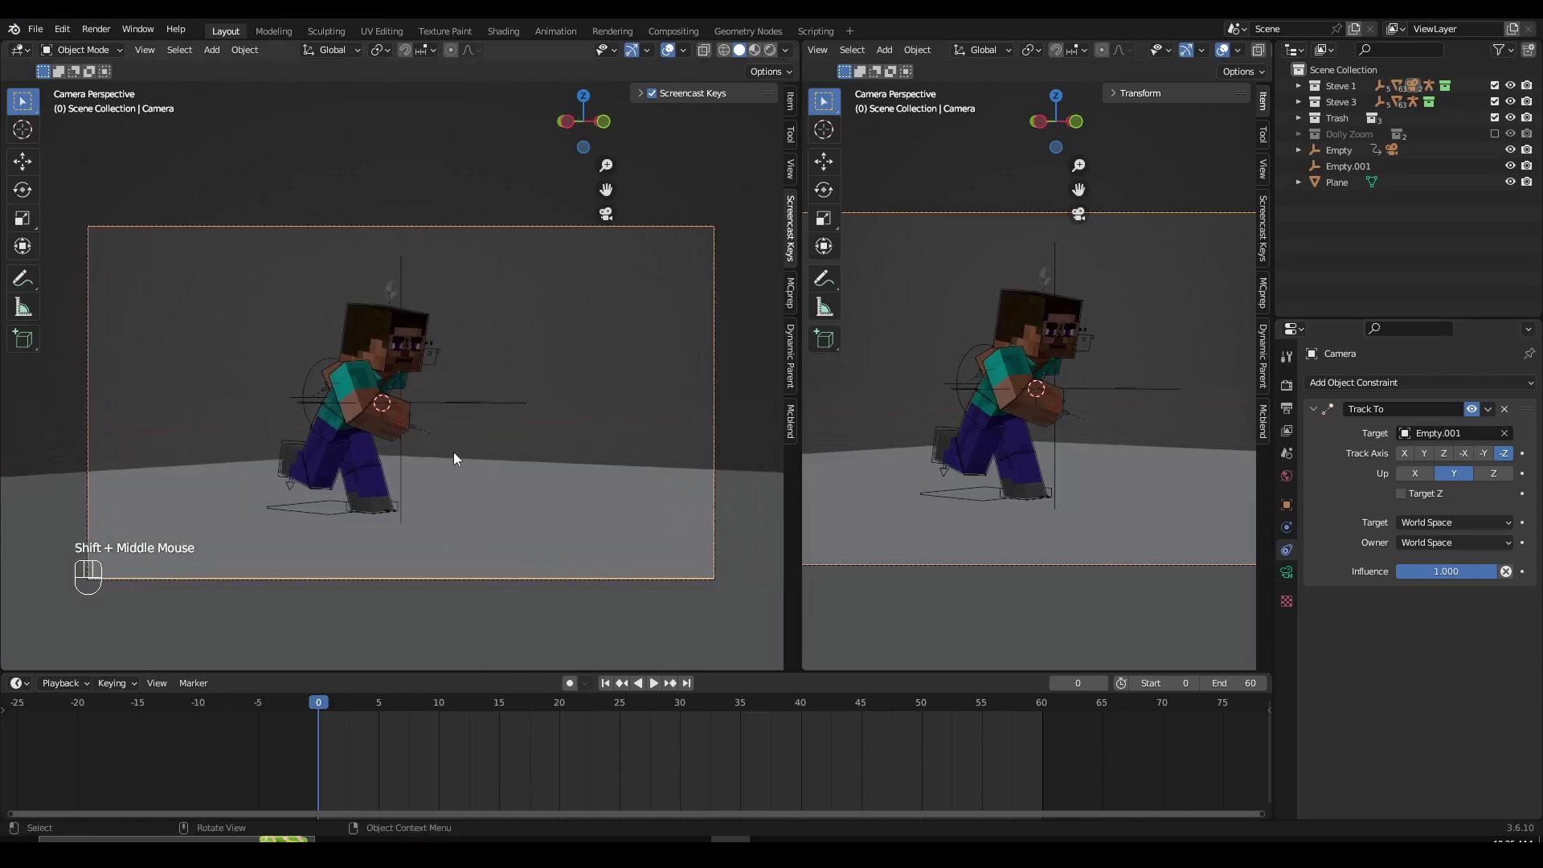
Select the target empty and test the camera's tracking with a trial move, cancelling the move
click(455, 399)
key(g)
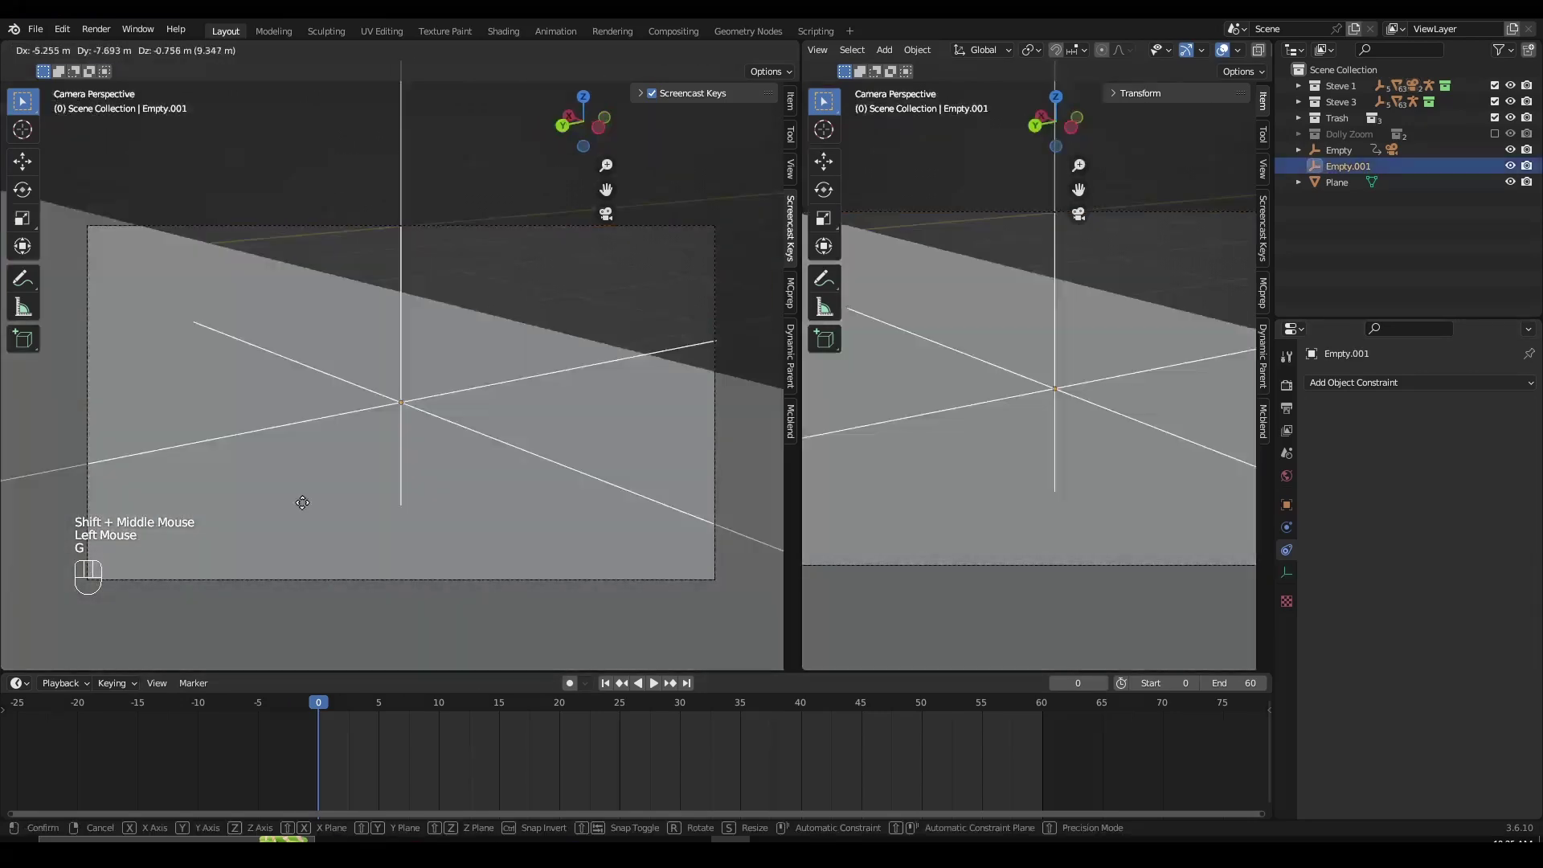
right_click(277, 466)
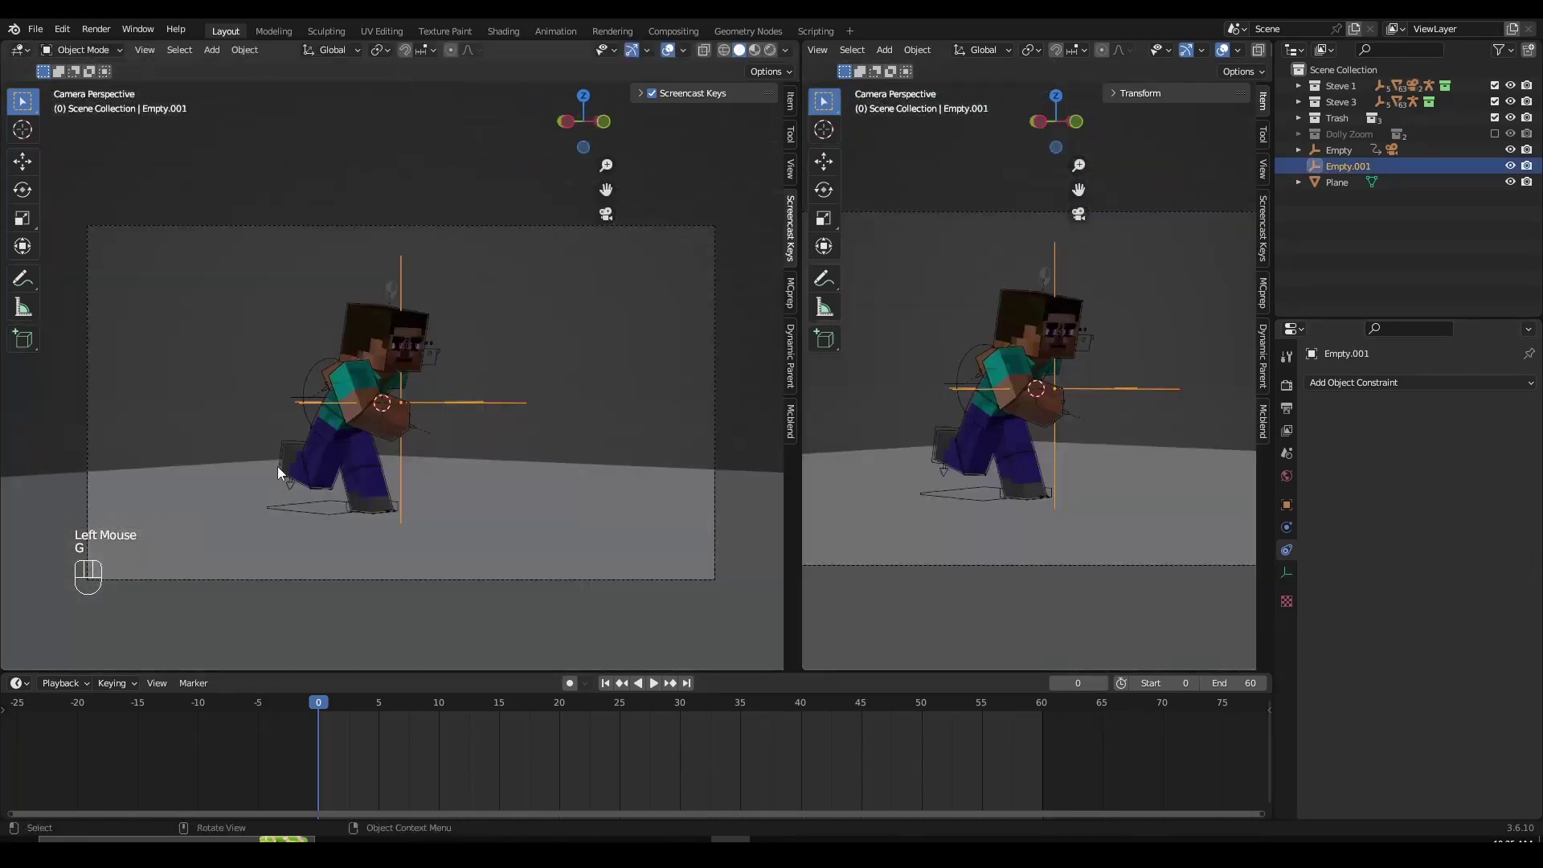
Insert a keyframe on the target empty at frame 0 beside the running character
middle_drag(464, 445, 539, 514)
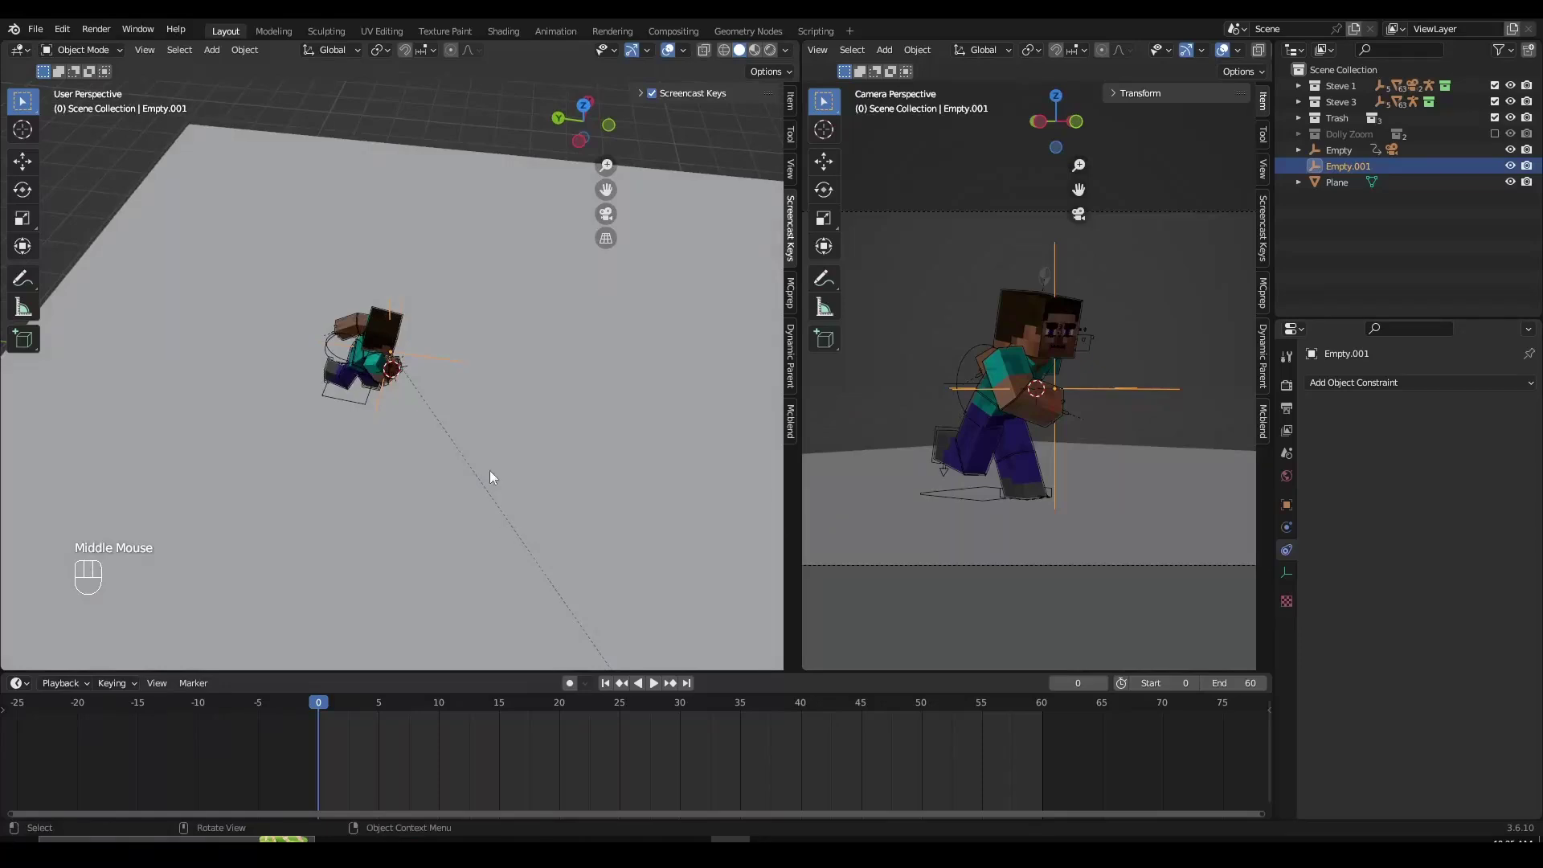
middle_drag(490, 470, 466, 404)
scroll(455, 408, up, 1)
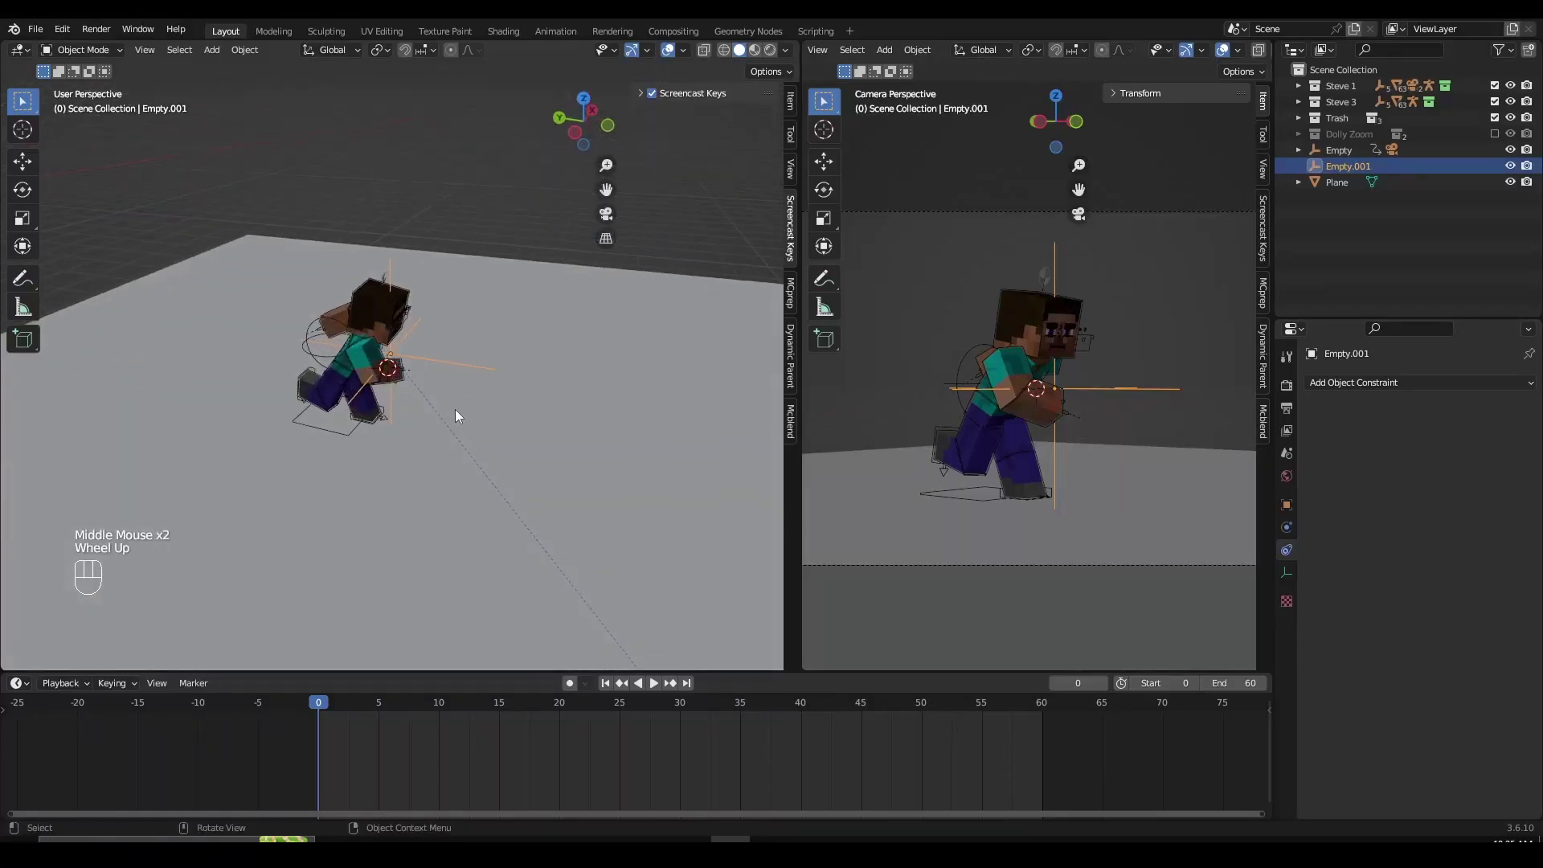
key(i)
click(409, 320)
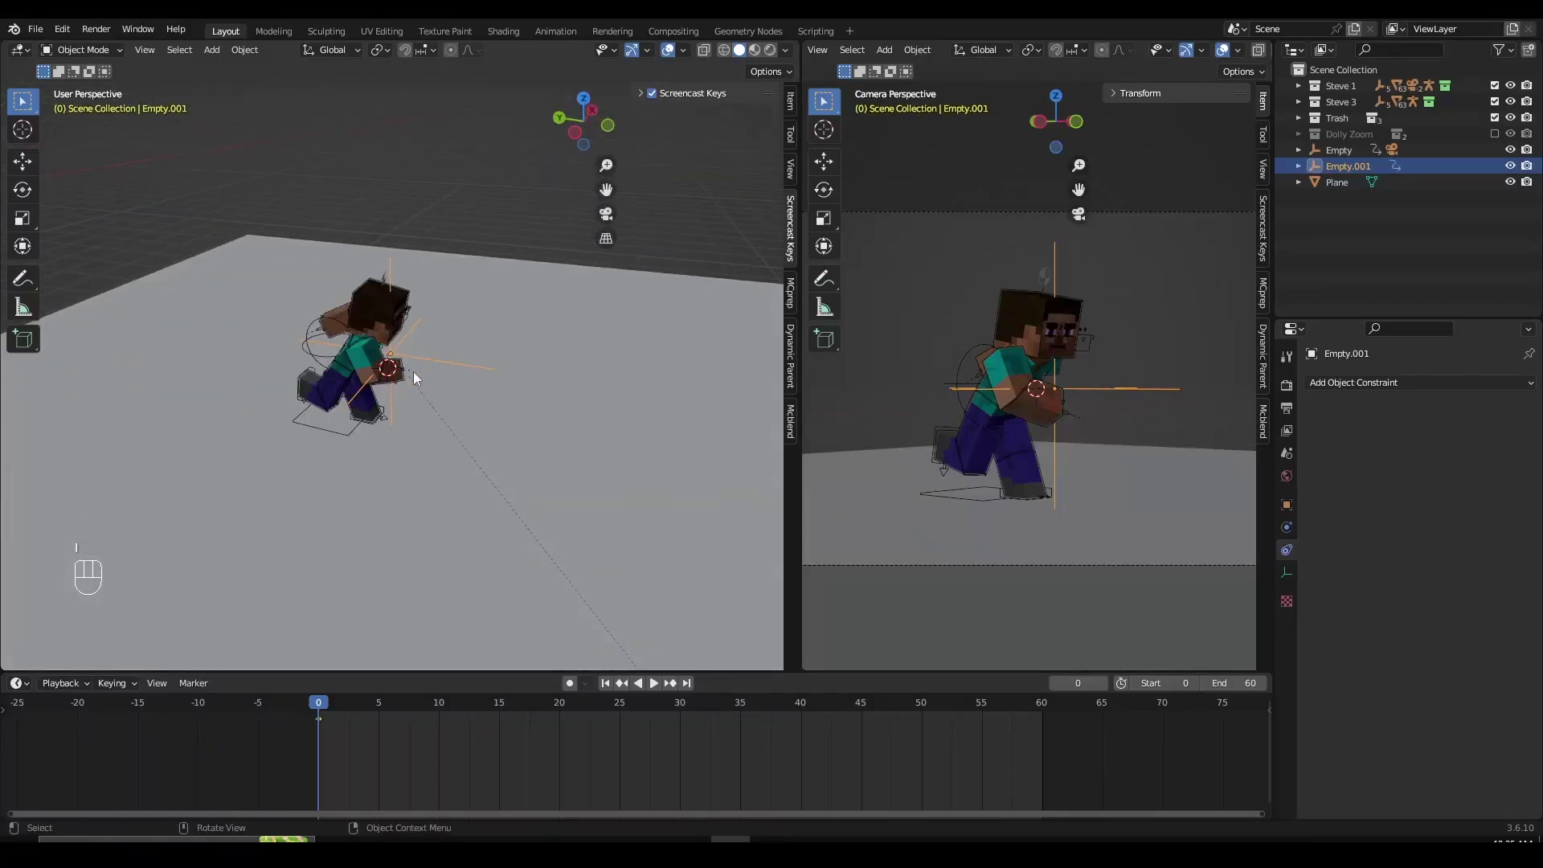
At frame 60, move the target empty along the global Y axis to the running character's end position
scroll(426, 402, down, 2)
middle_drag(471, 494, 515, 522)
scroll(522, 763, down, 1)
middle_drag(525, 753, 321, 740)
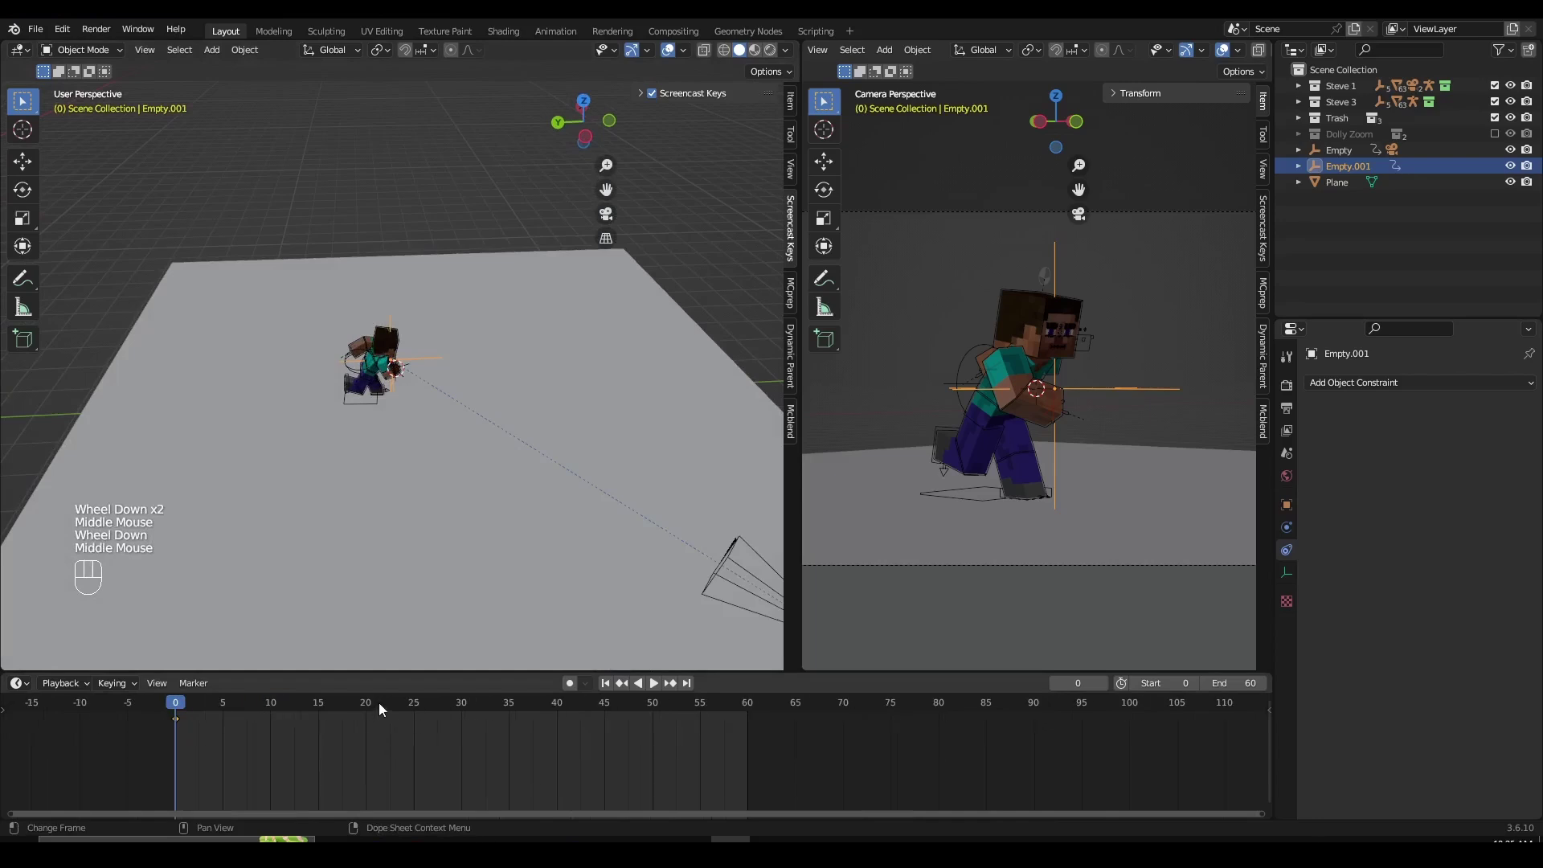
drag(379, 707, 744, 745)
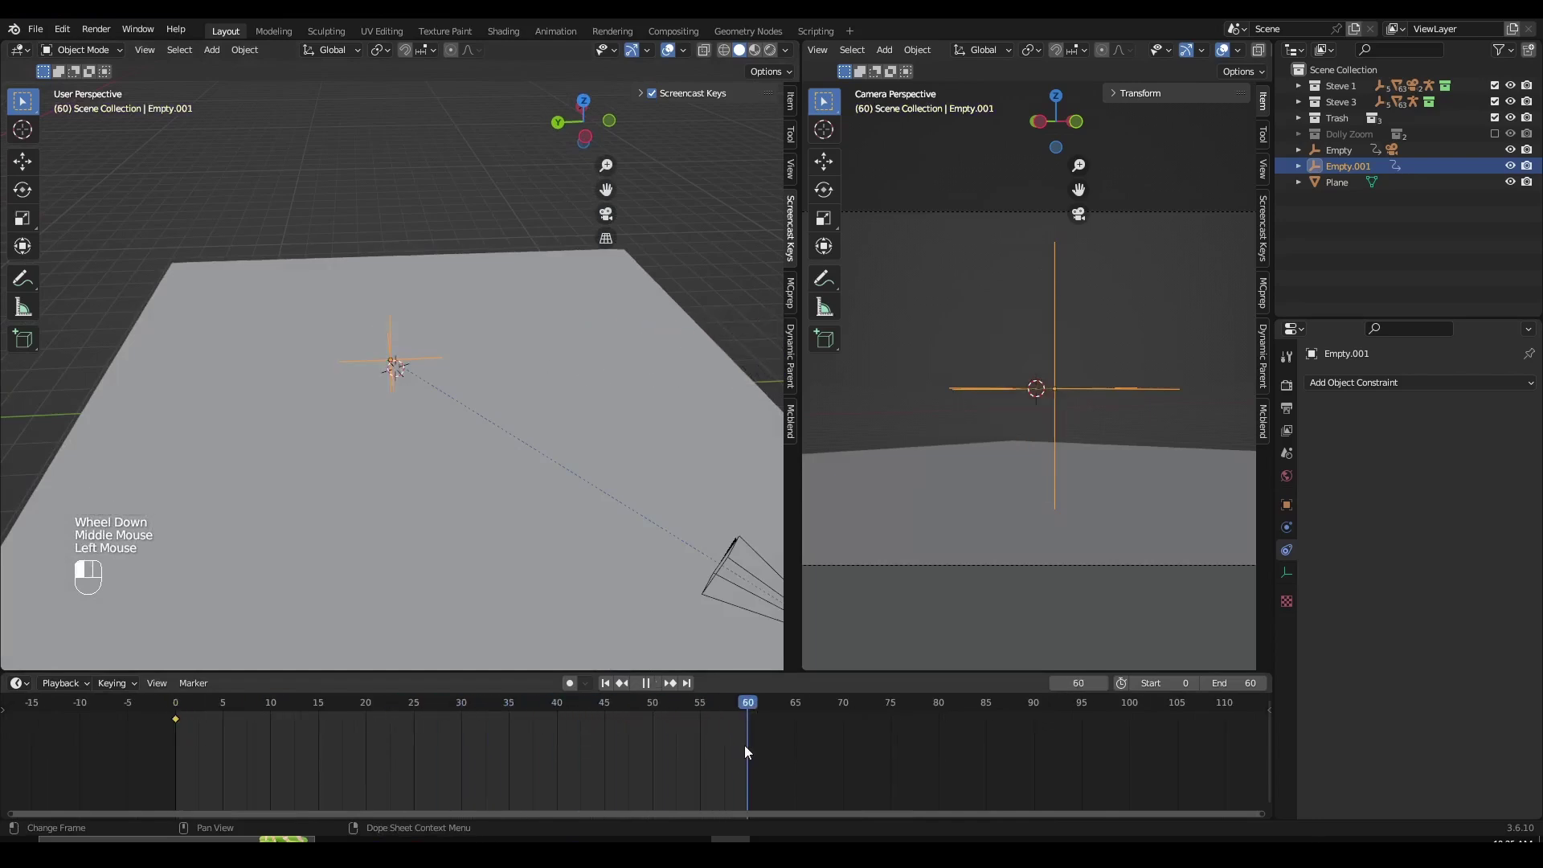
shift+middle_drag(610, 483, 220, 478)
scroll(220, 478, down, 2)
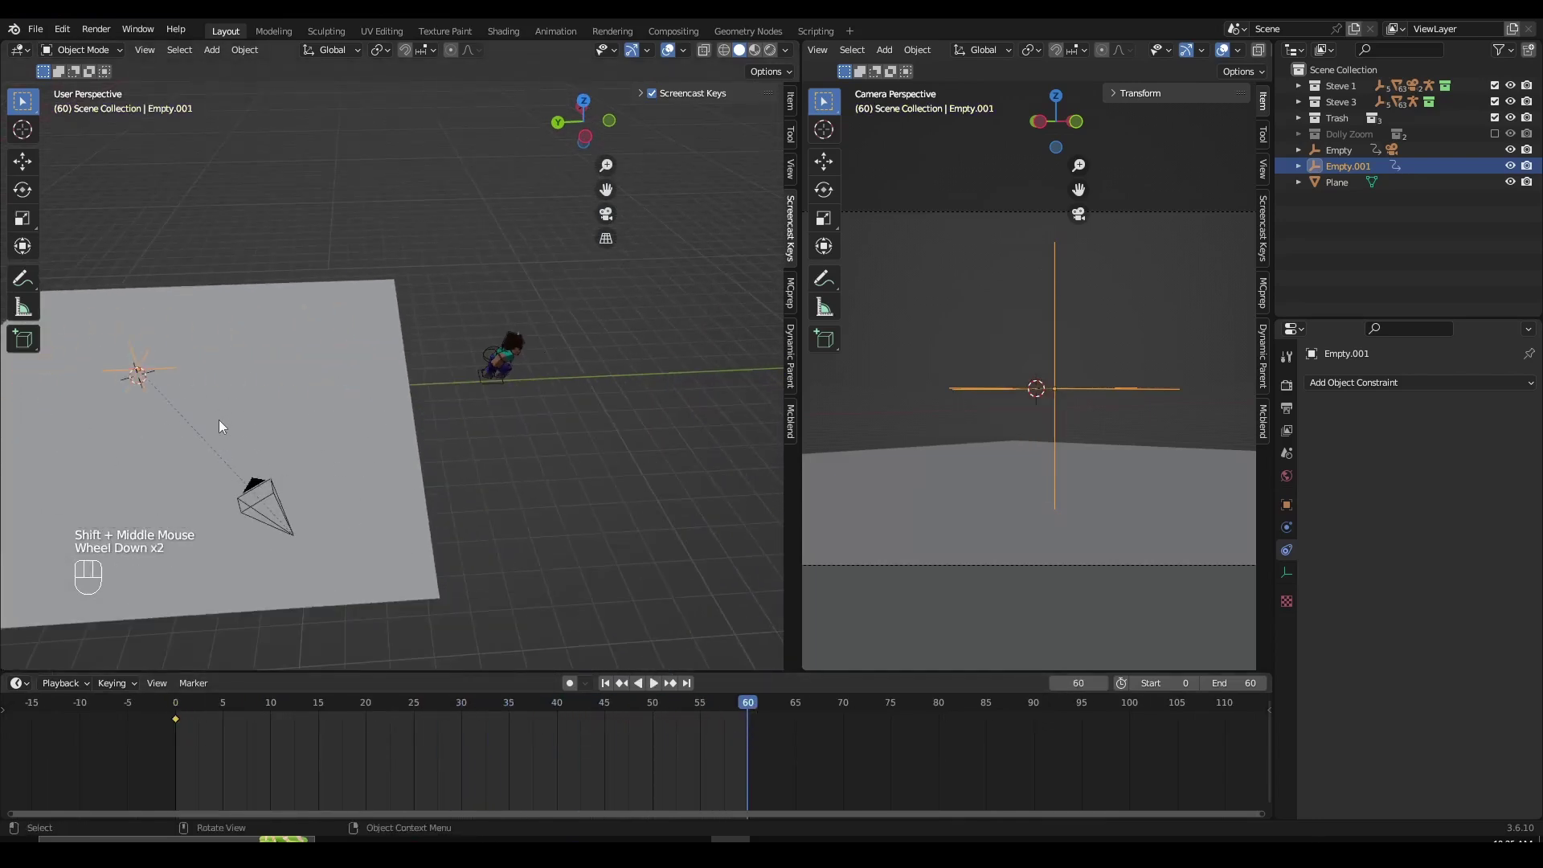
key(g)
key(y)
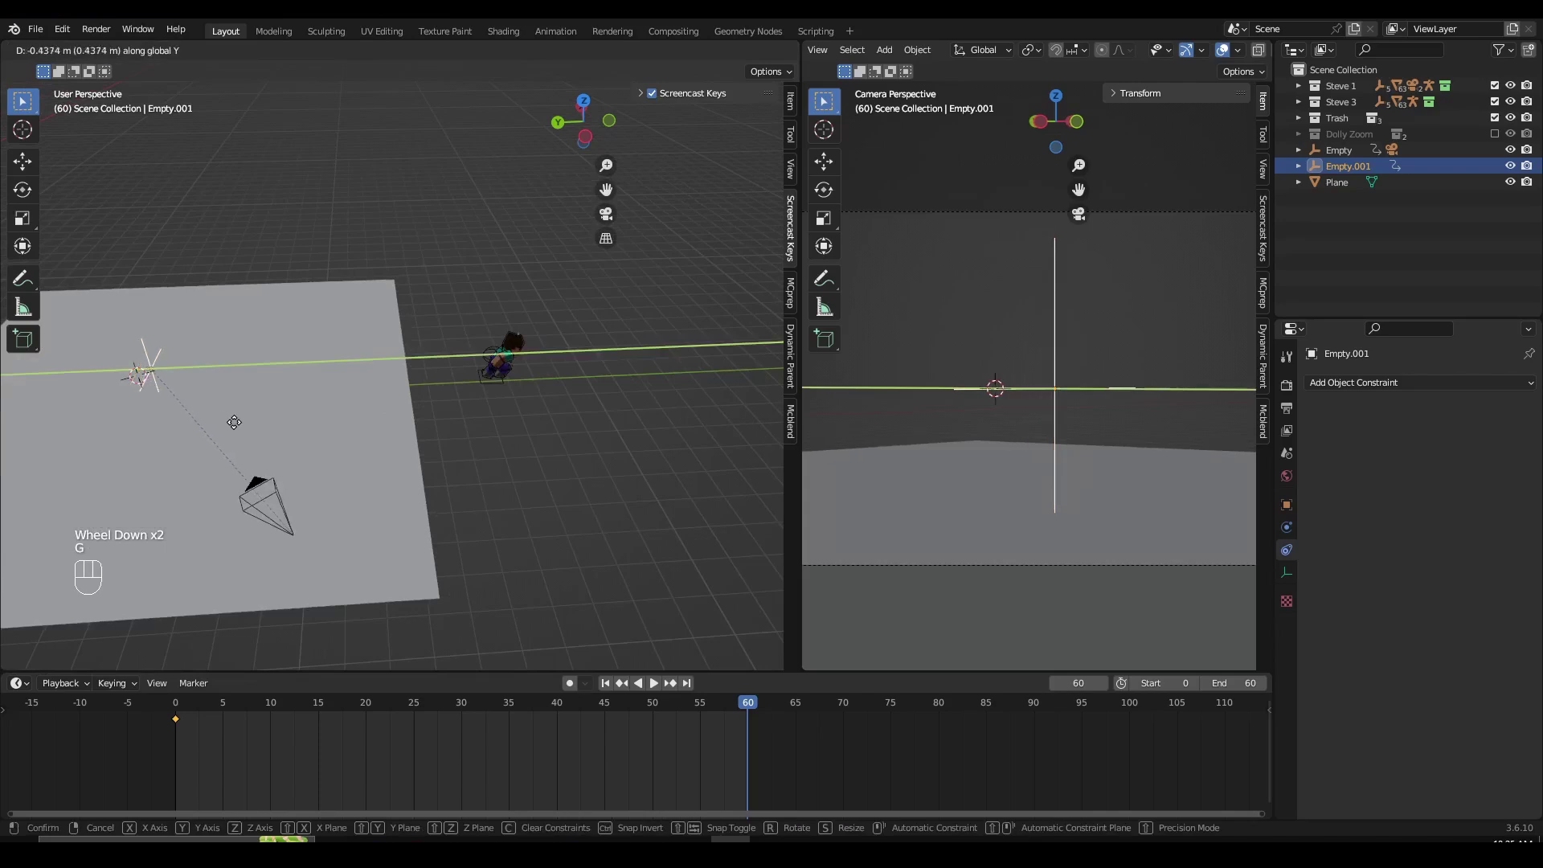
click(582, 404)
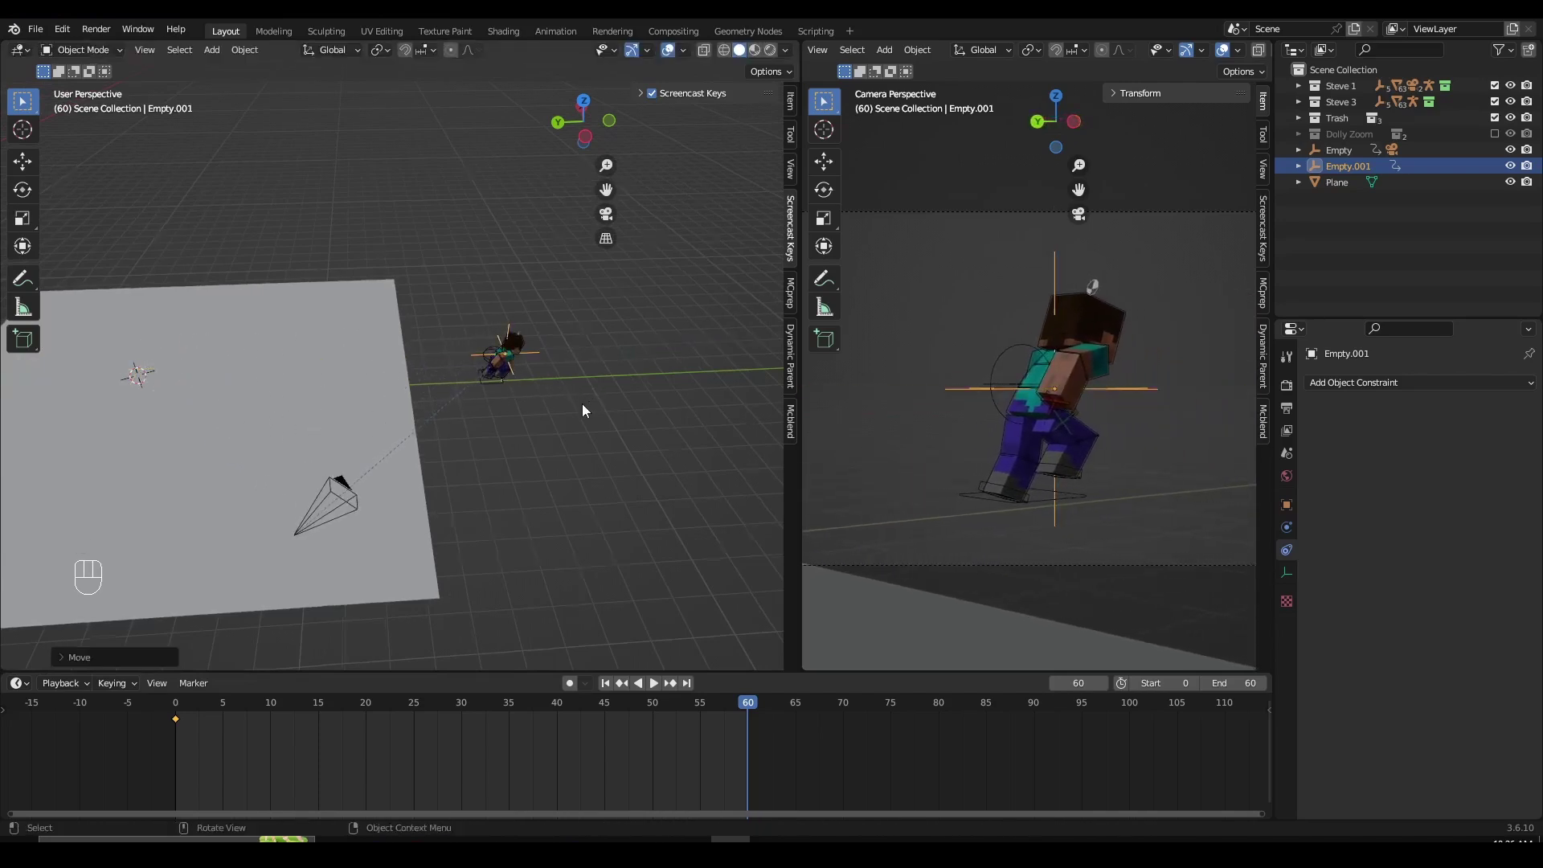
Insert a keyframe on the target empty at frame 60 beside the running character
middle_drag(582, 403, 459, 476)
scroll(555, 418, up, 3)
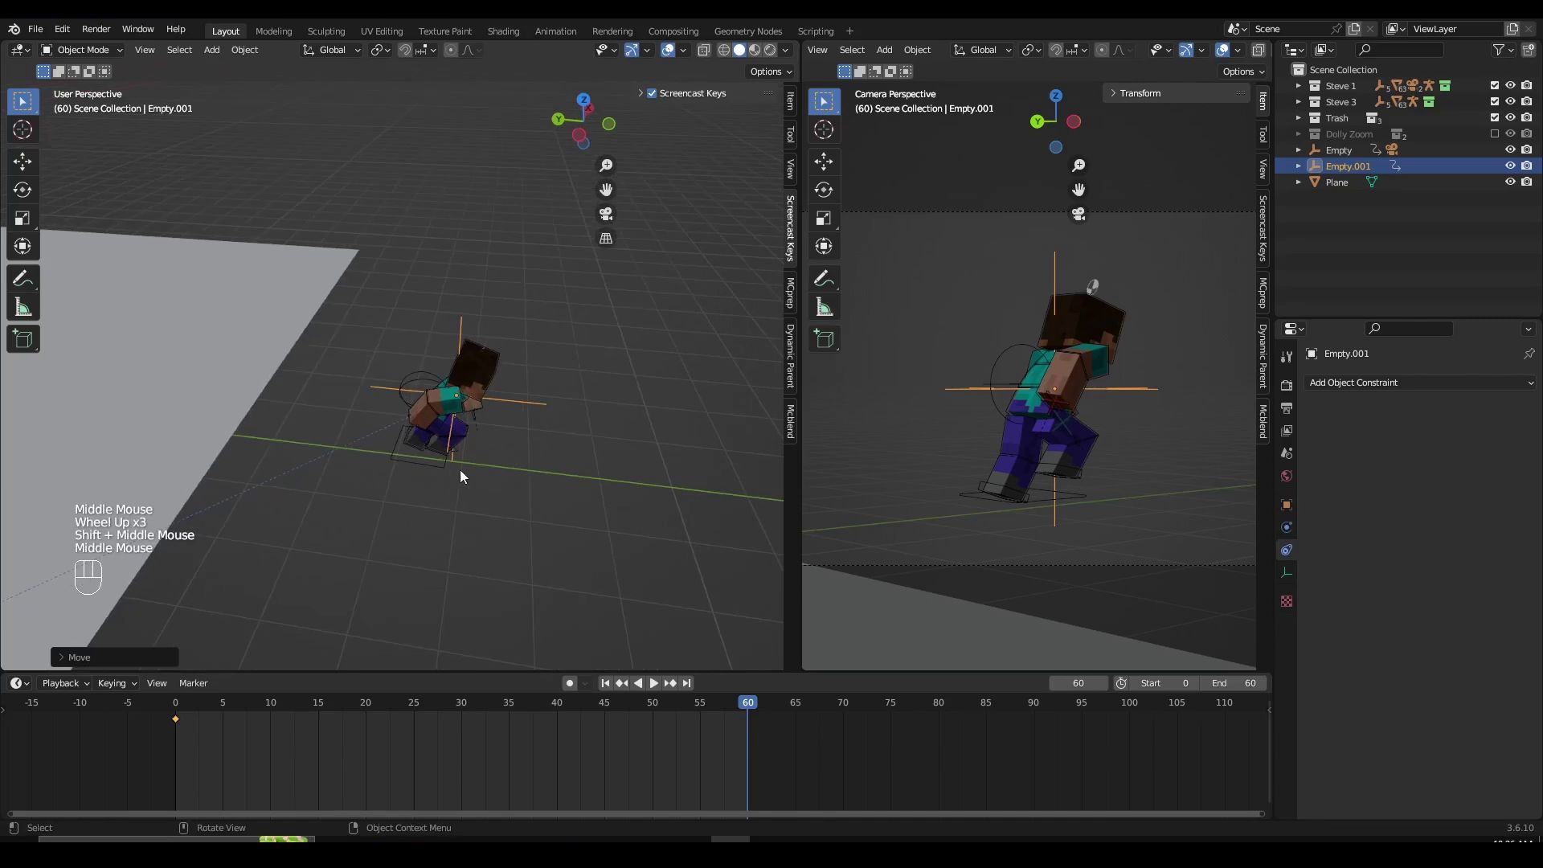
key(i)
click(465, 465)
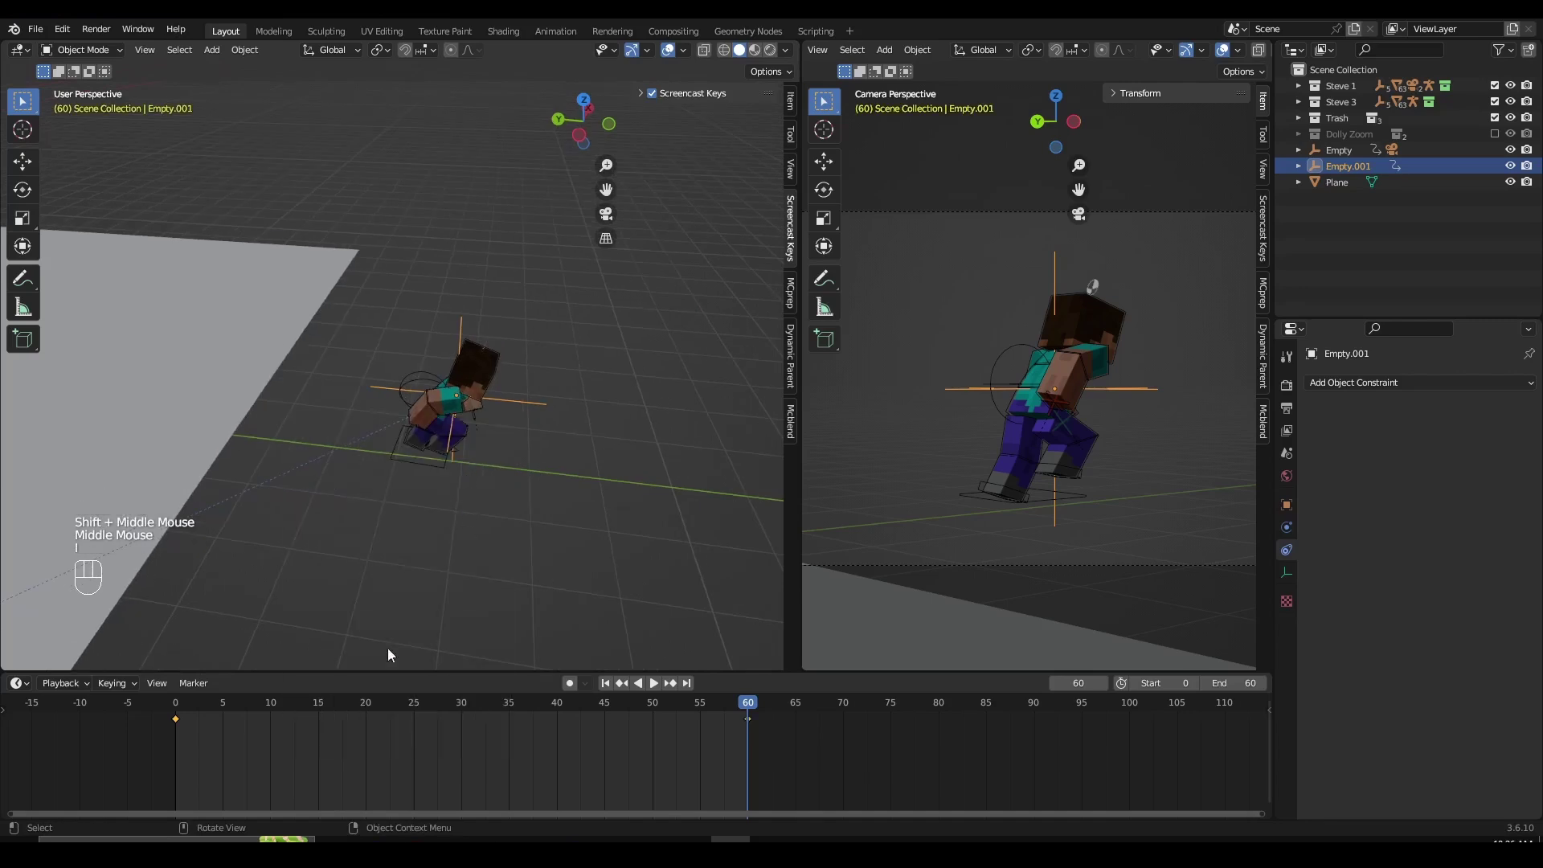
Play the animation from near the start to check how the keyframed empty and camera follow the character
click(215, 710)
key(space)
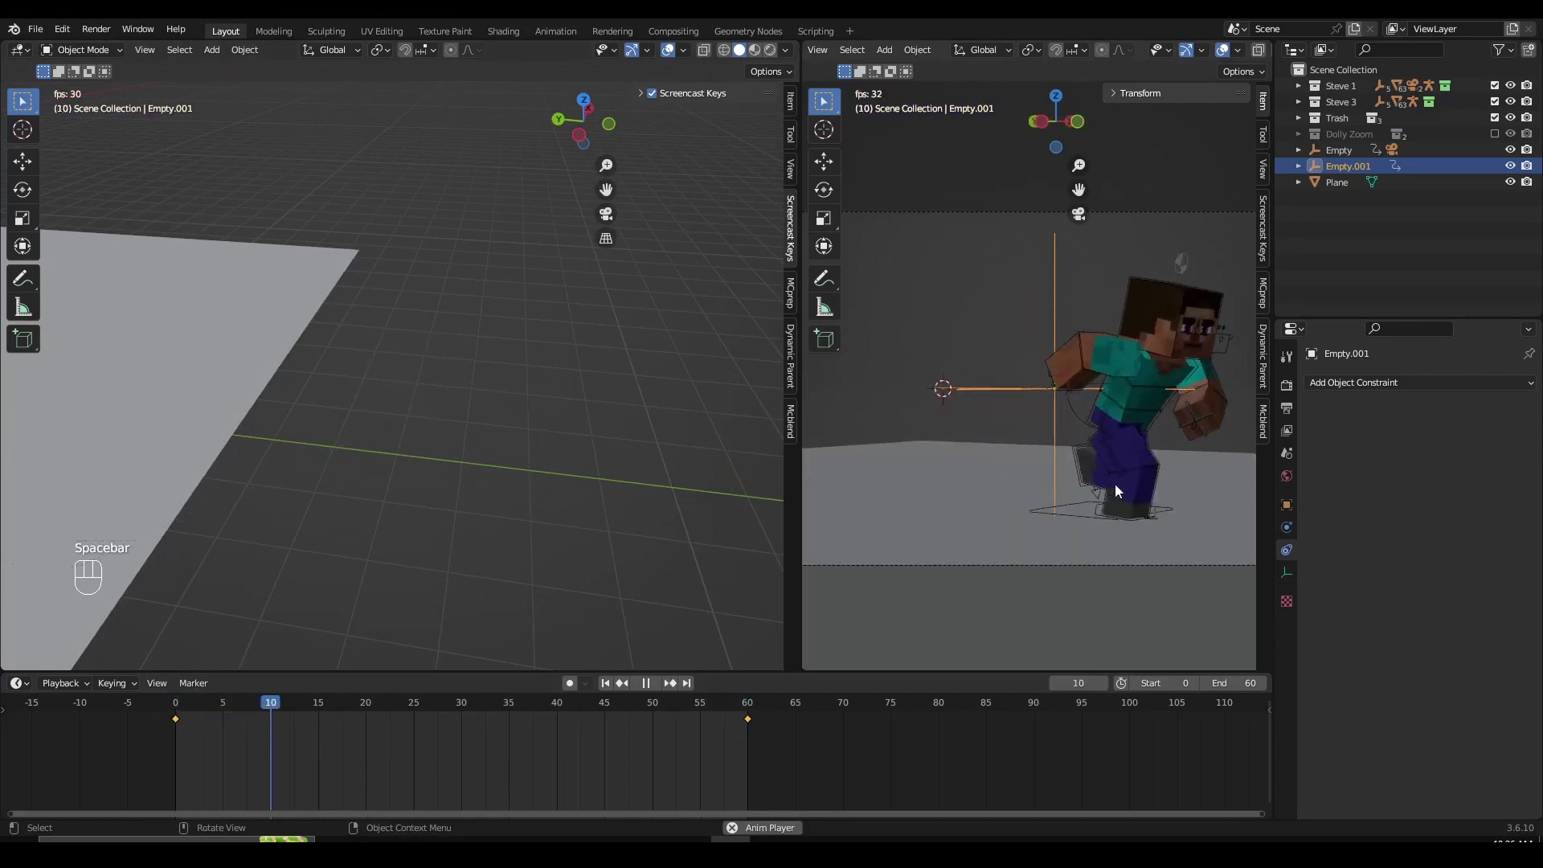
key(space)
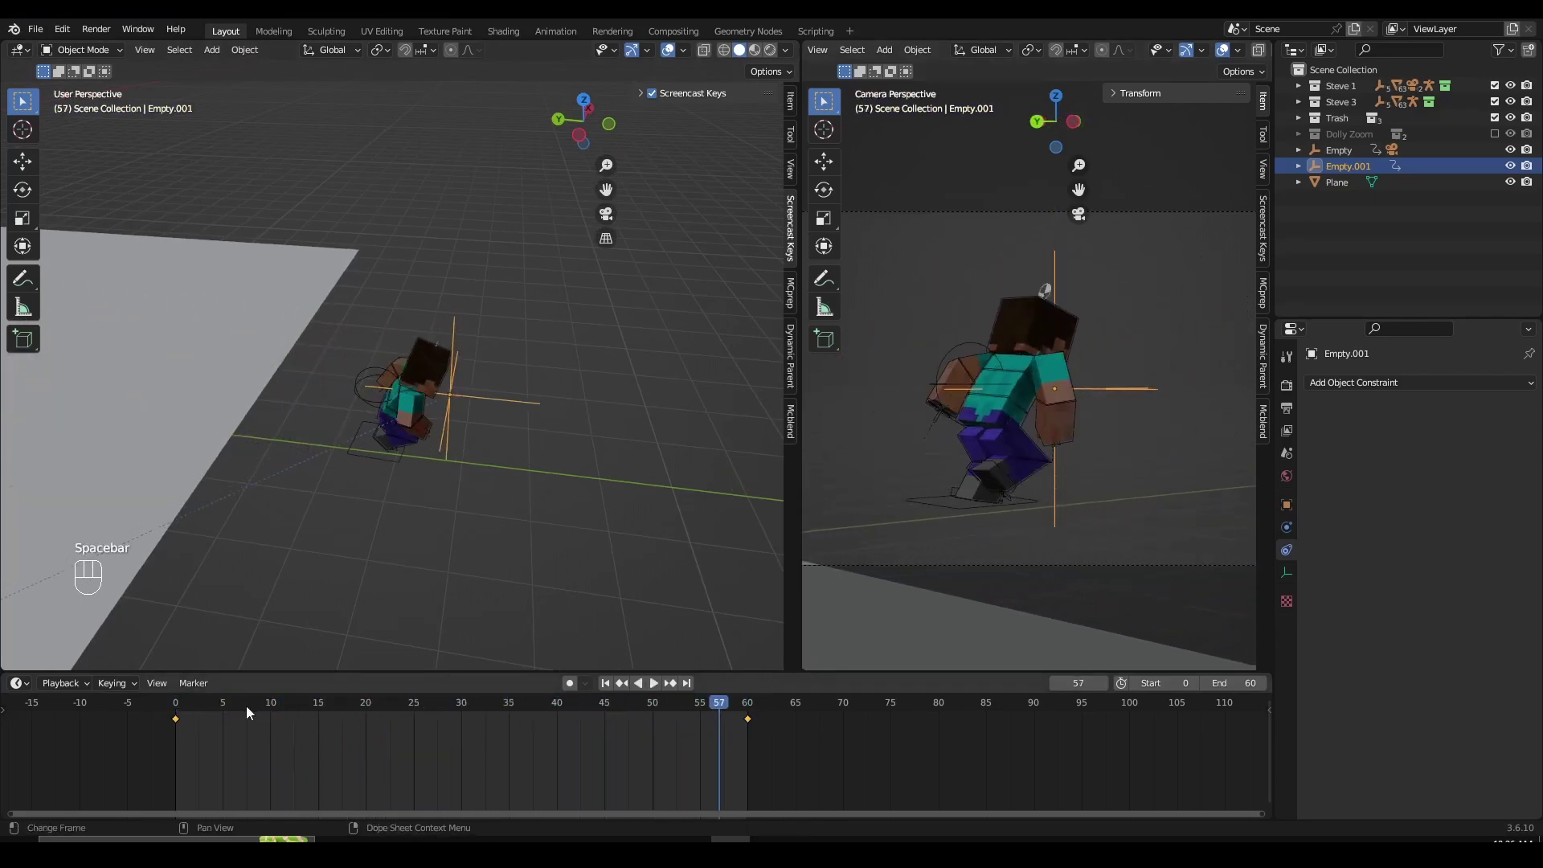
click(184, 708)
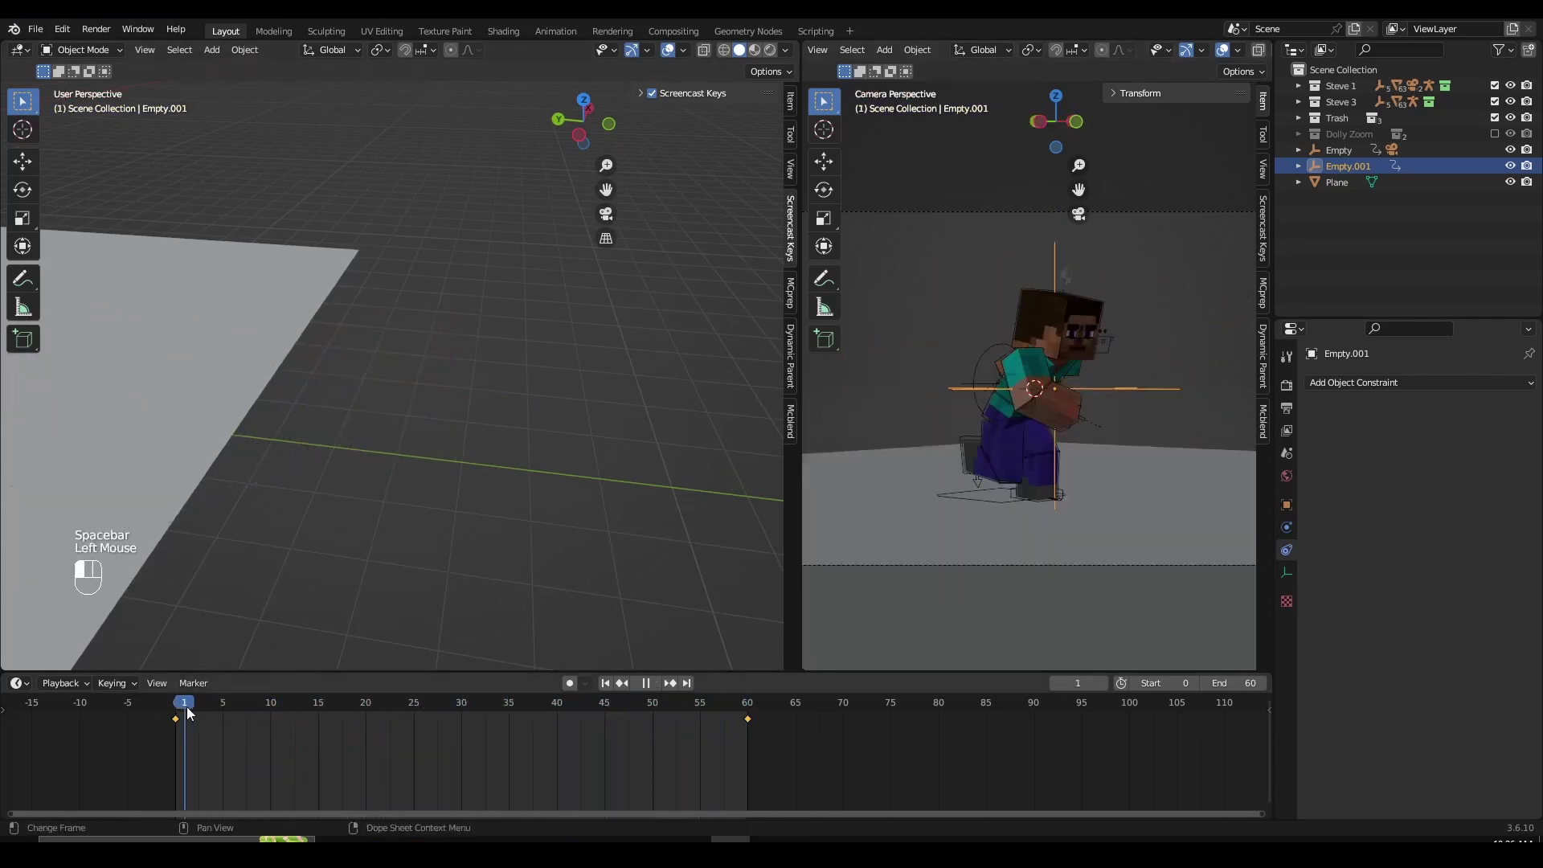
Change the interpolation mode of all the target empty's keyframes and play back the result
shift+middle_drag(253, 502, 679, 496)
shift+middle_drag(254, 769, 392, 763)
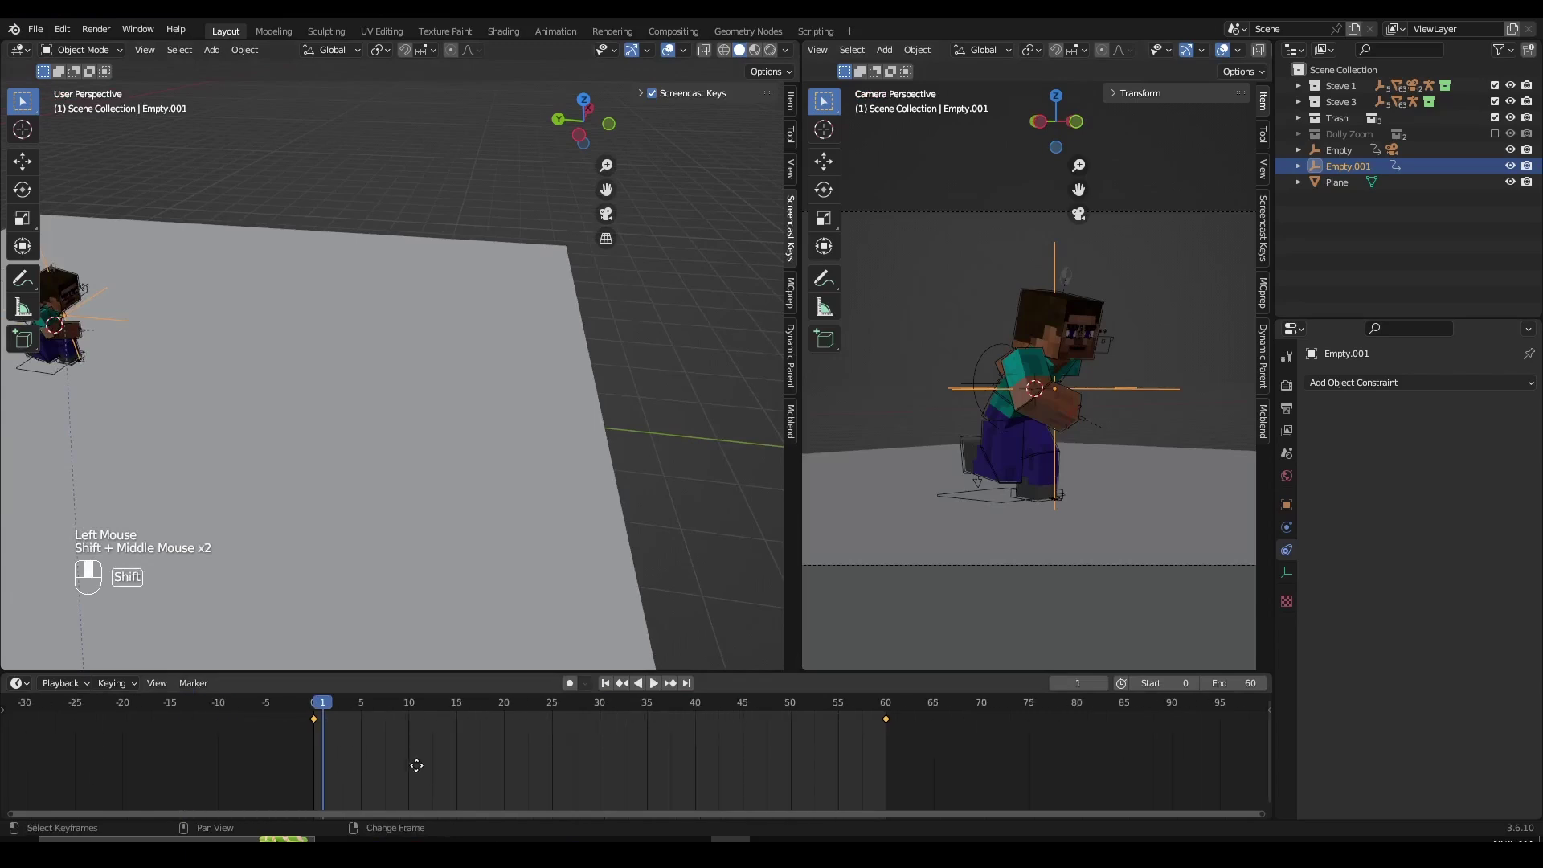
key(a)
scroll(349, 507, down, 2)
shift+middle_drag(281, 507, 402, 510)
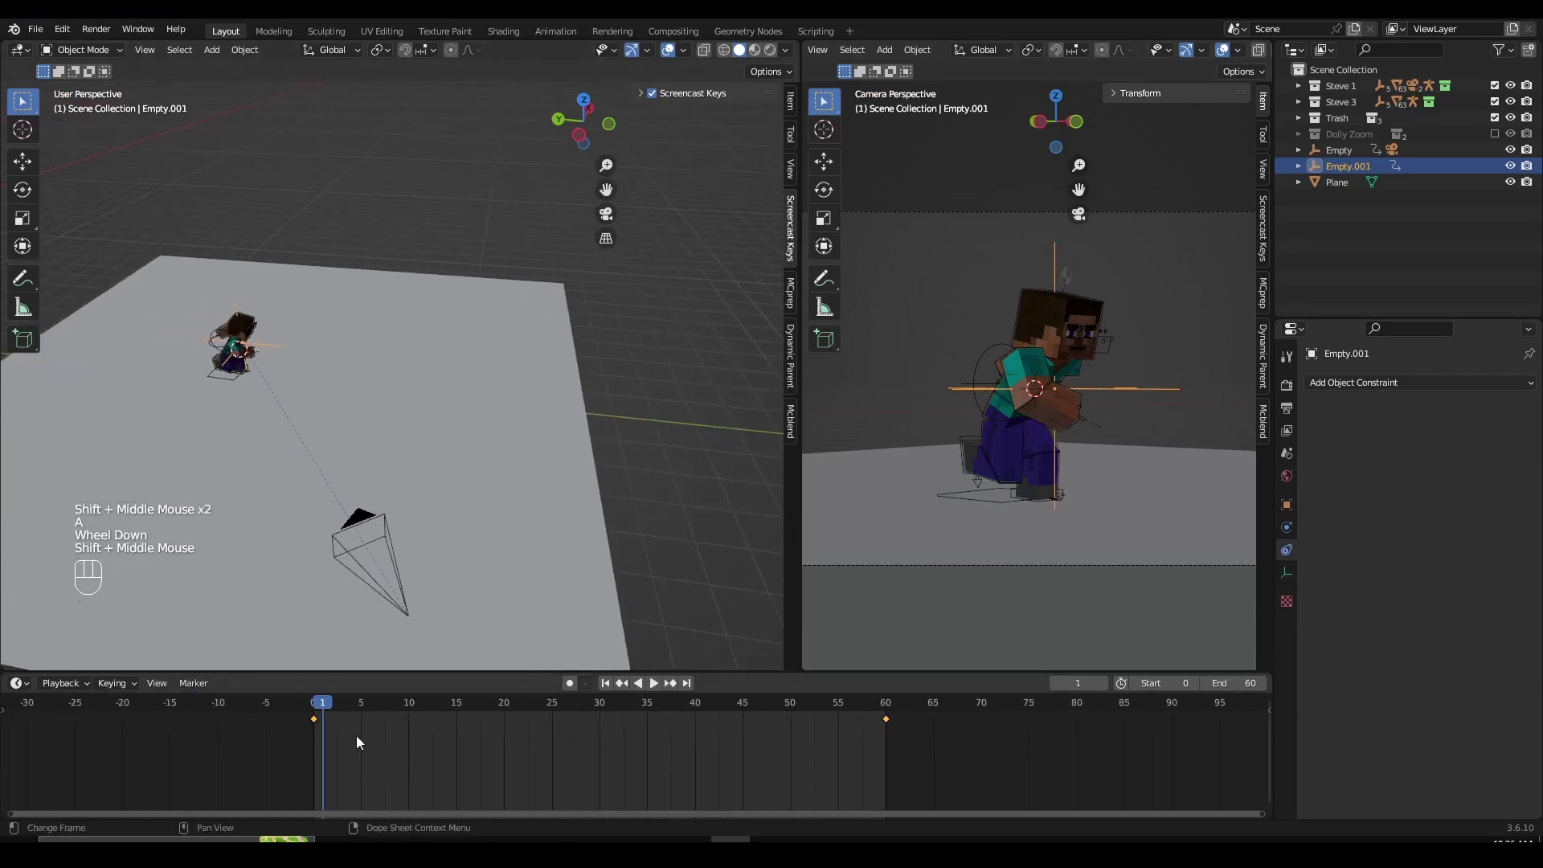
key(t)
click(355, 733)
key(space)
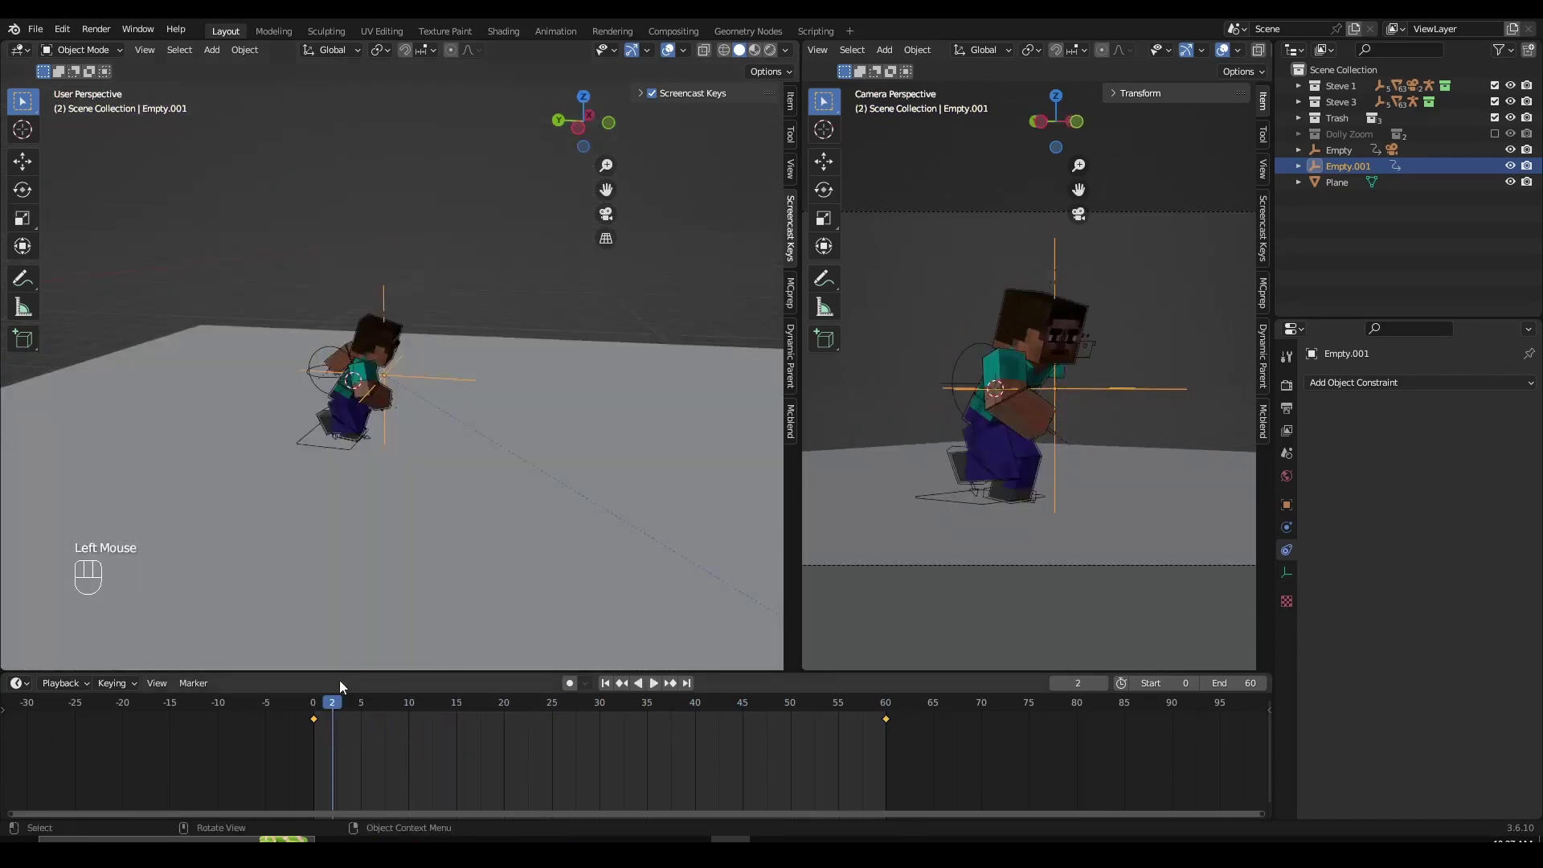
Return to frame 0 and delete all of the target empty's keyframes
mouse_move(338, 707)
mouse_down()
mouse_move(646, 707)
mouse_move(314, 707)
mouse_up()
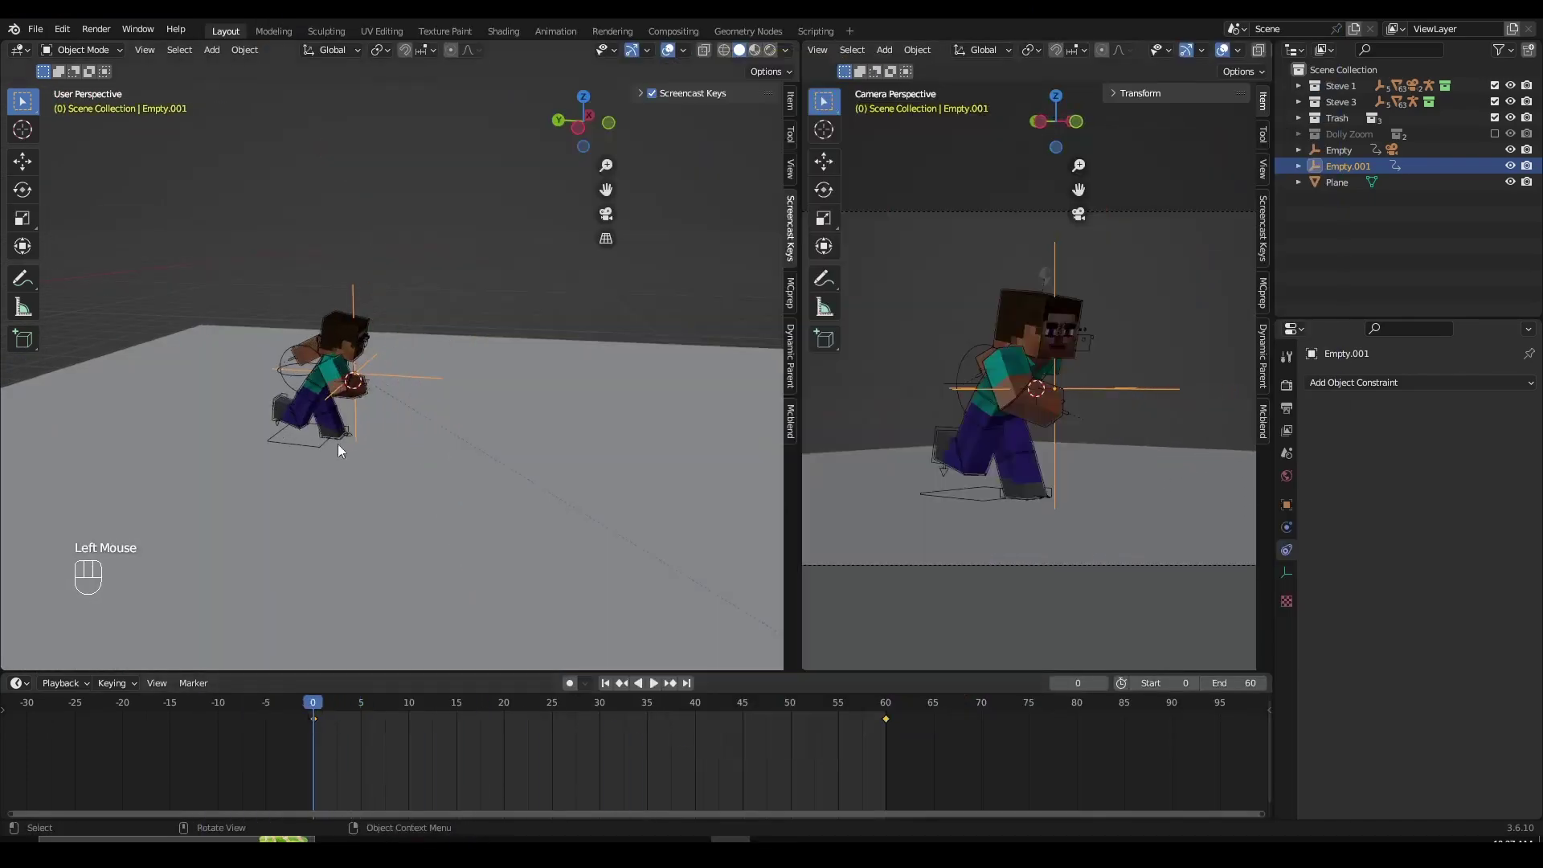
scroll(399, 368, up, 1)
click(402, 370)
key(g)
right_click(411, 393)
middle_drag(333, 346, 328, 352)
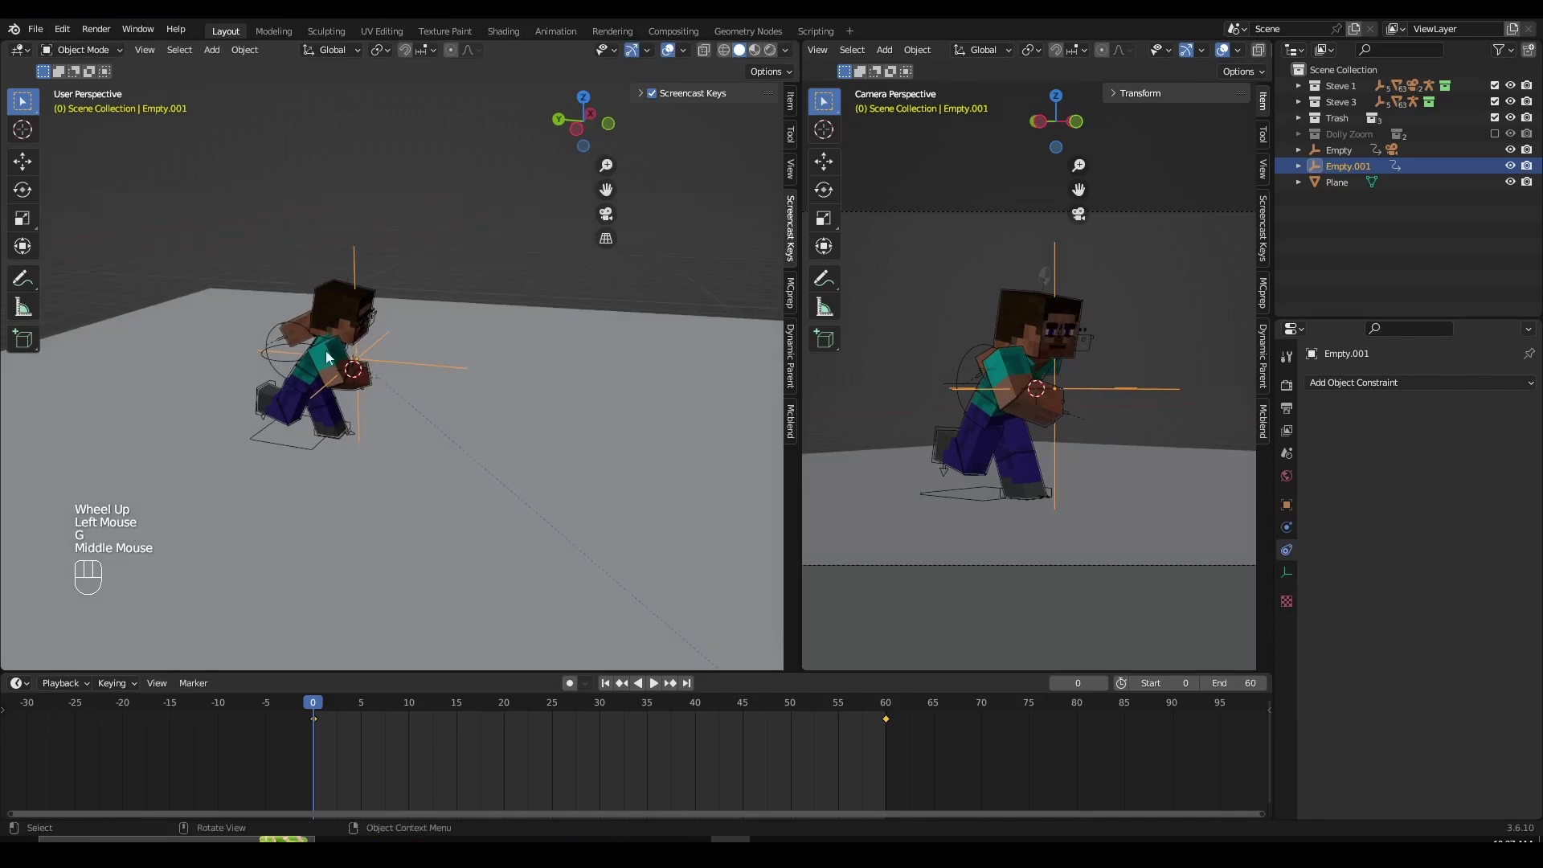
scroll(327, 352, up, 1)
key(a)
key(x)
click(352, 736)
Select the running character rig's Root bone in Pose Mode and return to Object Mode
middle_drag(450, 385, 479, 386)
scroll(437, 380, up, 2)
click(369, 331)
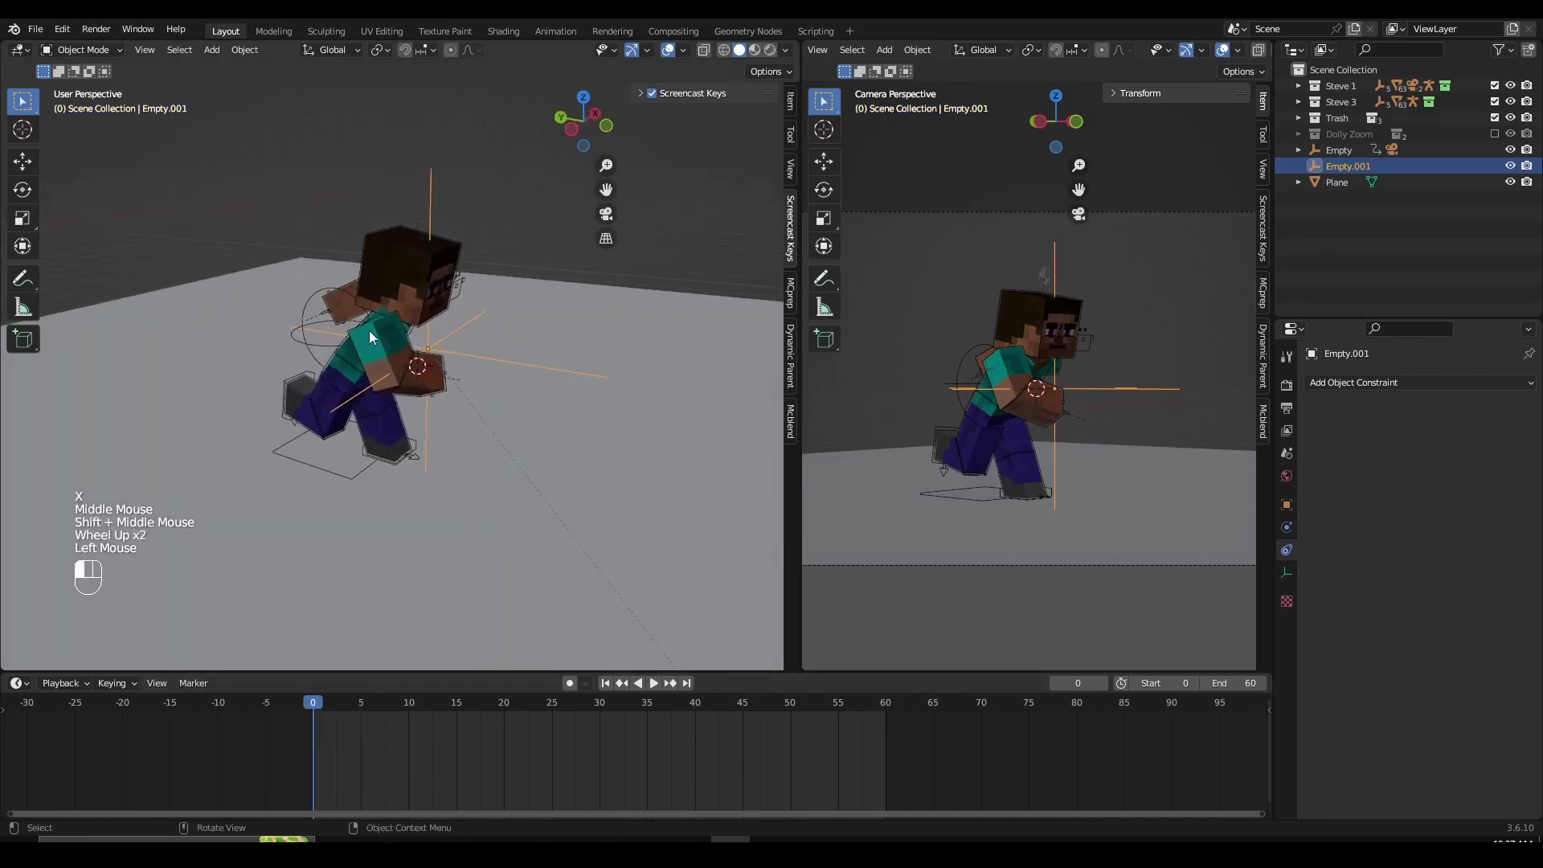
click(334, 370)
click(314, 358)
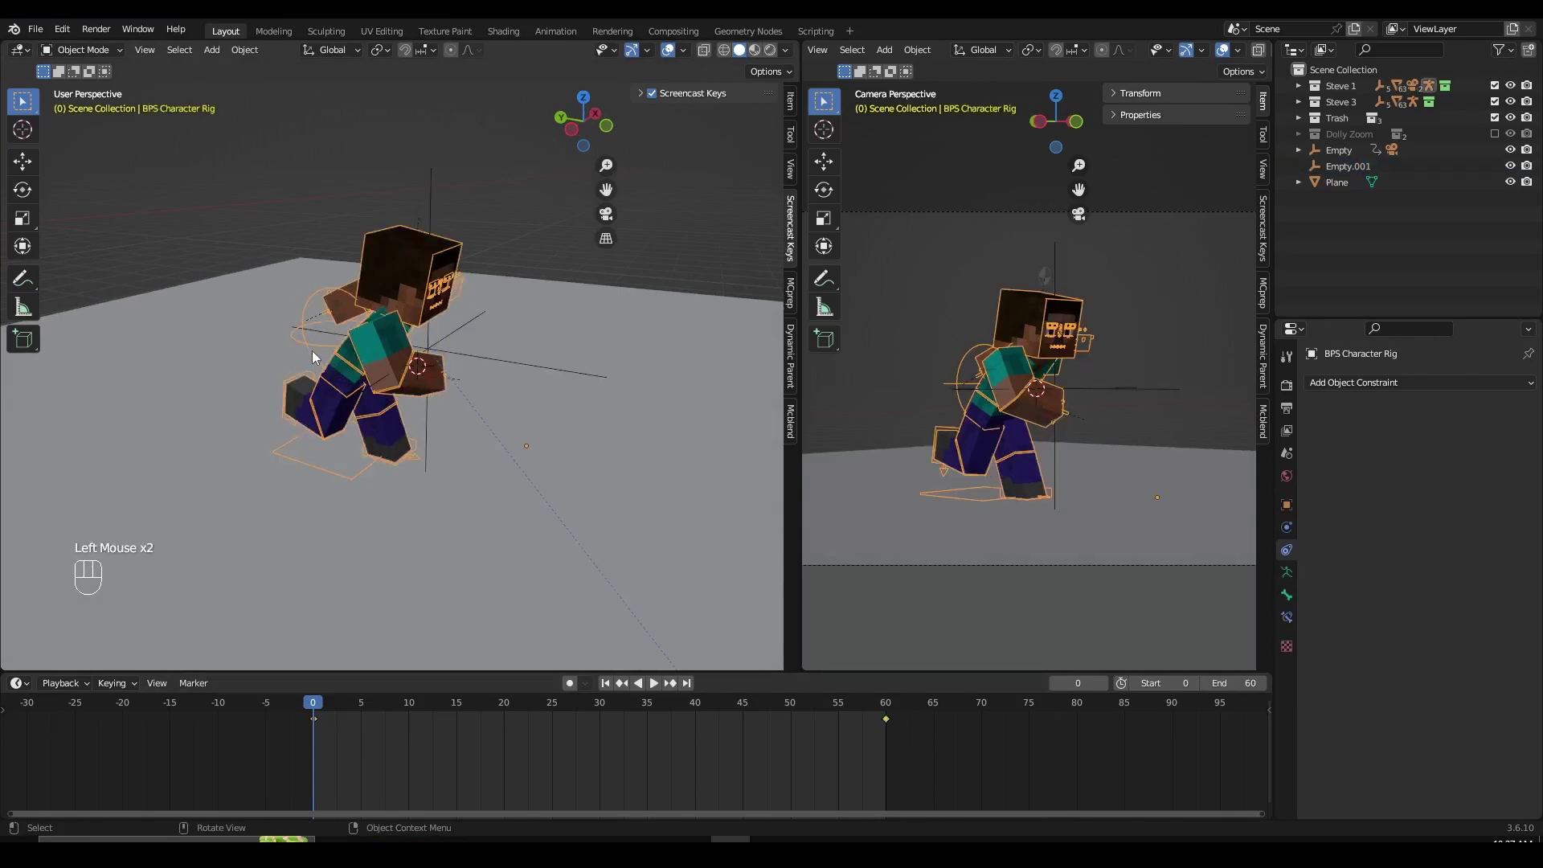
key(ctrl+Tab)
click(347, 481)
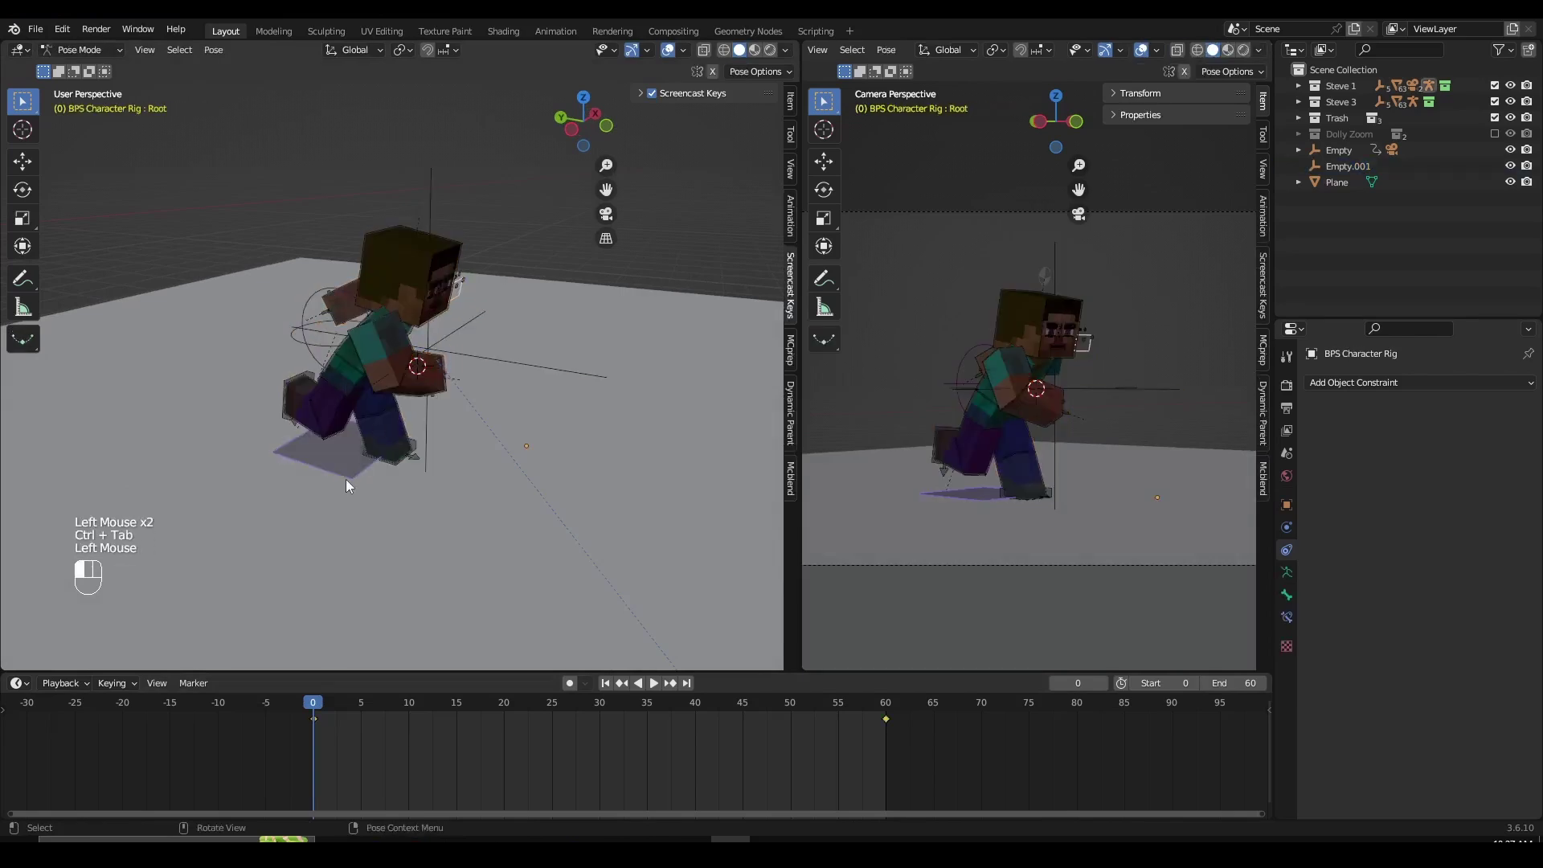
key(g)
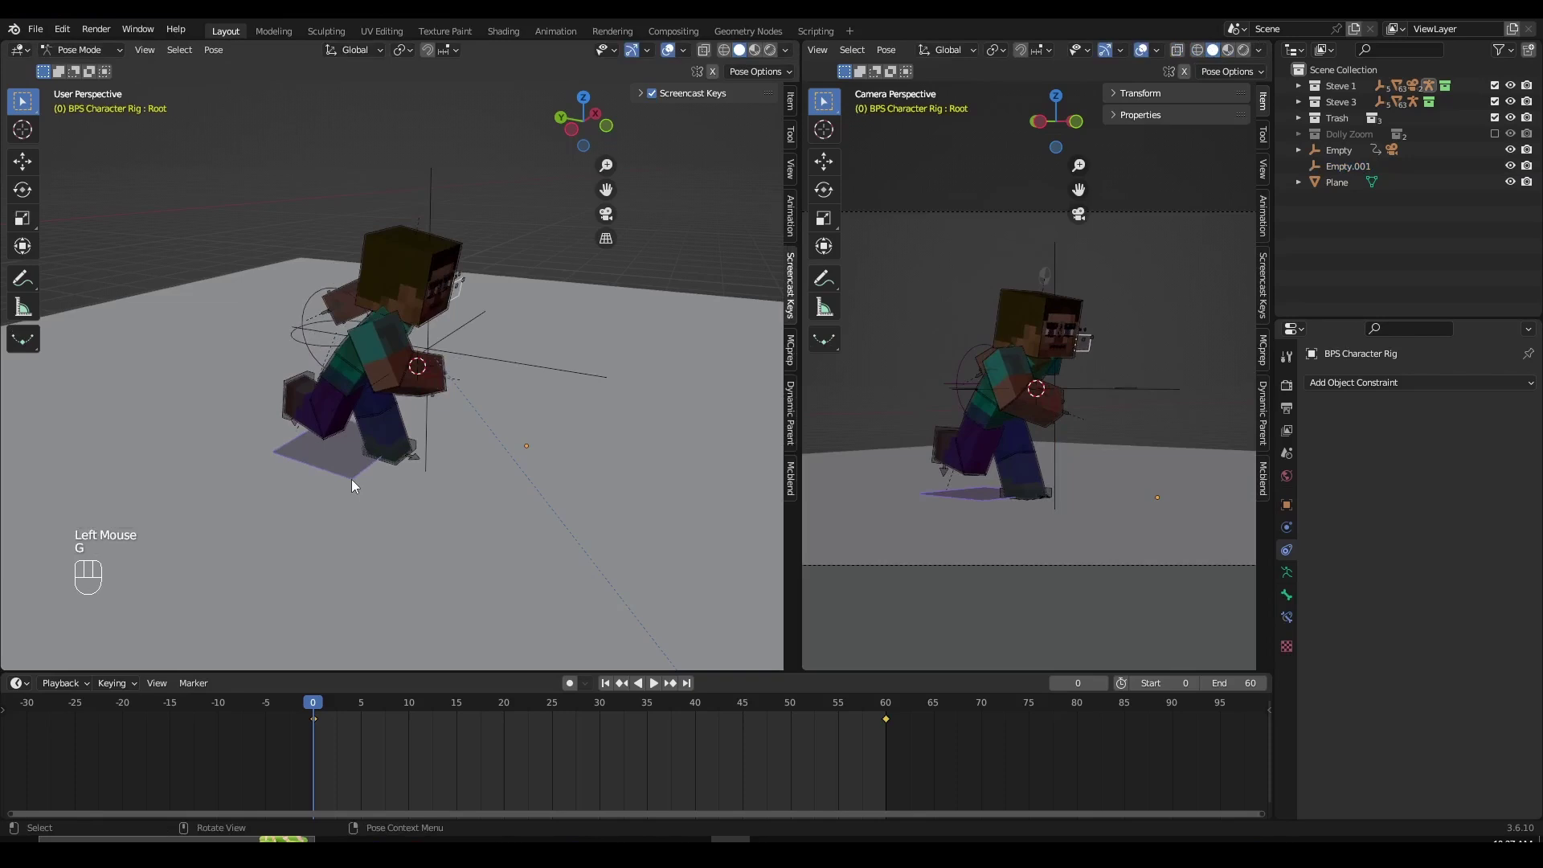
key(ctrl+Tab)
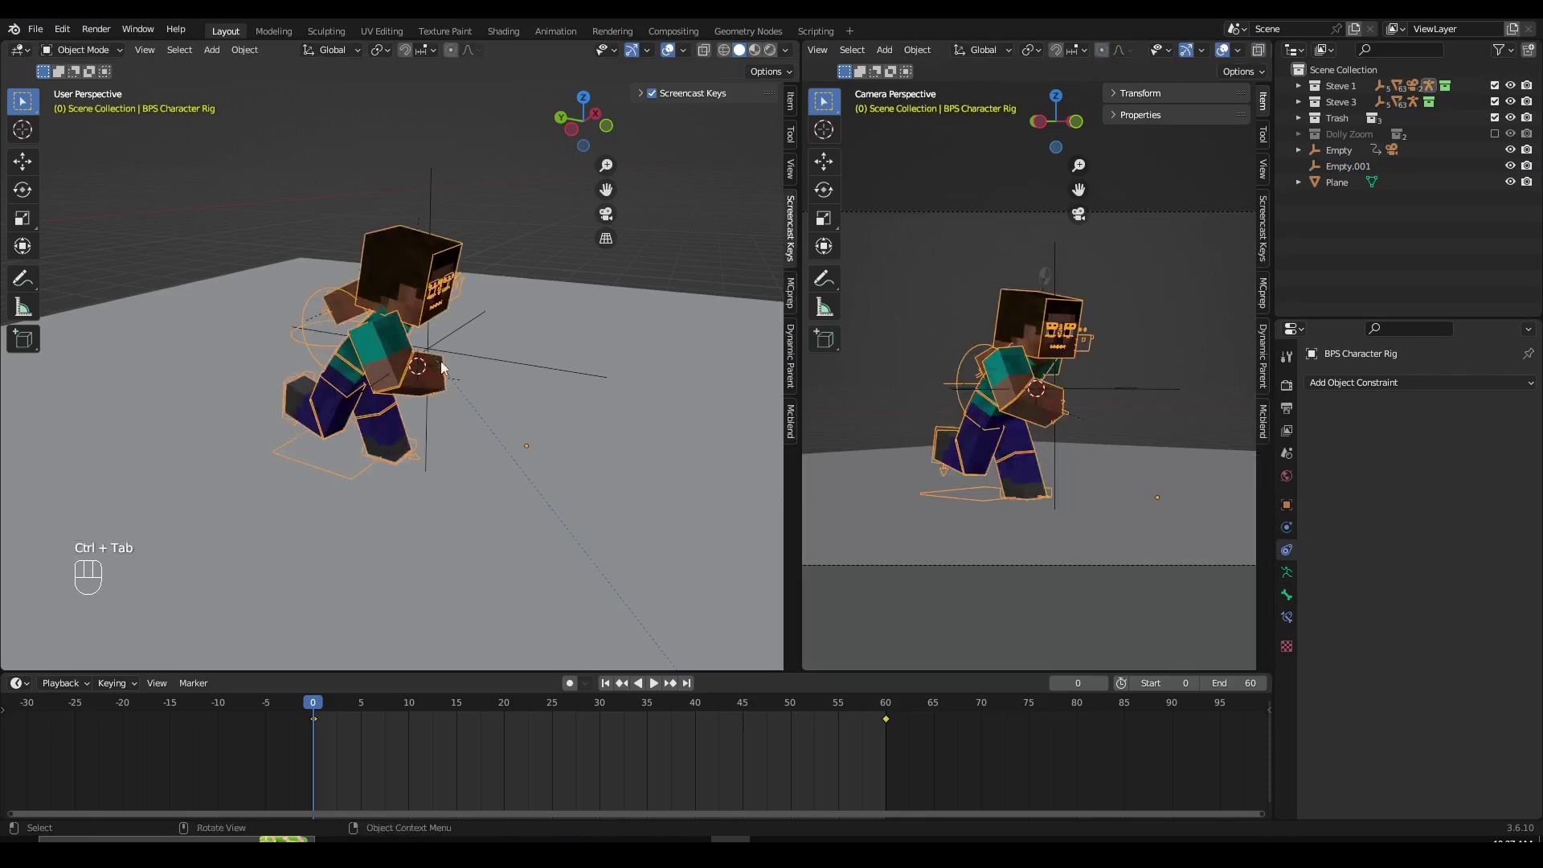
Parent Empty.001 to the running character's rig using the Bone option, with the rig as the active object
middle_drag(416, 359, 348, 389)
scroll(320, 459, up, 1)
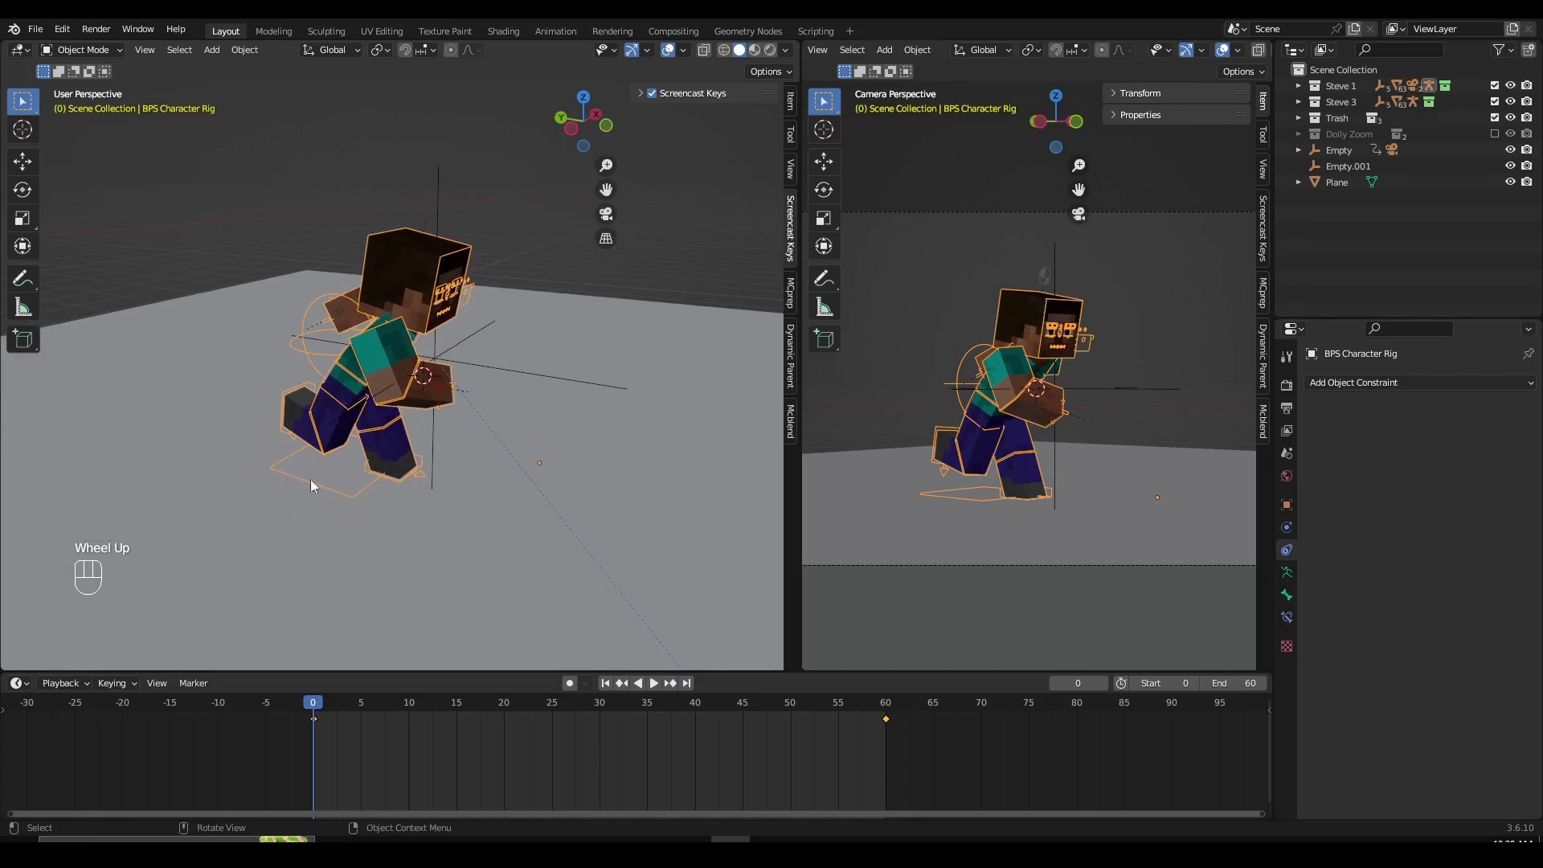
middle_drag(310, 479, 505, 360)
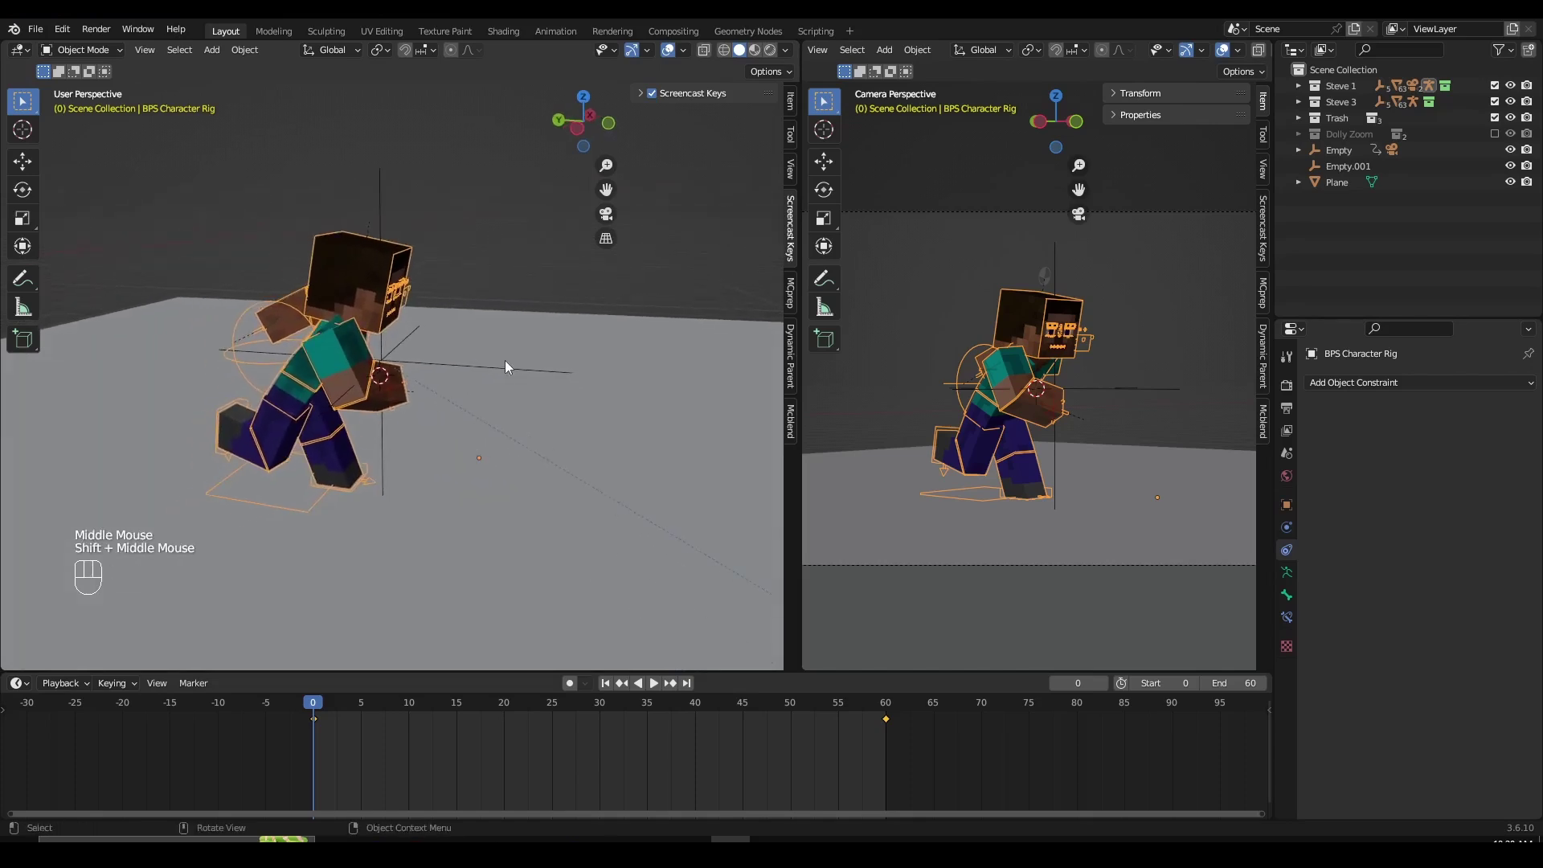
click(464, 368)
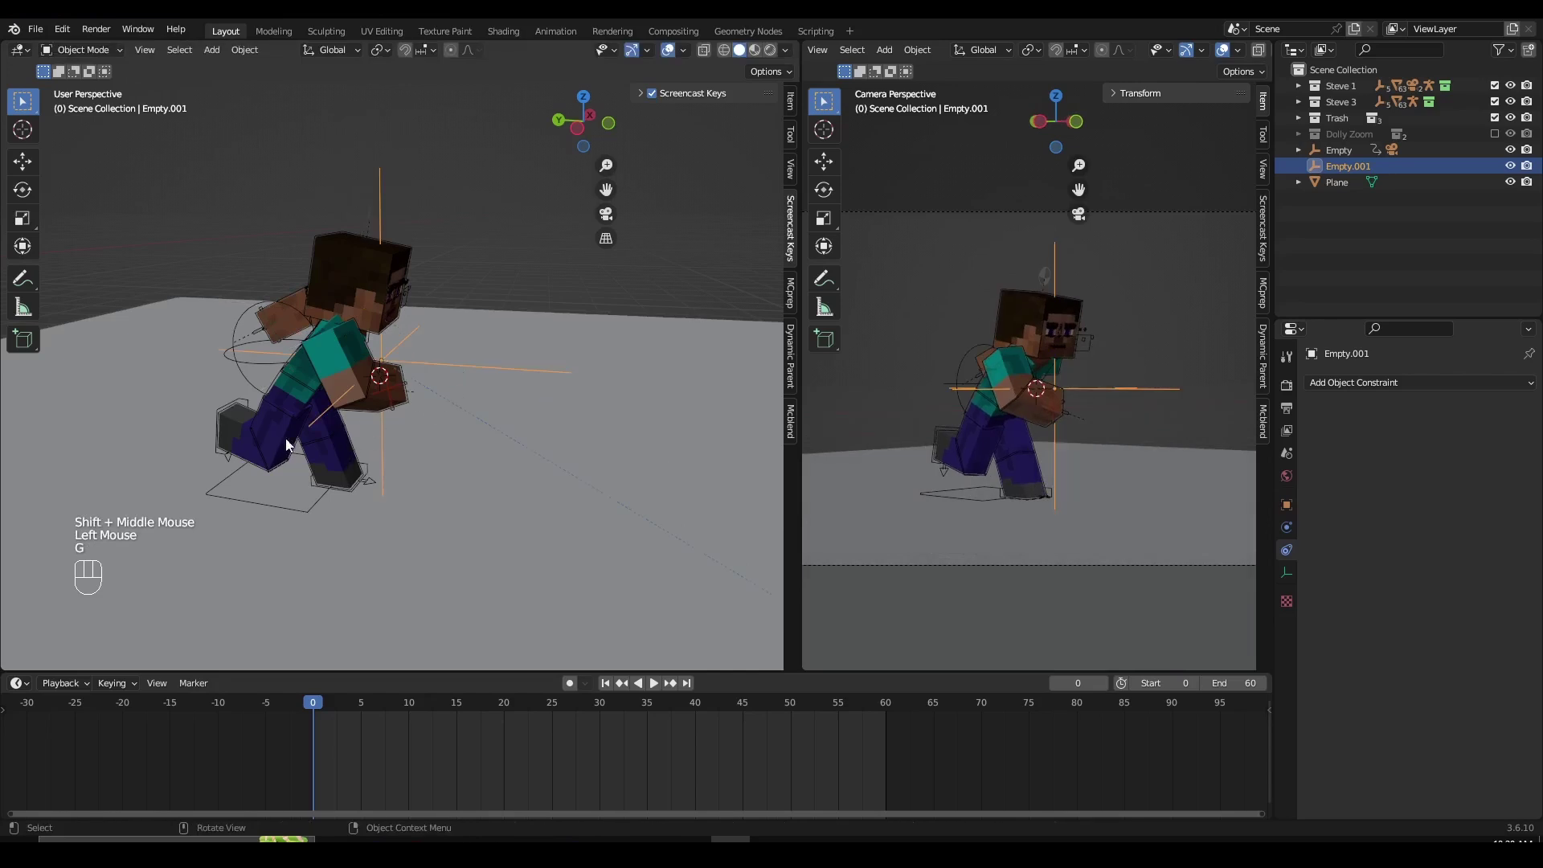
key(g)
shift+click(226, 408)
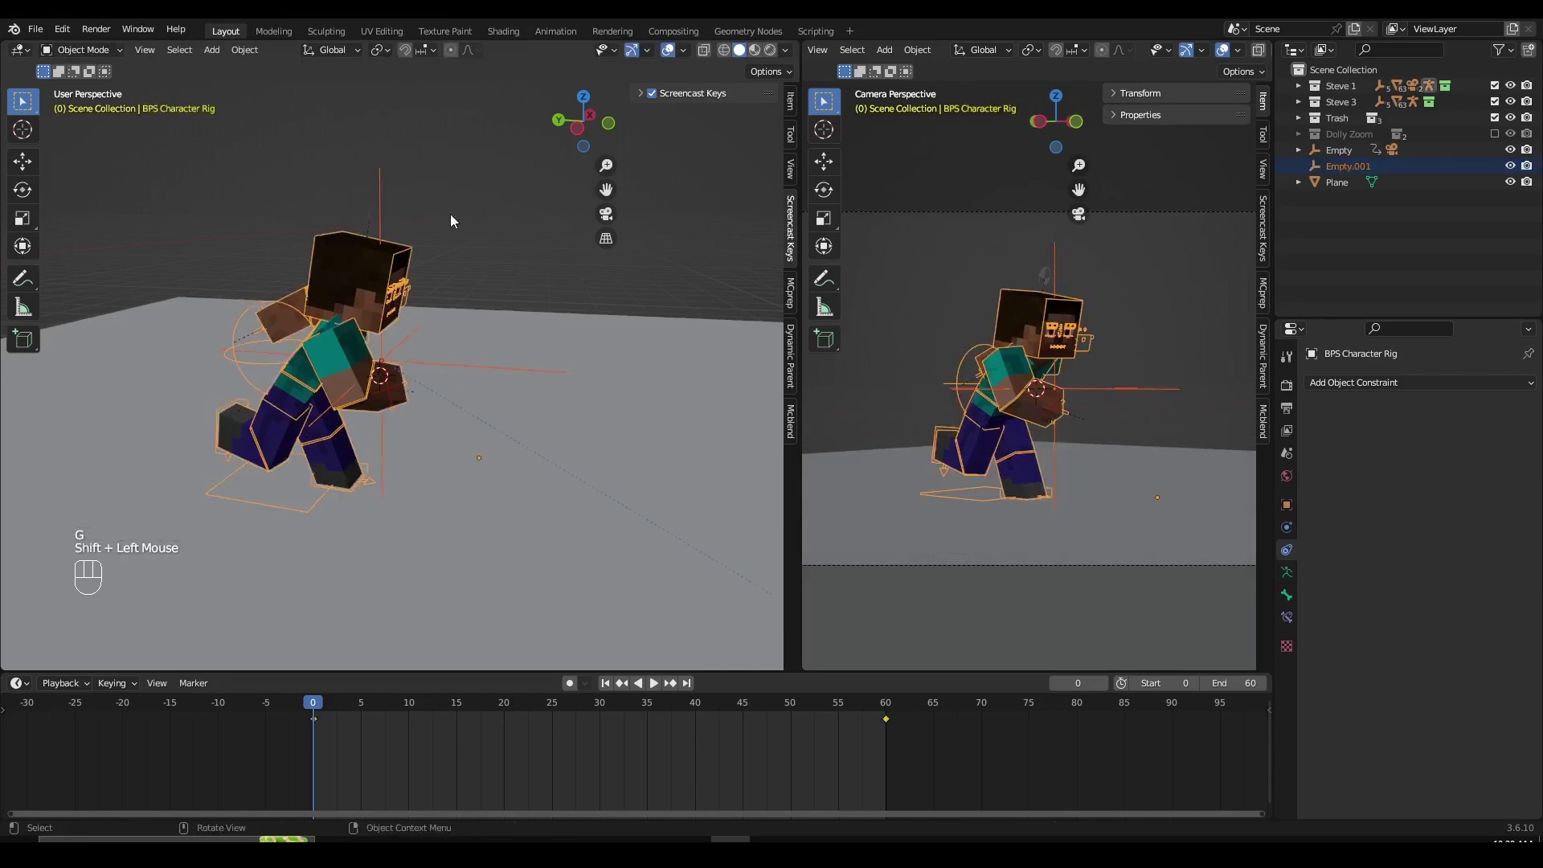
key(g)
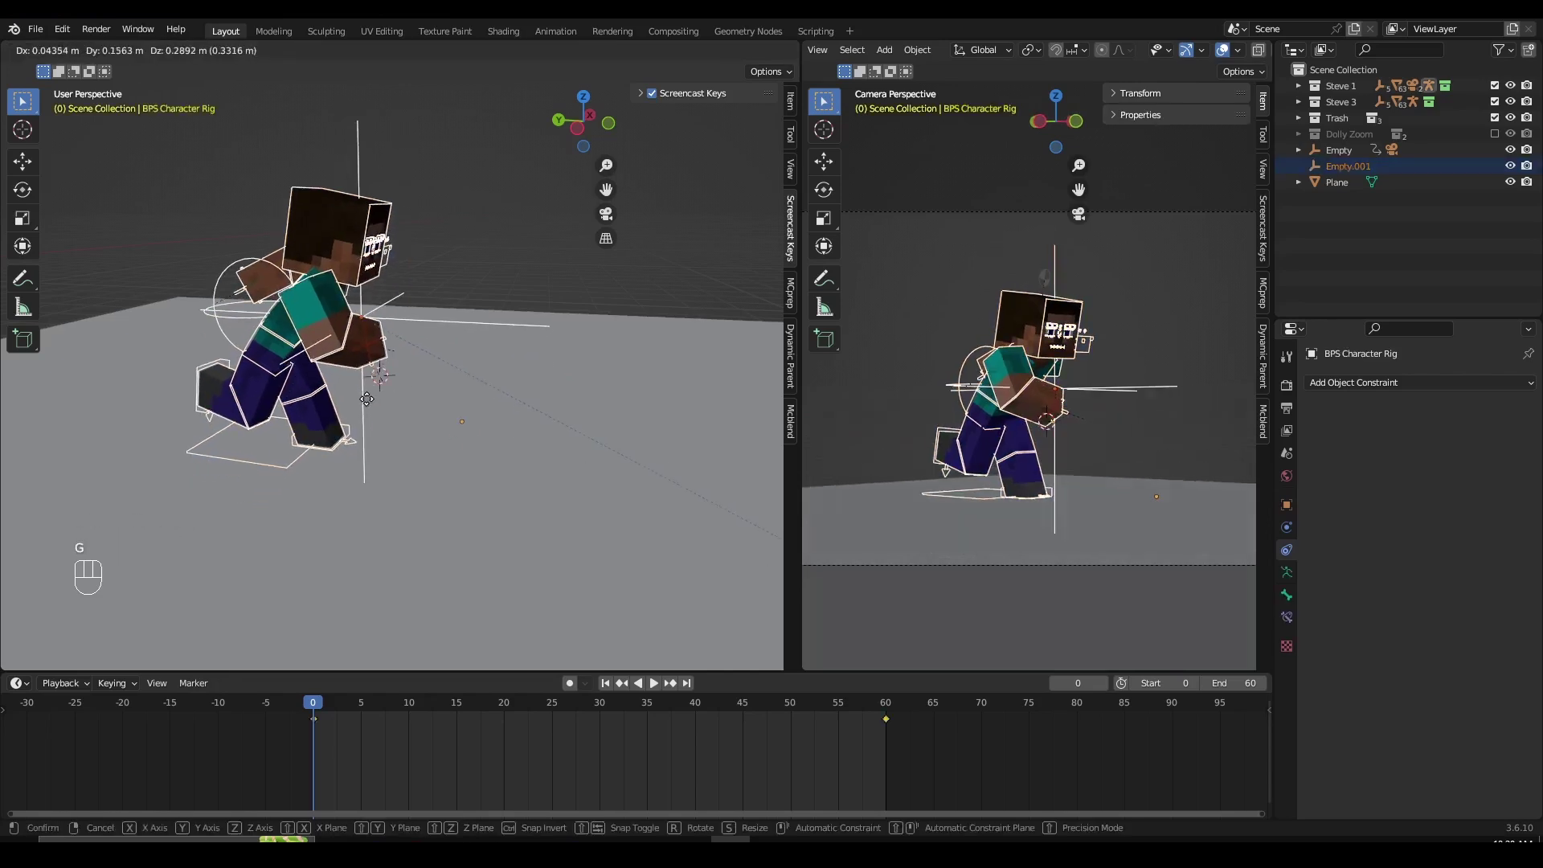
key(ctrl)
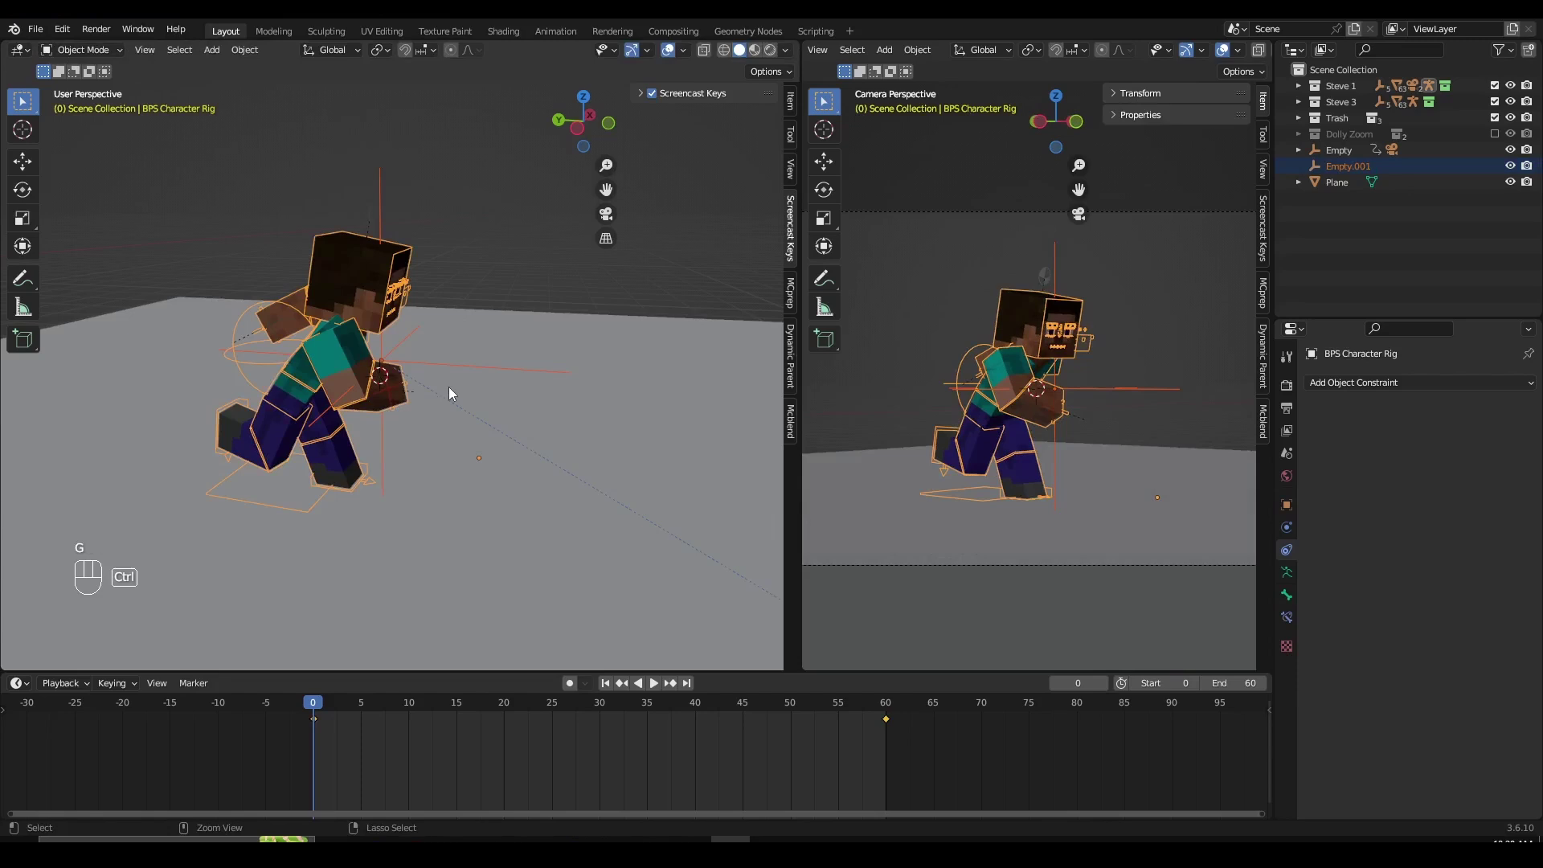
key(ctrl+p)
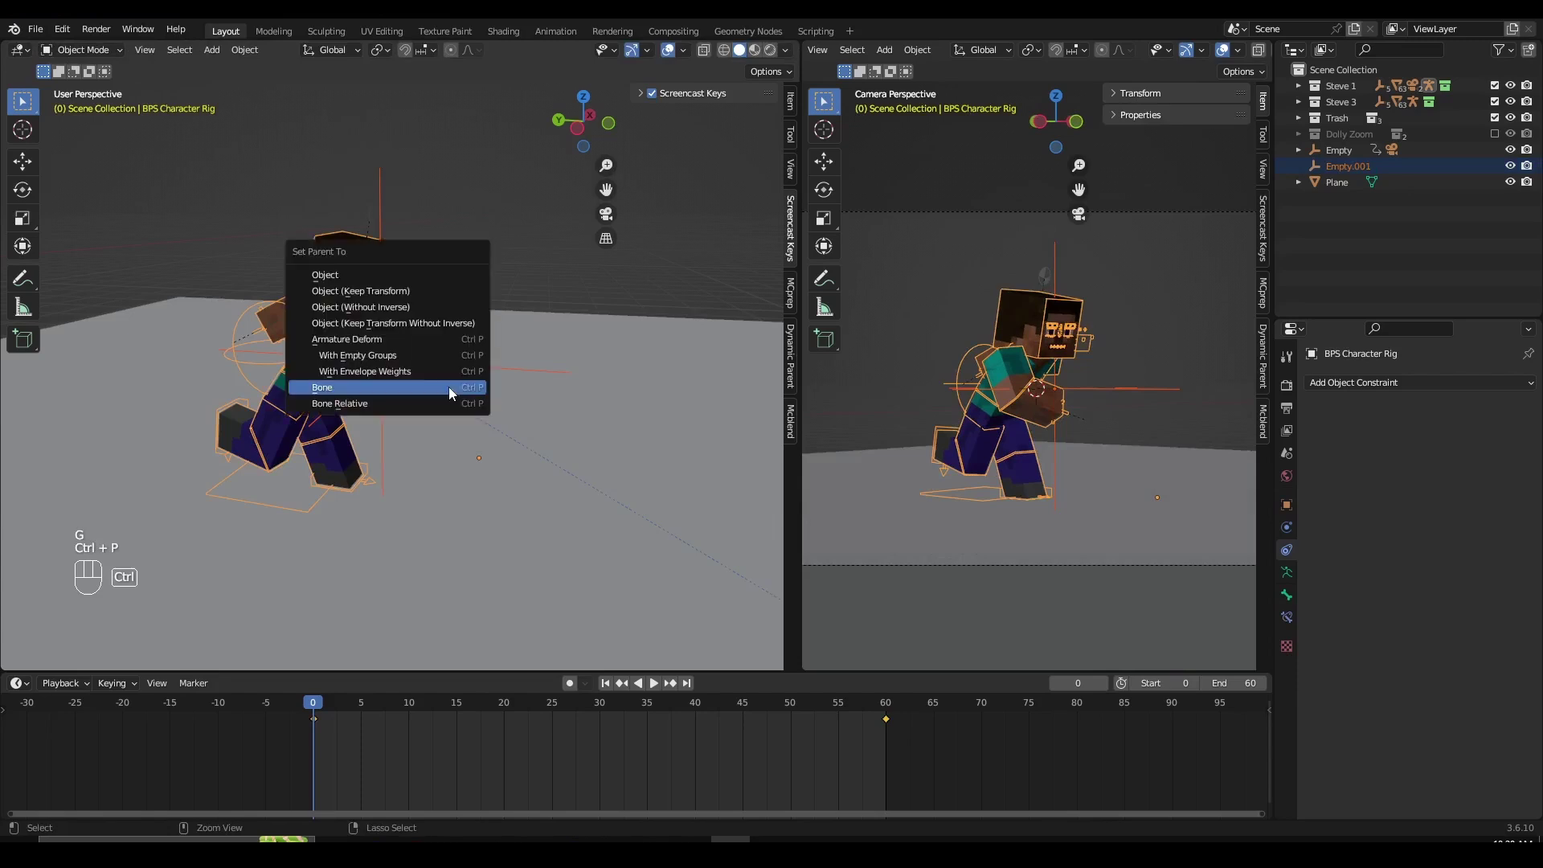
click(373, 385)
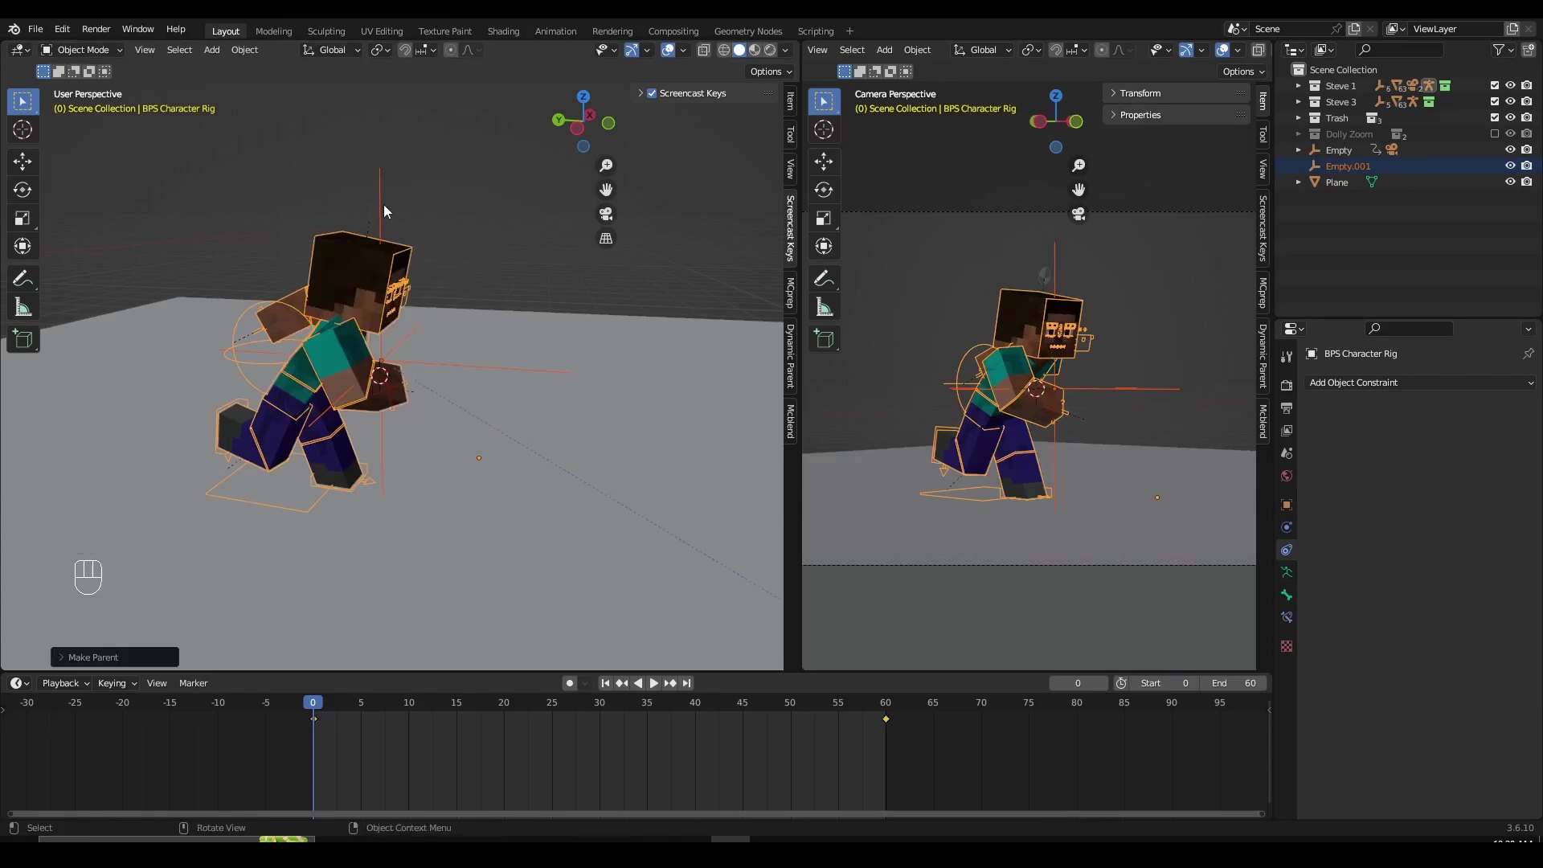
Play back the animation and inspect the parented empty in both viewports to check the camera tracking
key(space)
key(space)
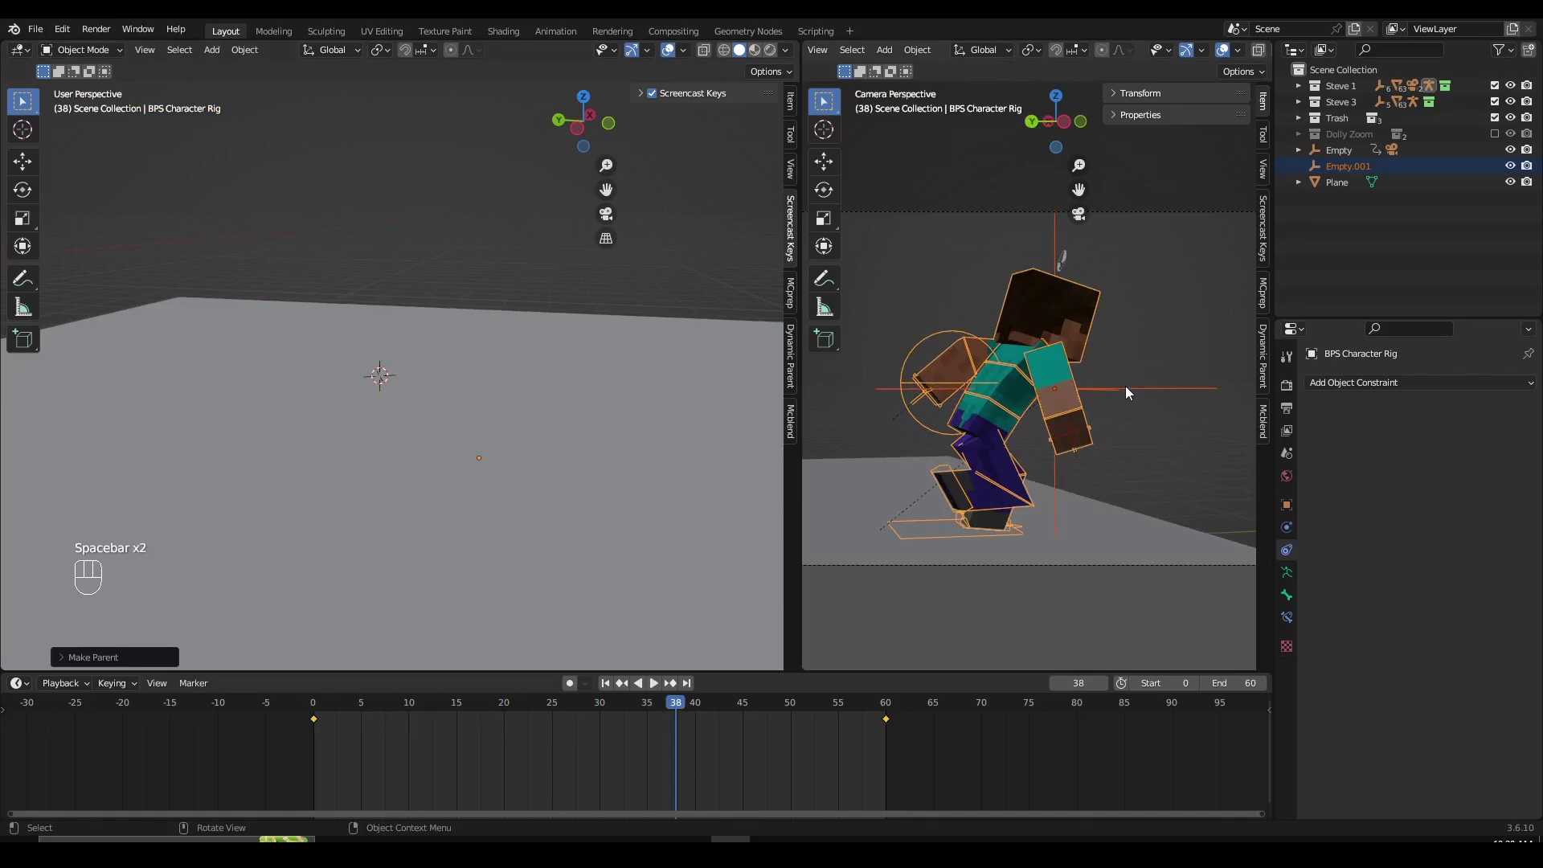
click(1130, 387)
key(g)
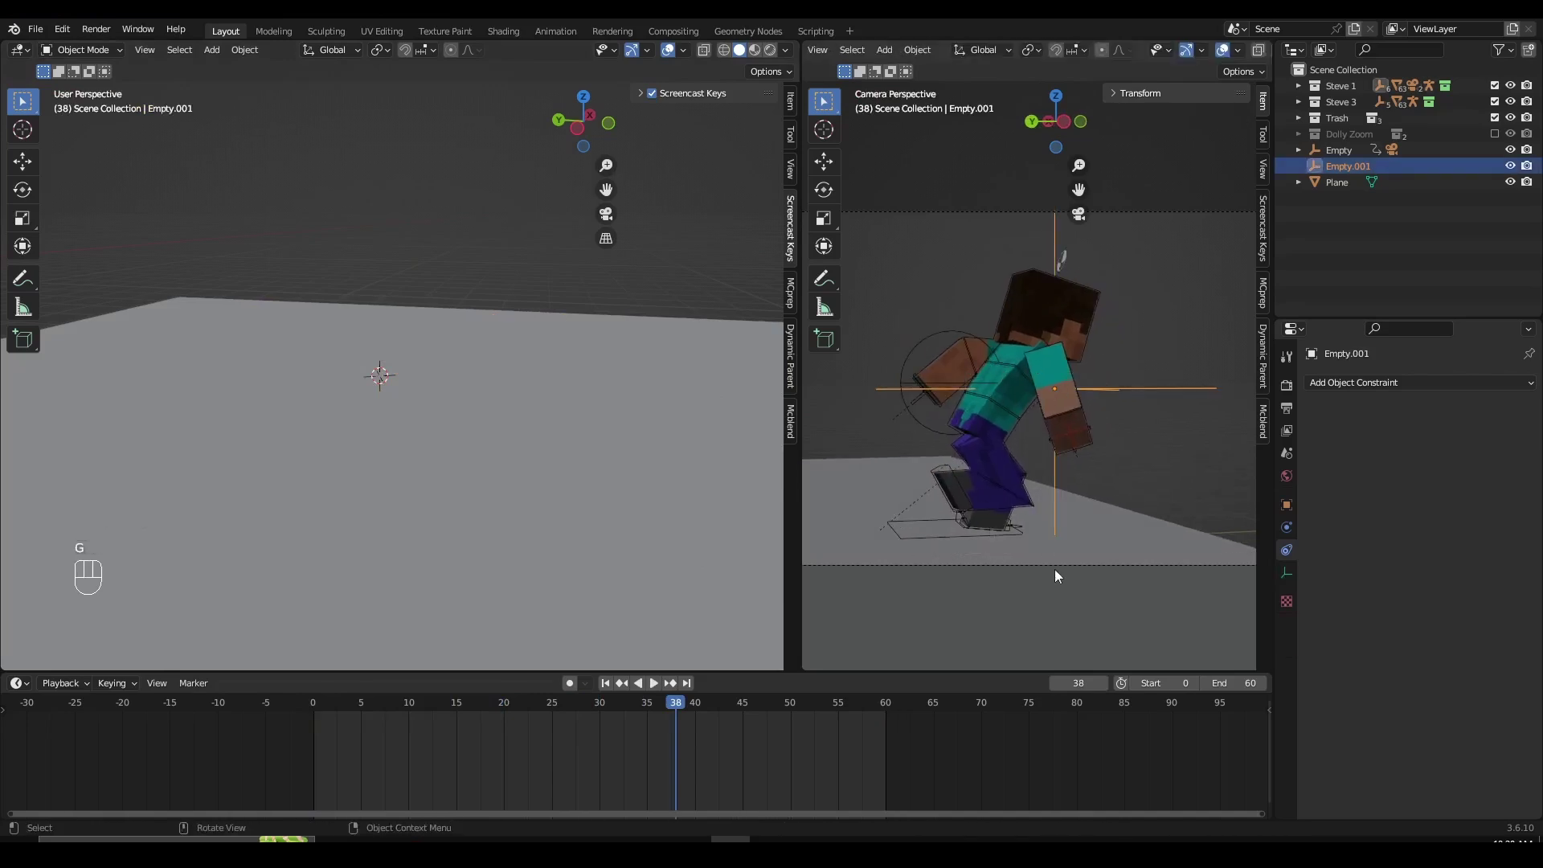
key(space)
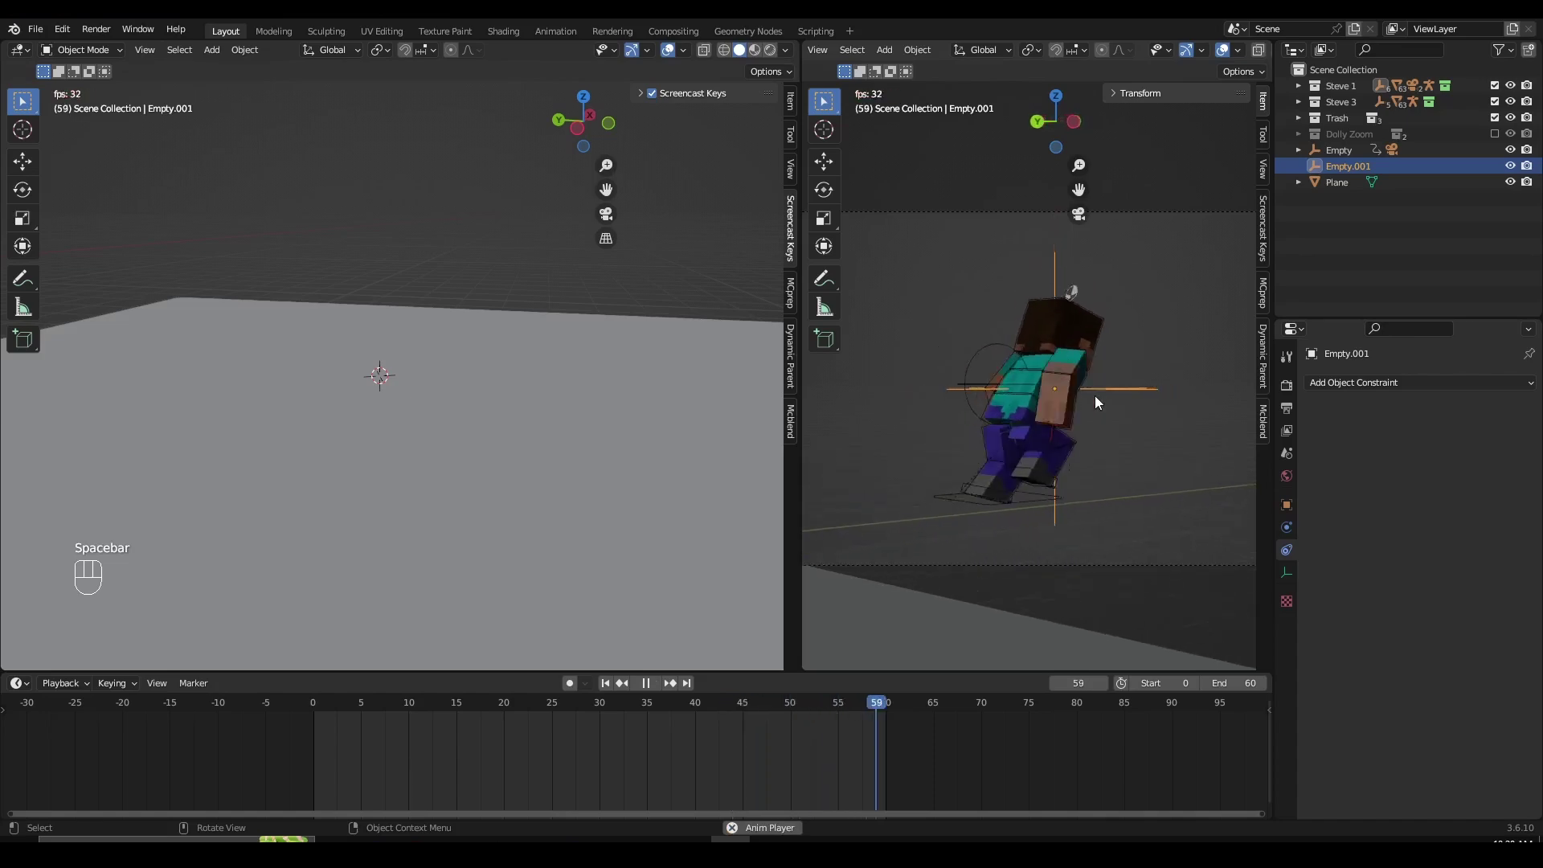
scroll(958, 411, down, 2)
scroll(992, 405, up, 2)
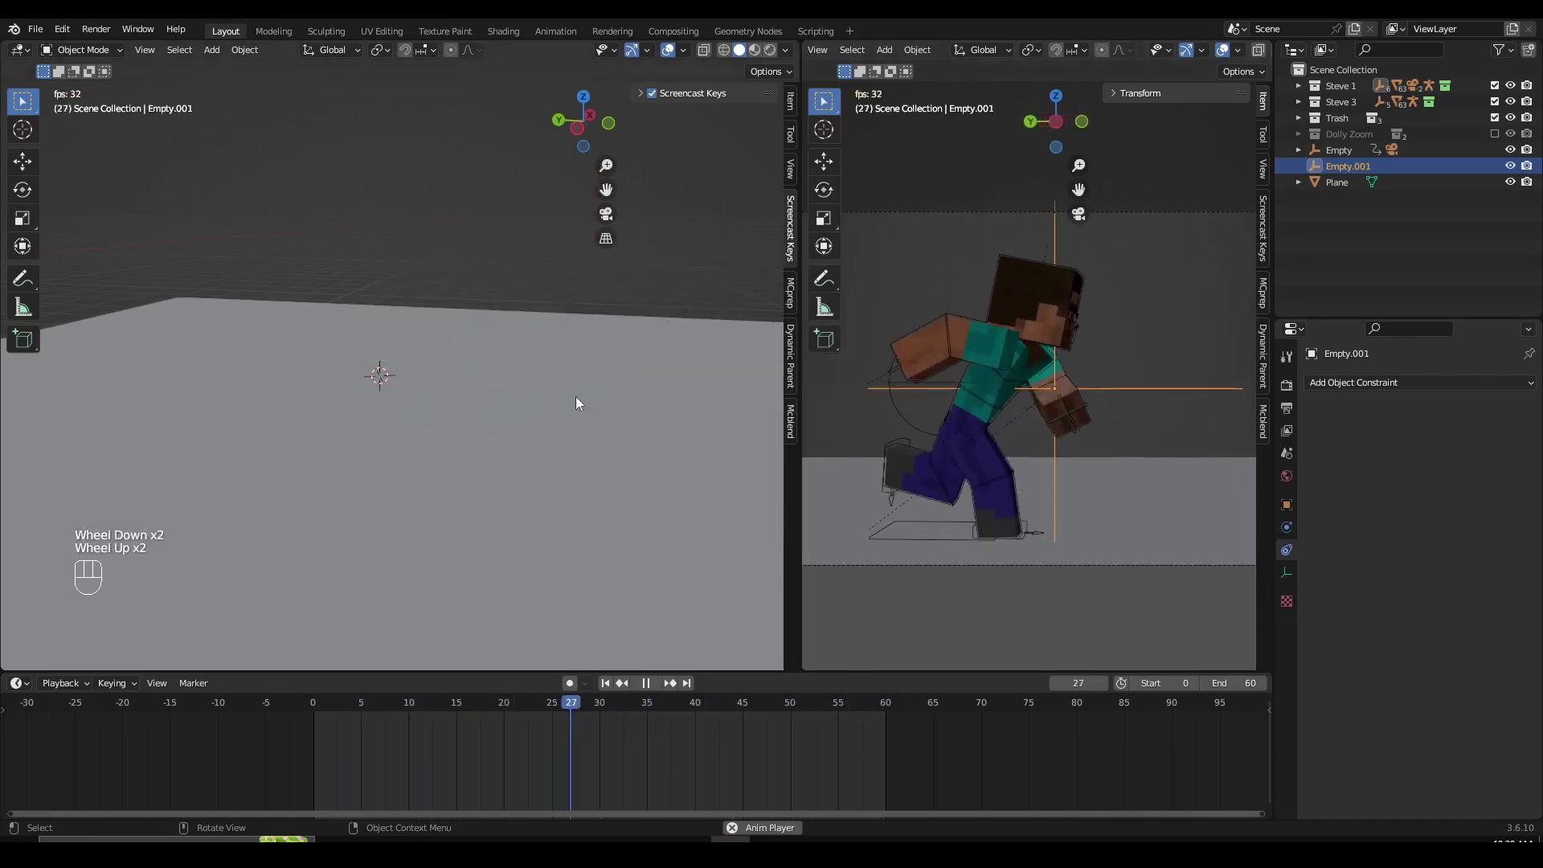
scroll(576, 406, down, 4)
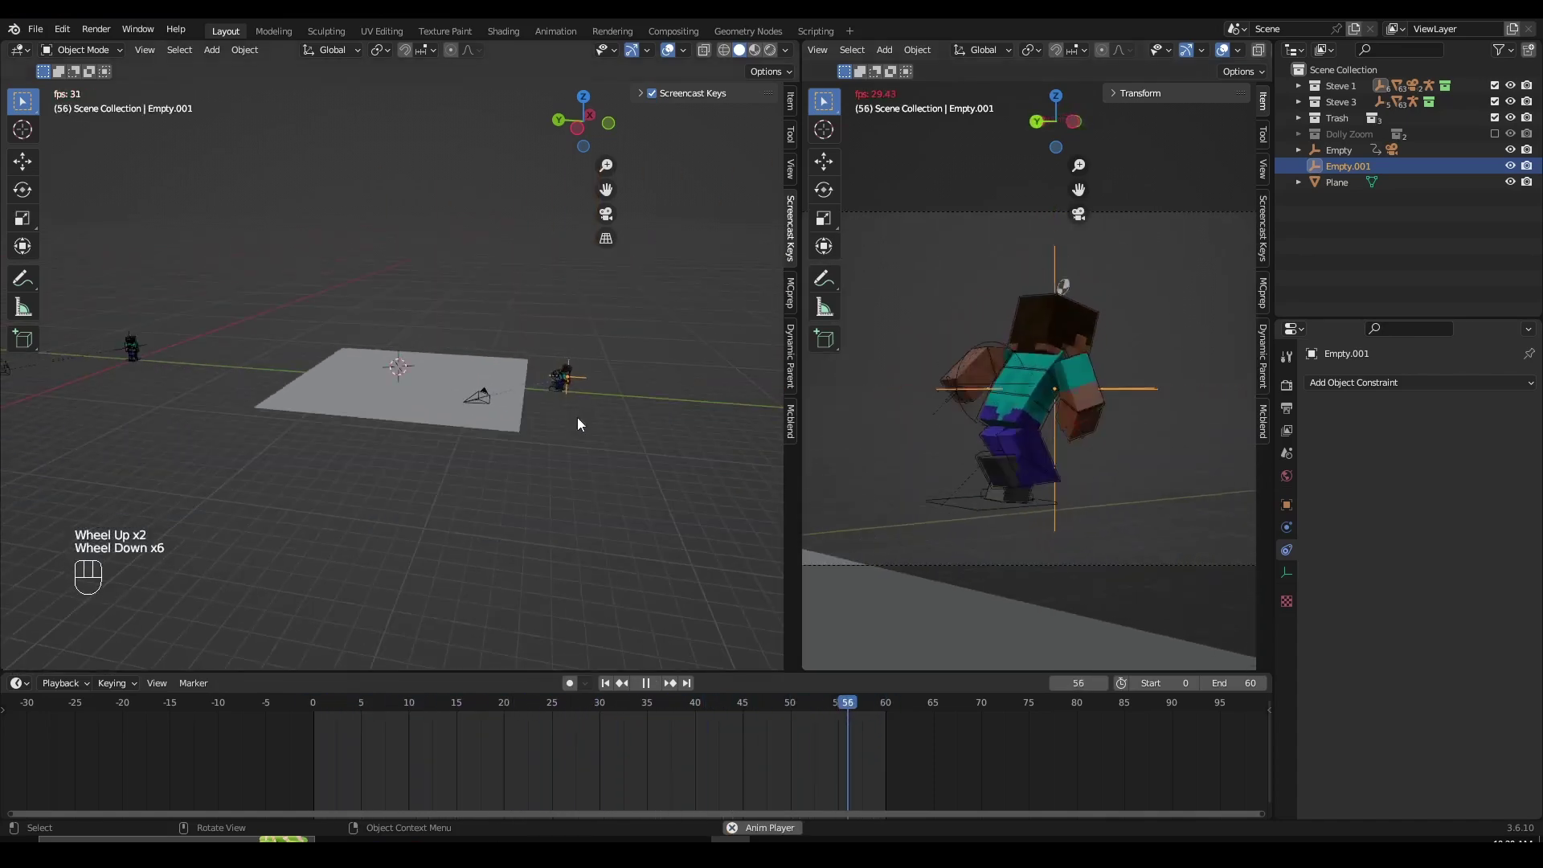
Select the tracking camera and replay the animation from near the start of the timeline
click(538, 434)
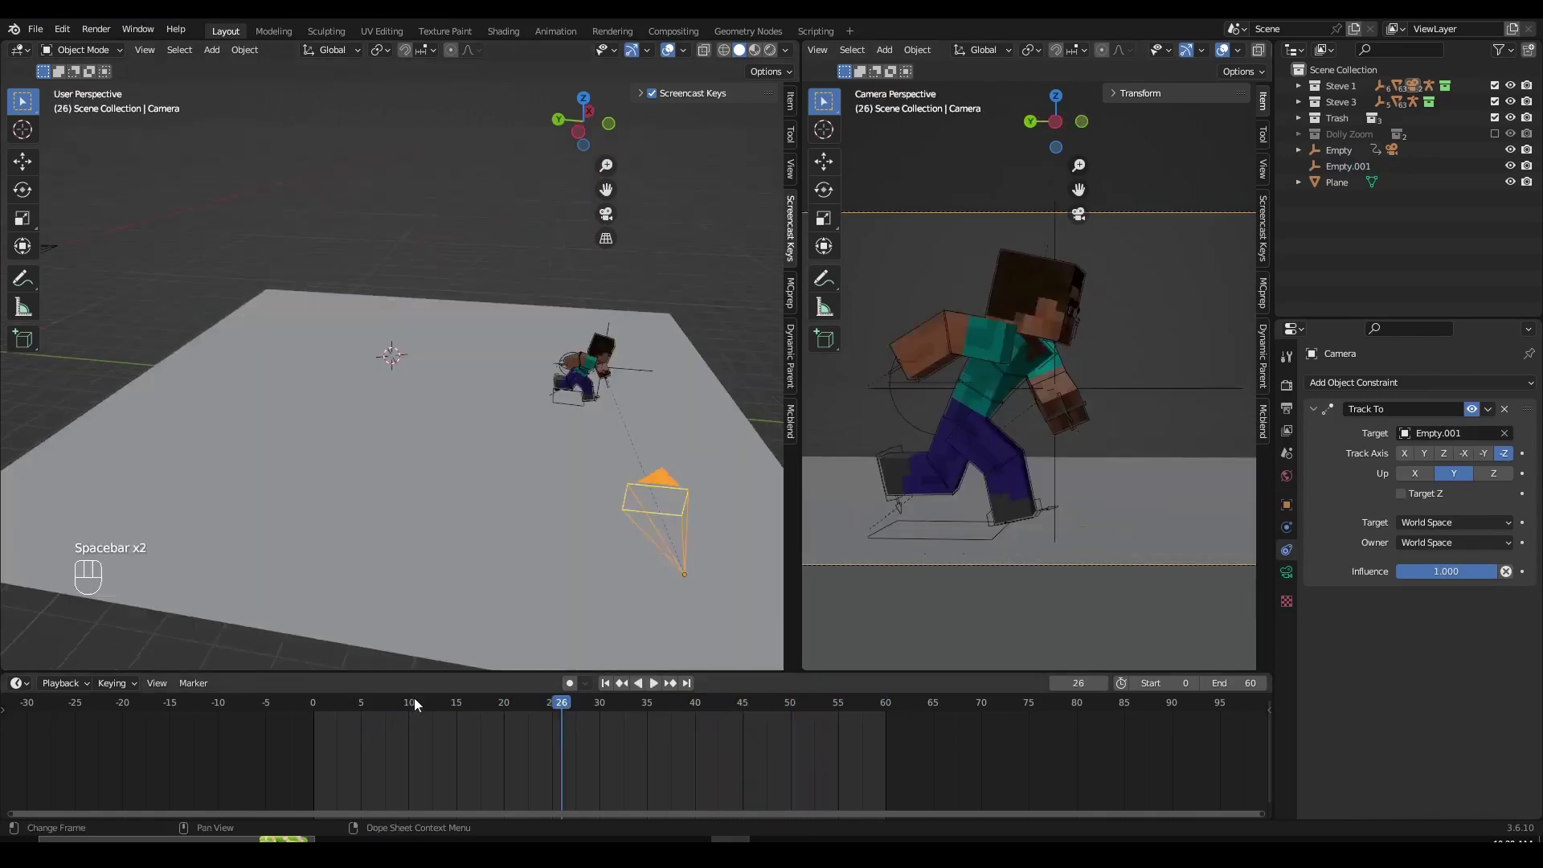
drag(408, 700, 322, 697)
middle_drag(480, 430, 428, 439)
scroll(429, 439, down, 1)
key(space)
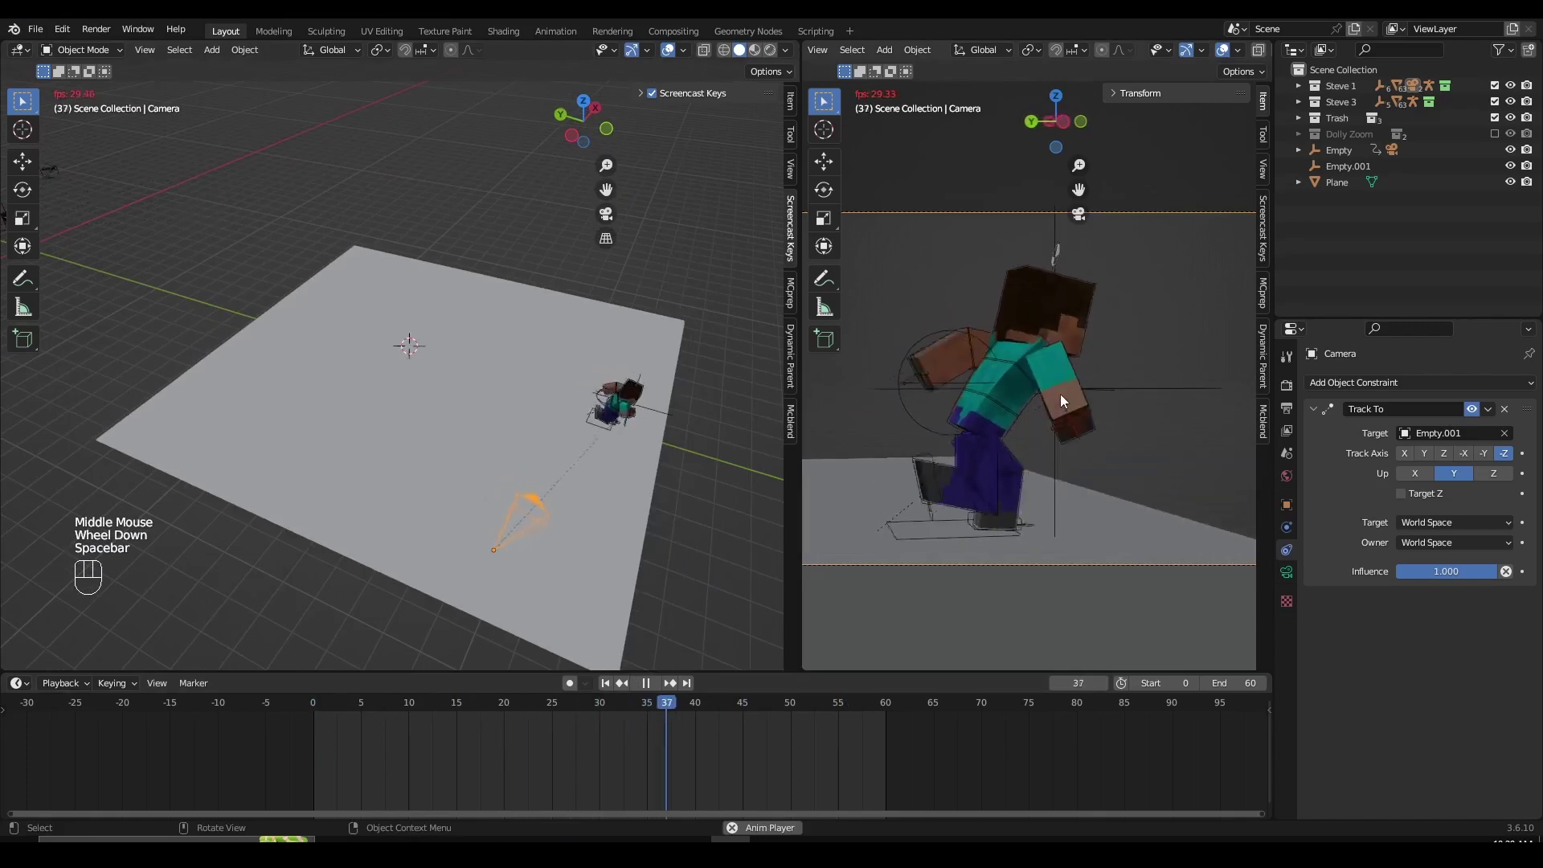
Stop the playback, return to frame 0 and deselect everything
key(space)
click(309, 706)
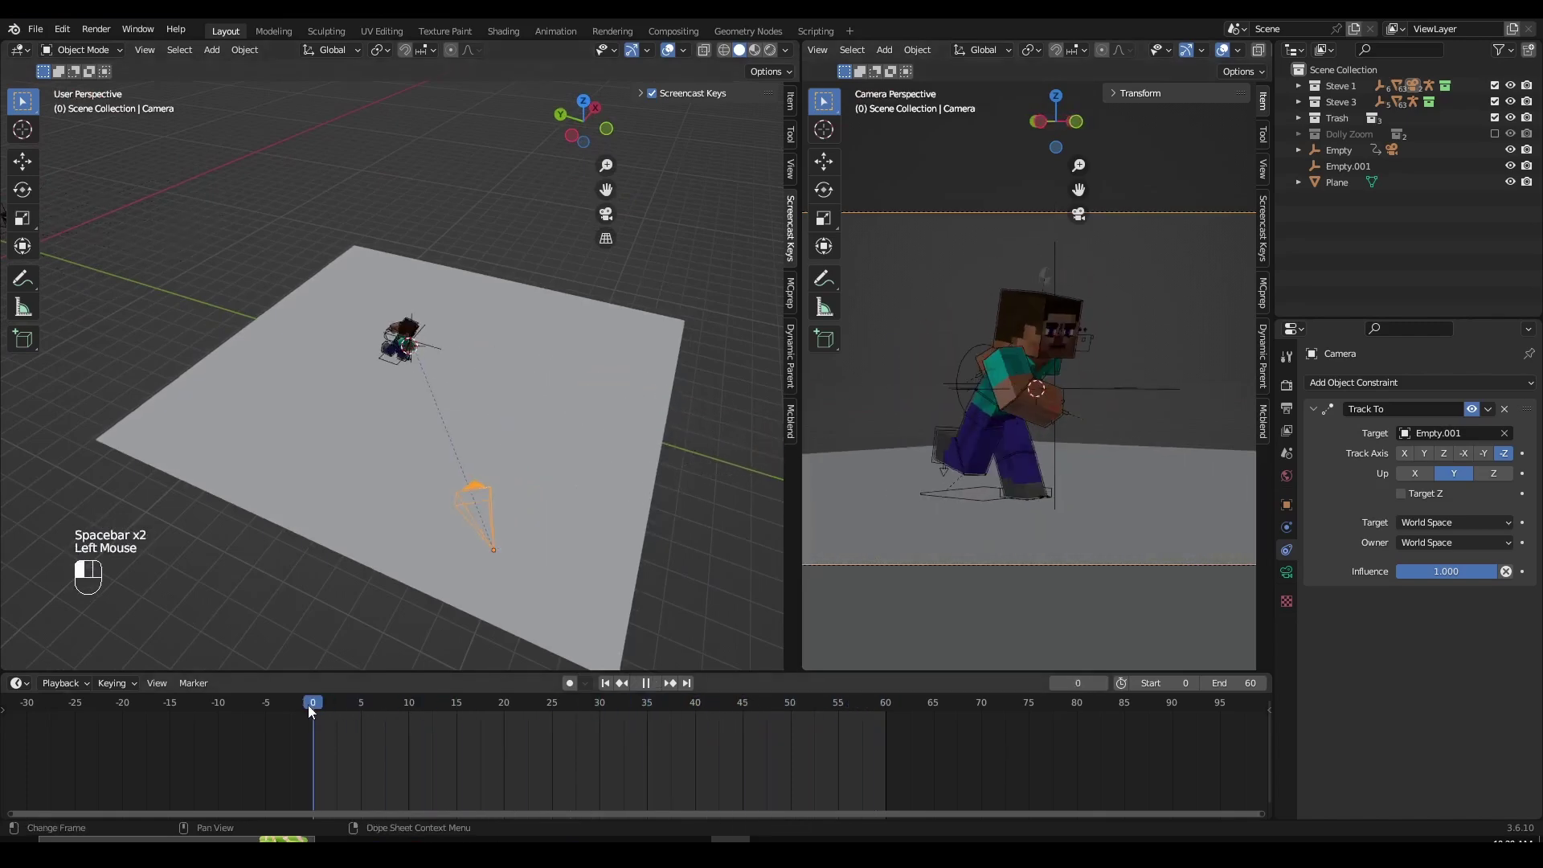
scroll(463, 441, down, 1)
middle_drag(463, 442, 508, 442)
scroll(509, 441, up, 1)
key(a)
key(a)
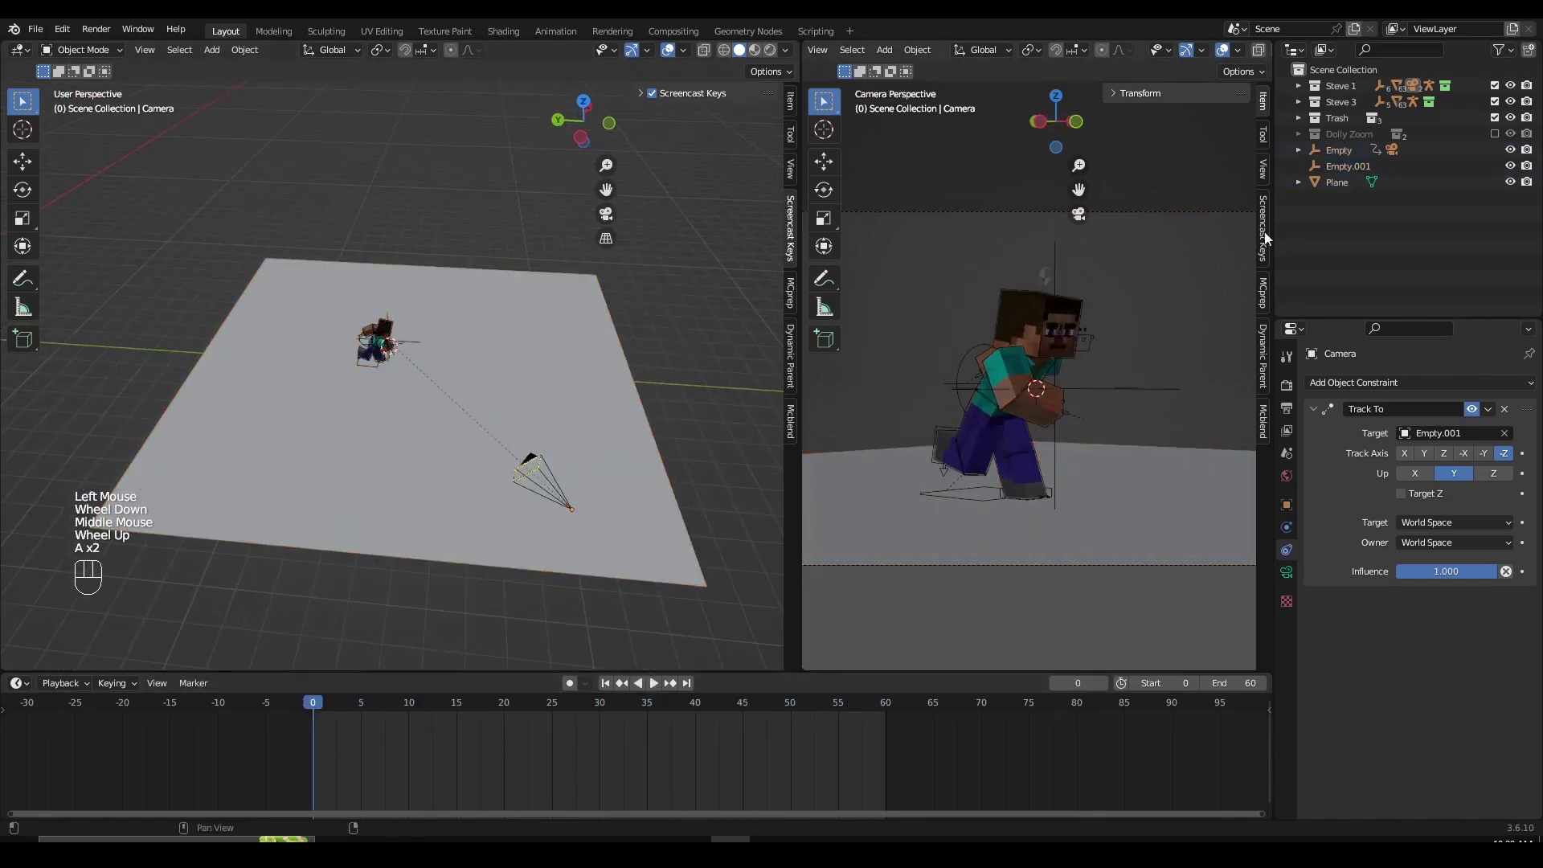
Hide both empties and the plane, exclude the Steve 1, Steve 3 and Trash collections, and enable the Dolly Zoom collection
drag(1510, 150, 1510, 183)
drag(1494, 85, 1494, 118)
click(1494, 133)
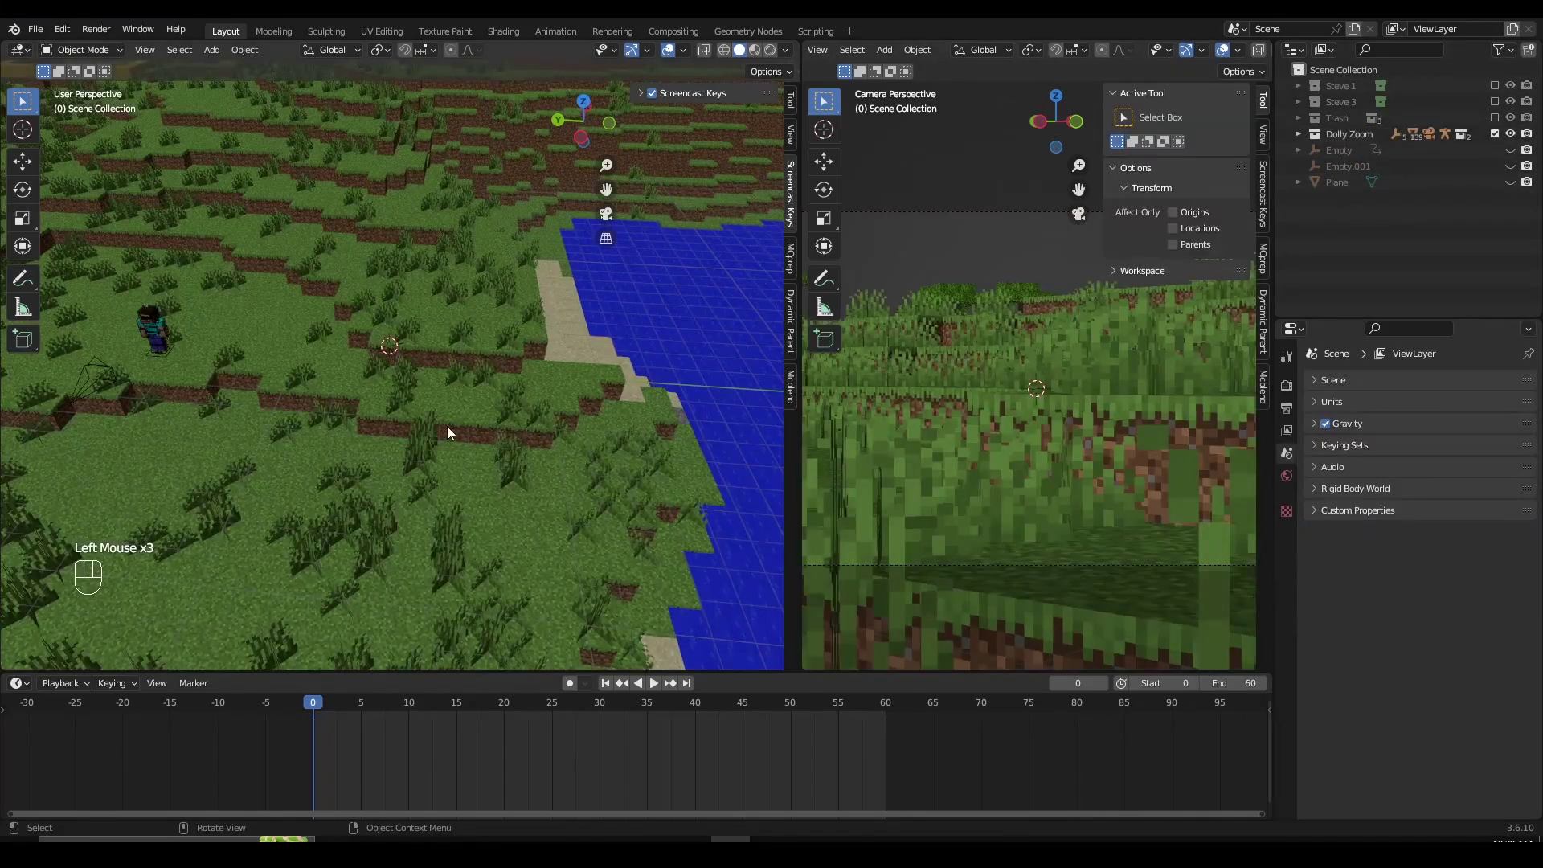
Make Camera.002, placed in front of the standing character, the active scene camera and look through it
key(KP_0)
key(KP_0)
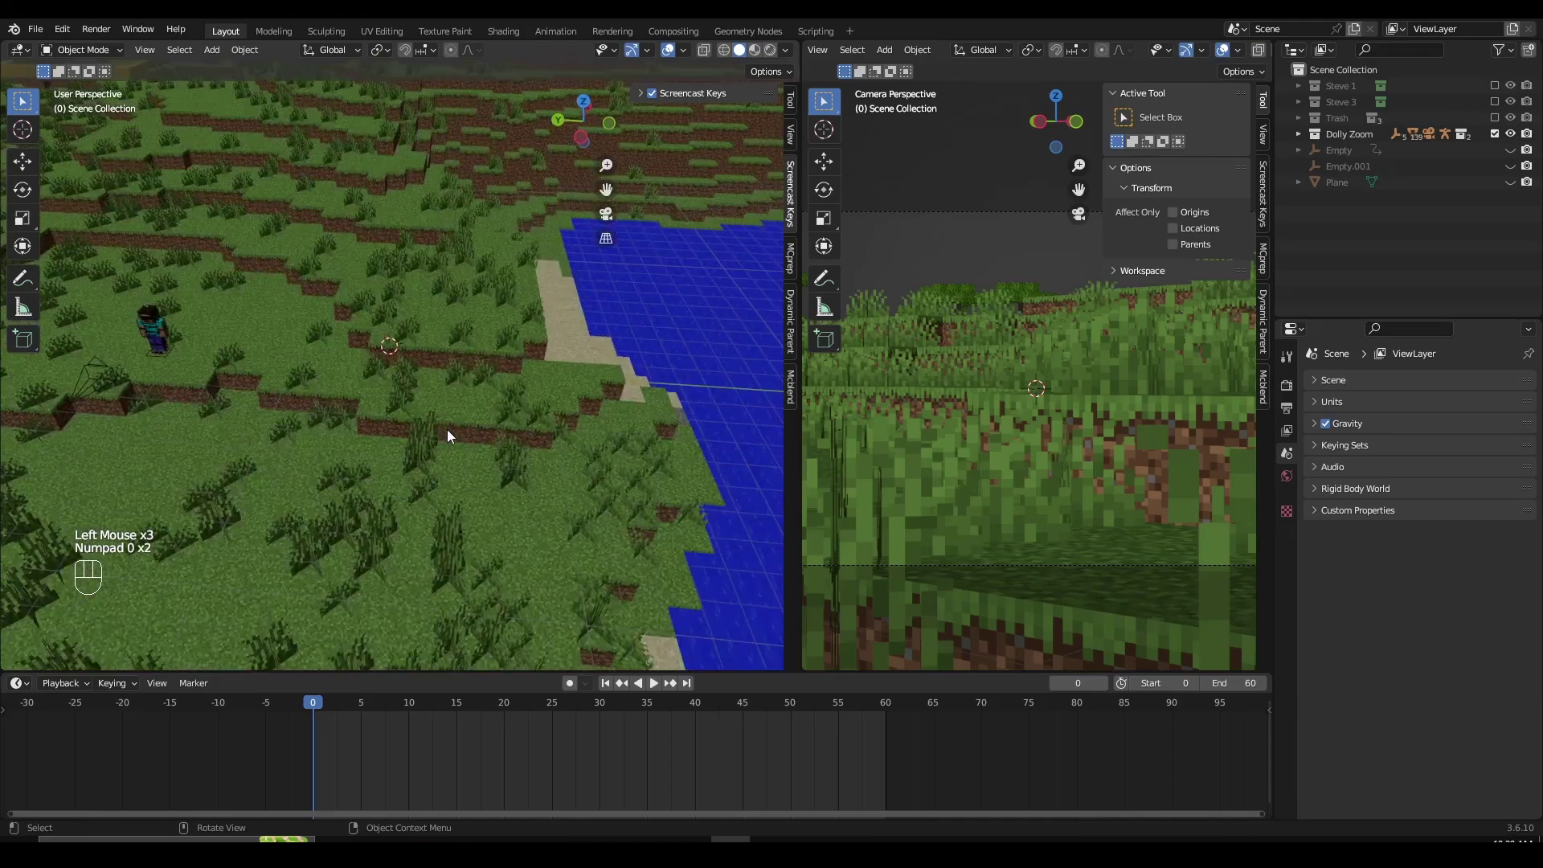
click(104, 354)
shift+middle_drag(190, 360, 354, 363)
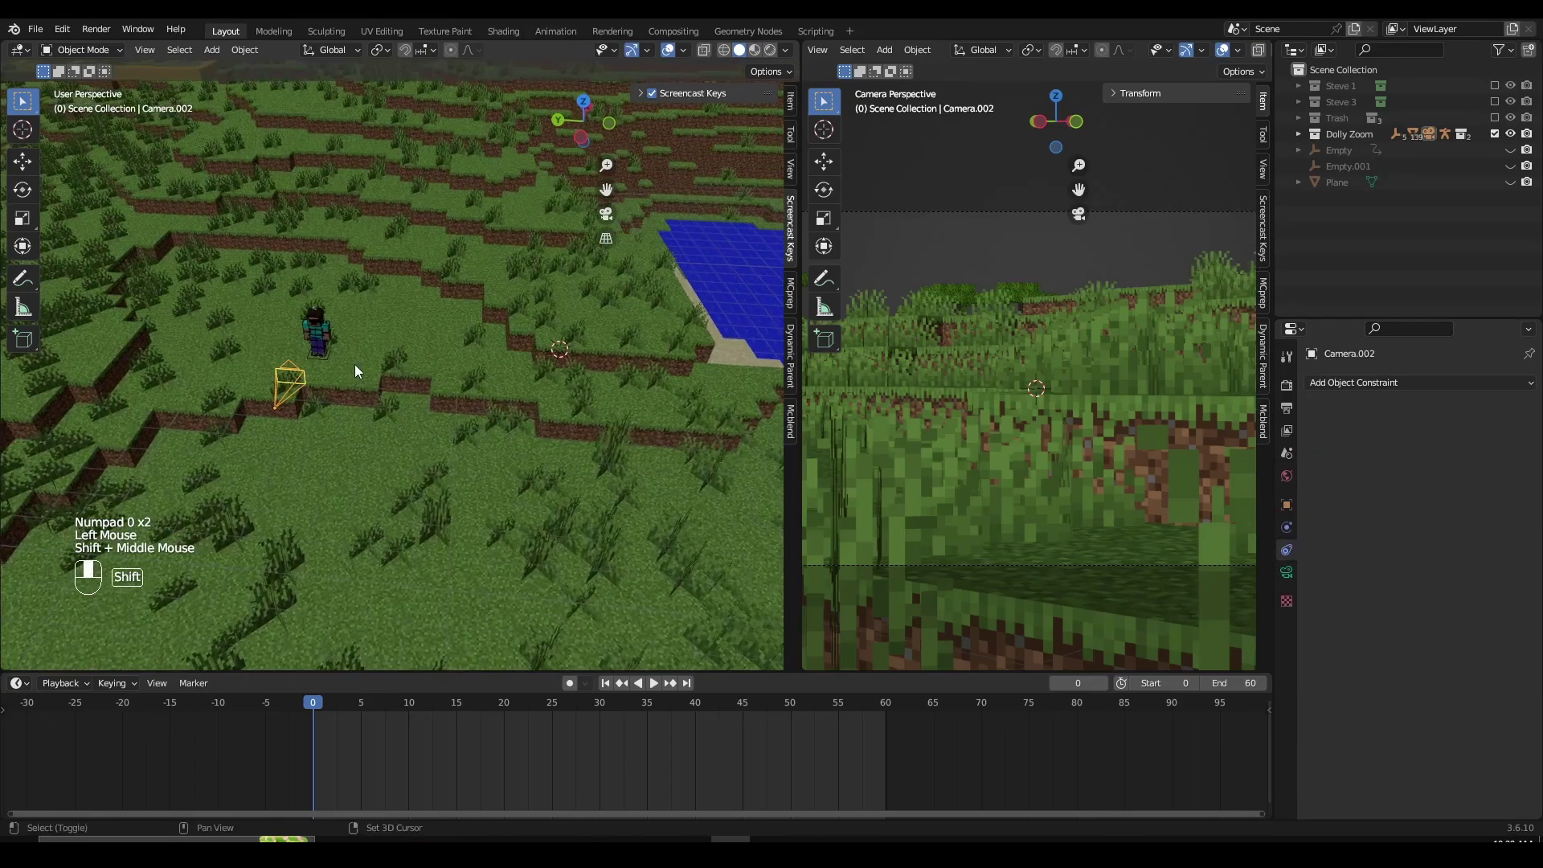
key(ctrl+KP_0)
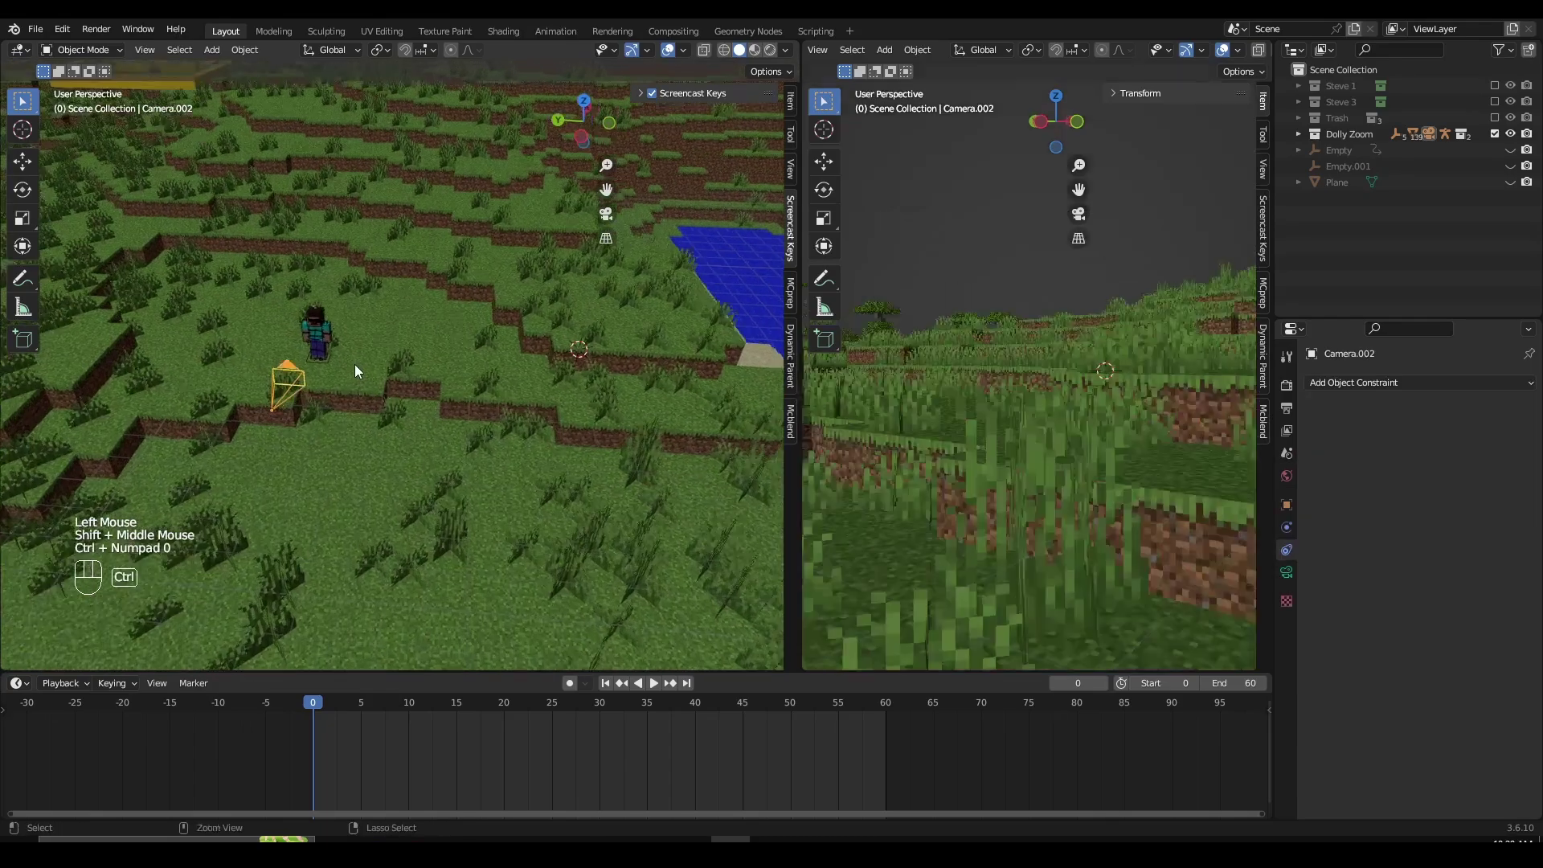
scroll(457, 377, down, 1)
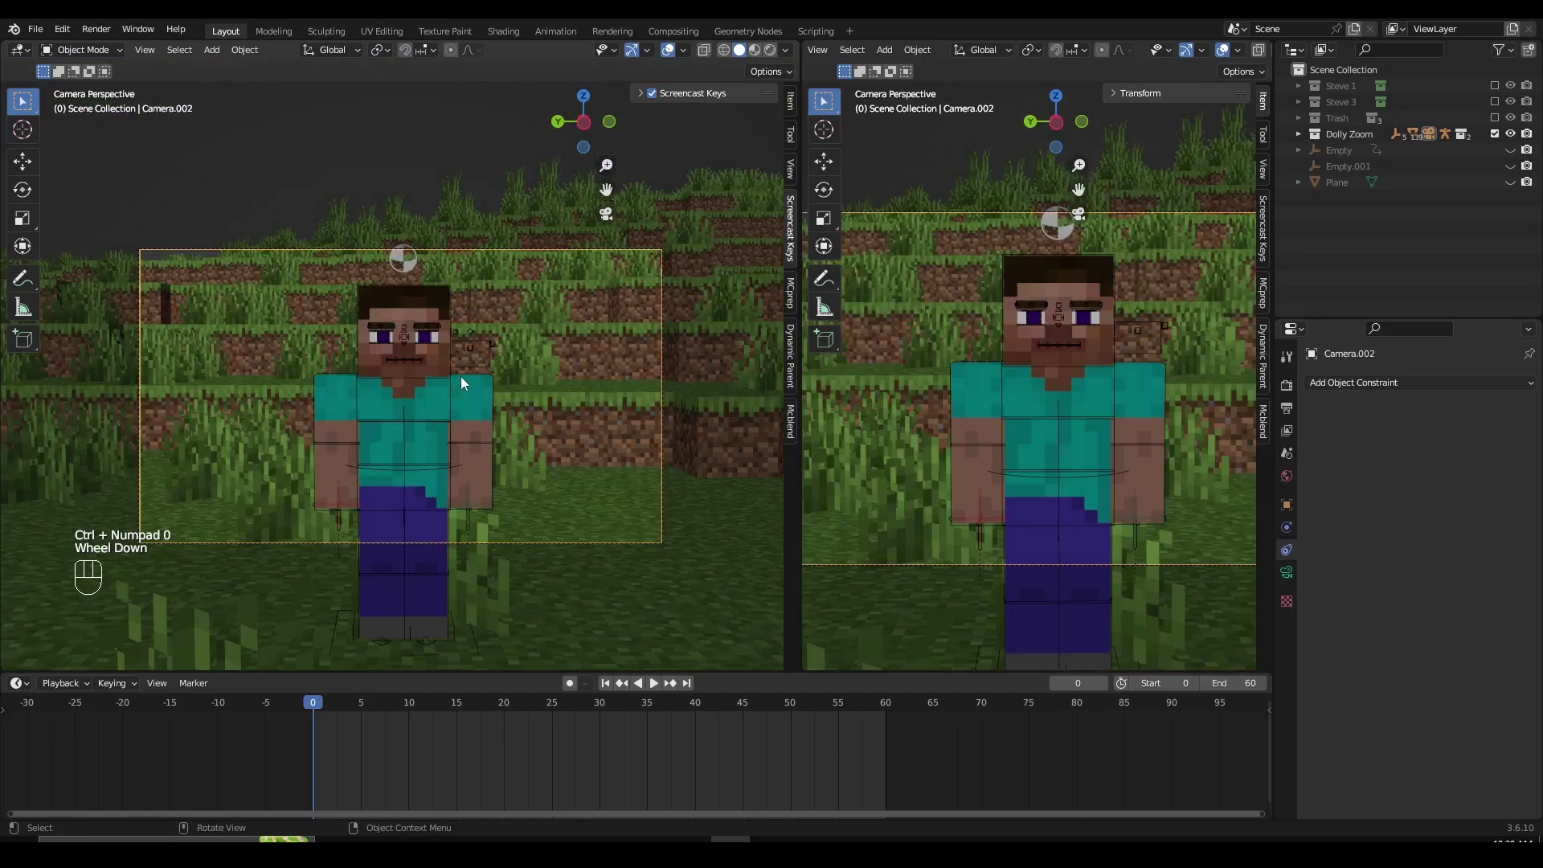
Examine how Camera.002 frames the standing character through the camera view
scroll(461, 376, up, 2)
scroll(483, 383, down, 2)
shift+middle_drag(518, 402, 513, 372)
scroll(497, 432, up, 2)
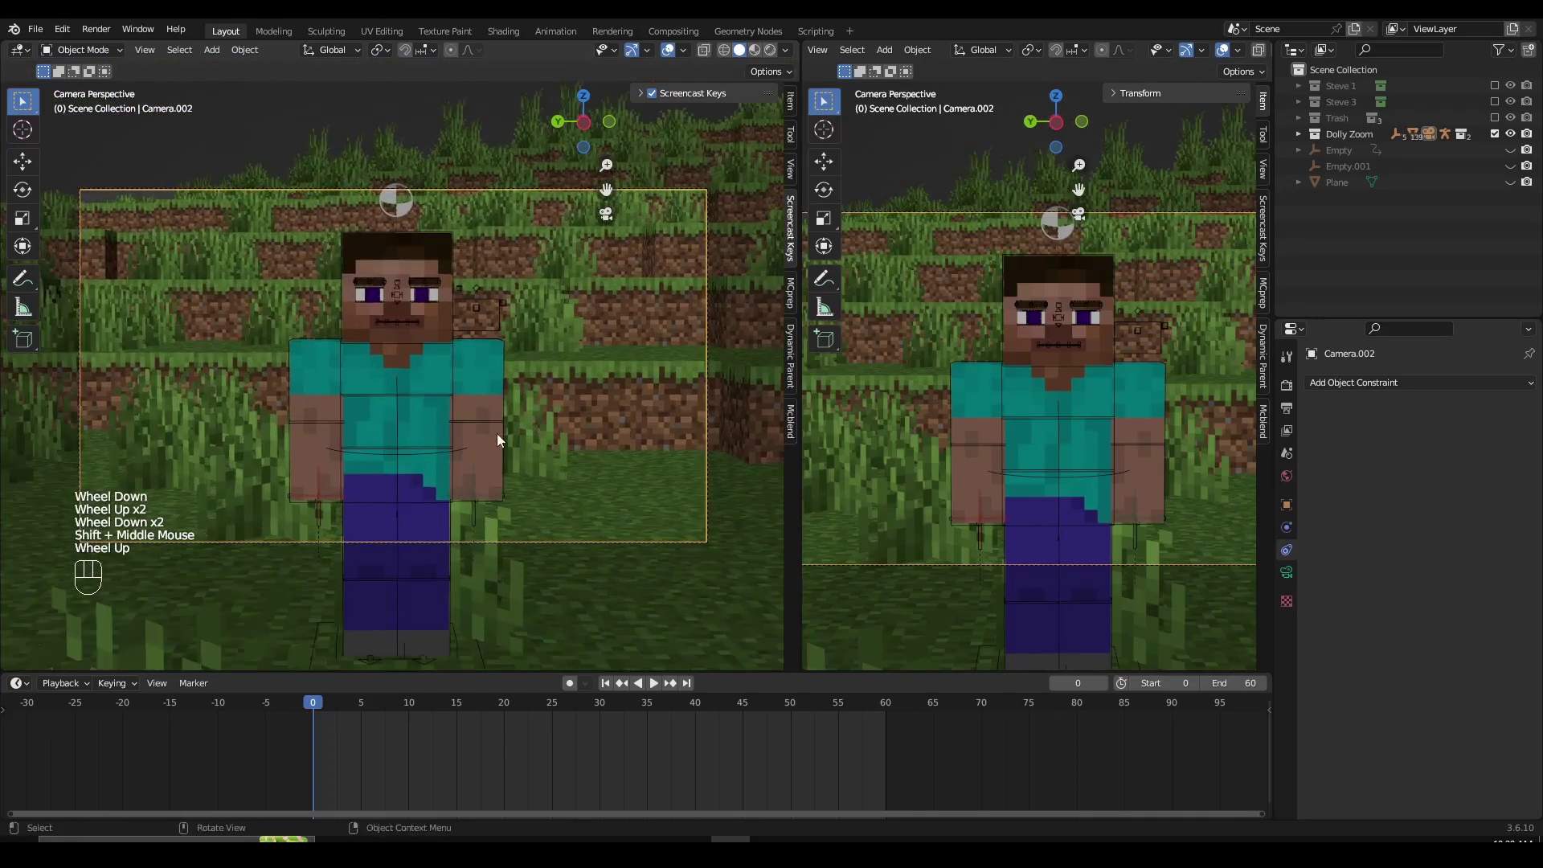
scroll(513, 421, down, 2)
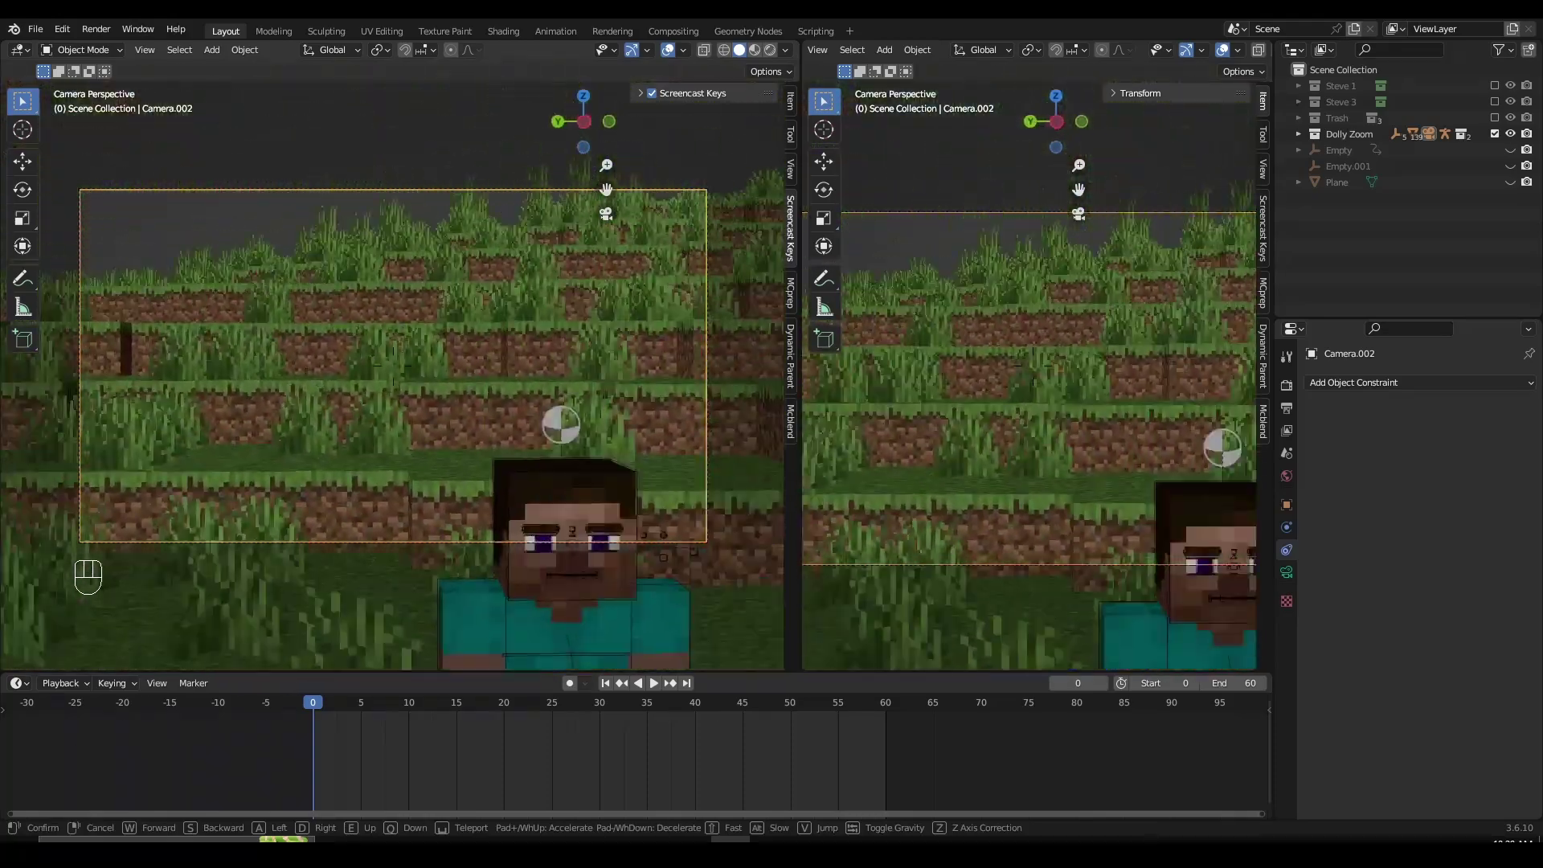
click(403, 499)
scroll(503, 434, up, 2)
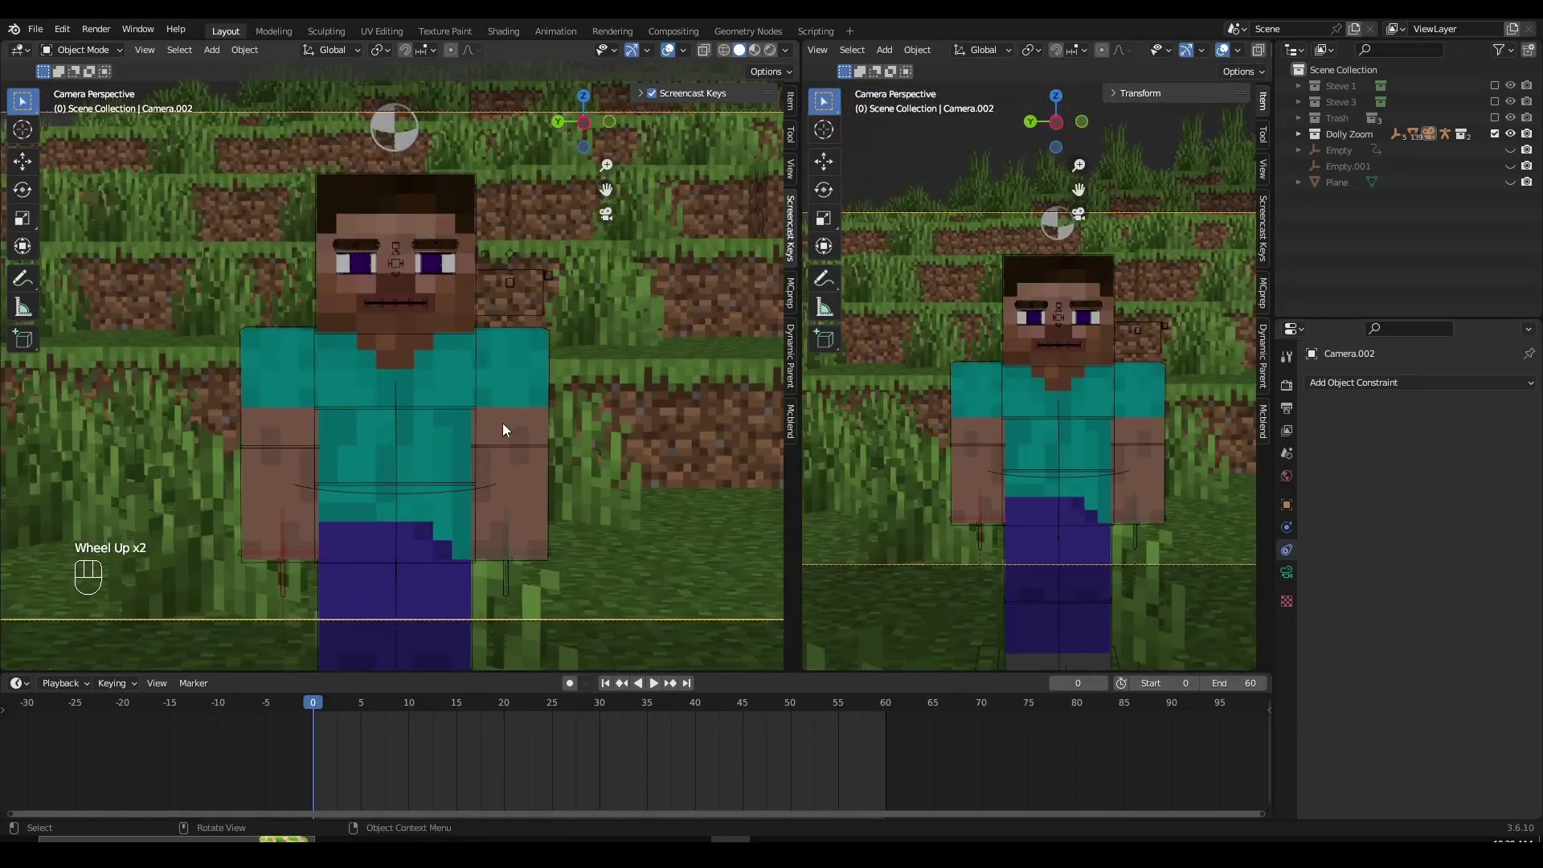
scroll(451, 465, down, 2)
shift+middle_drag(496, 453, 508, 458)
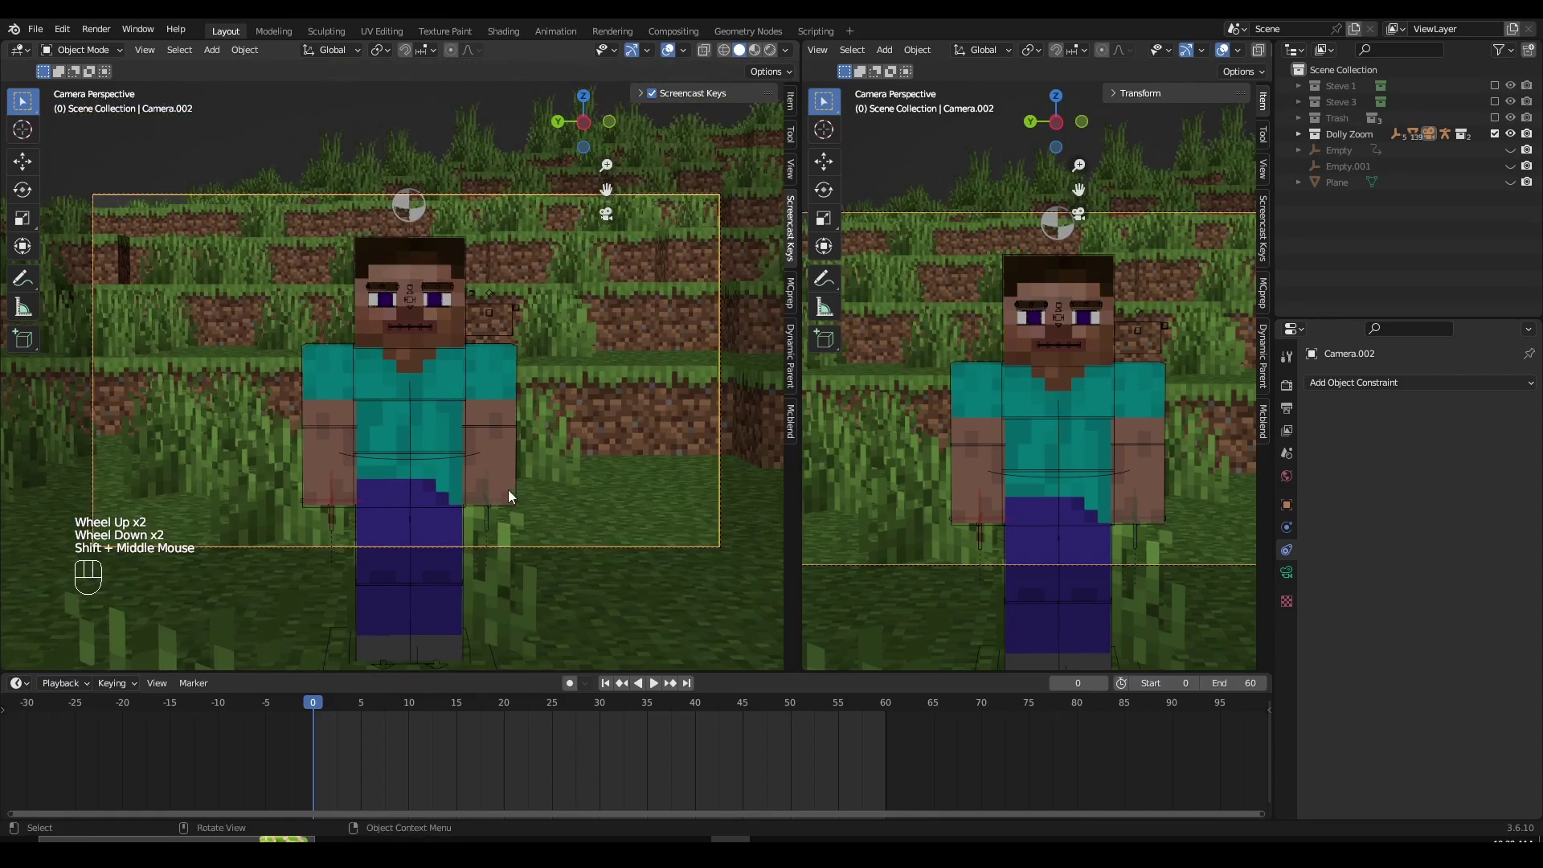
Bring Camera.002 closer to the character with walk navigation, framing him from about the waist up
key(shift+f)
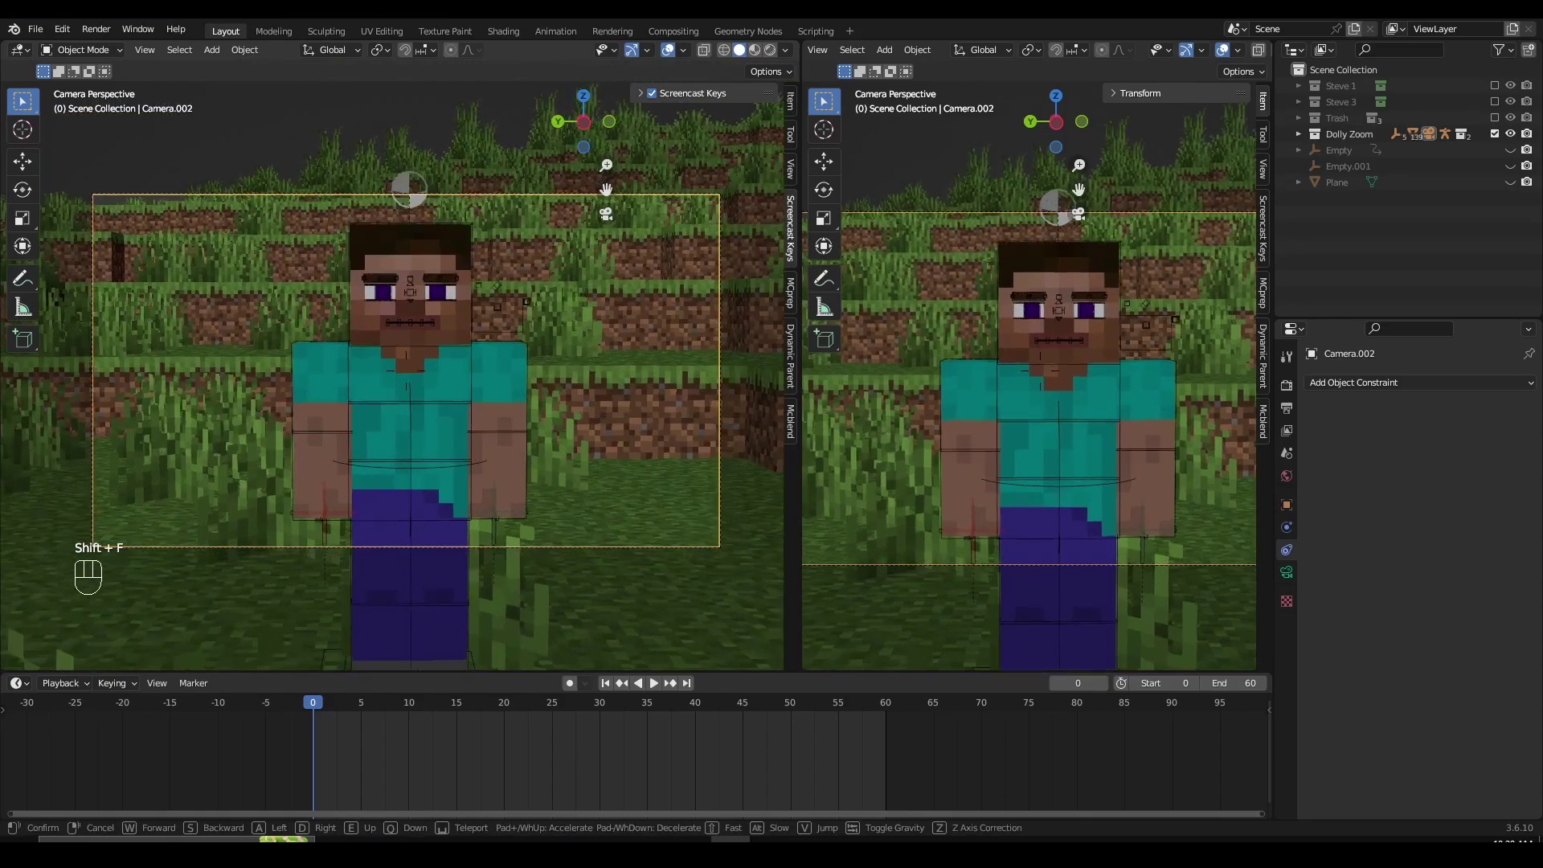
key(w)
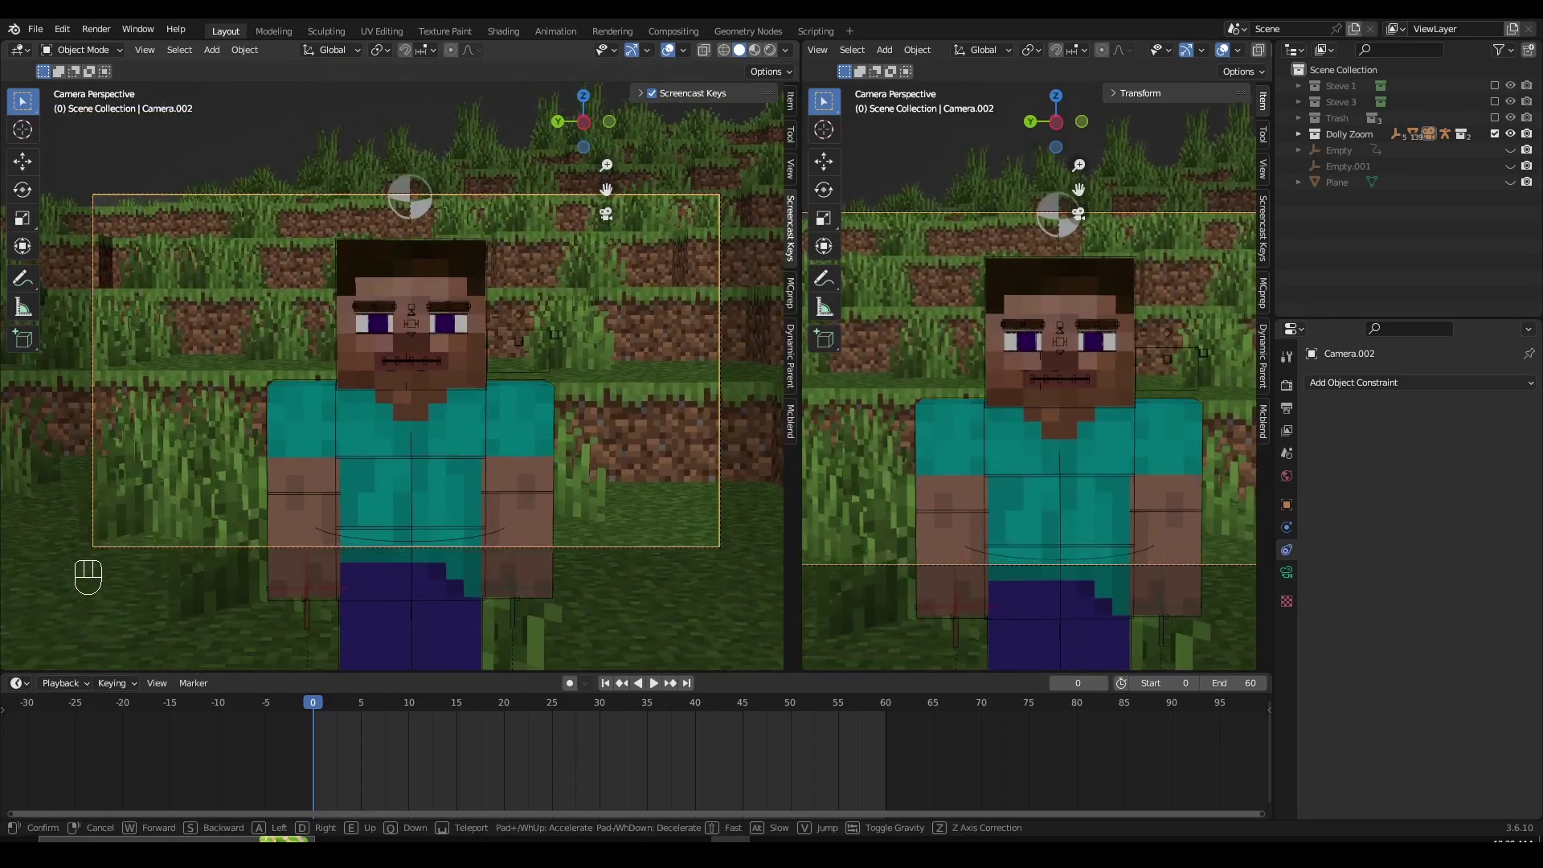
click(511, 485)
key(shift+f)
key(w)
key(s)
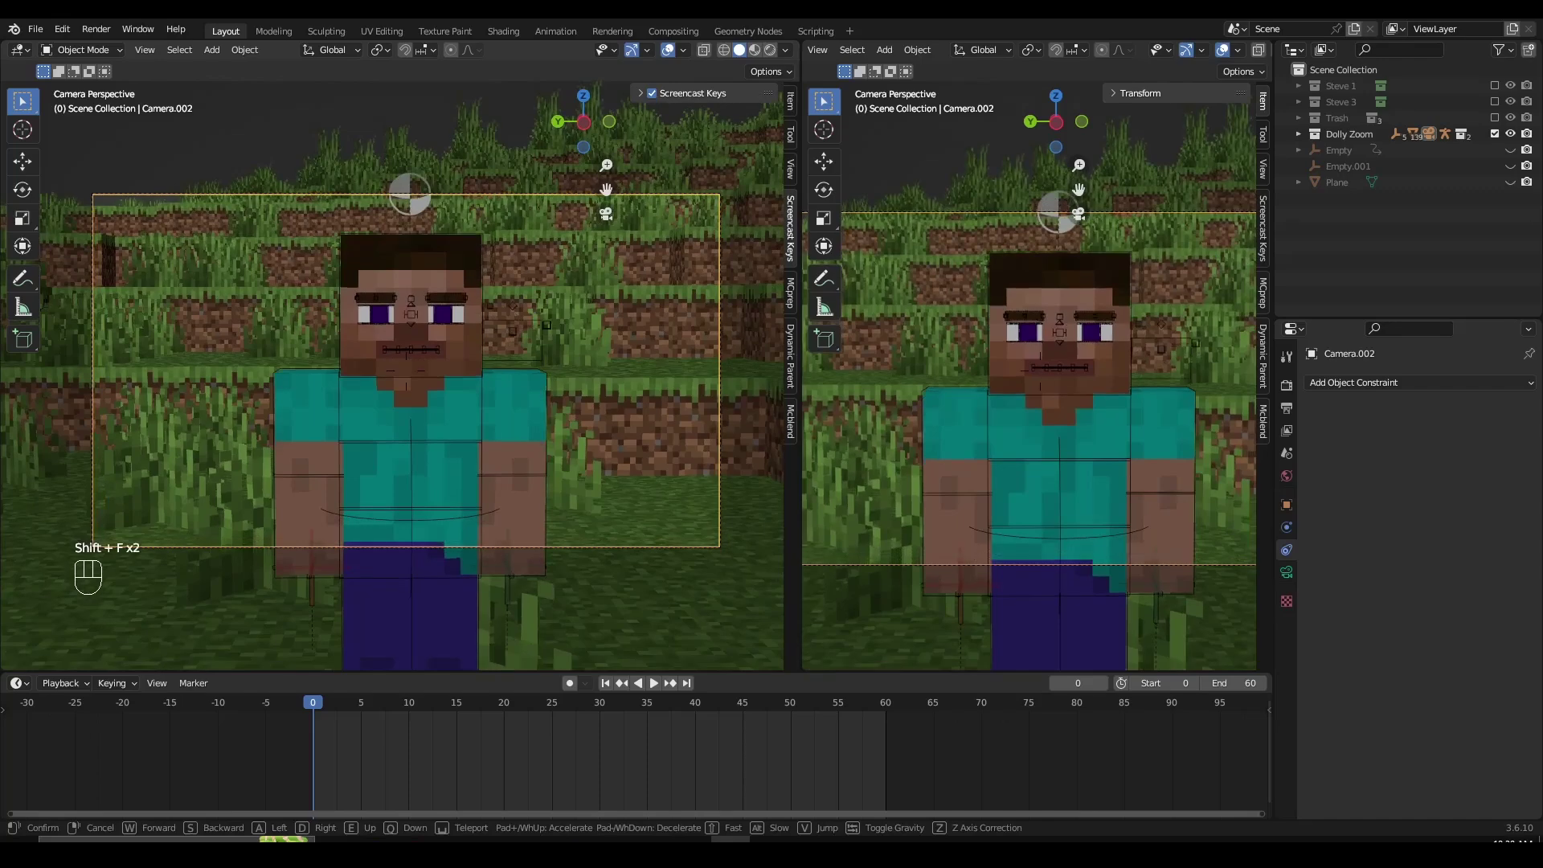
key(e)
click(394, 370)
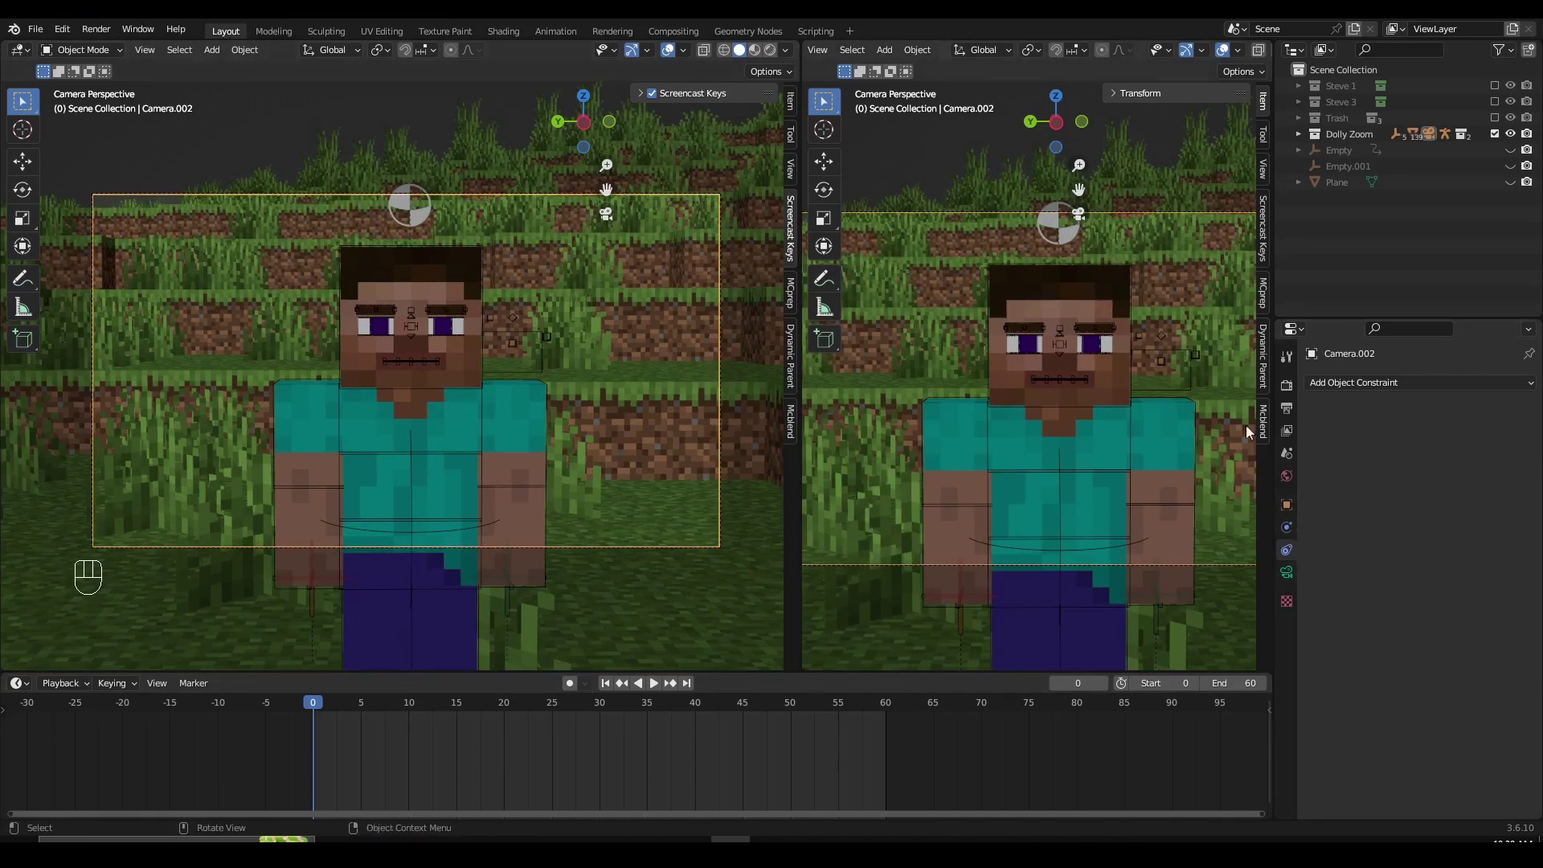
Select Camera.002 outside the camera view and set its focal length to 50 mm
middle_drag(645, 523, 641, 468)
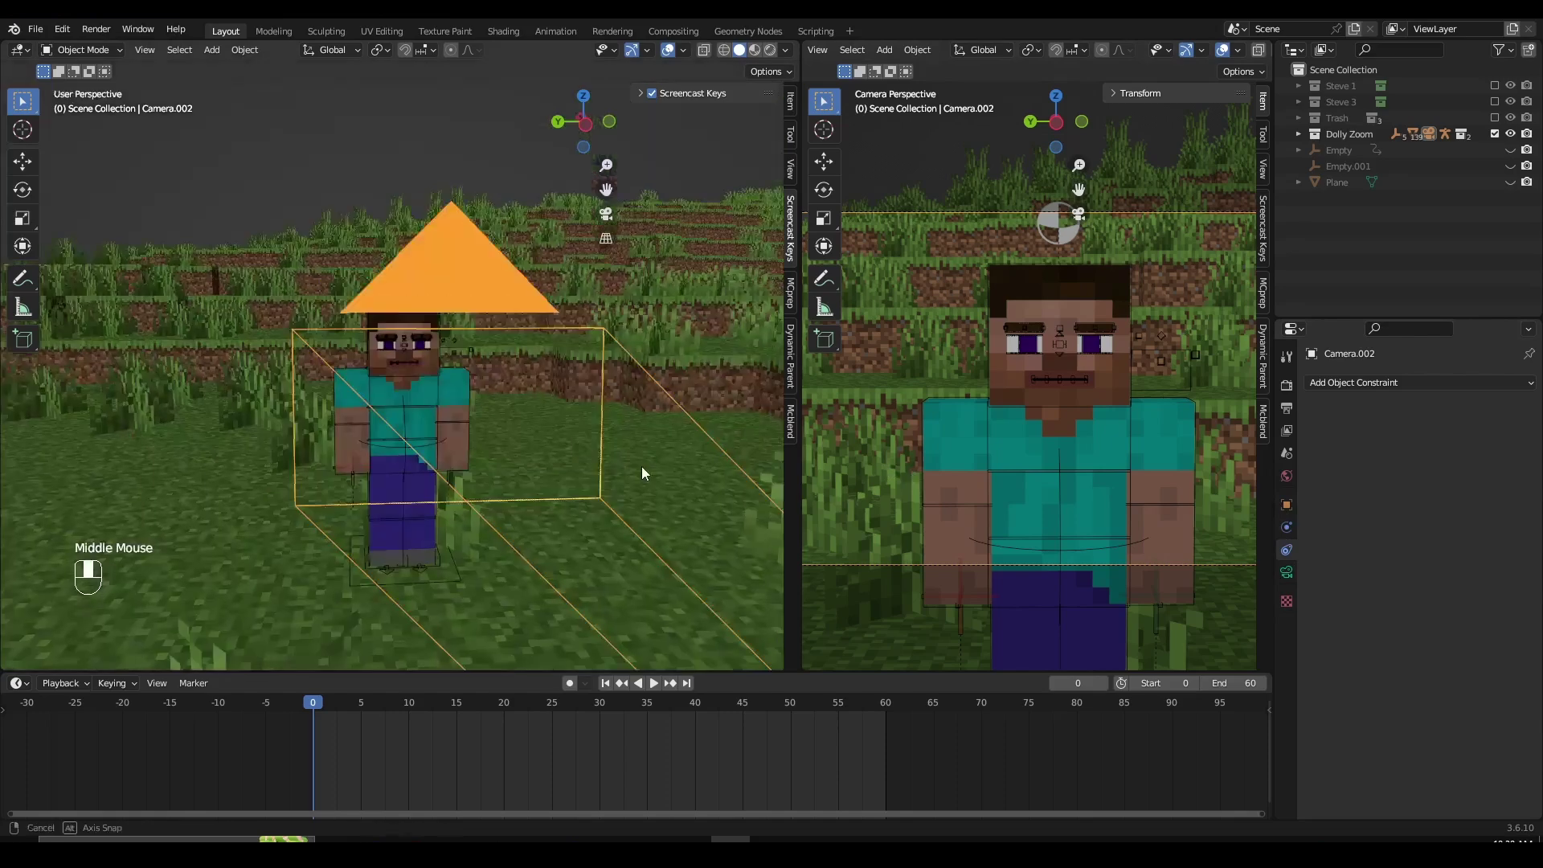
scroll(641, 467, down, 2)
key(a)
key(a)
click(494, 343)
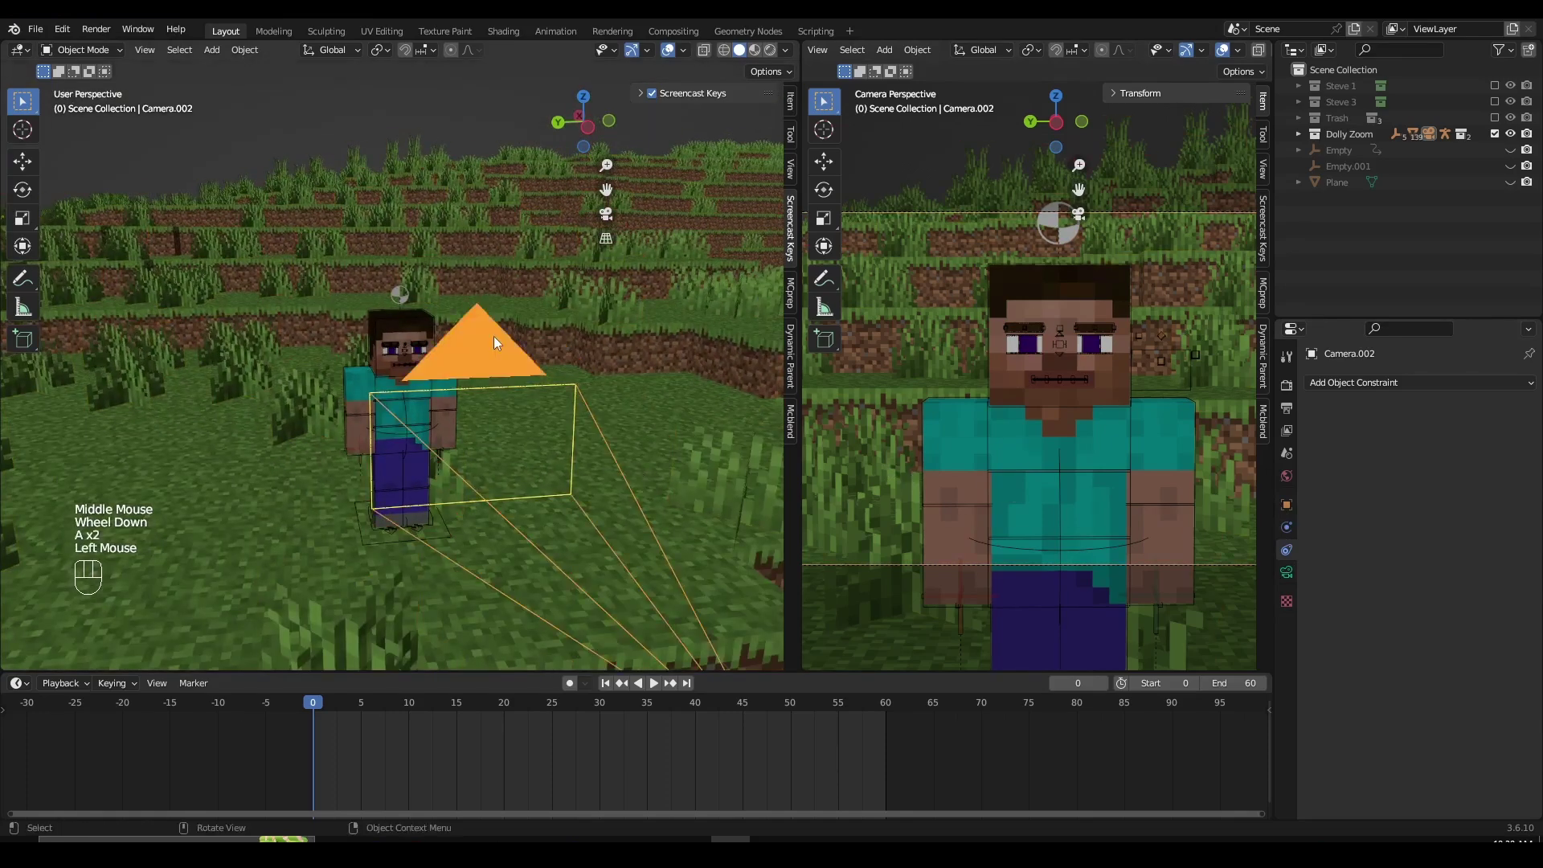
click(1286, 572)
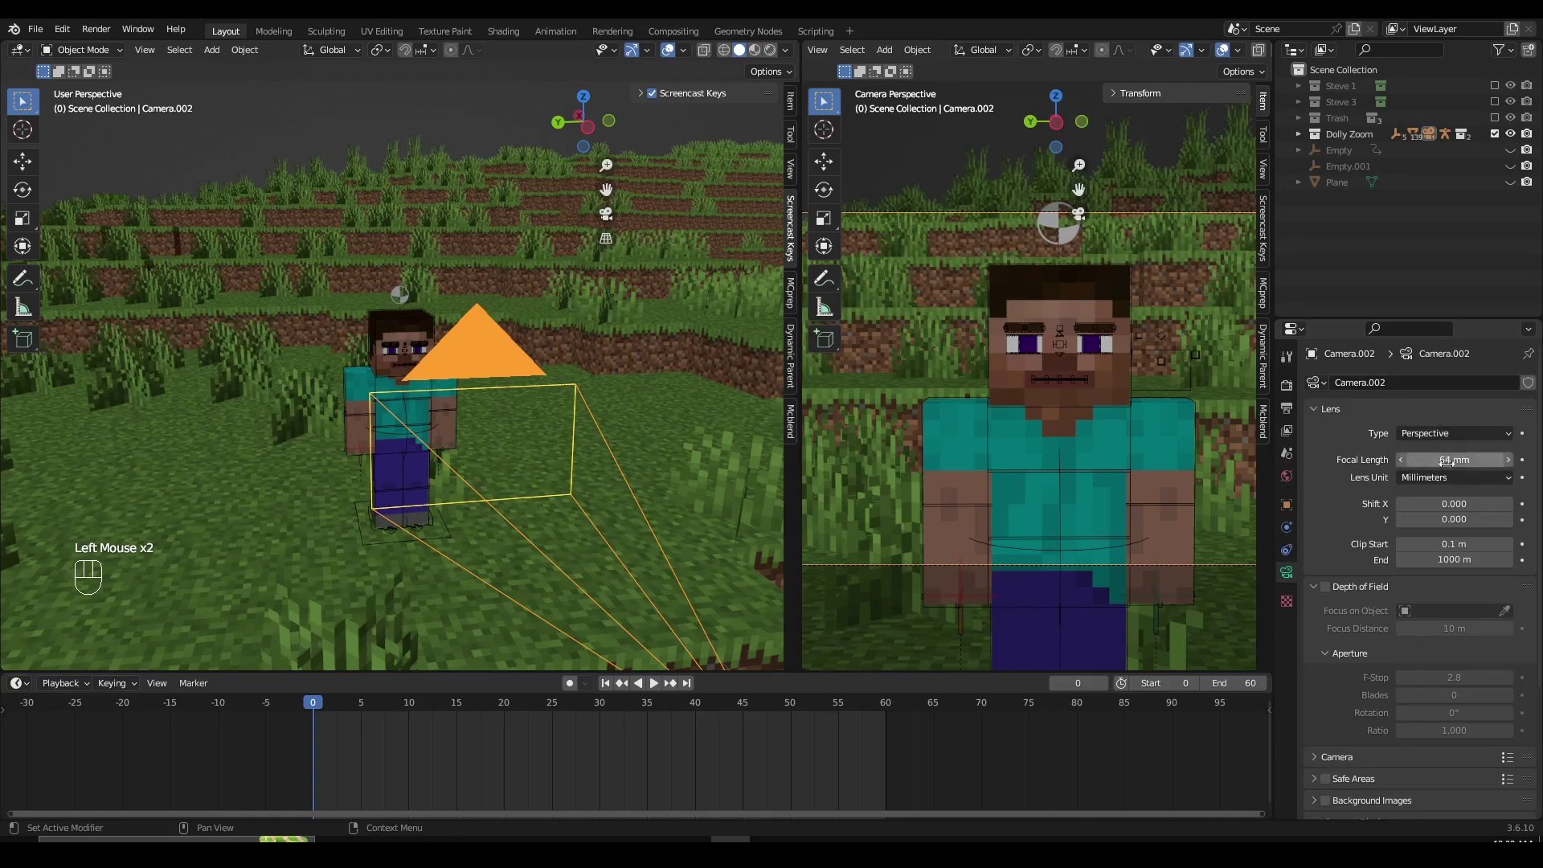
drag(1446, 460, 1447, 460)
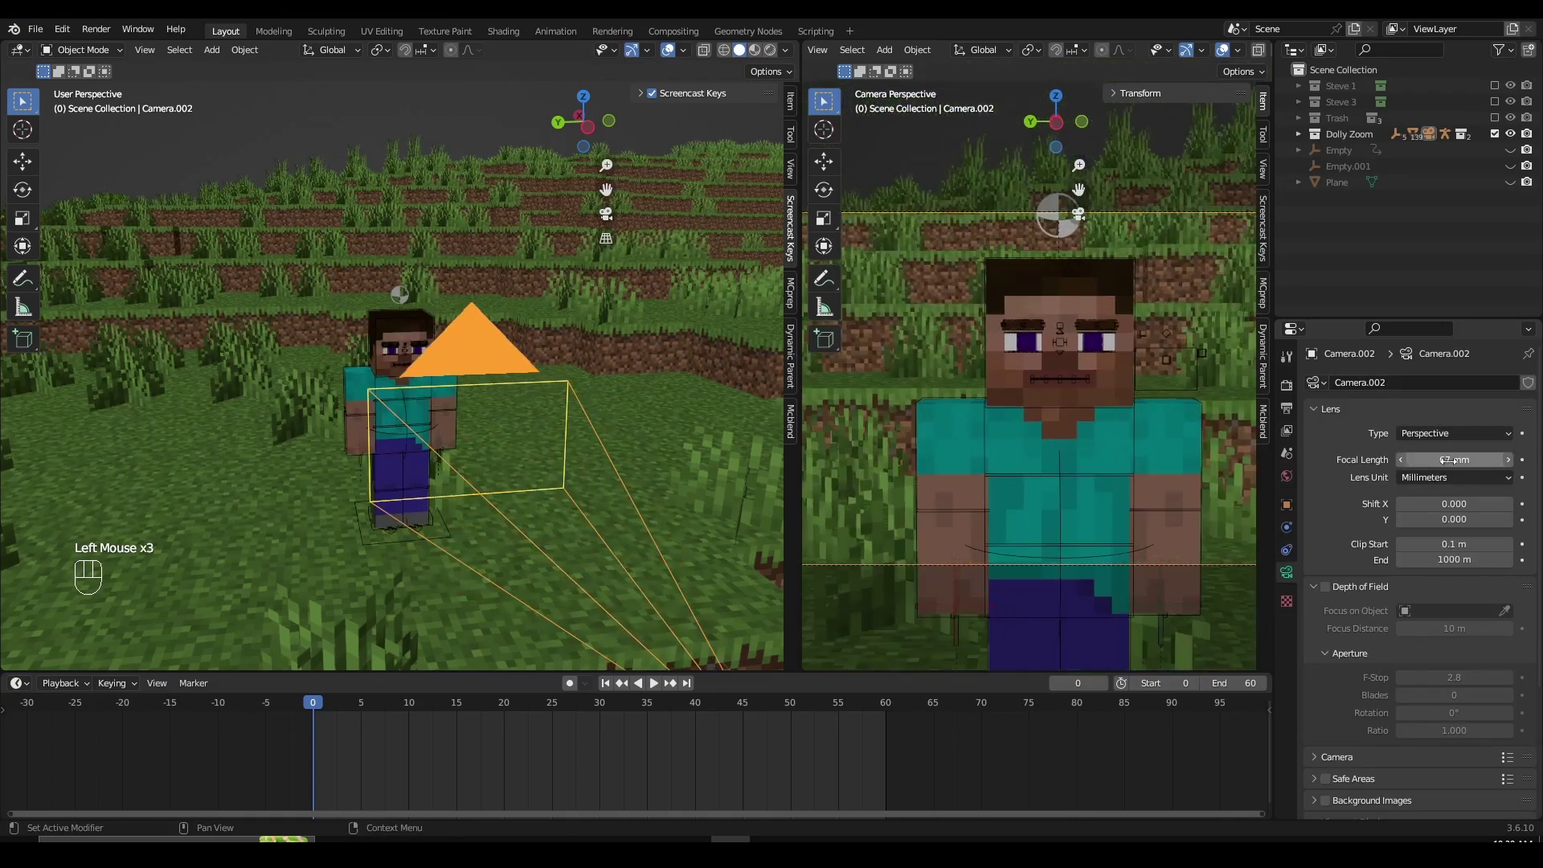
text(0)
key(Return)
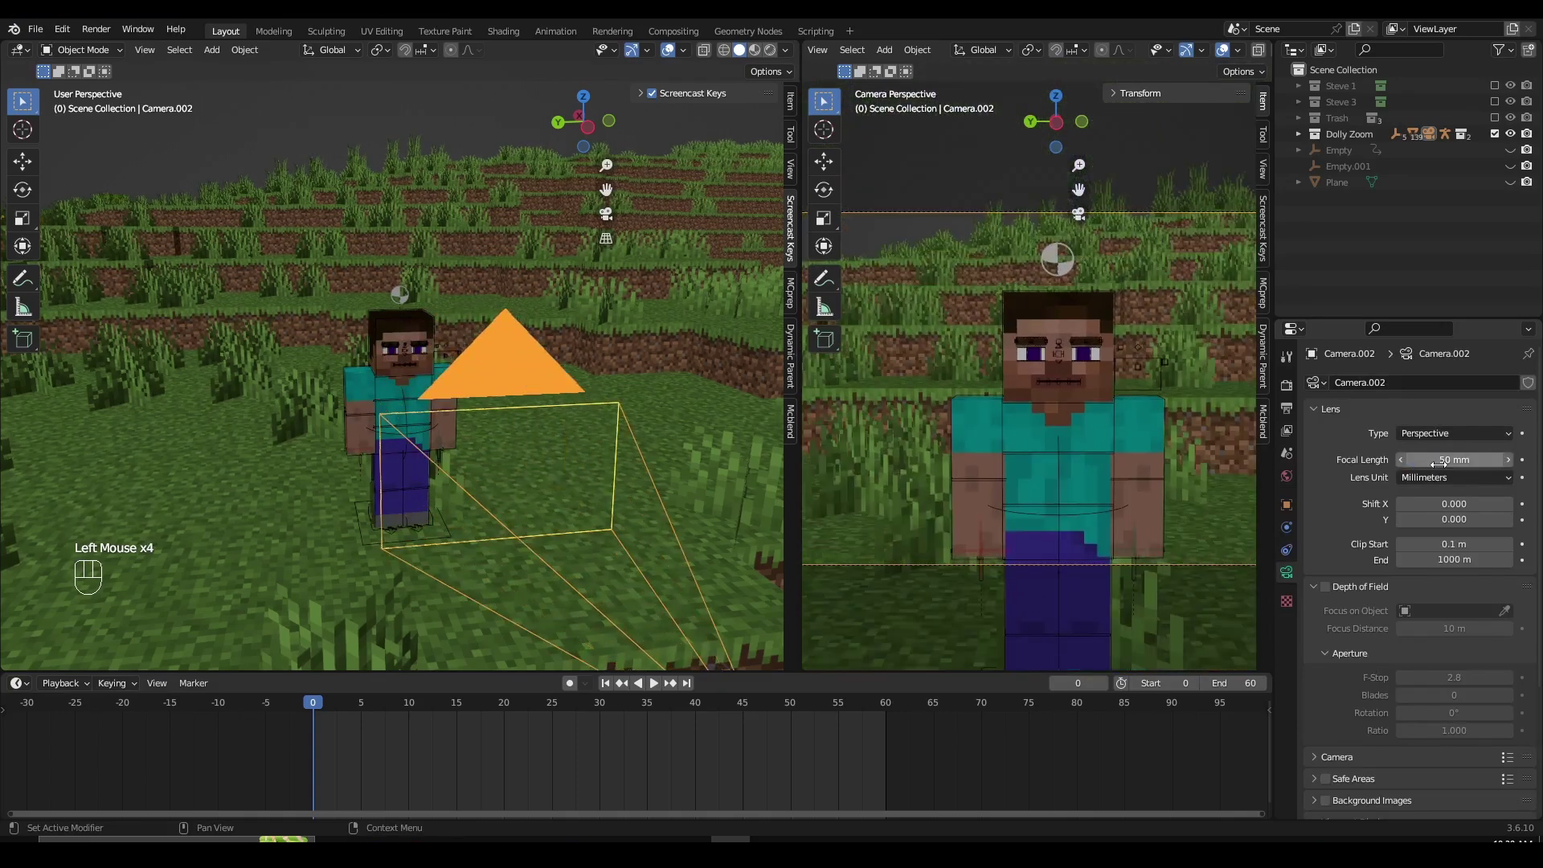
Move Camera.002 slightly closer to the character with walk navigation and insert a Location keyframe at frame 0
key(KP_0)
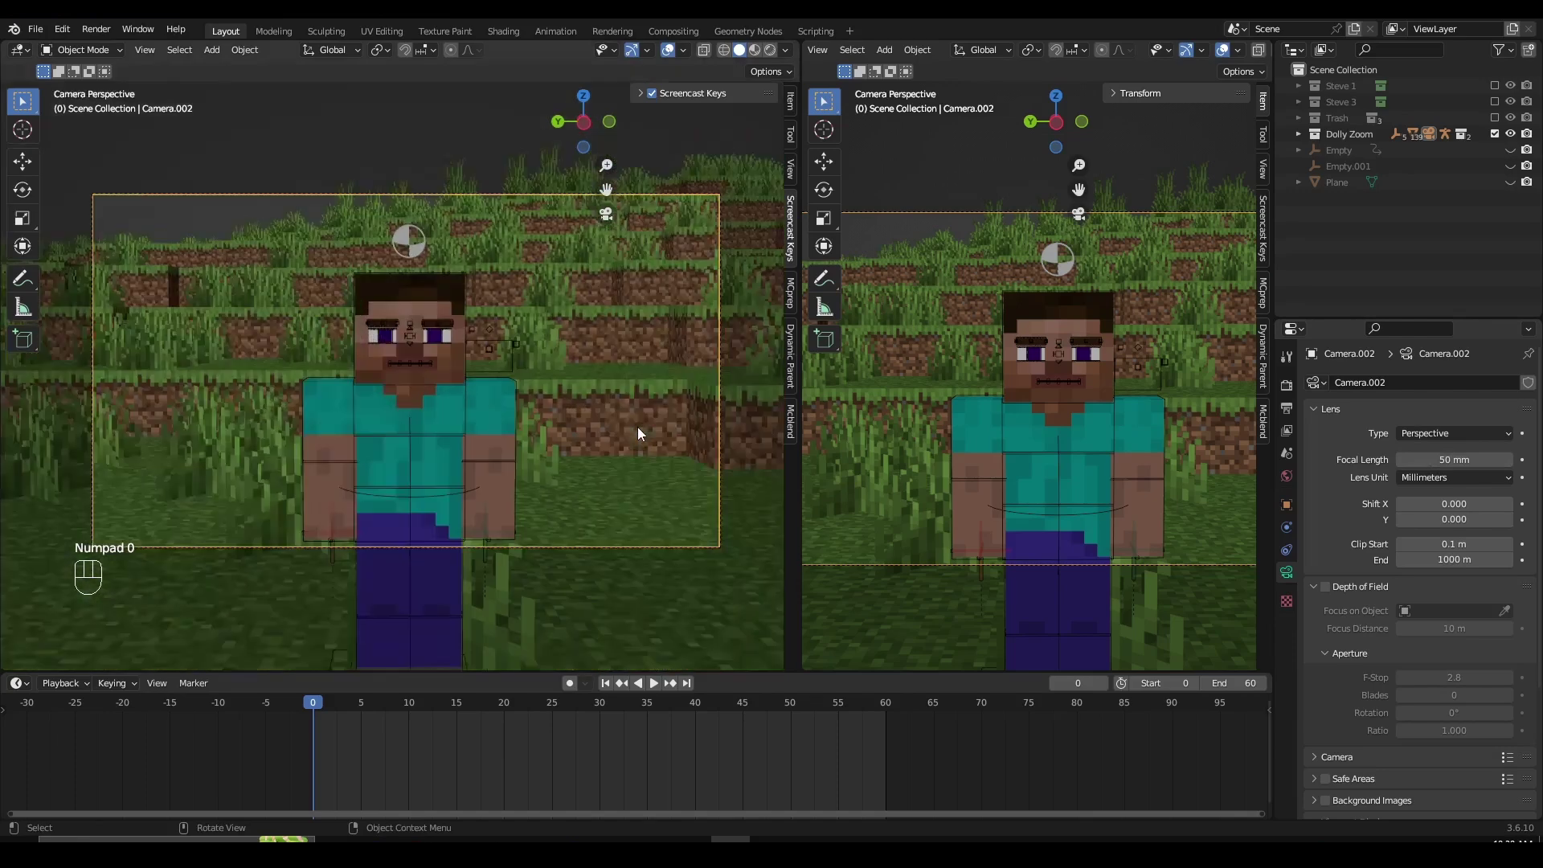
key(shift+f)
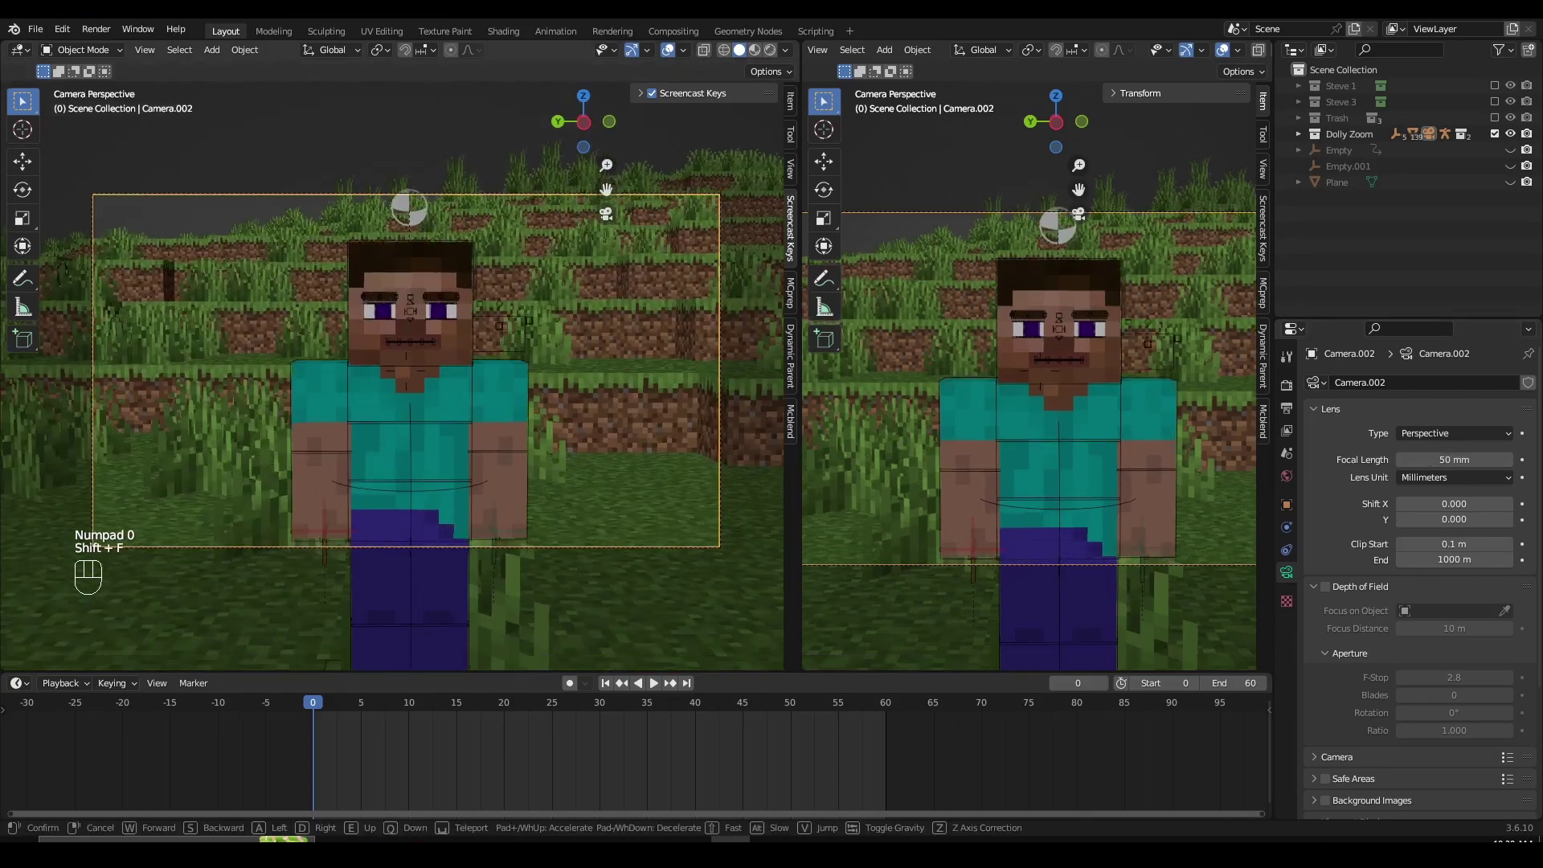
click(620, 436)
key(i)
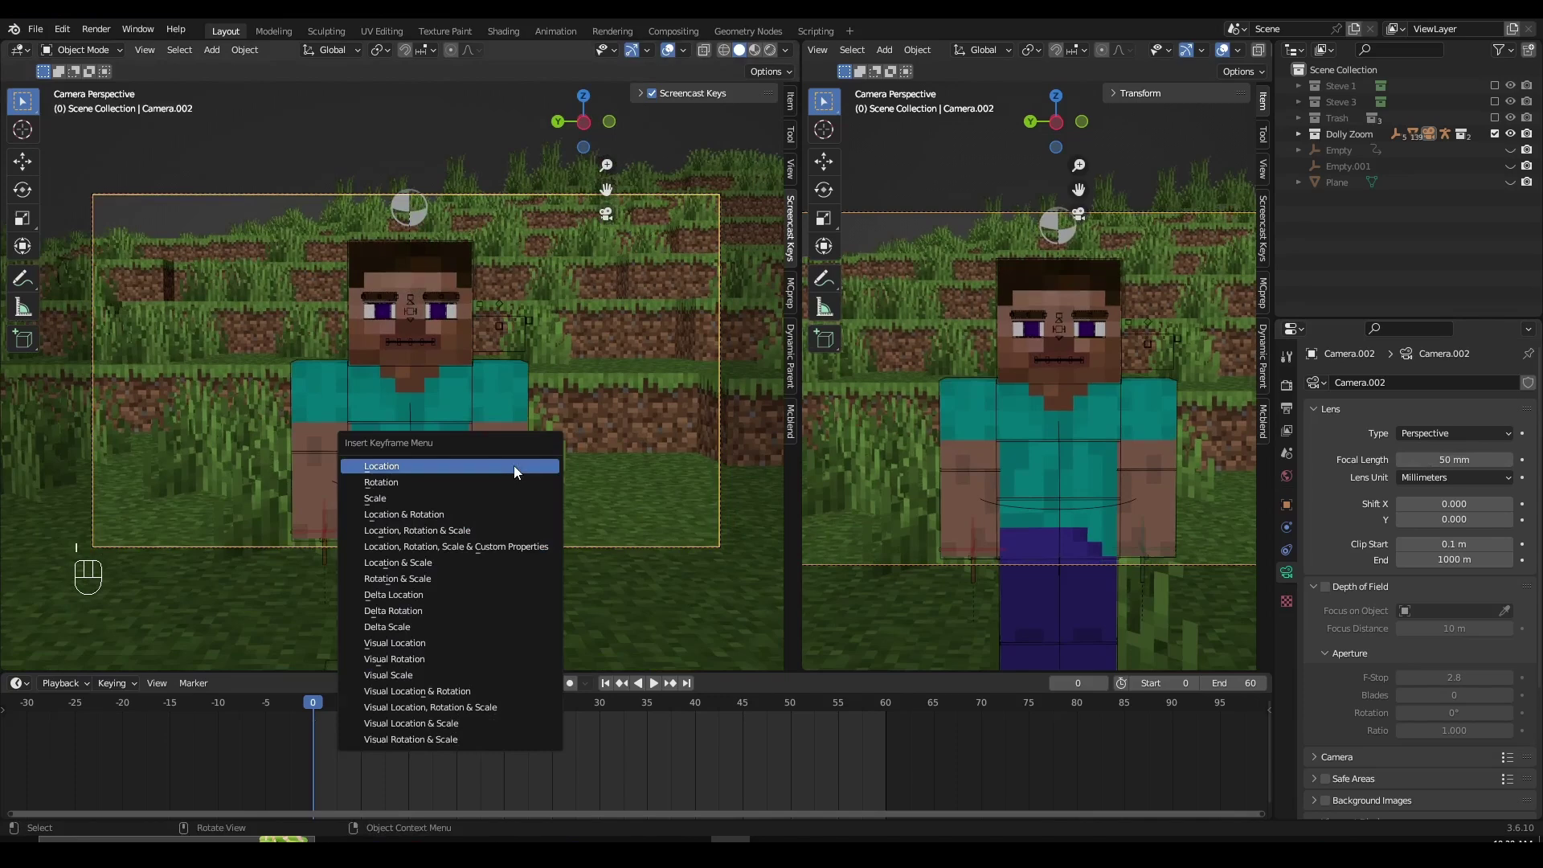
click(514, 465)
At frame 60, move Camera.002 forward with walk navigation to a close-up of the character's head and shoulders
click(884, 705)
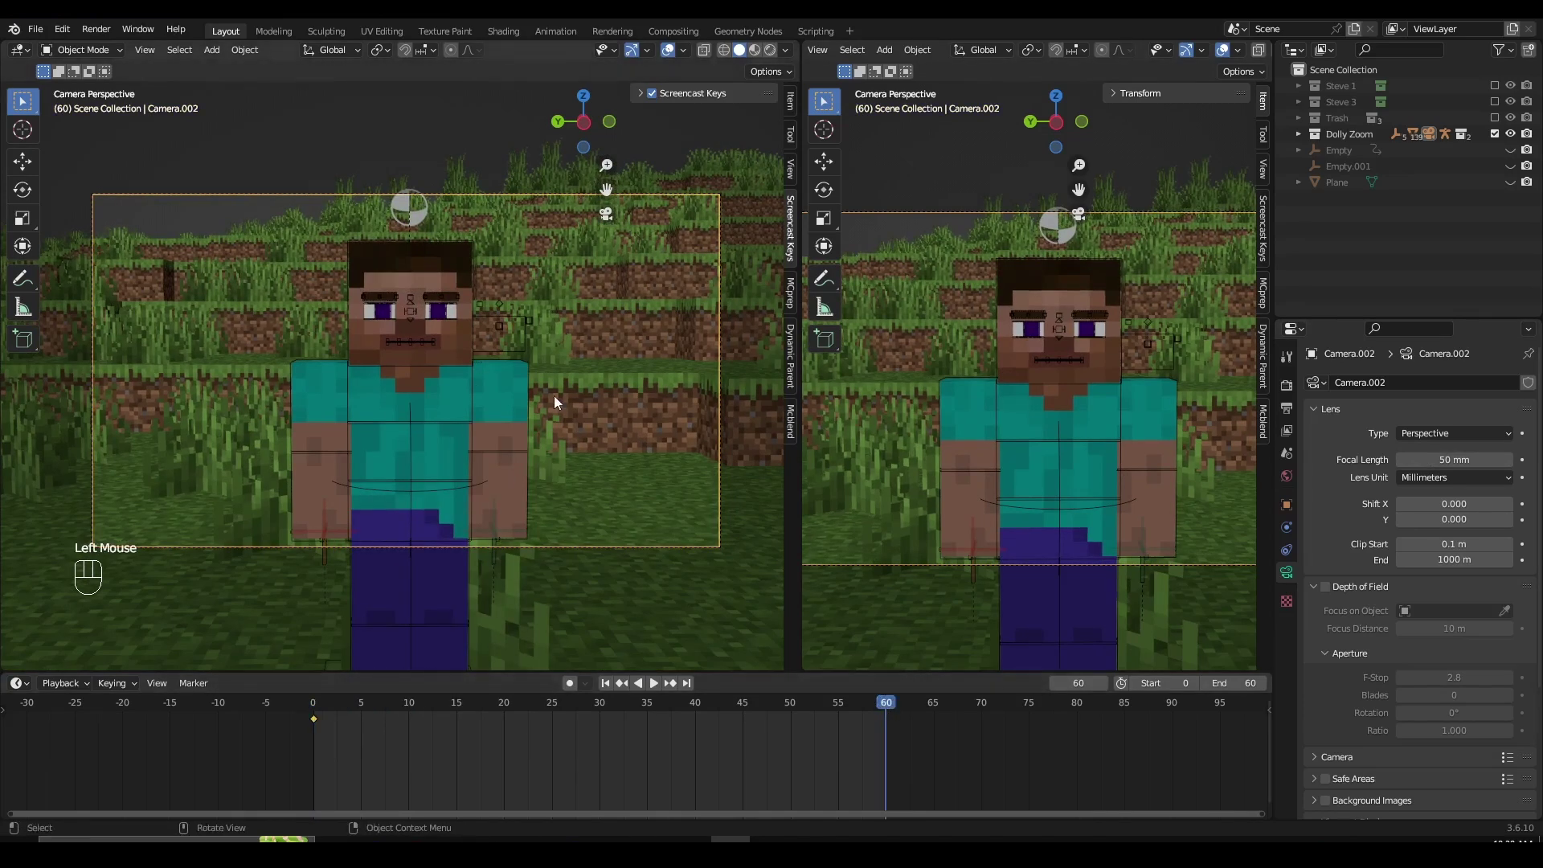
key(shift+f)
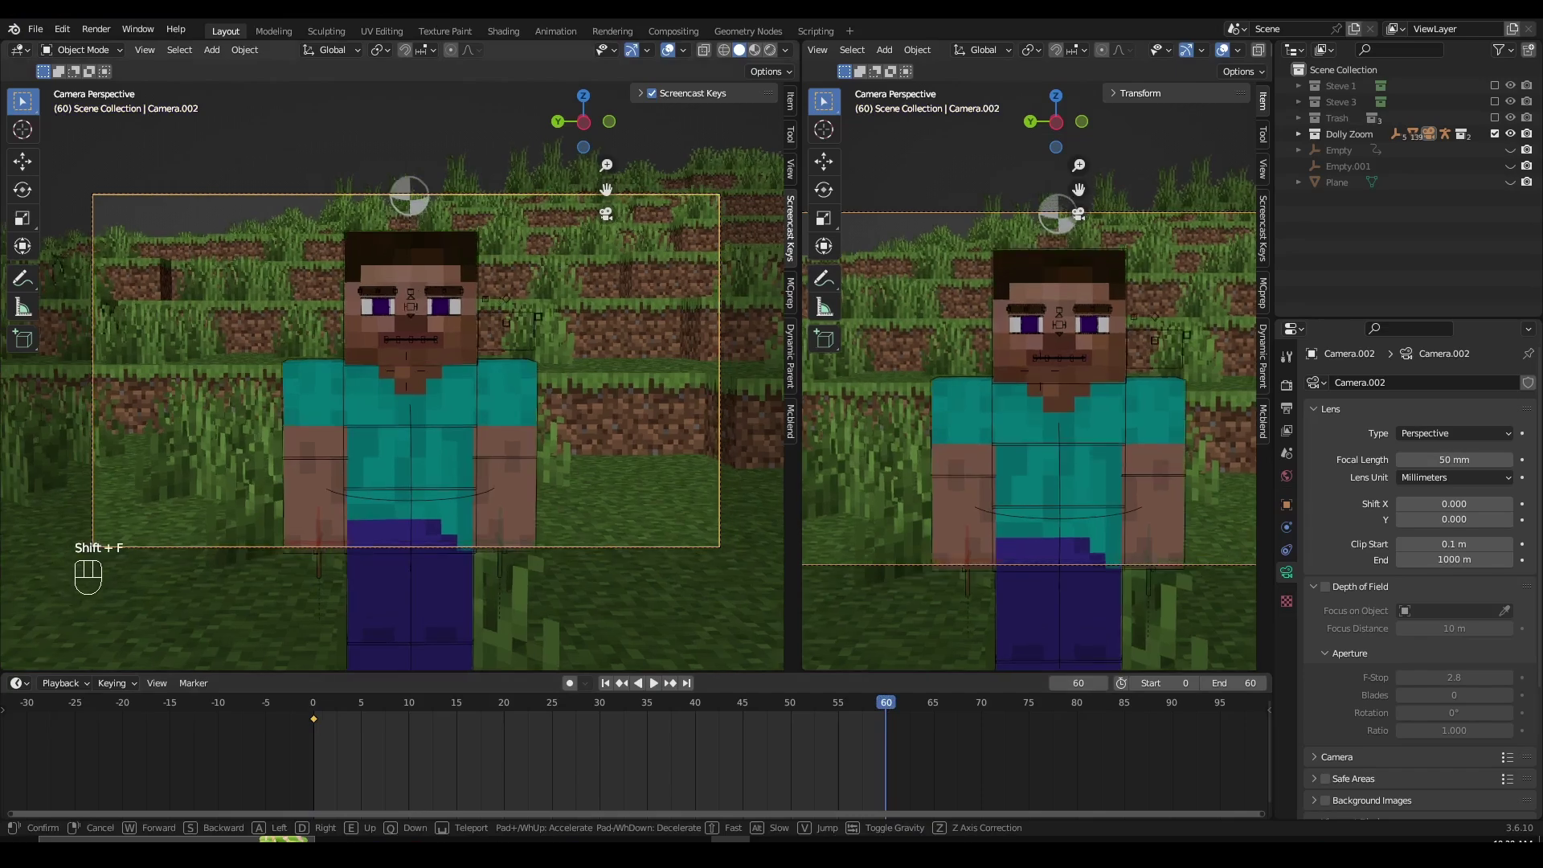
key(w)
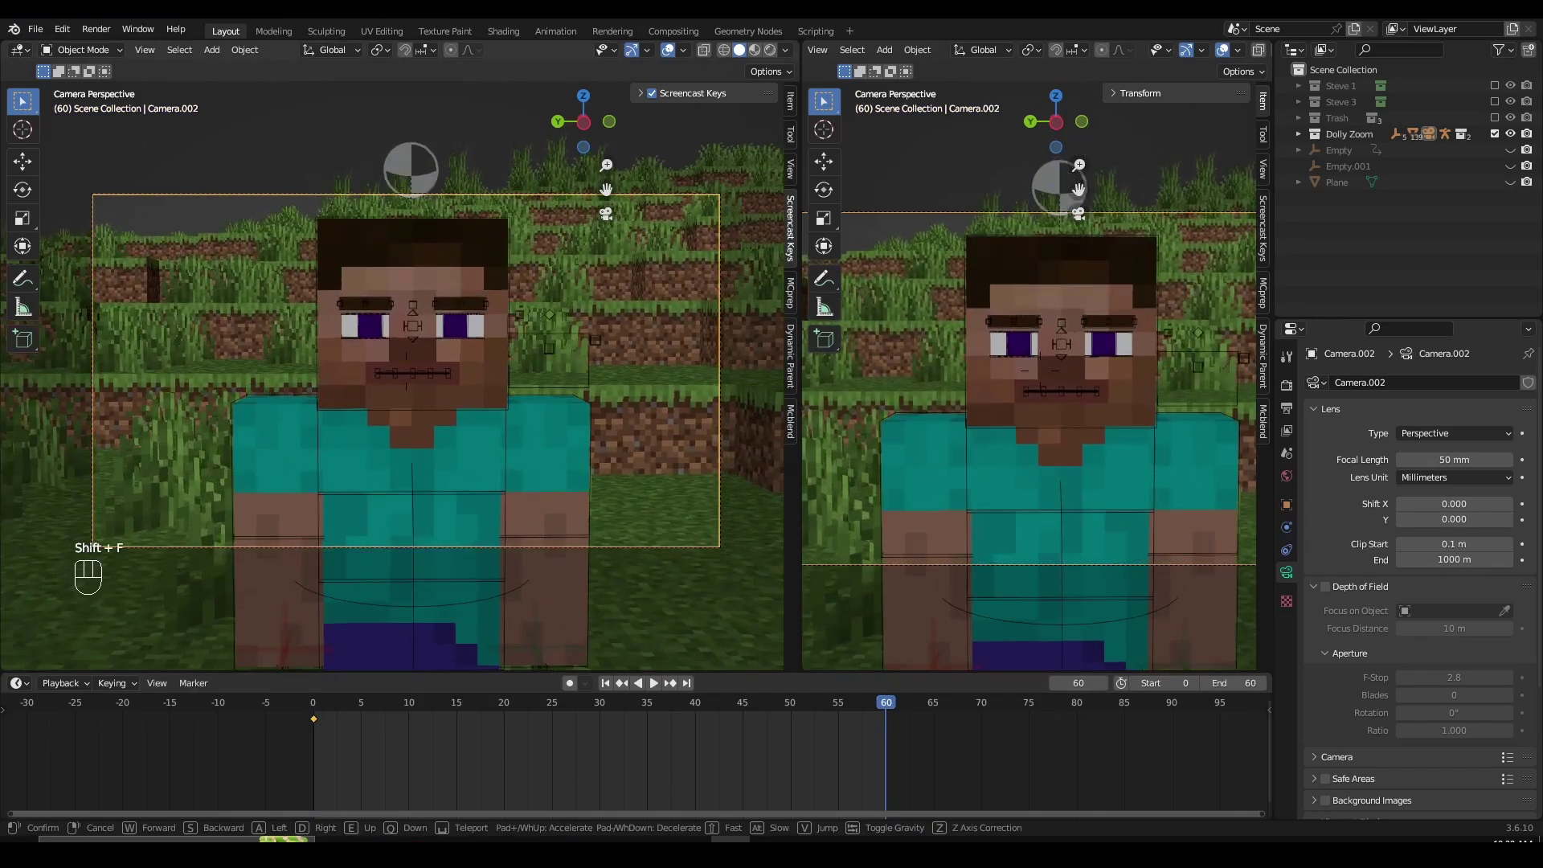
key(w)
key(w)
key(w)
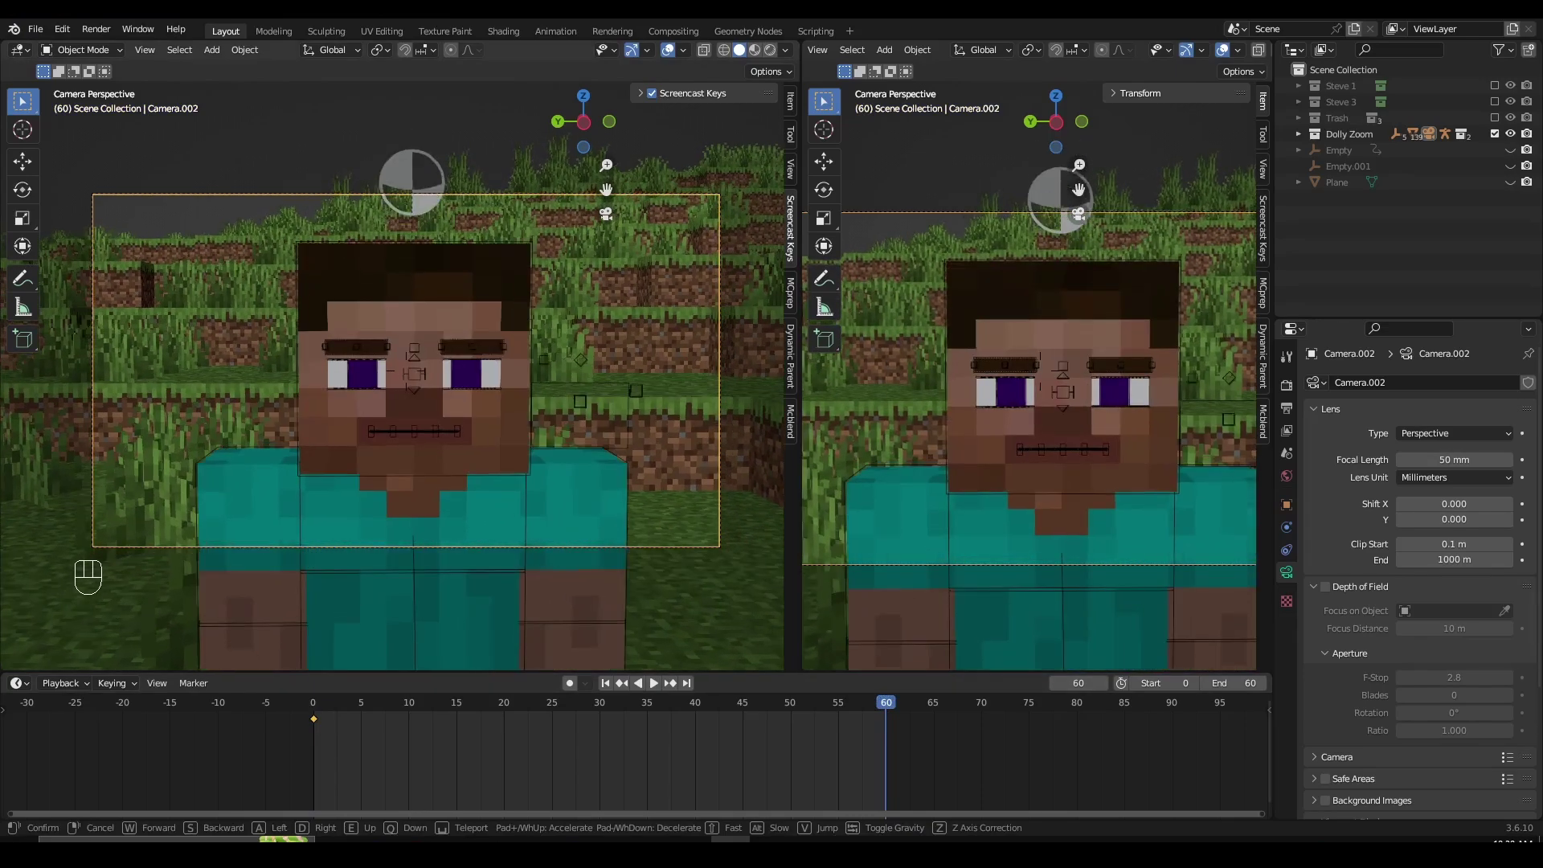
click(406, 370)
Nudge Camera.002 along the X axis with the Move tool and insert a Location keyframe at frame 60
middle_drag(406, 370, 617, 410)
key(f)
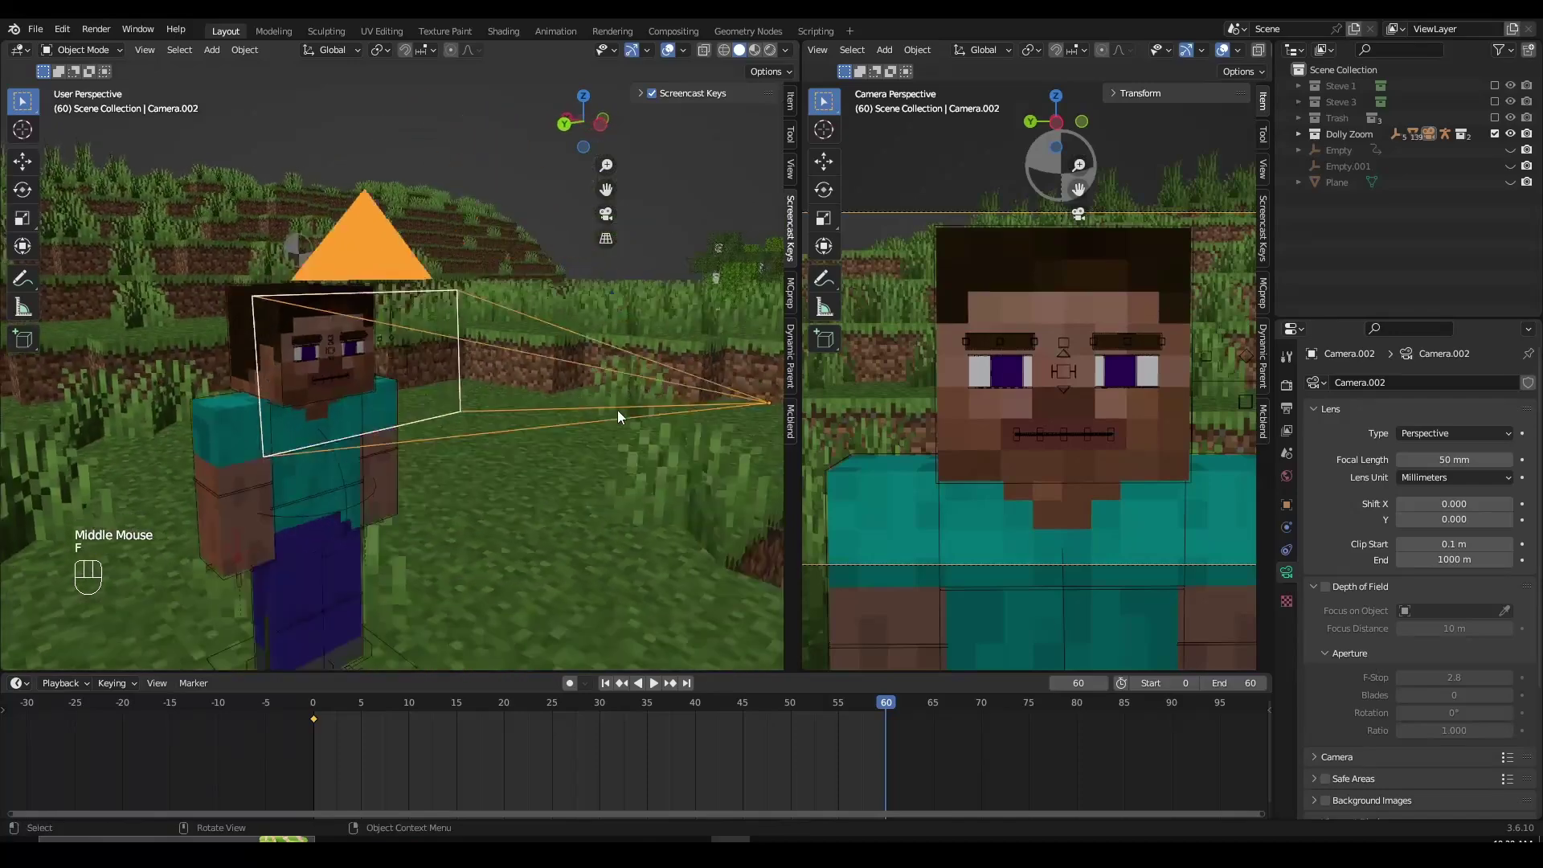
scroll(617, 409, down, 2)
middle_drag(329, 410, 499, 418)
shift+middle_drag(499, 417, 519, 441)
scroll(530, 441, up, 1)
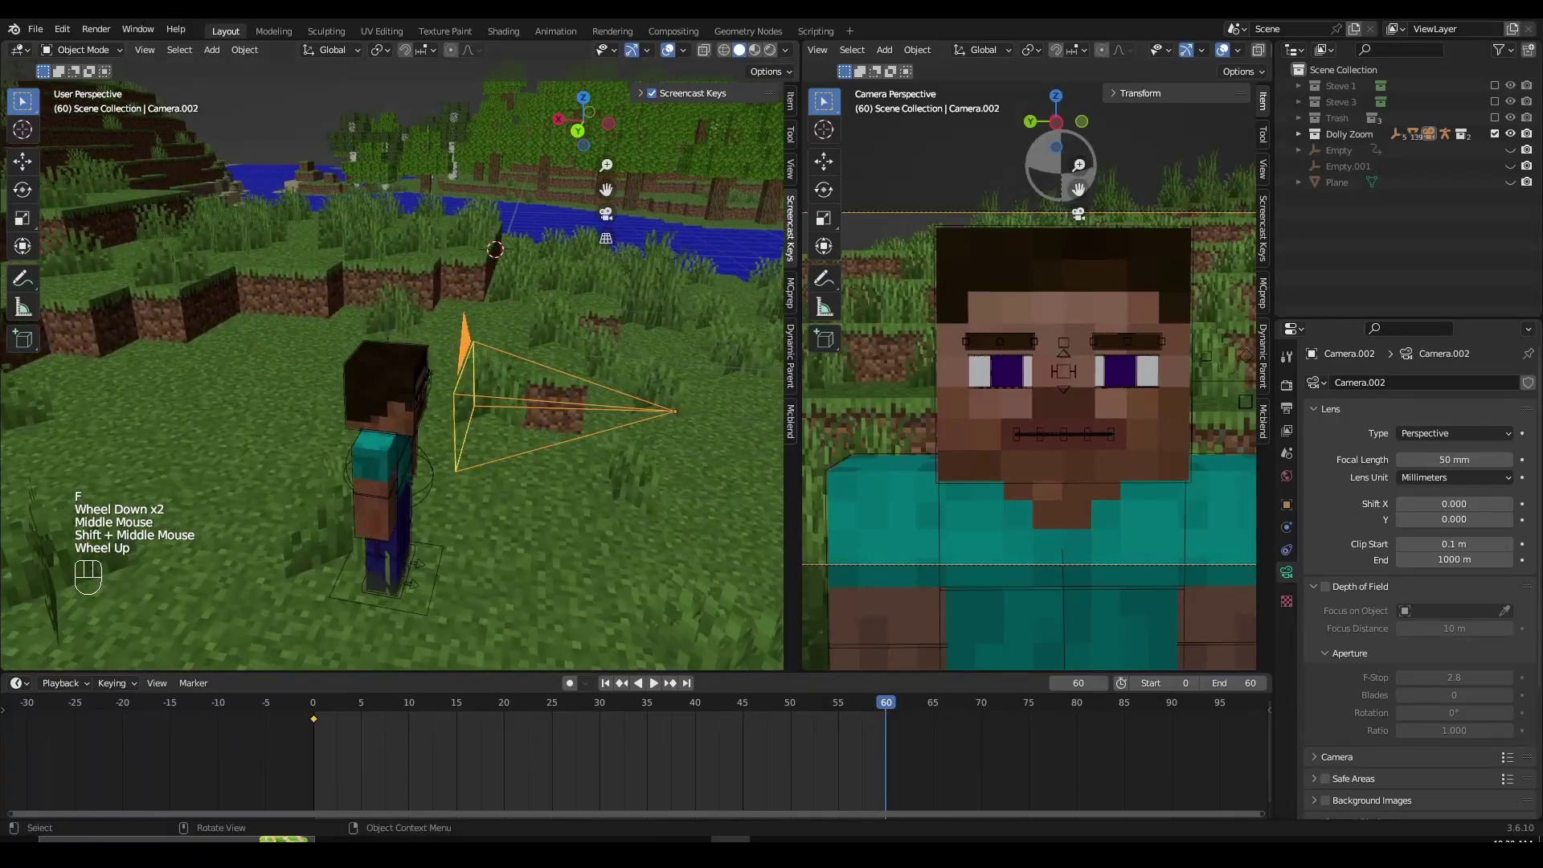
click(25, 167)
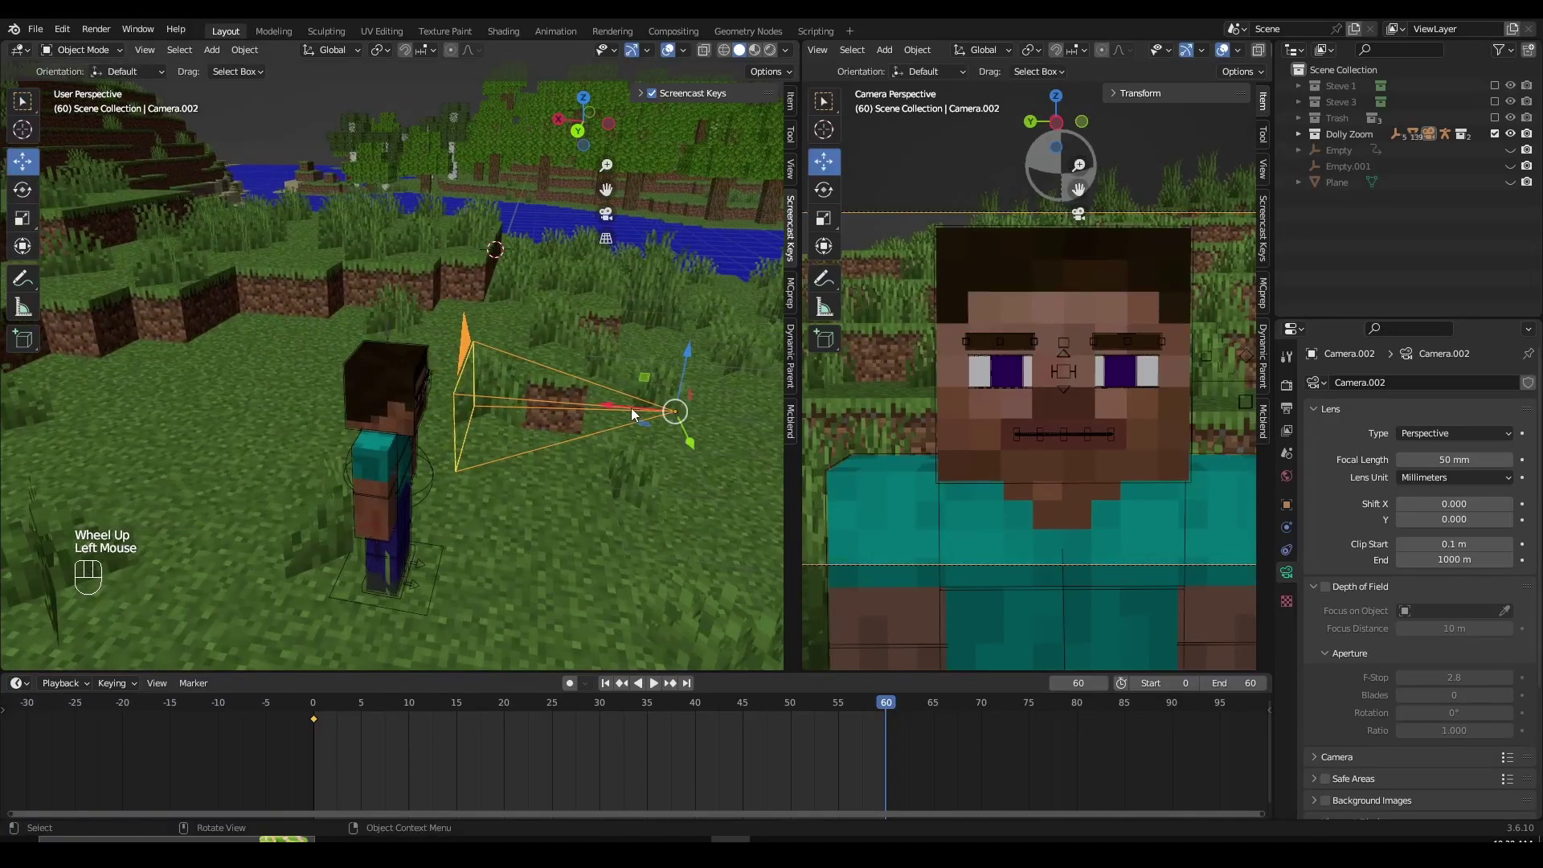
drag(630, 407, 646, 498)
scroll(646, 498, down, 1)
middle_drag(646, 498, 580, 397)
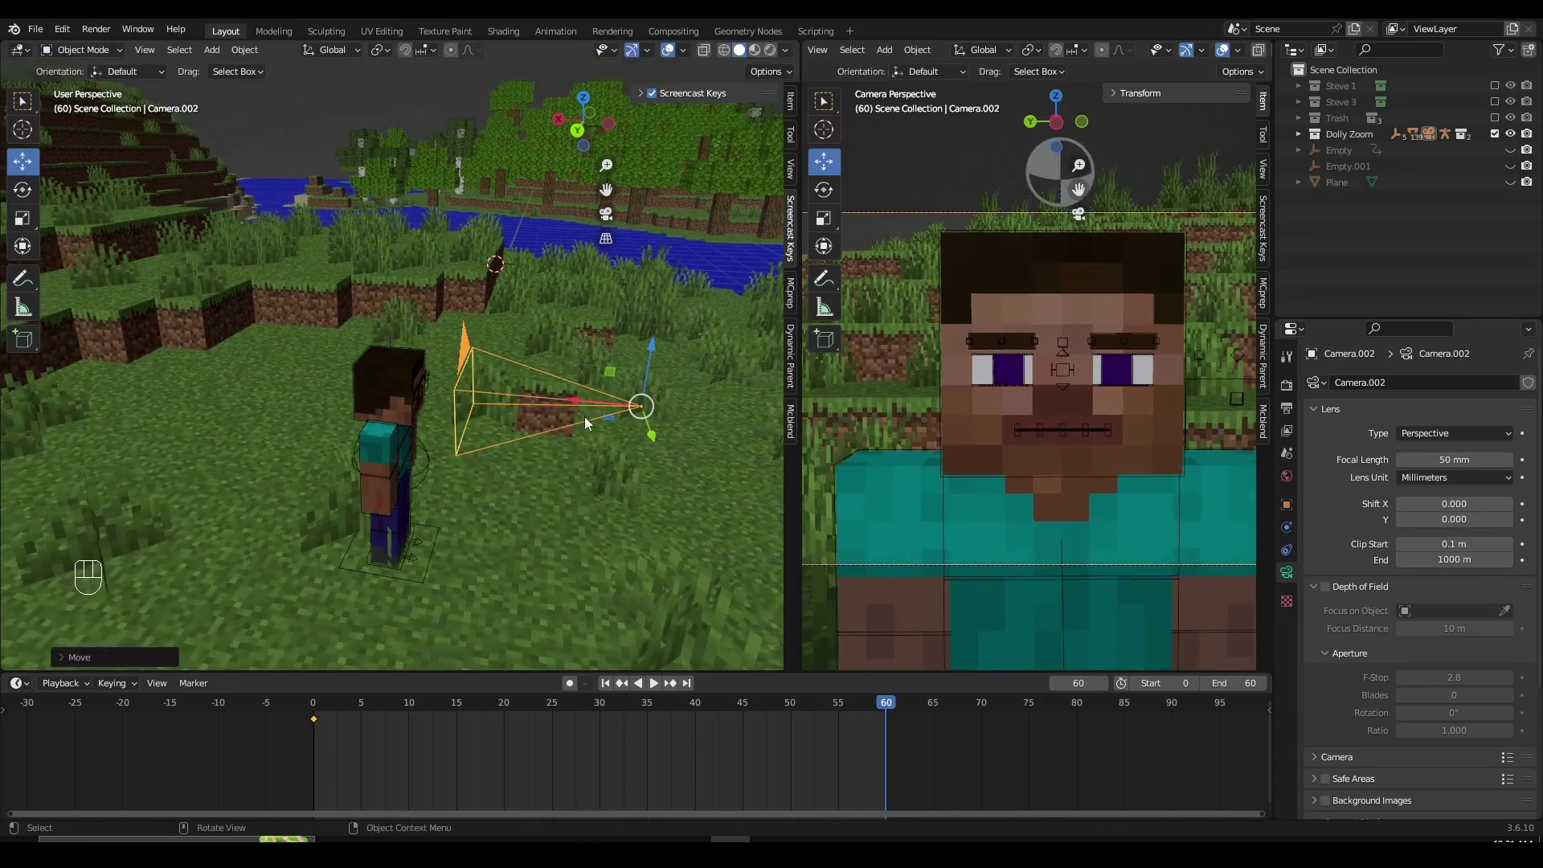
key(i)
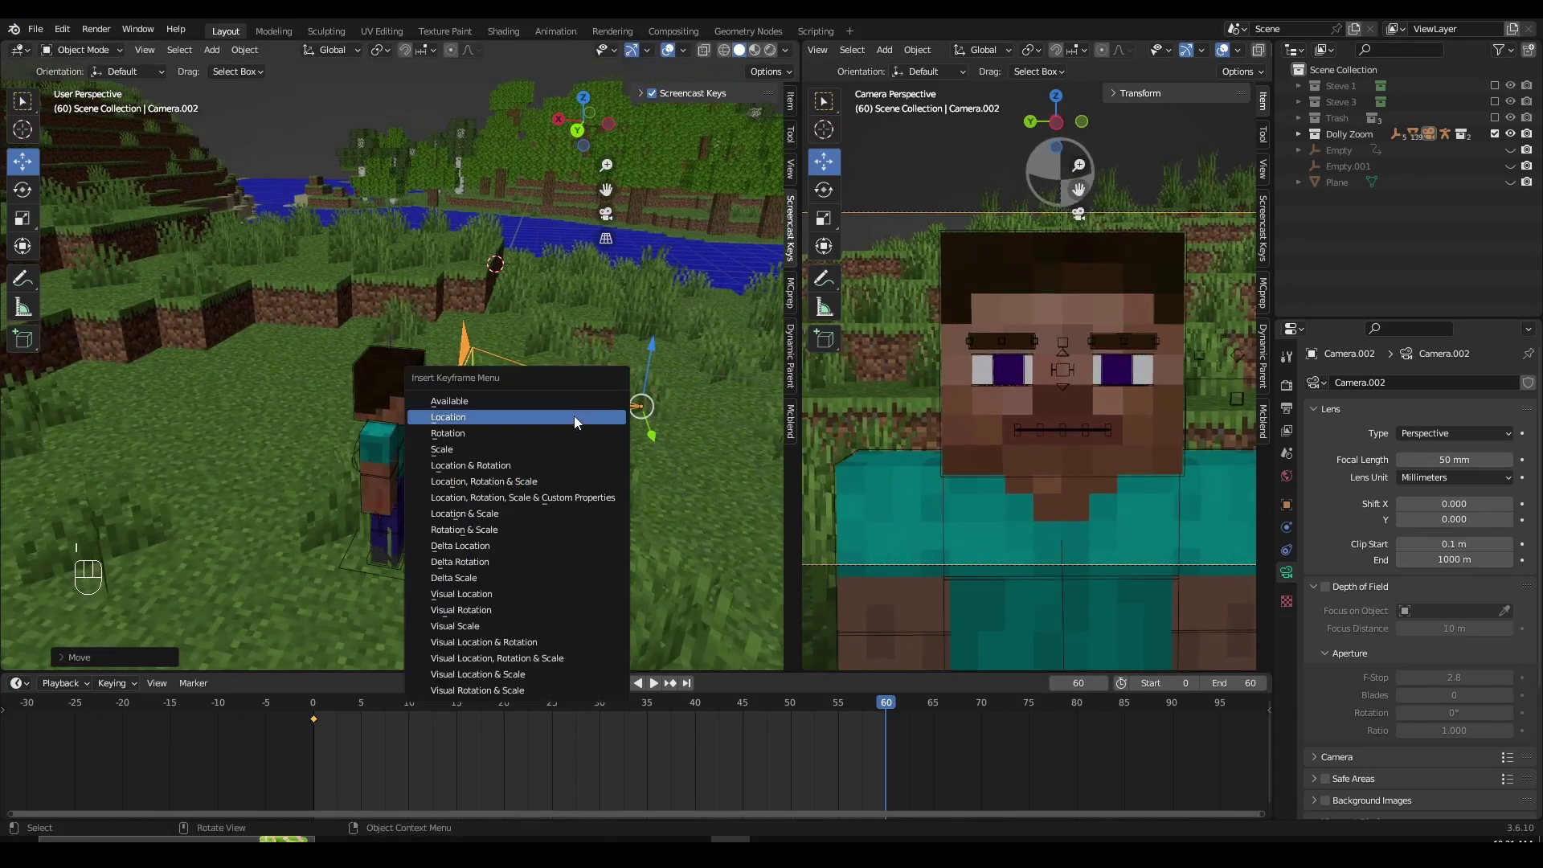
click(573, 417)
Return to frame 0 and play back Camera.002's forward move
drag(312, 707, 313, 744)
key(space)
key(space)
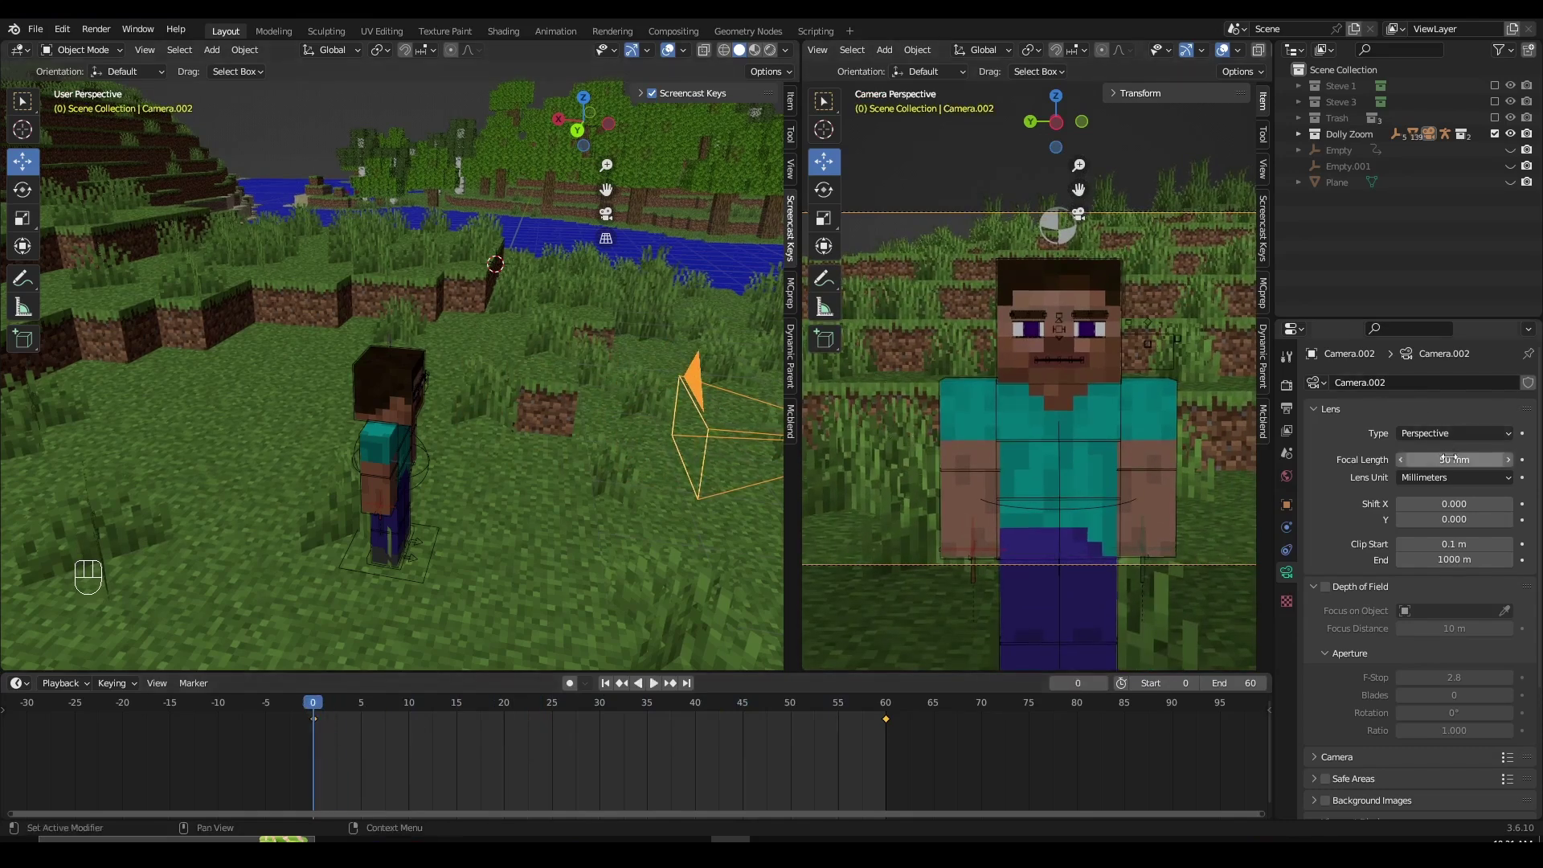
Insert a focal length keyframe for Camera.002 at frame 0 and undo it
key(i)
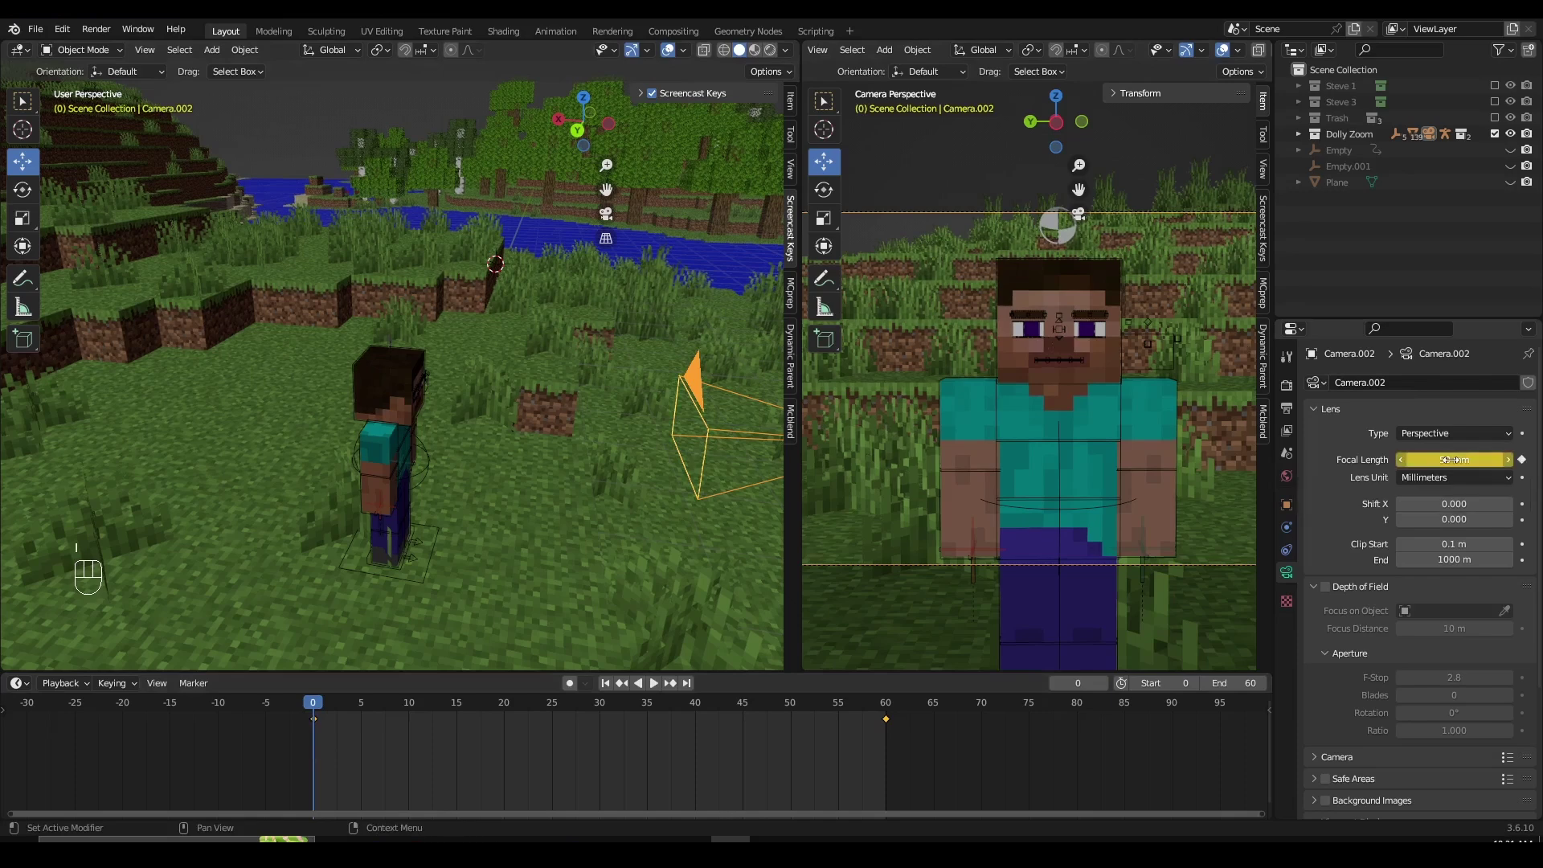
key(ctrl+z)
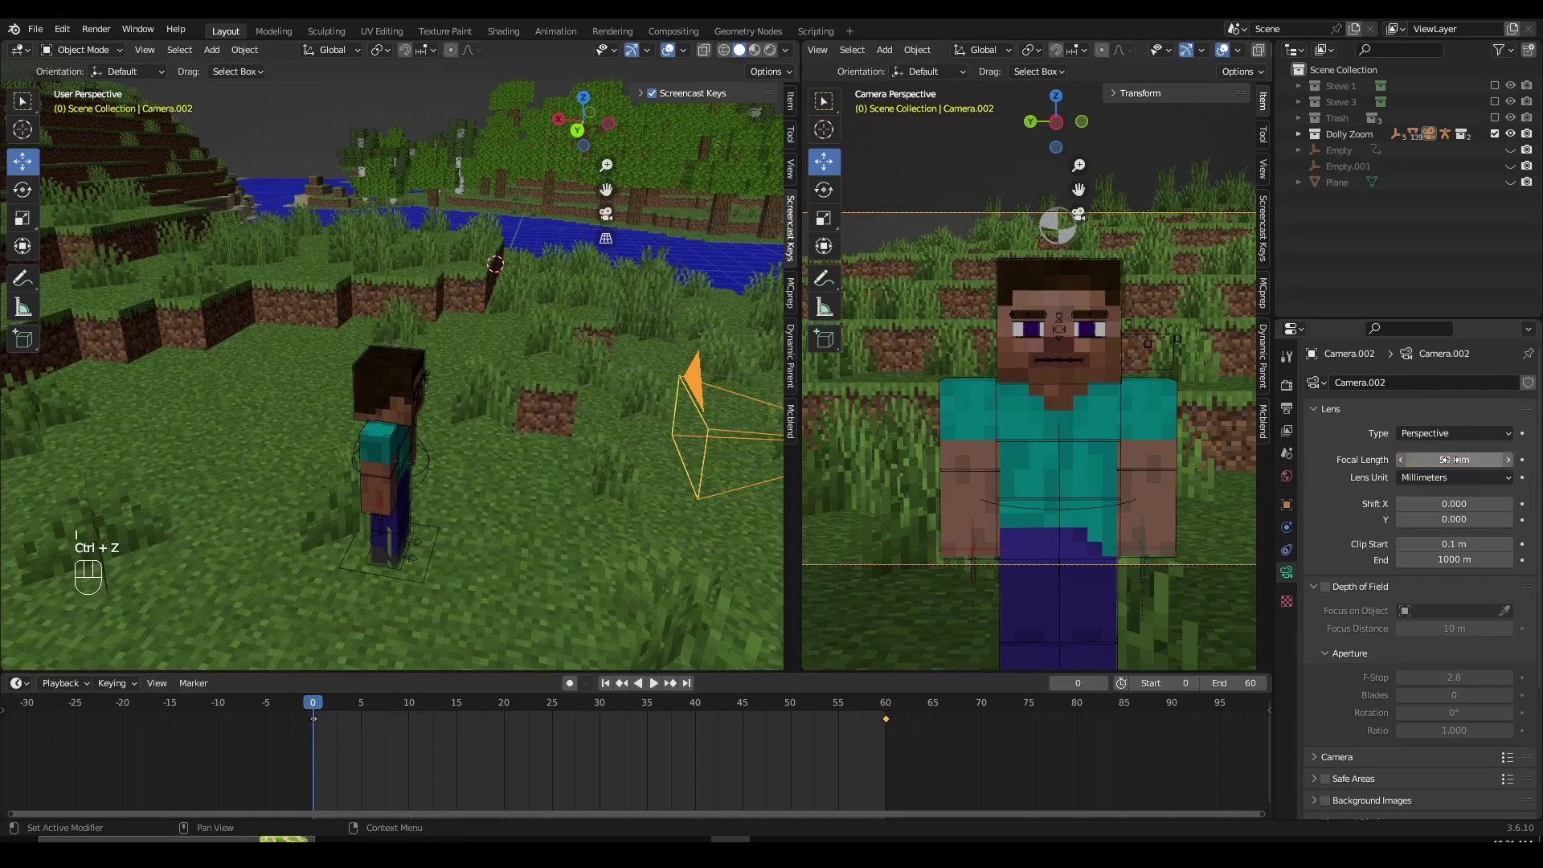
Keyframe Camera.002's focal length at 50 mm on frame 0 and at 21 mm on frame 60
right_click(1450, 460)
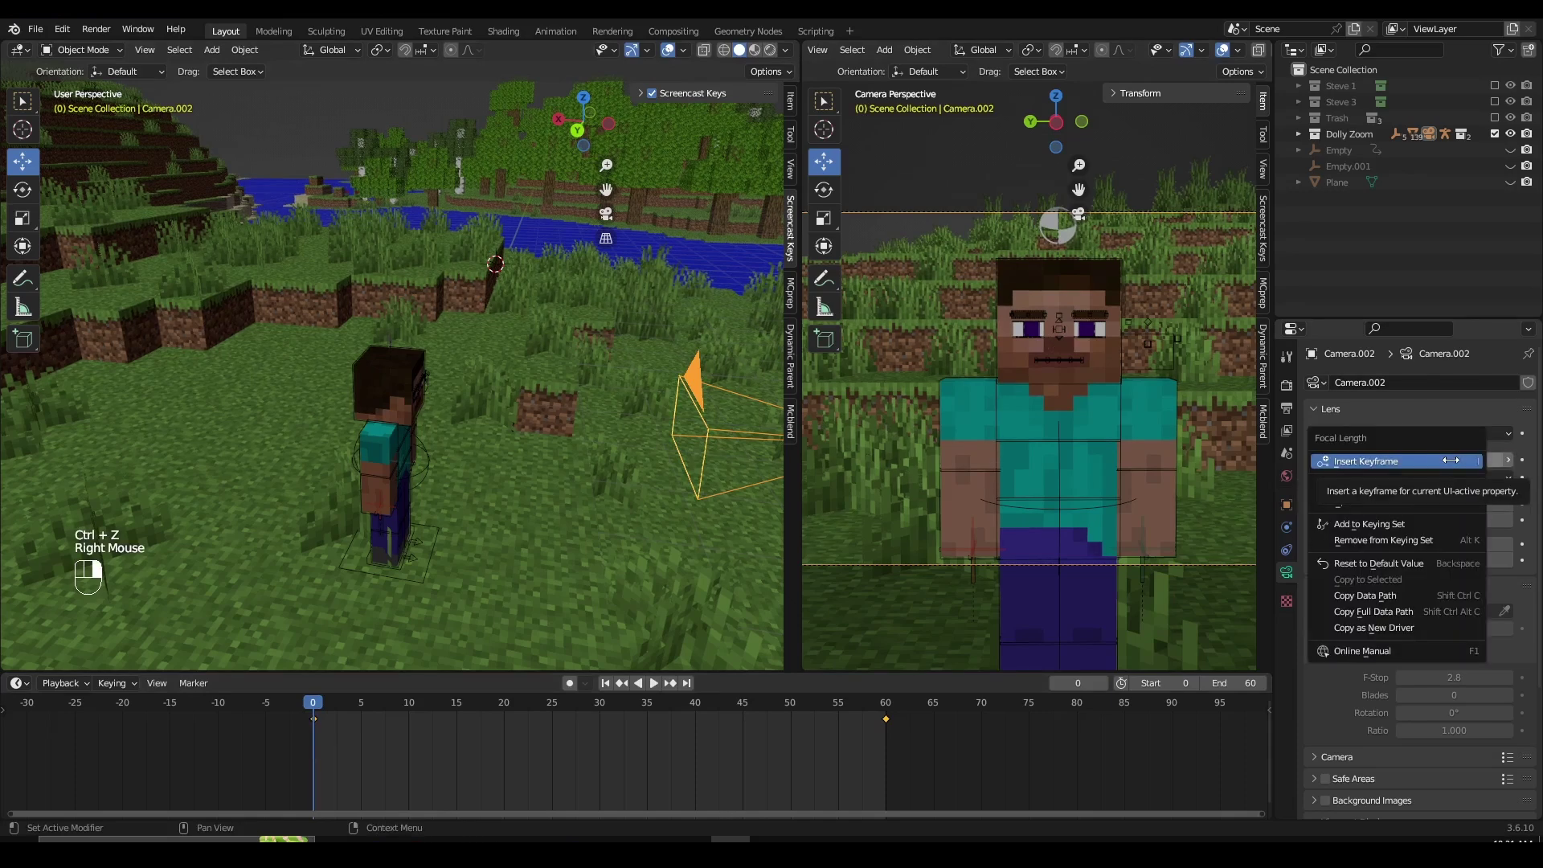
click(1450, 459)
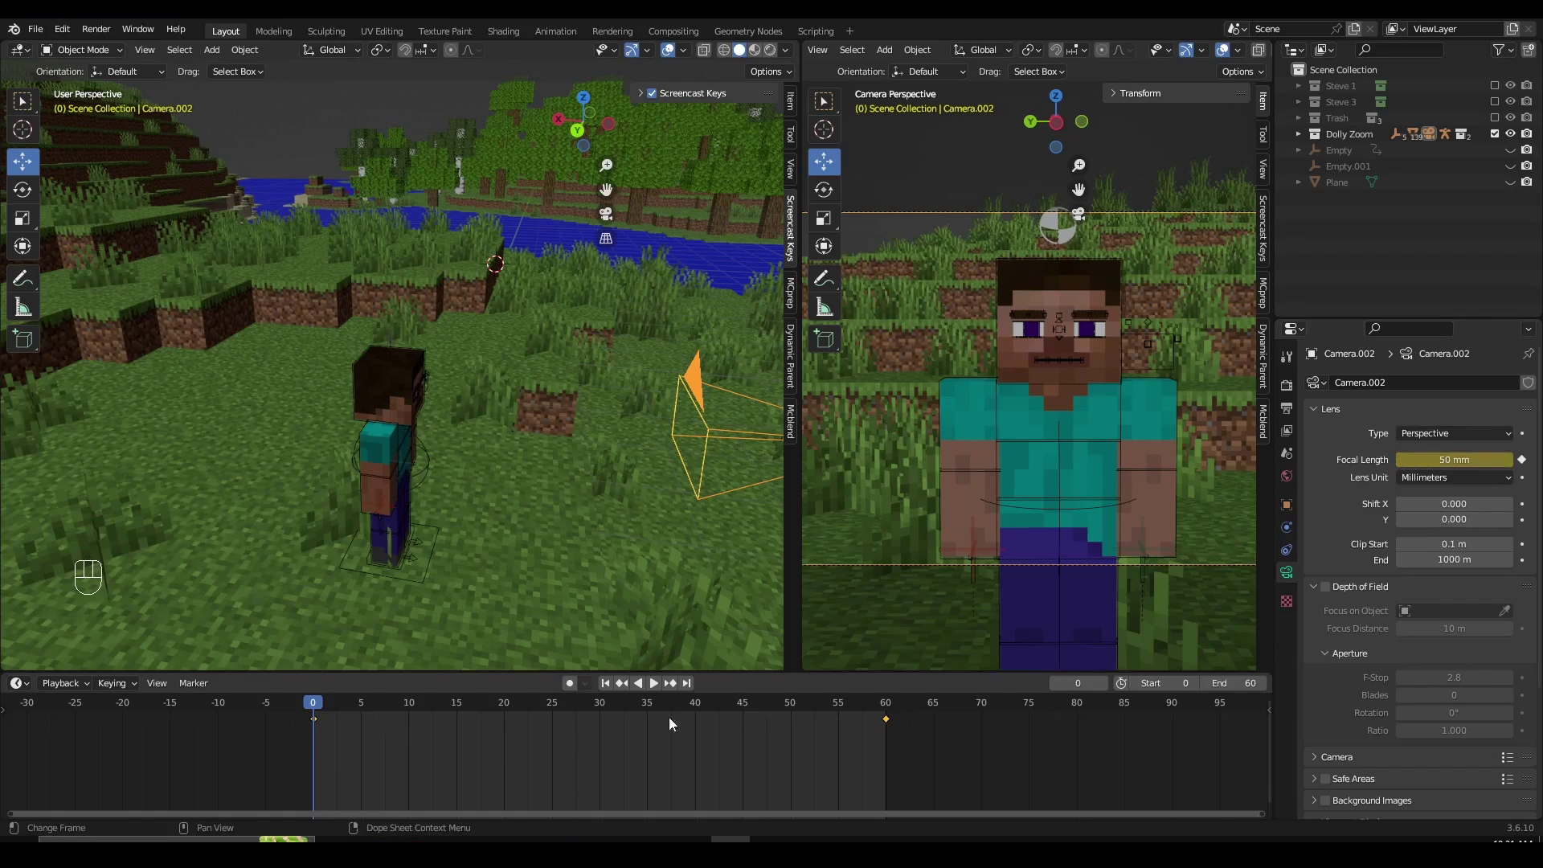
click(886, 705)
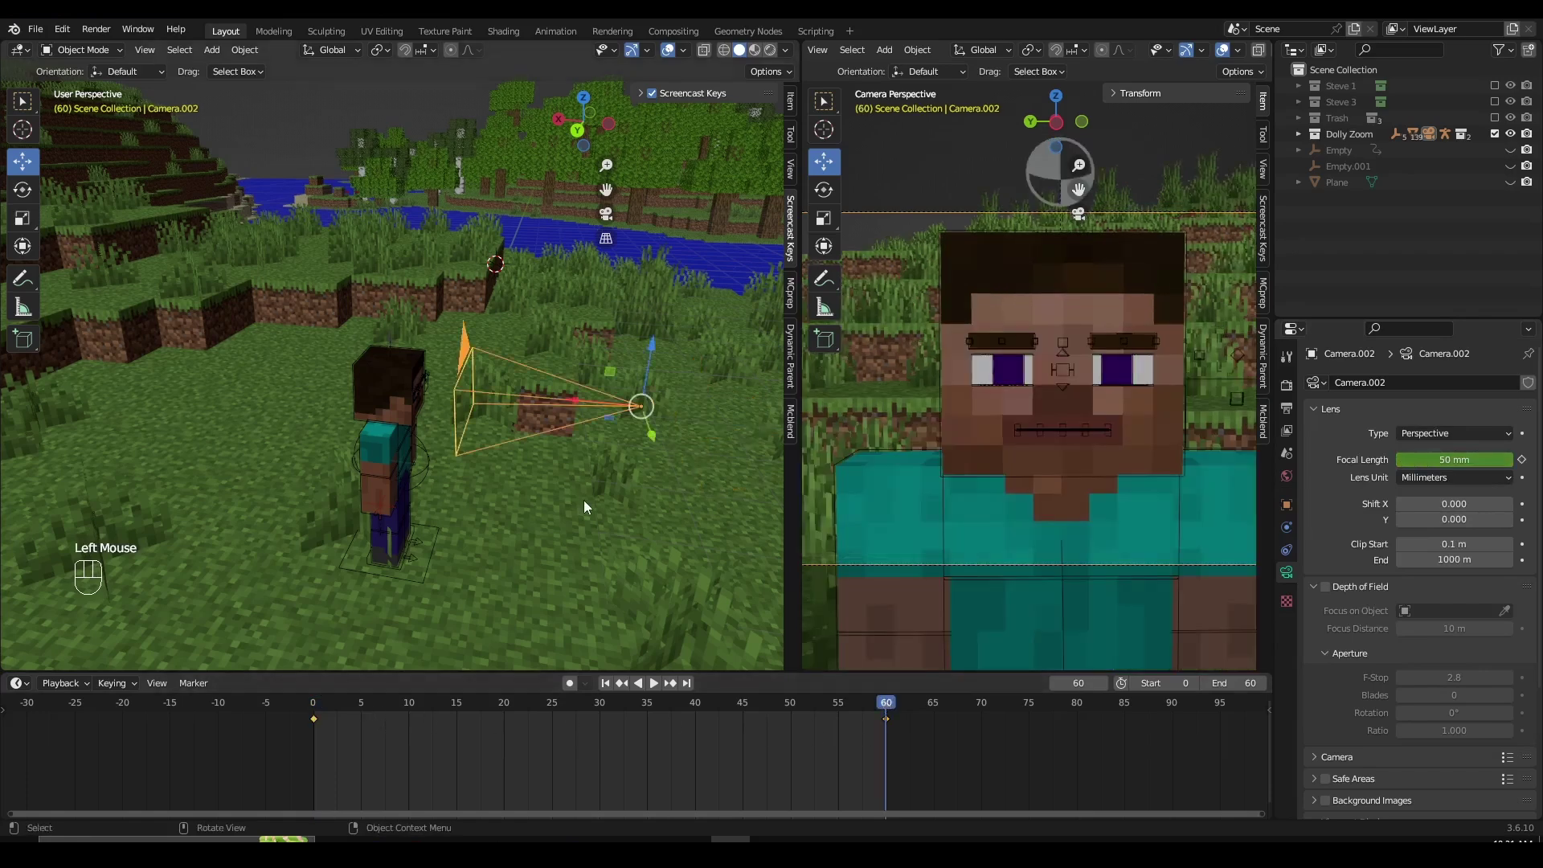
drag(1464, 459, 1405, 459)
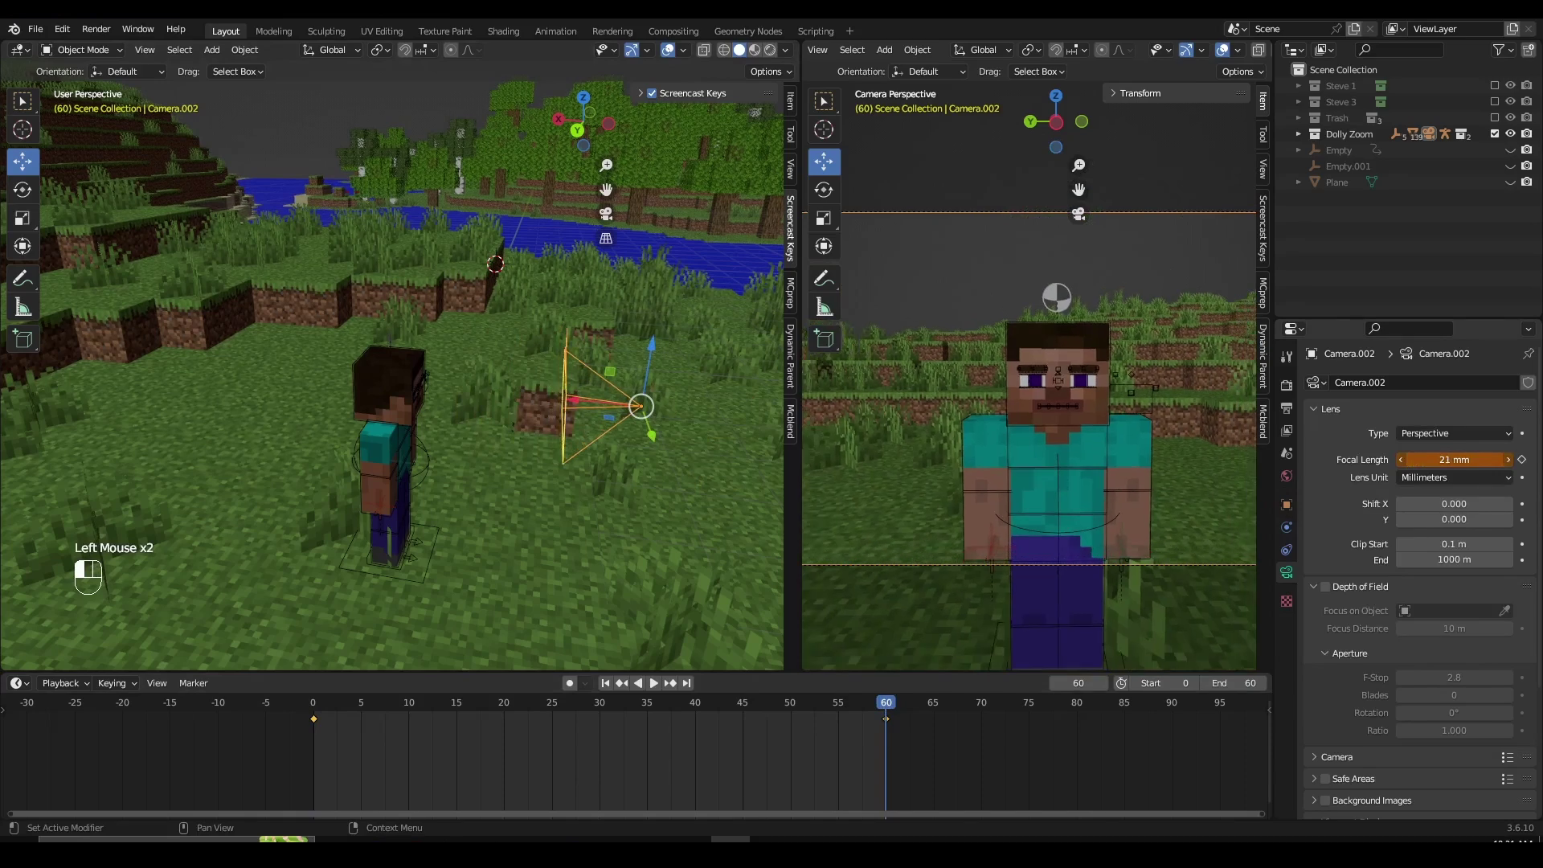
right_click(1435, 460)
right_click(1449, 464)
click(1451, 466)
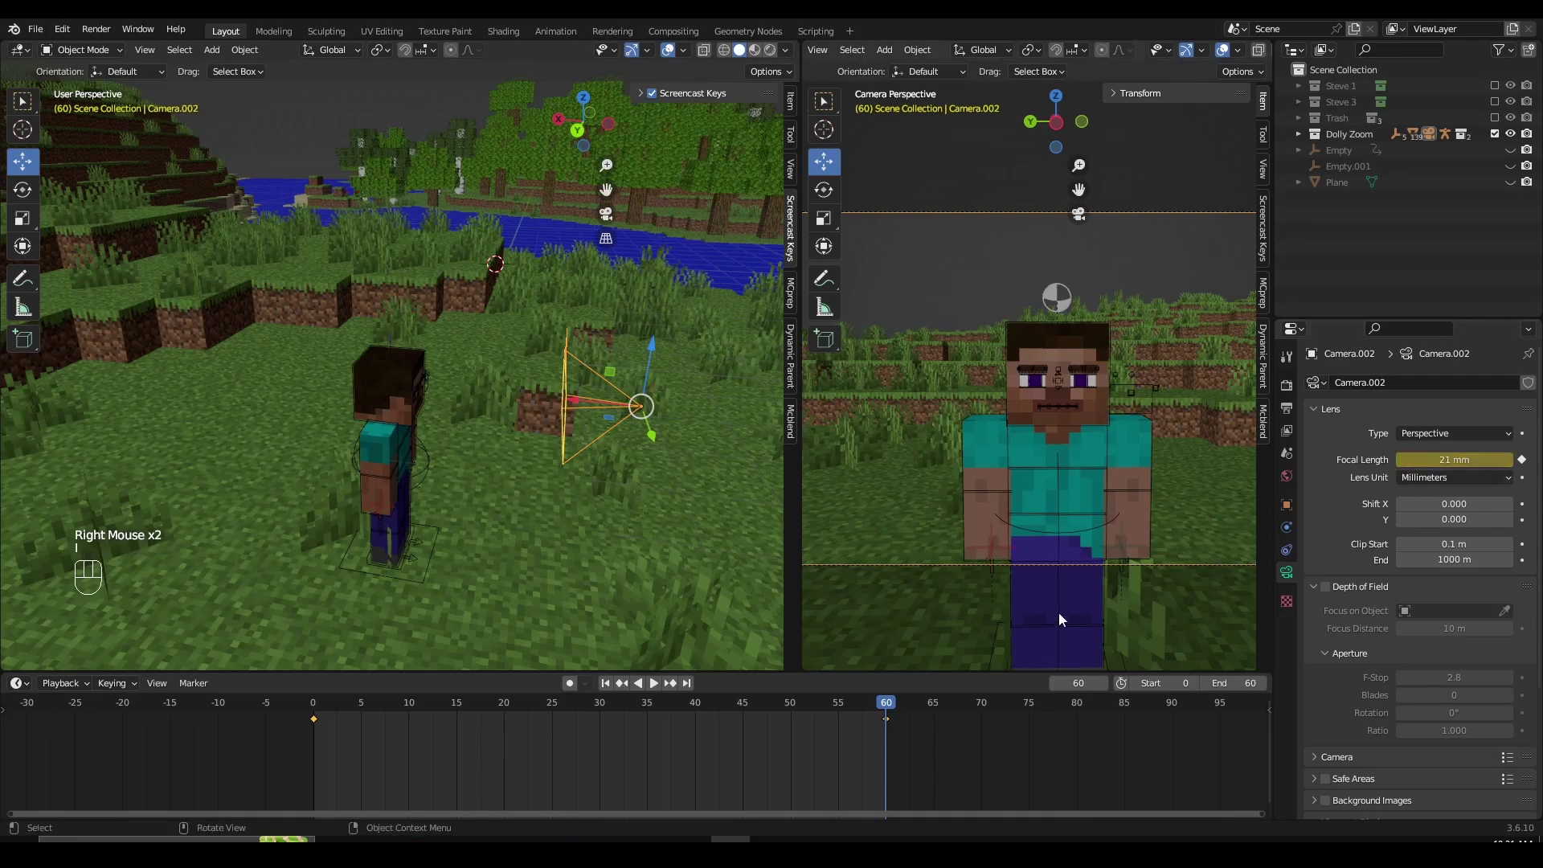
Play back the dolly zoom and compare the character's framing at frames 0 and 60
key(space)
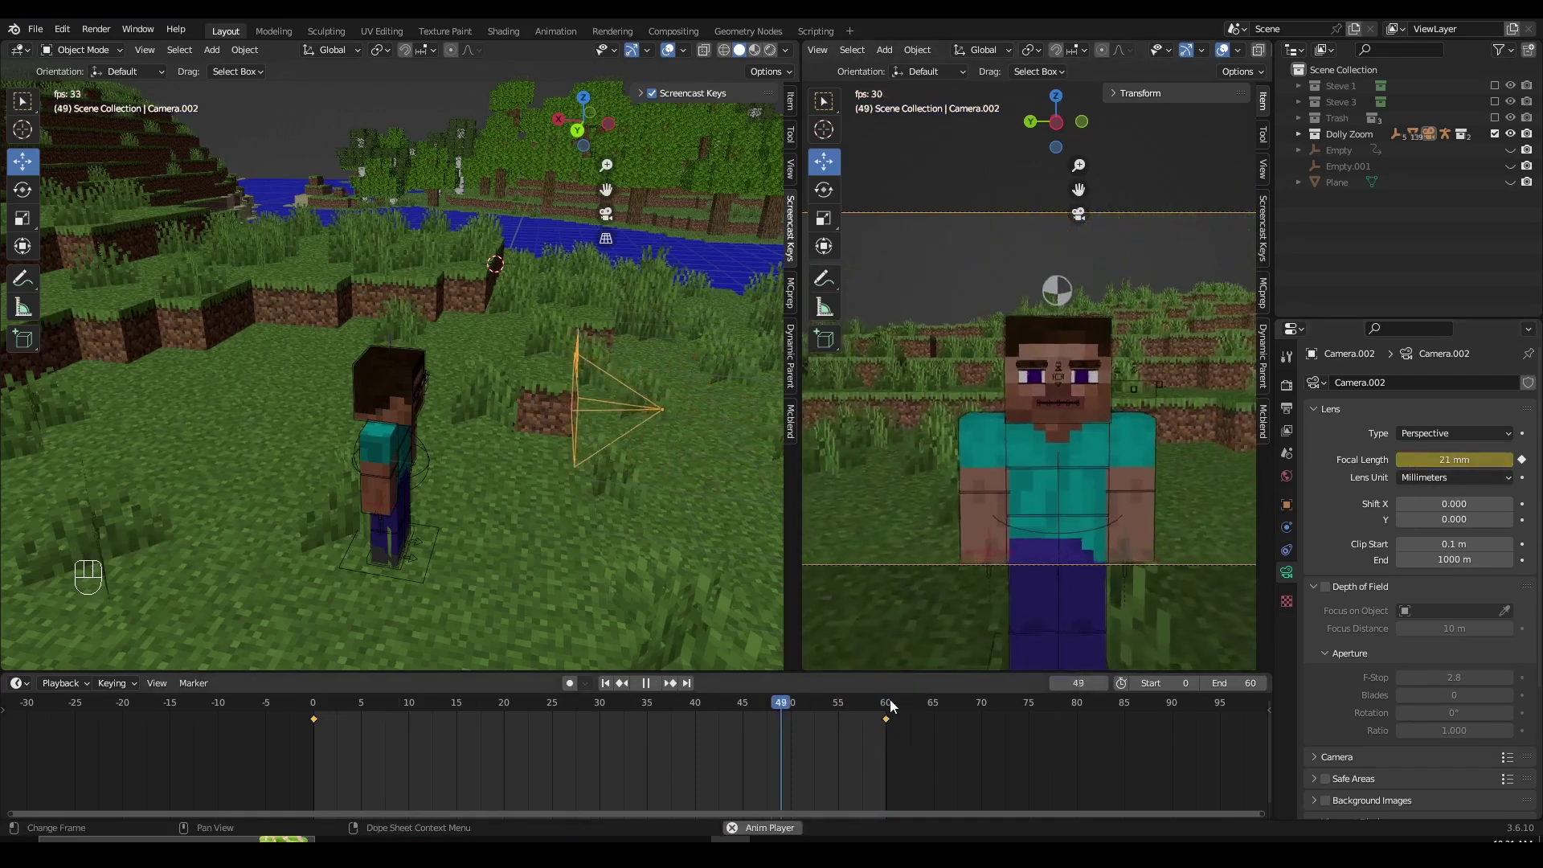
key(g)
key(g)
key(ctrl+z)
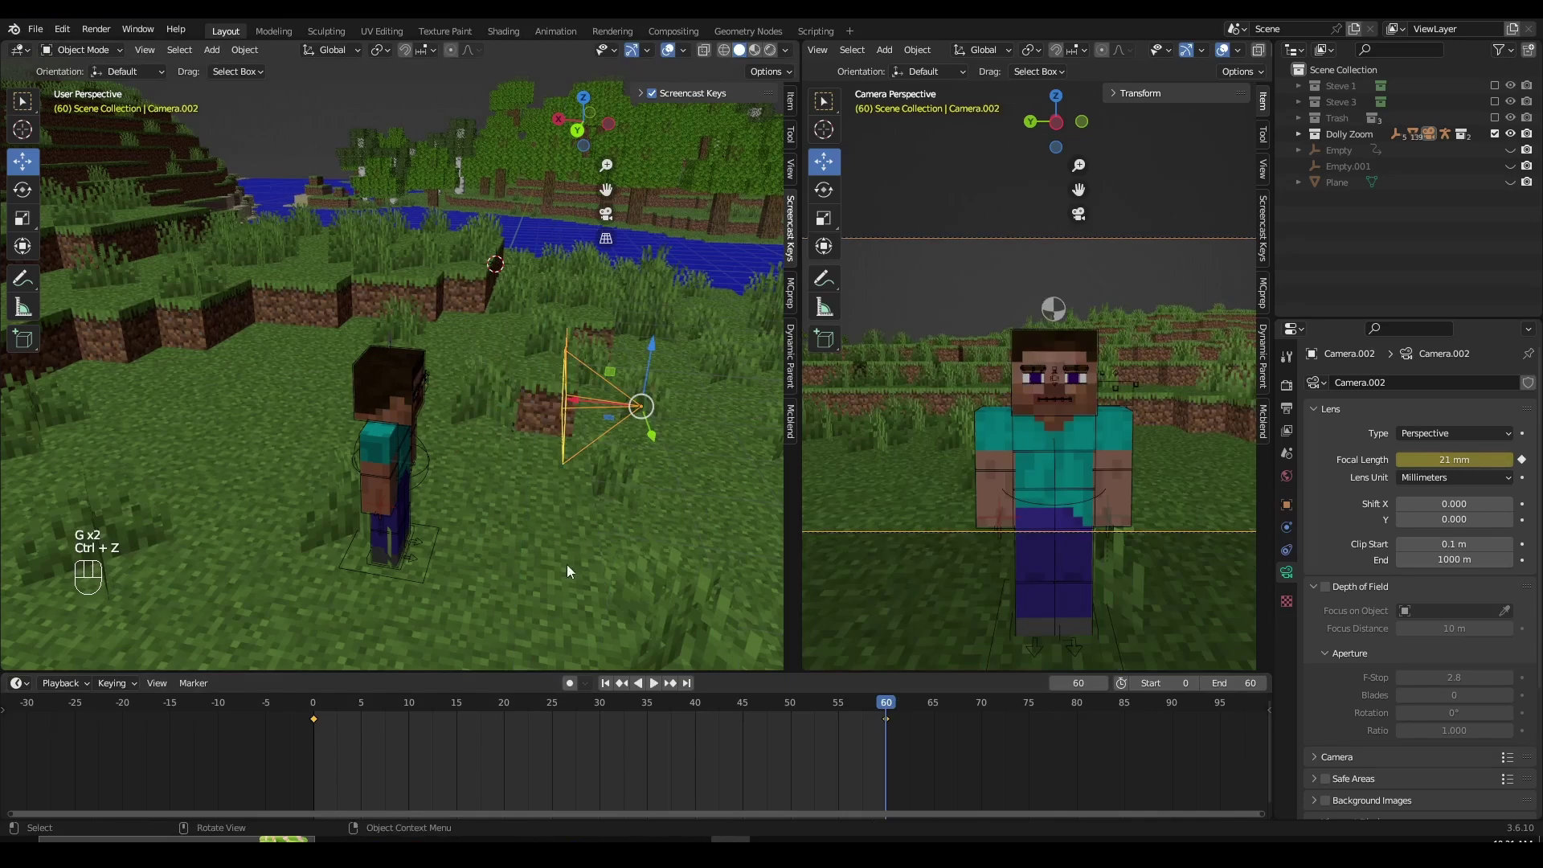
click(312, 703)
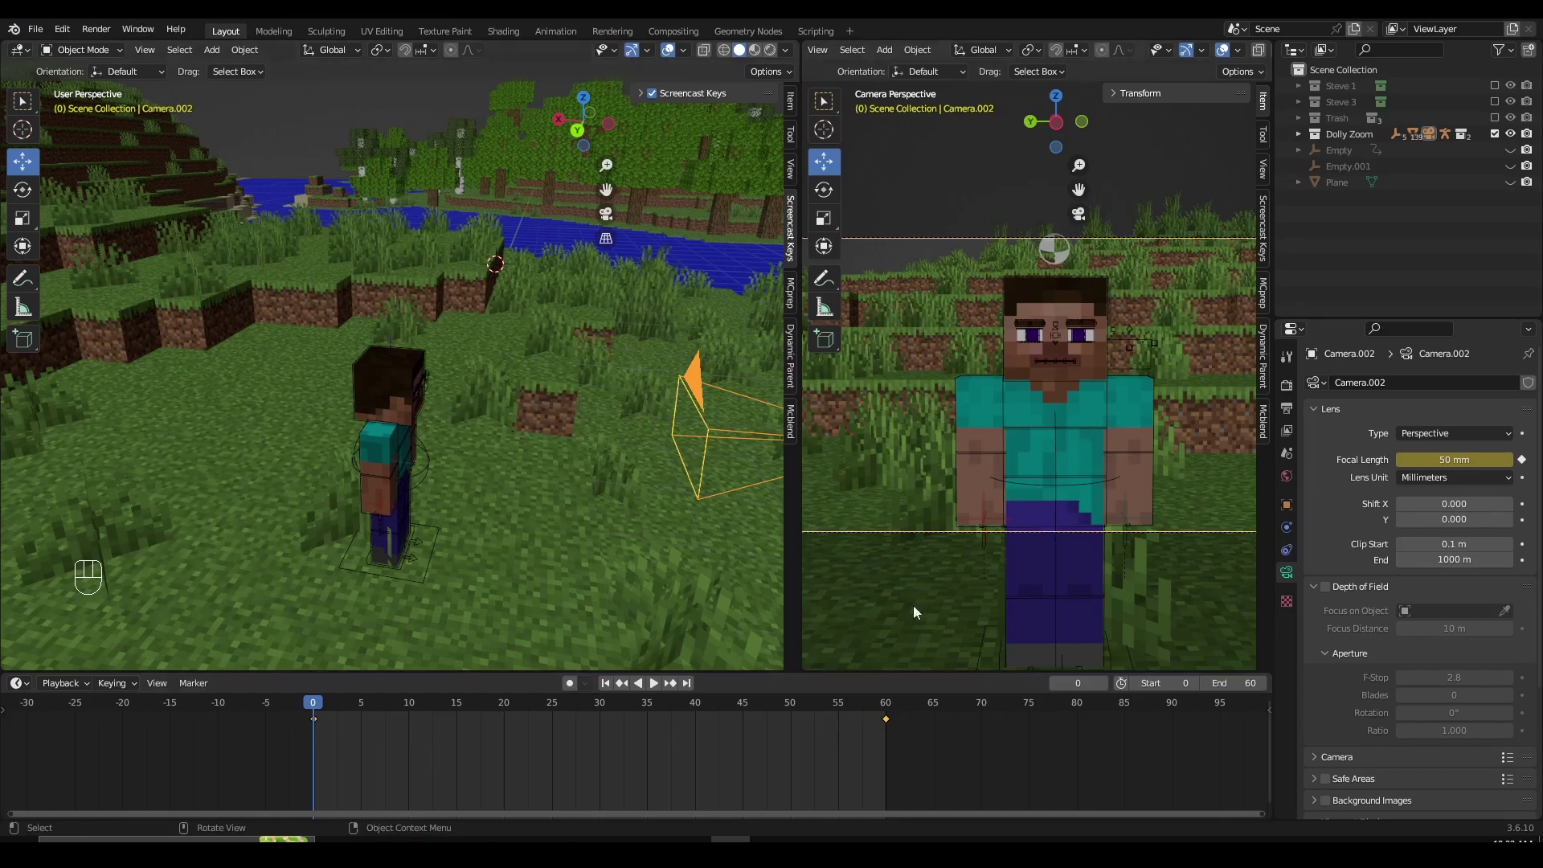
click(886, 706)
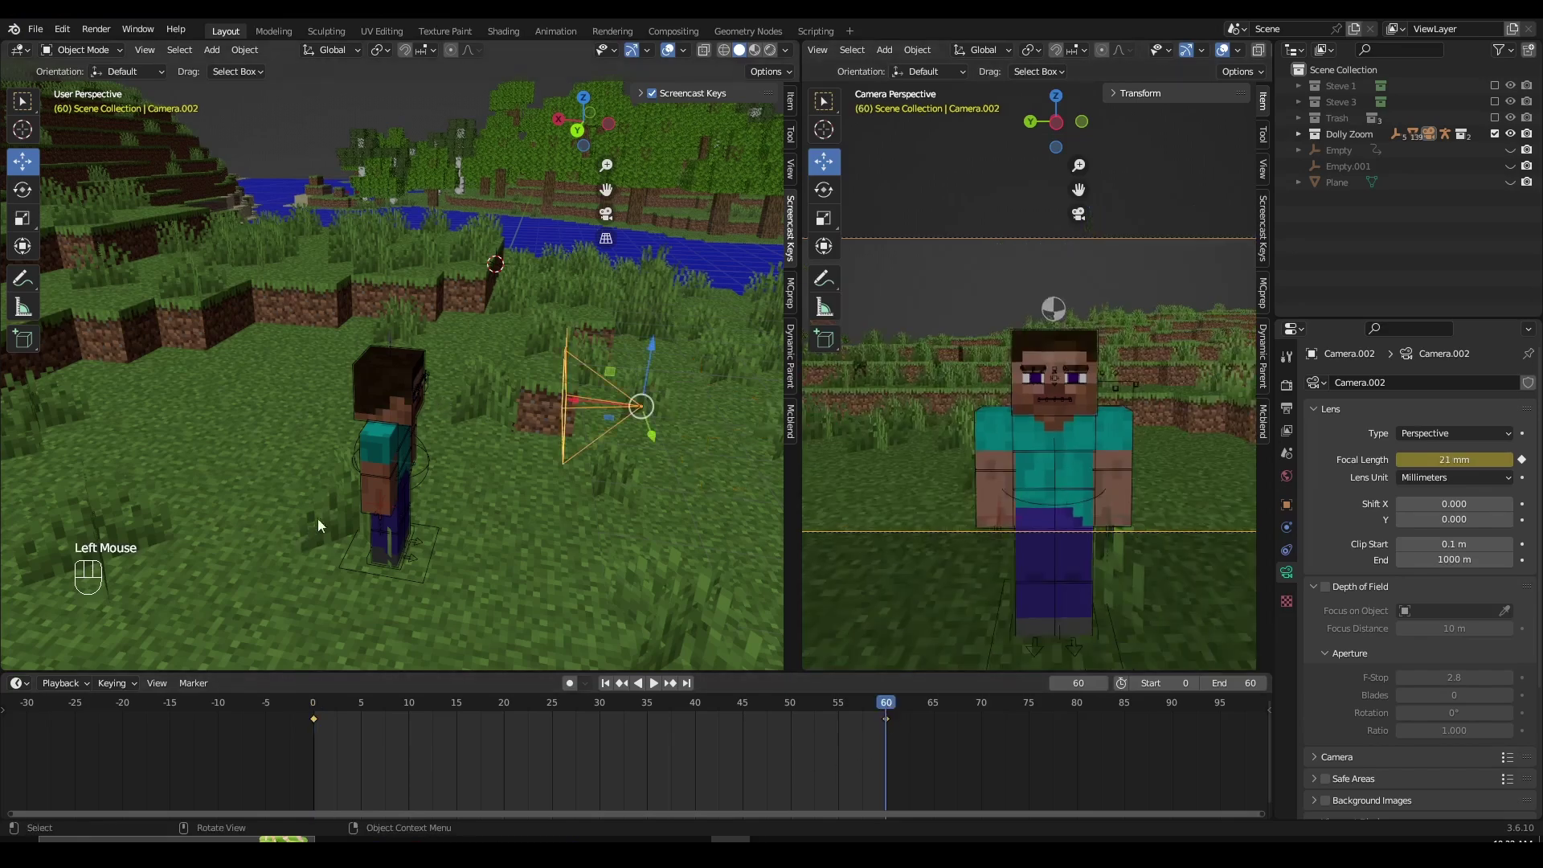
At frame 60, move Camera.002 closer to the character along the X axis and lower it along the Z axis
middle_drag(317, 519, 571, 450)
key(g)
key(x)
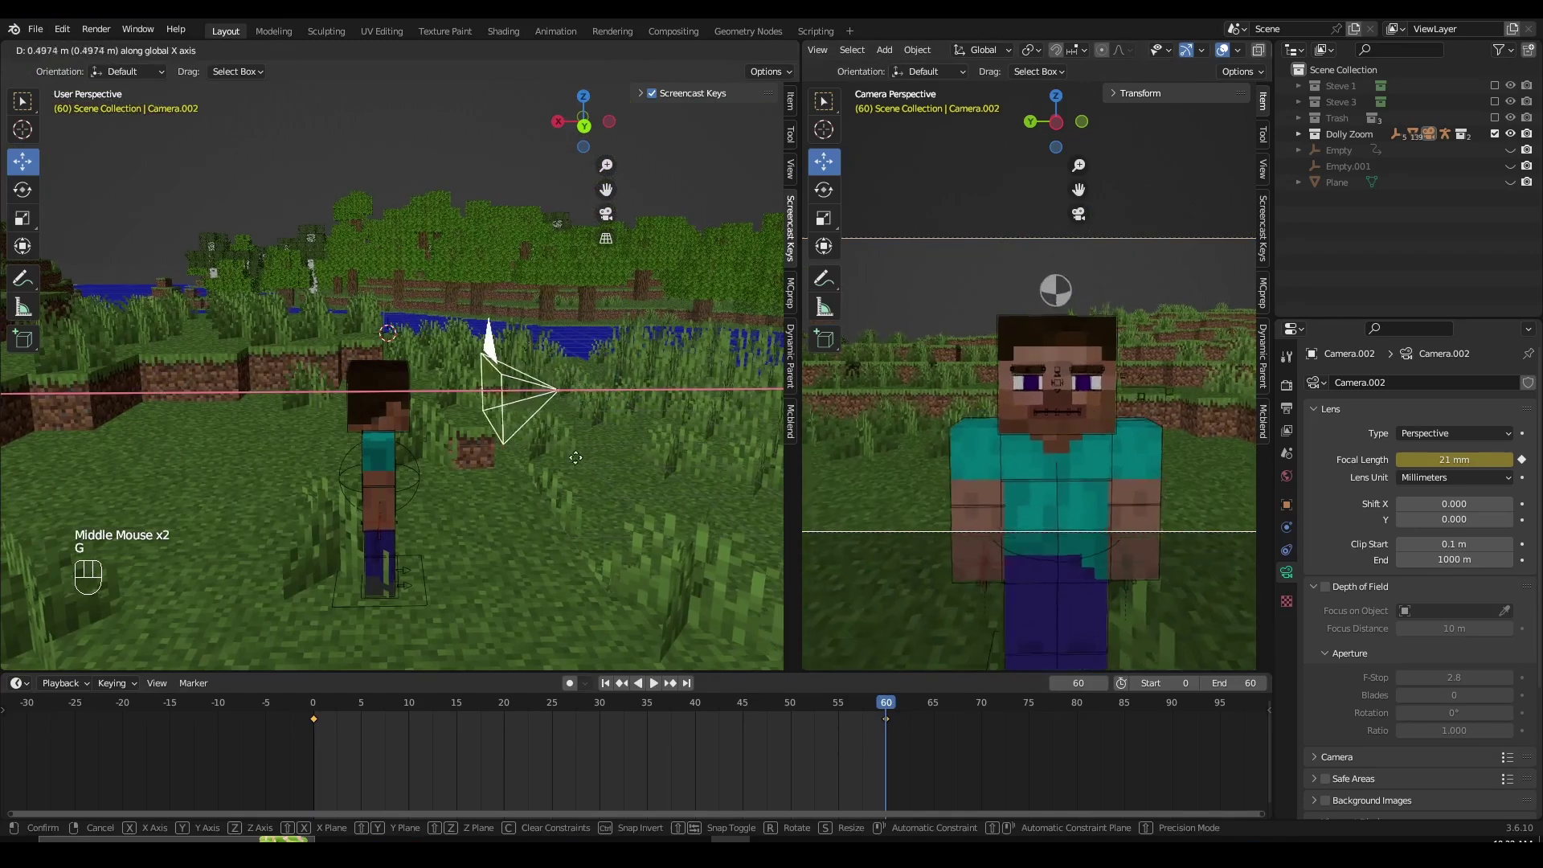
click(569, 457)
key(g)
key(z)
click(569, 464)
key(g)
key(z)
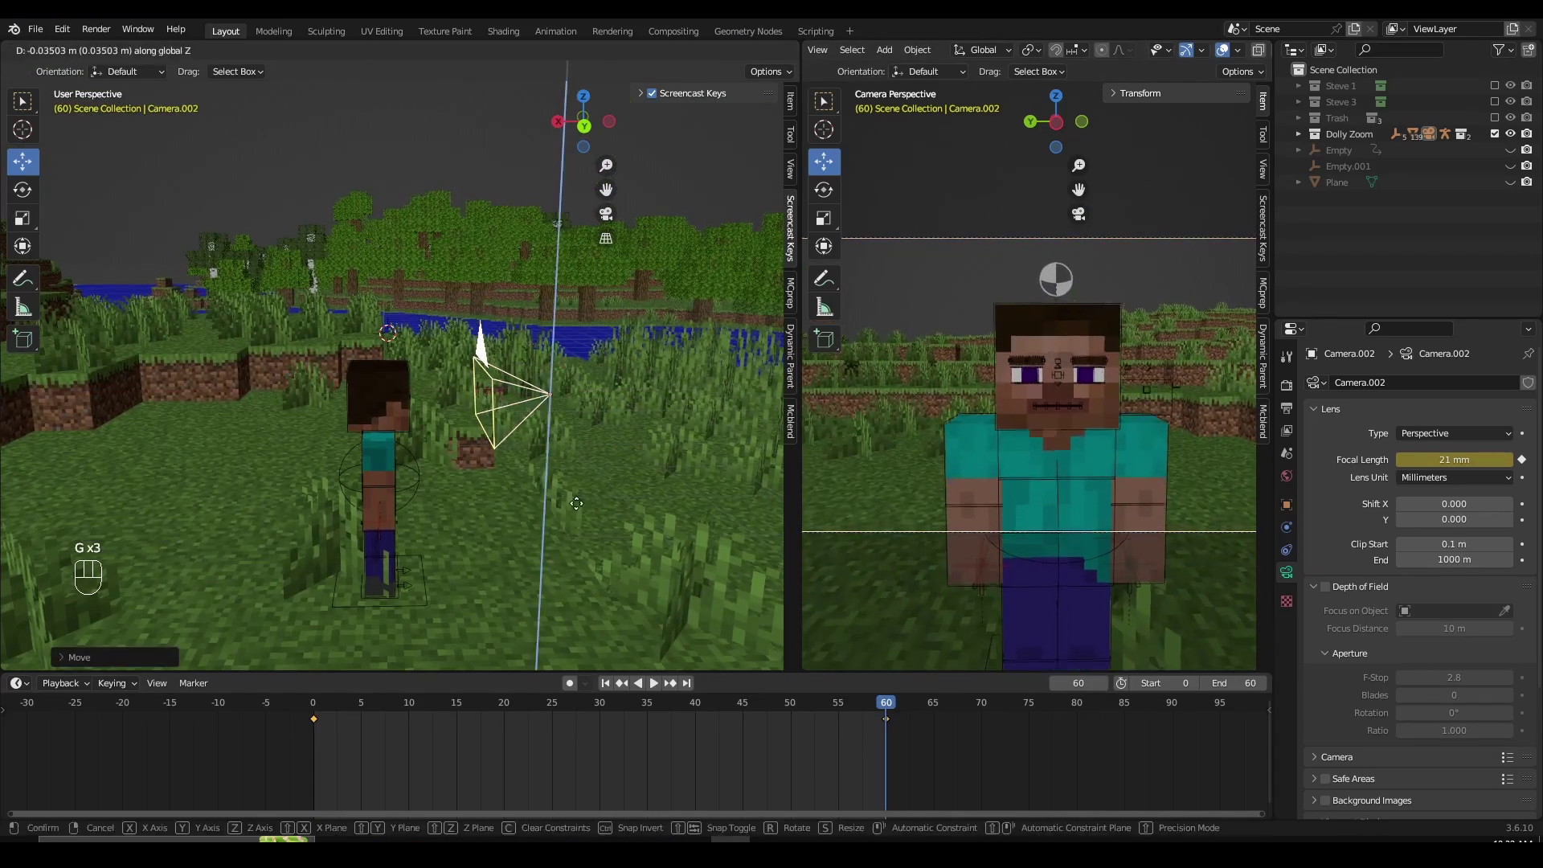
click(580, 510)
Pull Camera.002 slightly back along the X axis and insert a location keyframe at frame 60
key(g)
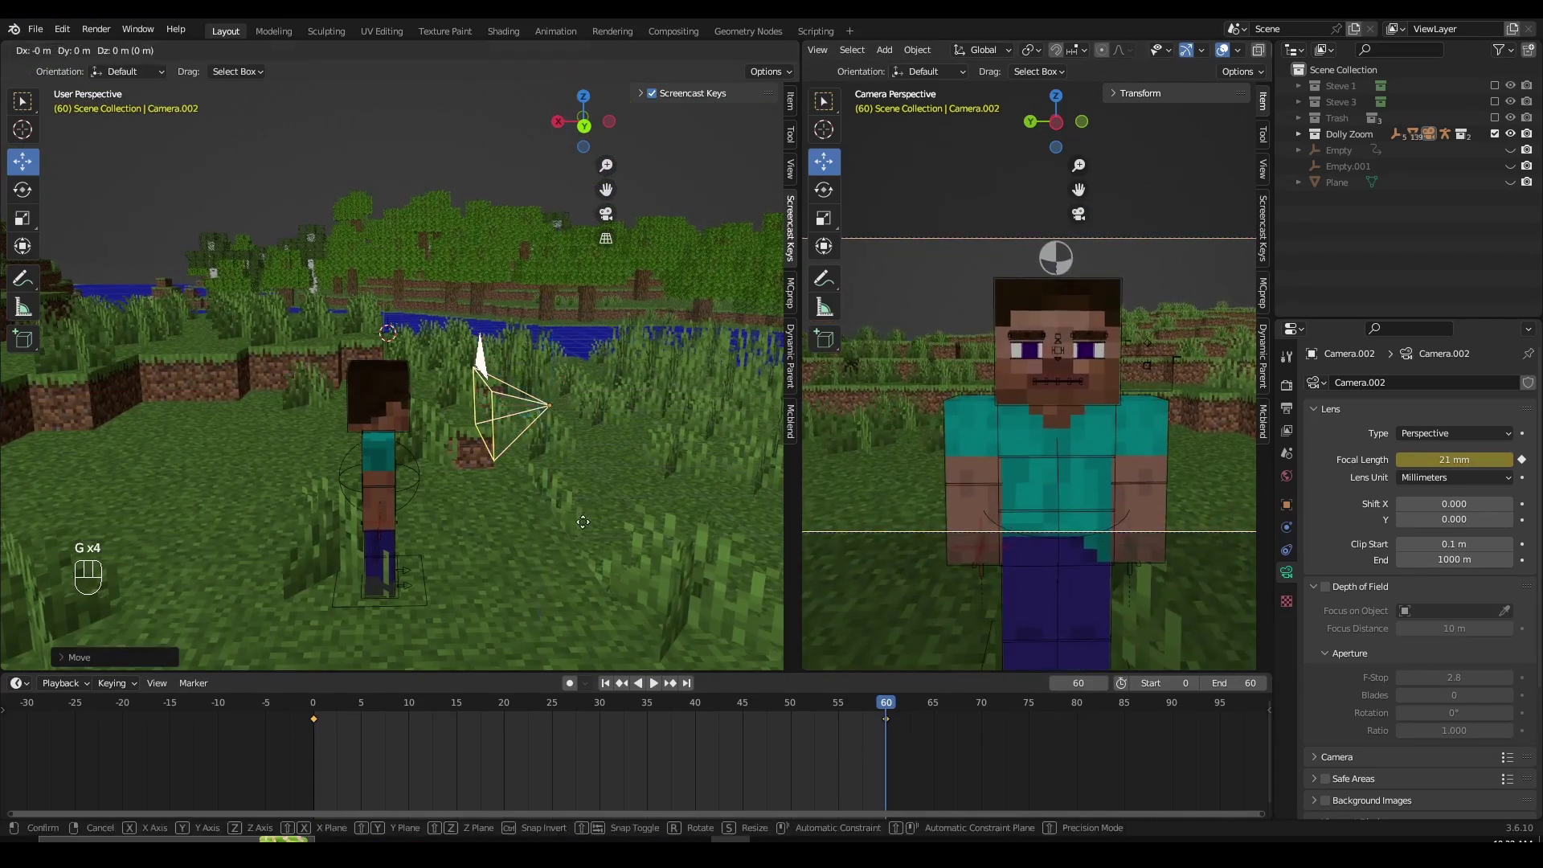
right_click(584, 526)
key(g)
key(x)
click(601, 532)
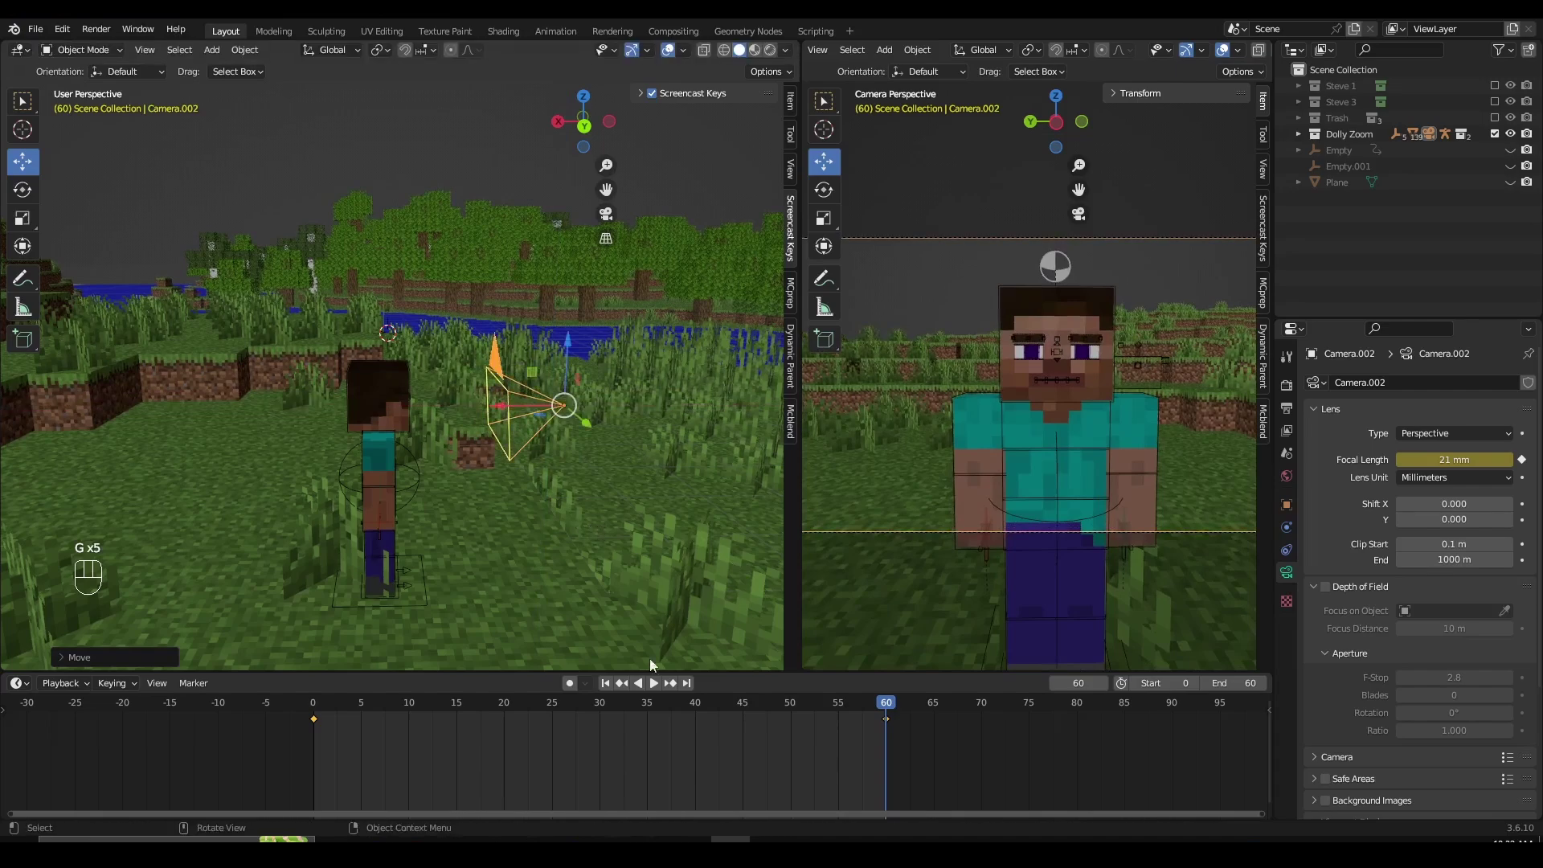
key(i)
click(630, 427)
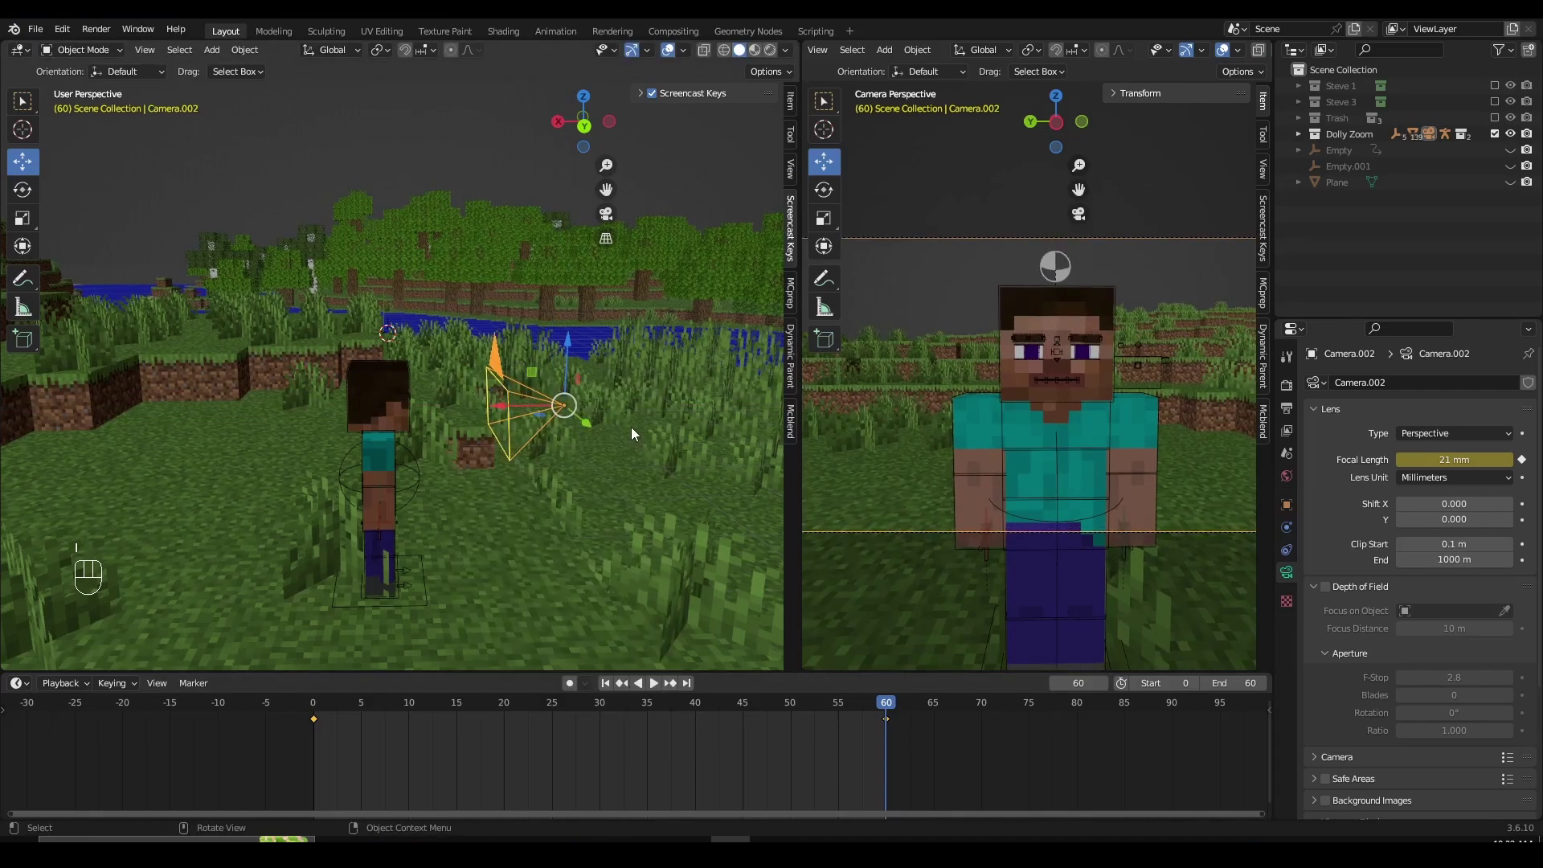
Play back the dolly zoom with both viewports looking through Camera.002
key(space)
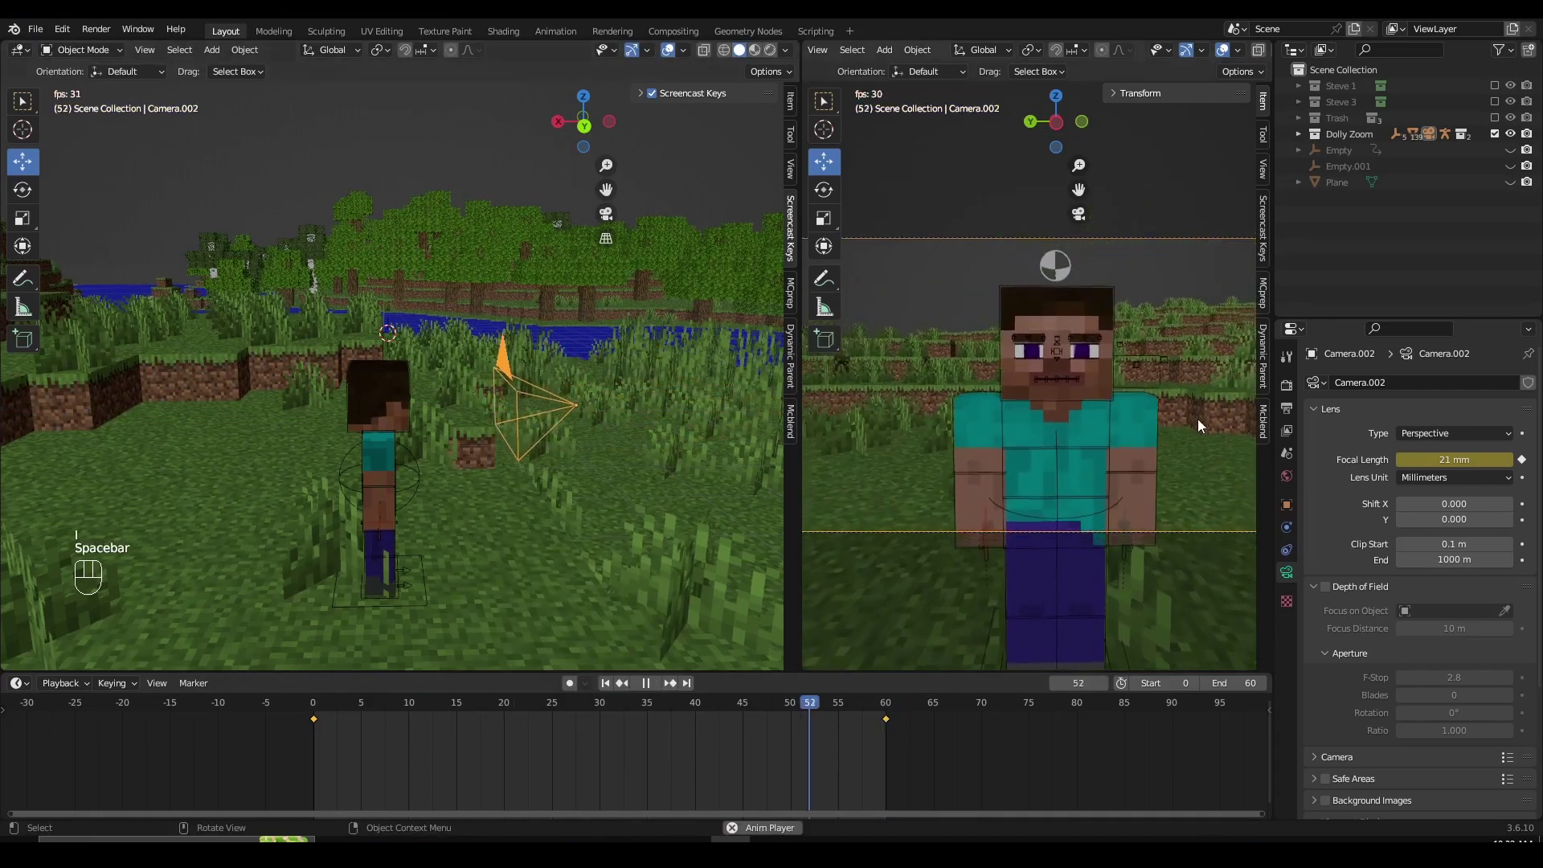
scroll(1125, 416, down, 2)
key(KP_0)
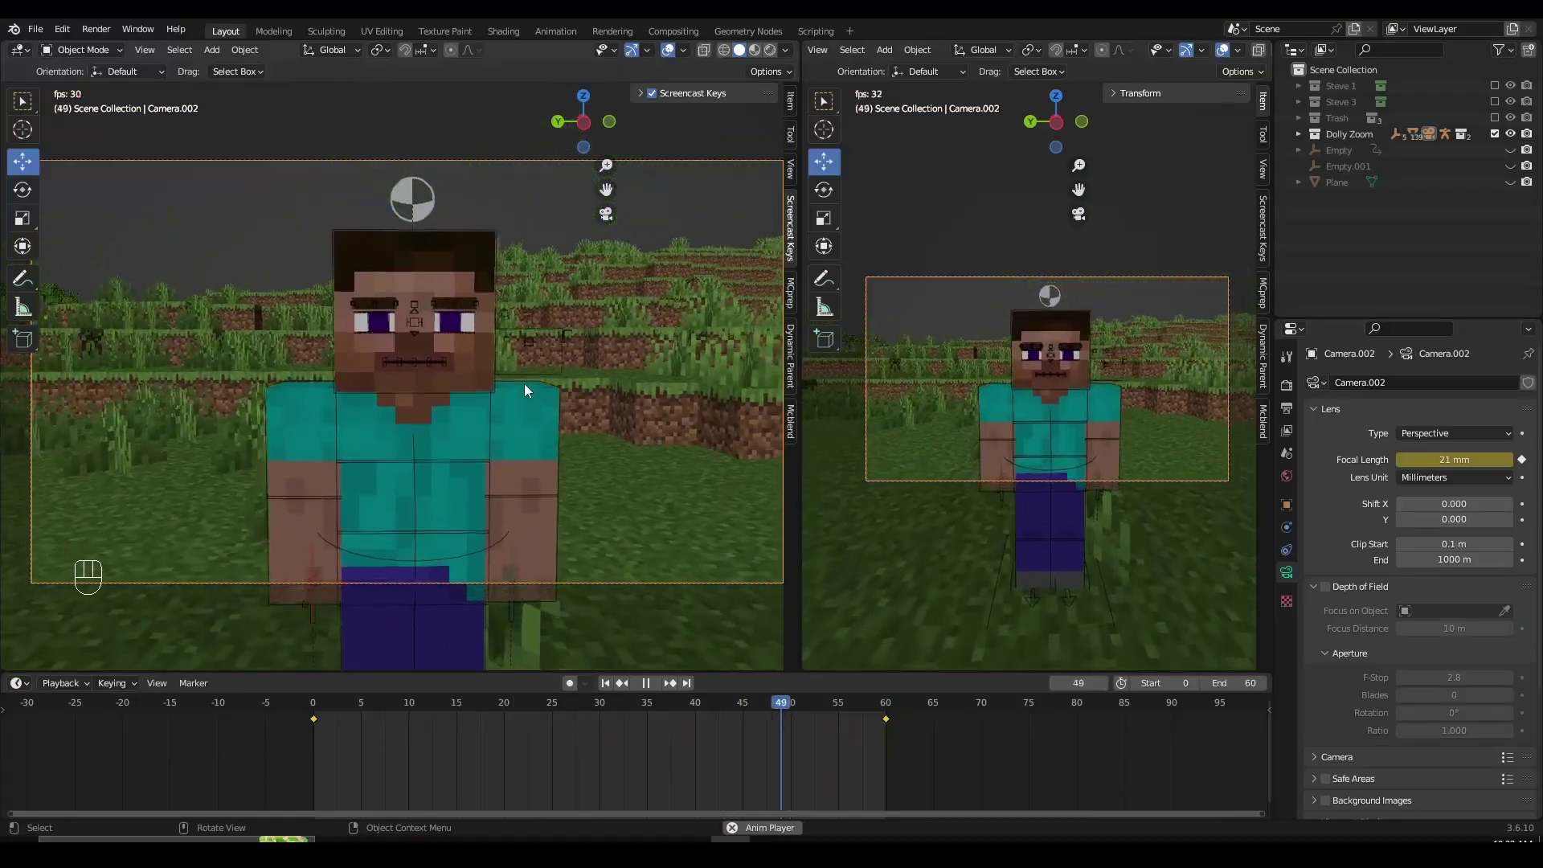
scroll(514, 412, up, 1)
key(space)
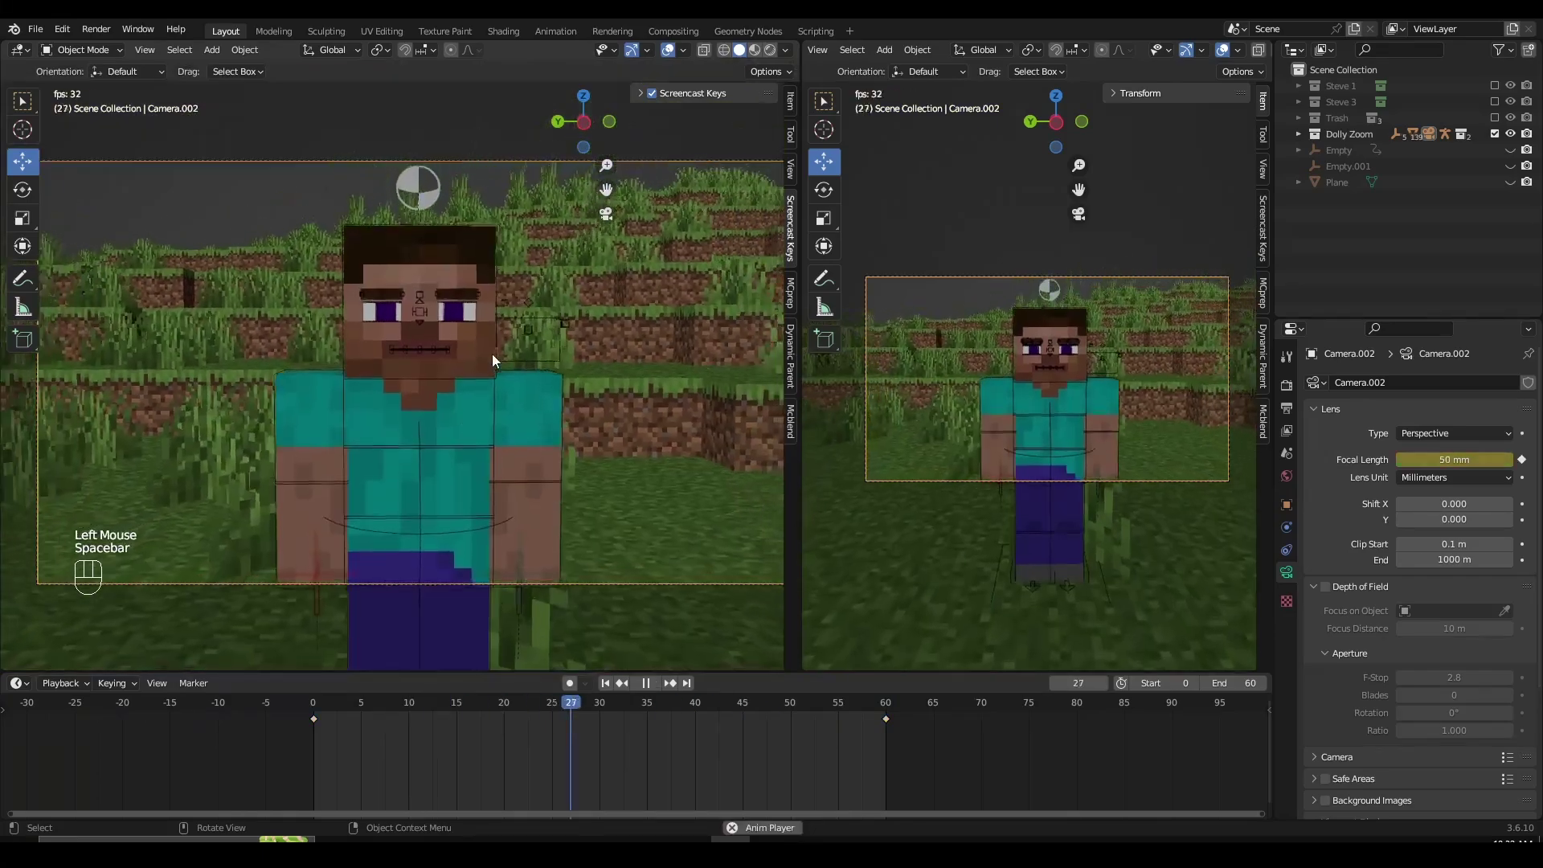
scroll(491, 352, up, 1)
scroll(489, 357, down, 2)
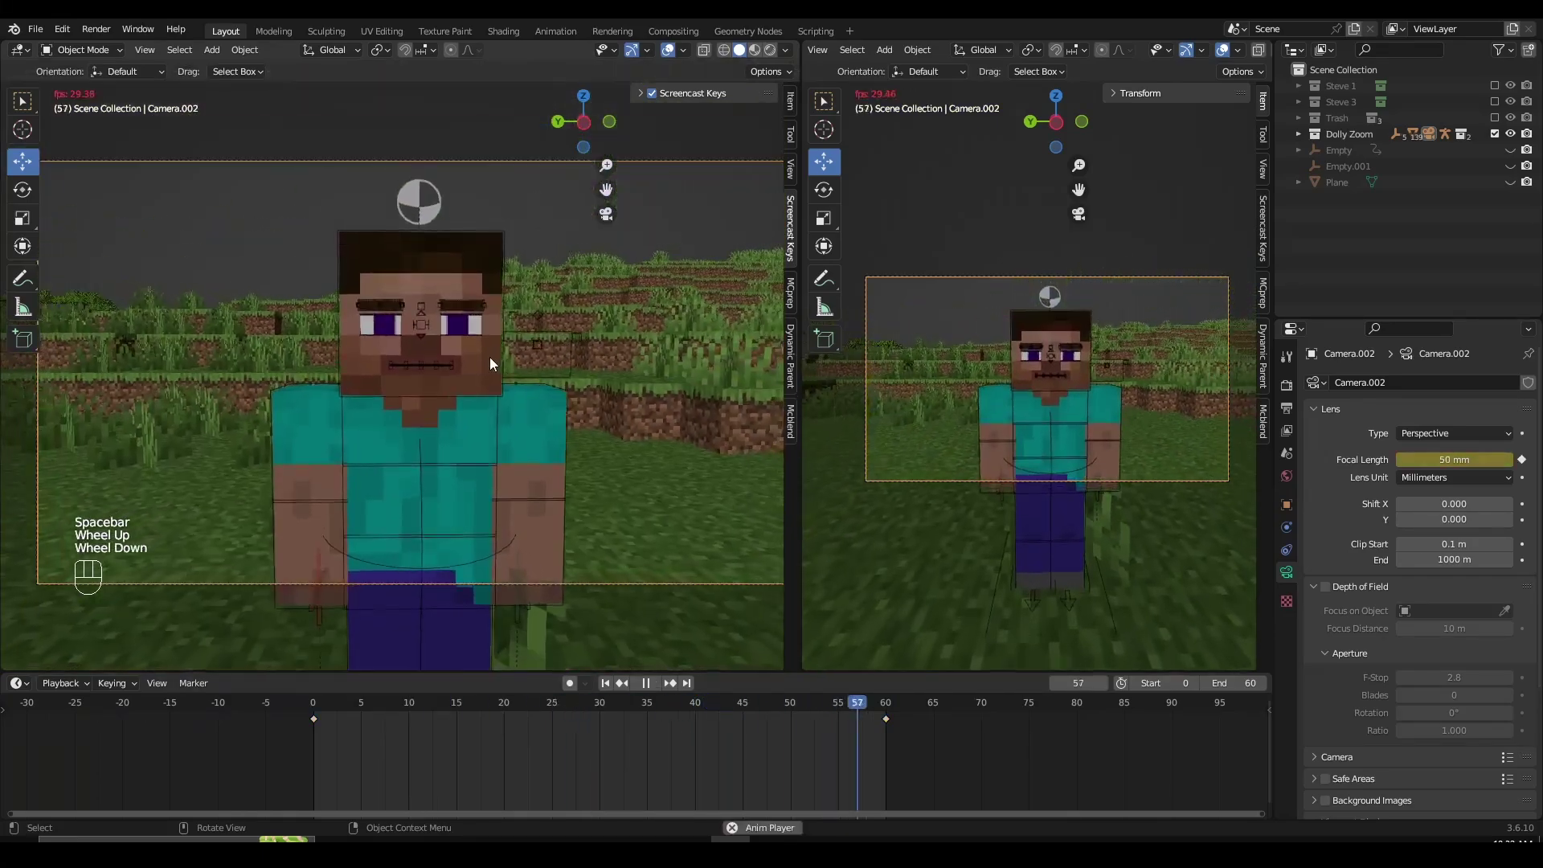
scroll(490, 357, up, 2)
Replay the dolly zoom in a closer view of the character, checking how the background shifts behind him
double_click(430, 321)
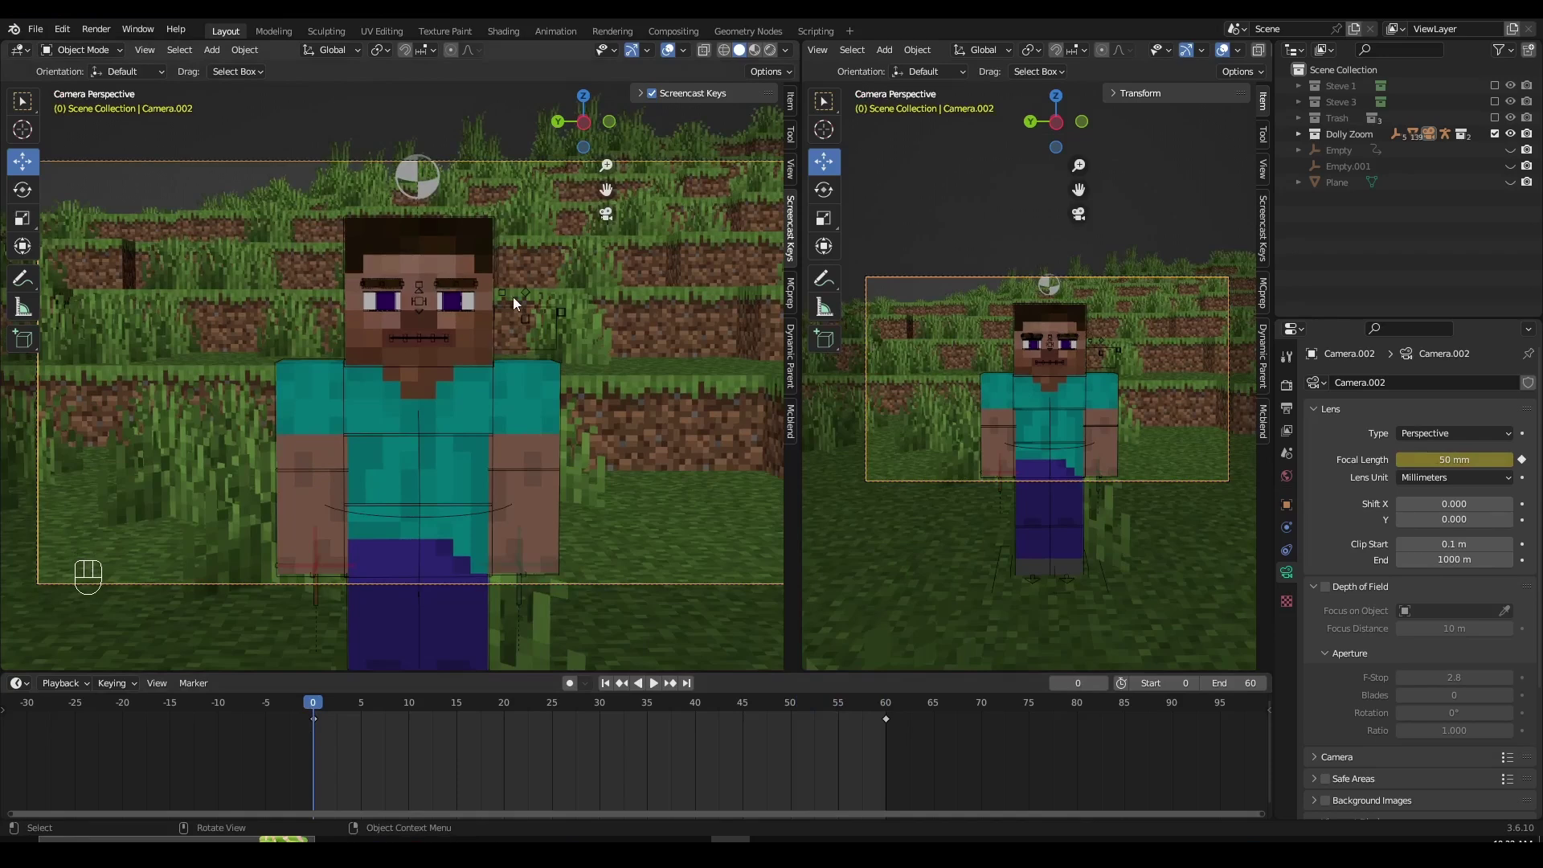
scroll(482, 366, up, 1)
key(space)
scroll(475, 364, up, 1)
key(space)
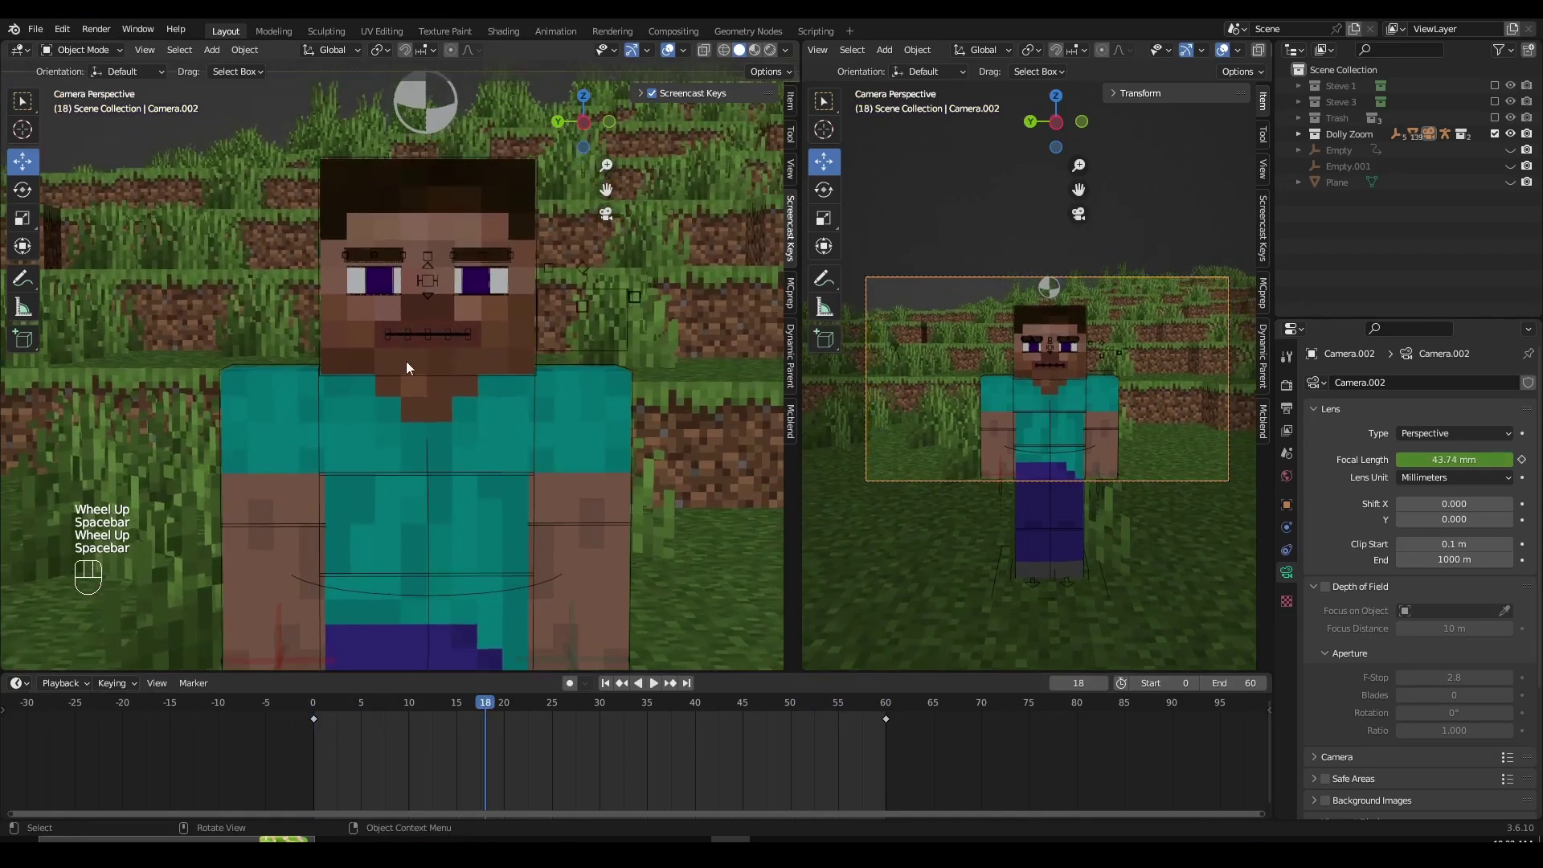
scroll(1024, 373, up, 1)
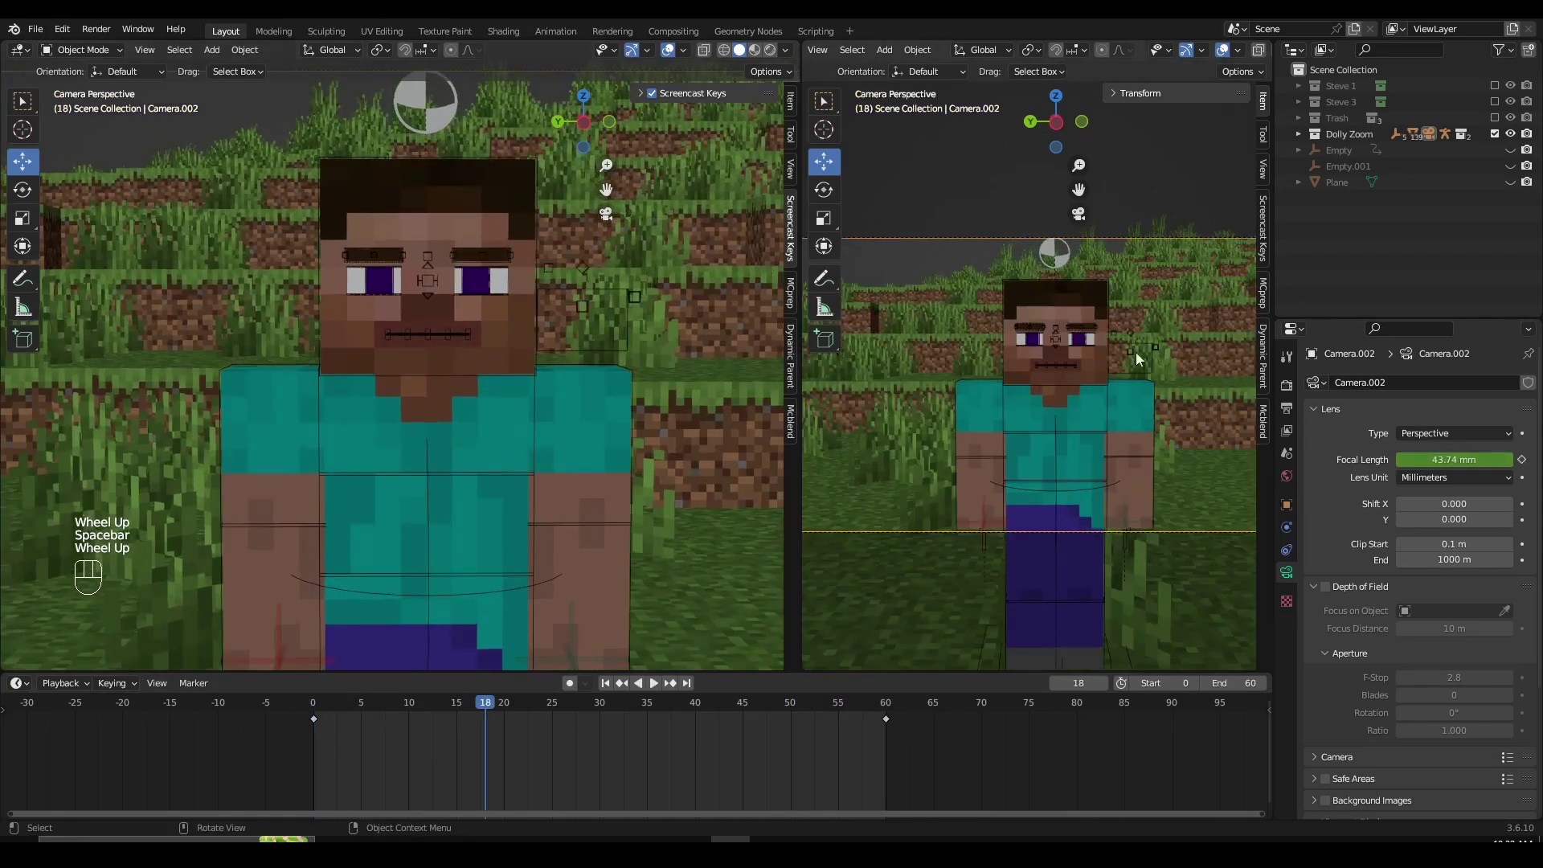
key(space)
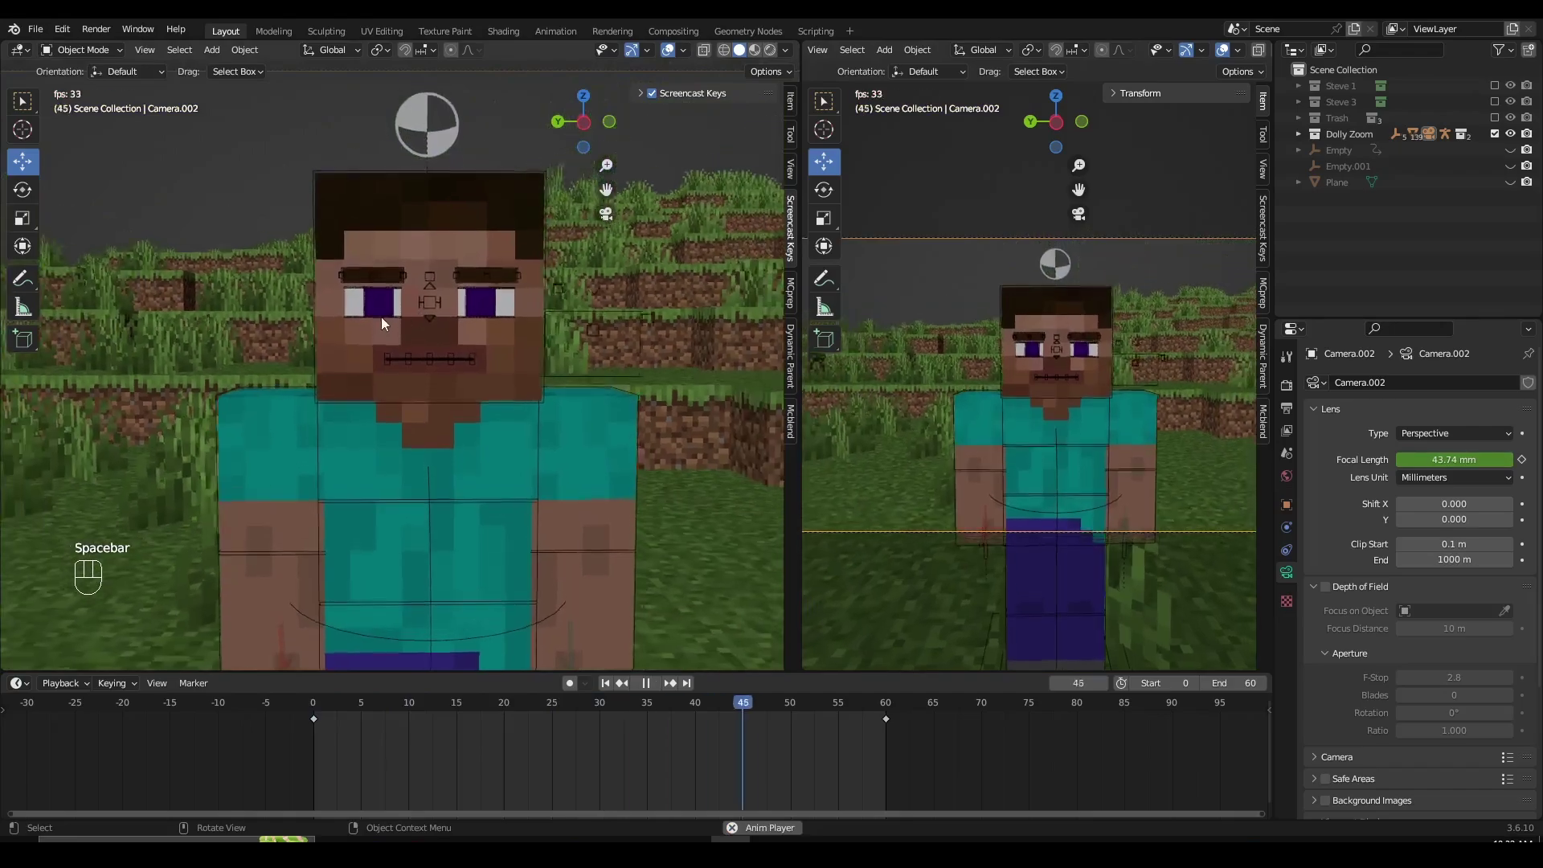
key(space)
scroll(483, 349, down, 1)
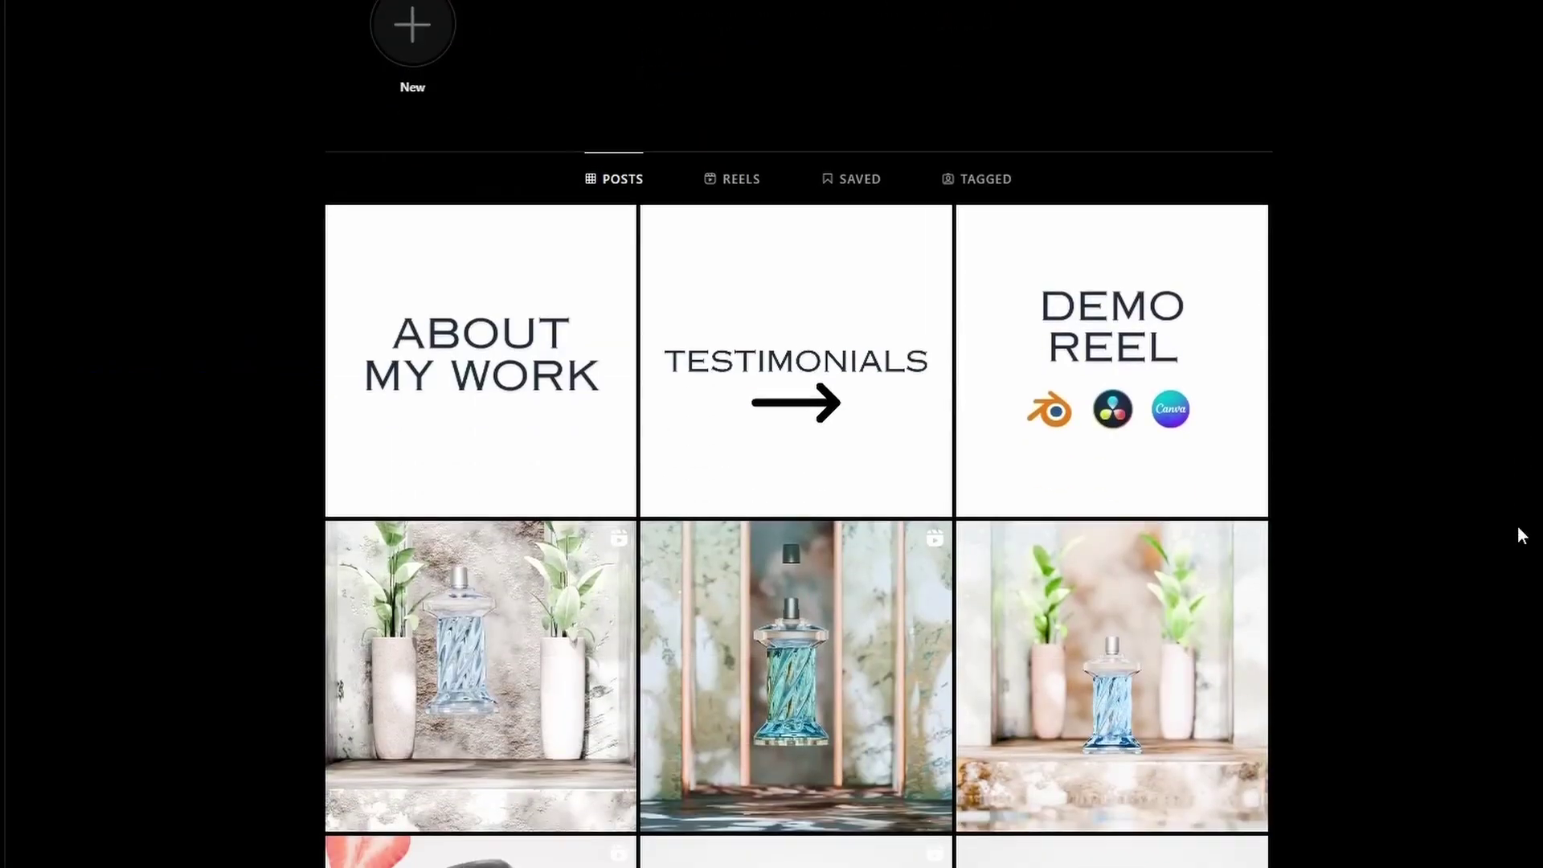
scroll(1519, 535, down, 3)
scroll(1519, 535, down, 6)
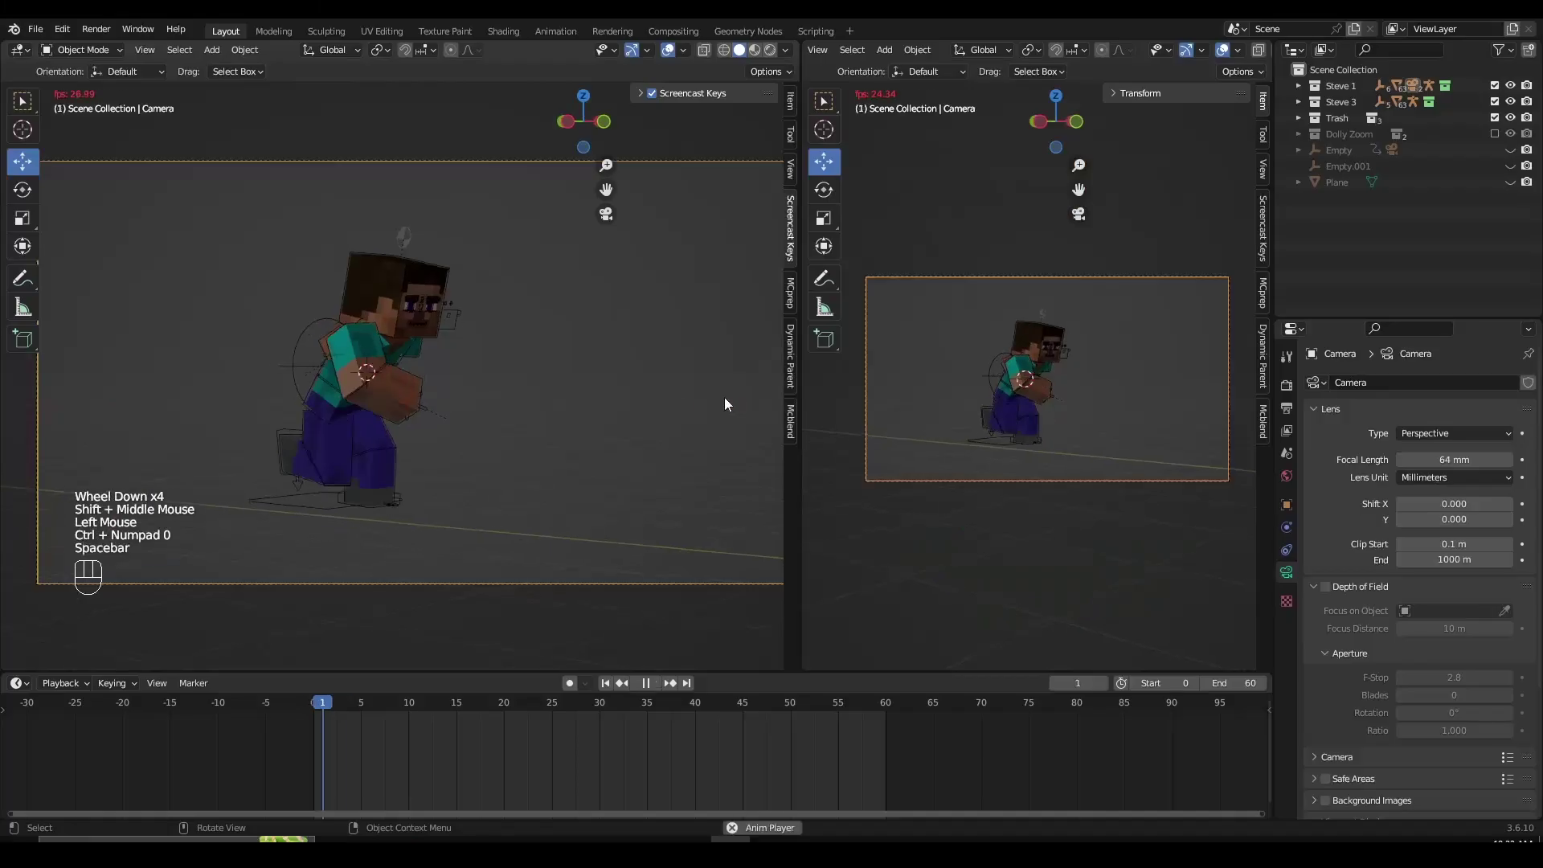
Review the runner tracking shot, return to frame 0 and view the scene from outside the camera
scroll(556, 408, down, 2)
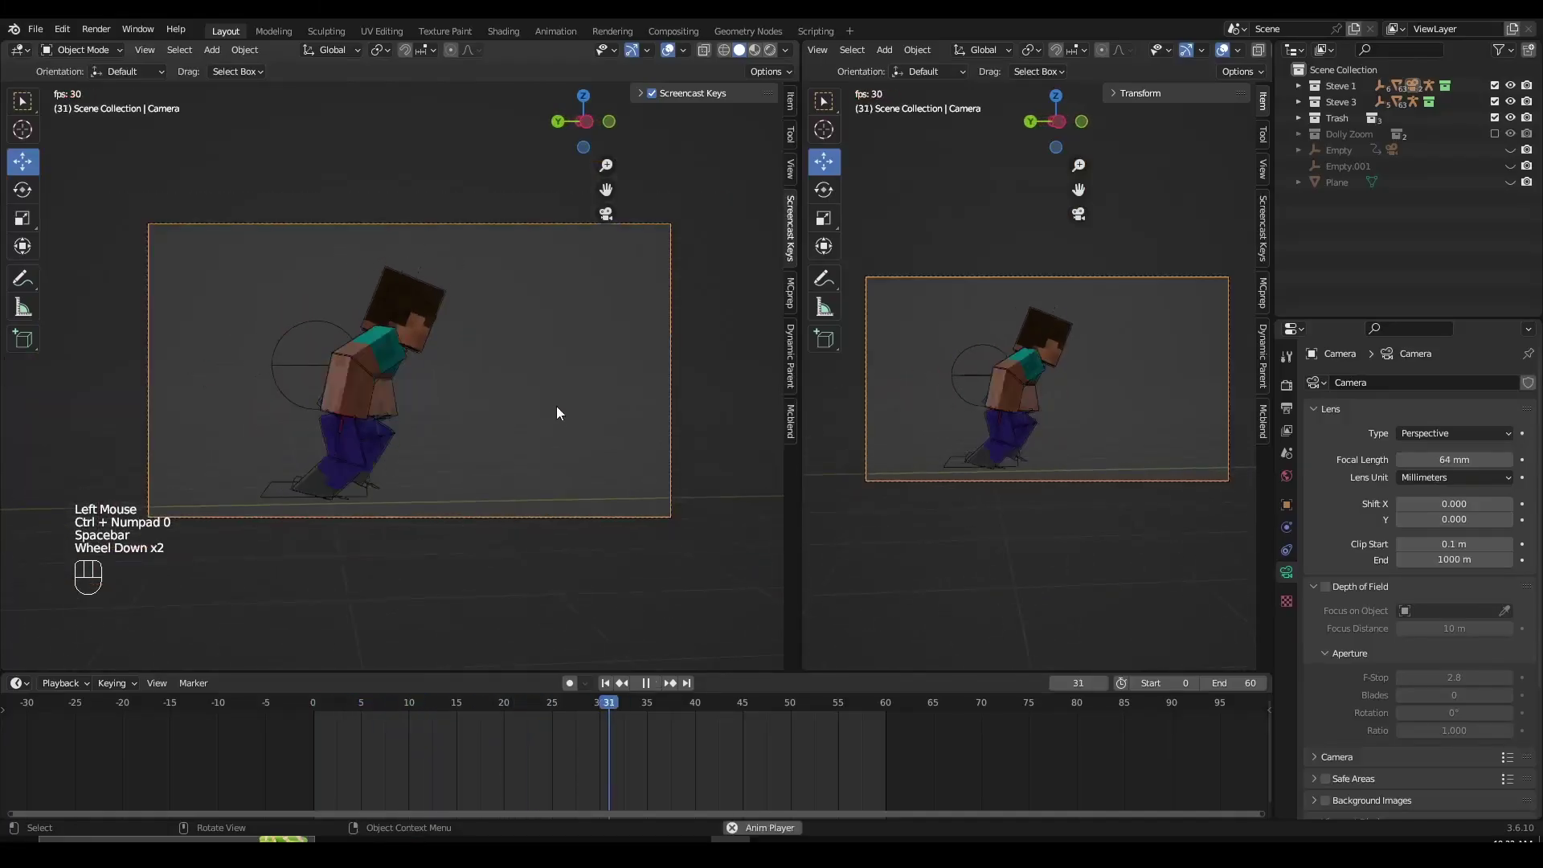
scroll(559, 413, up, 1)
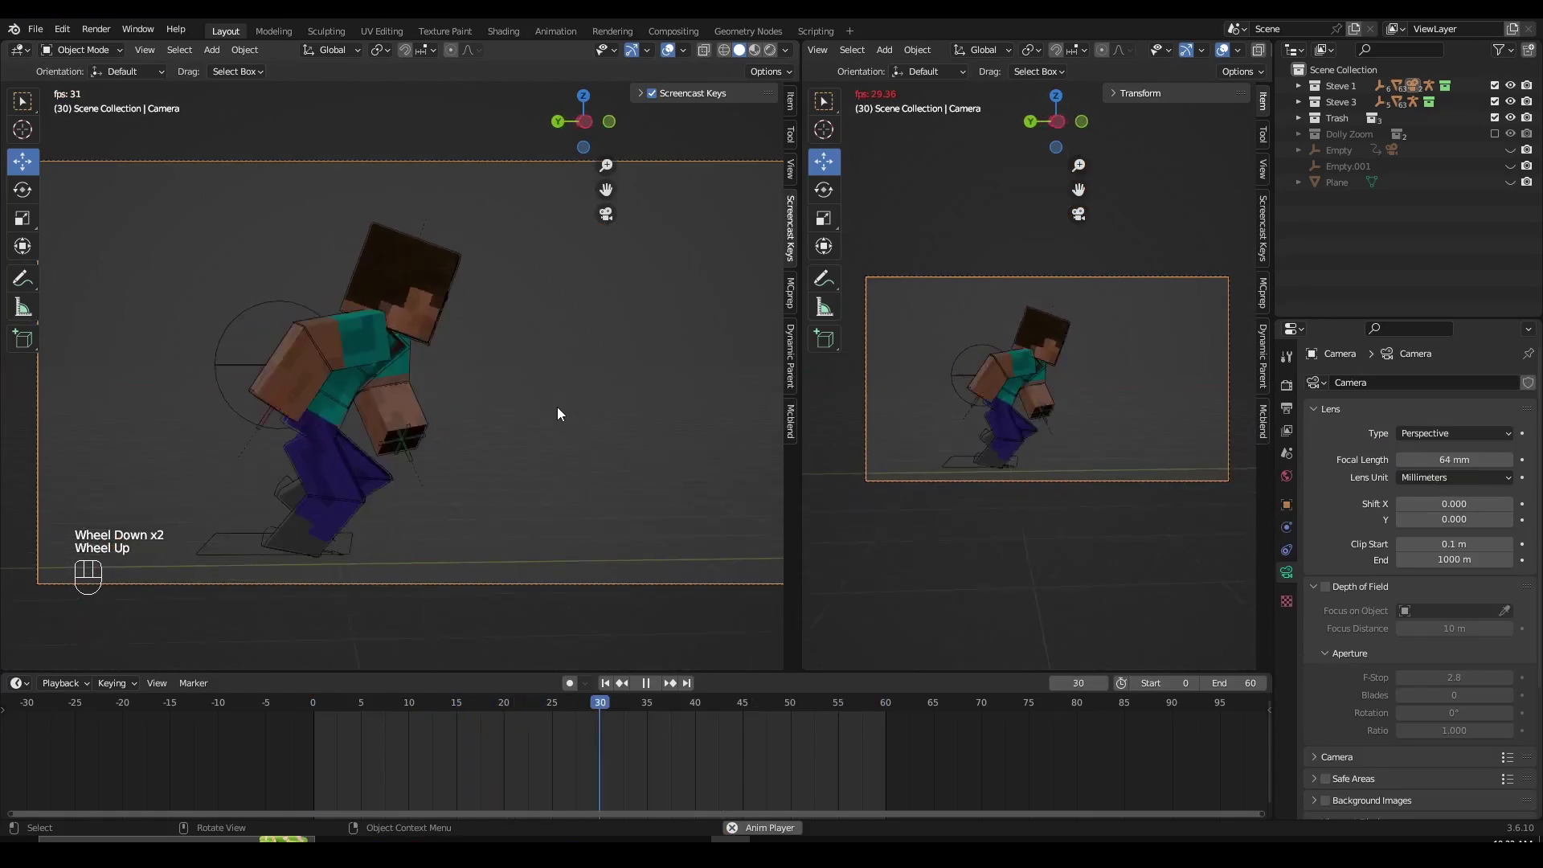
key(space)
drag(452, 700, 312, 707)
scroll(273, 445, down, 2)
middle_drag(268, 471, 374, 484)
scroll(375, 484, up, 1)
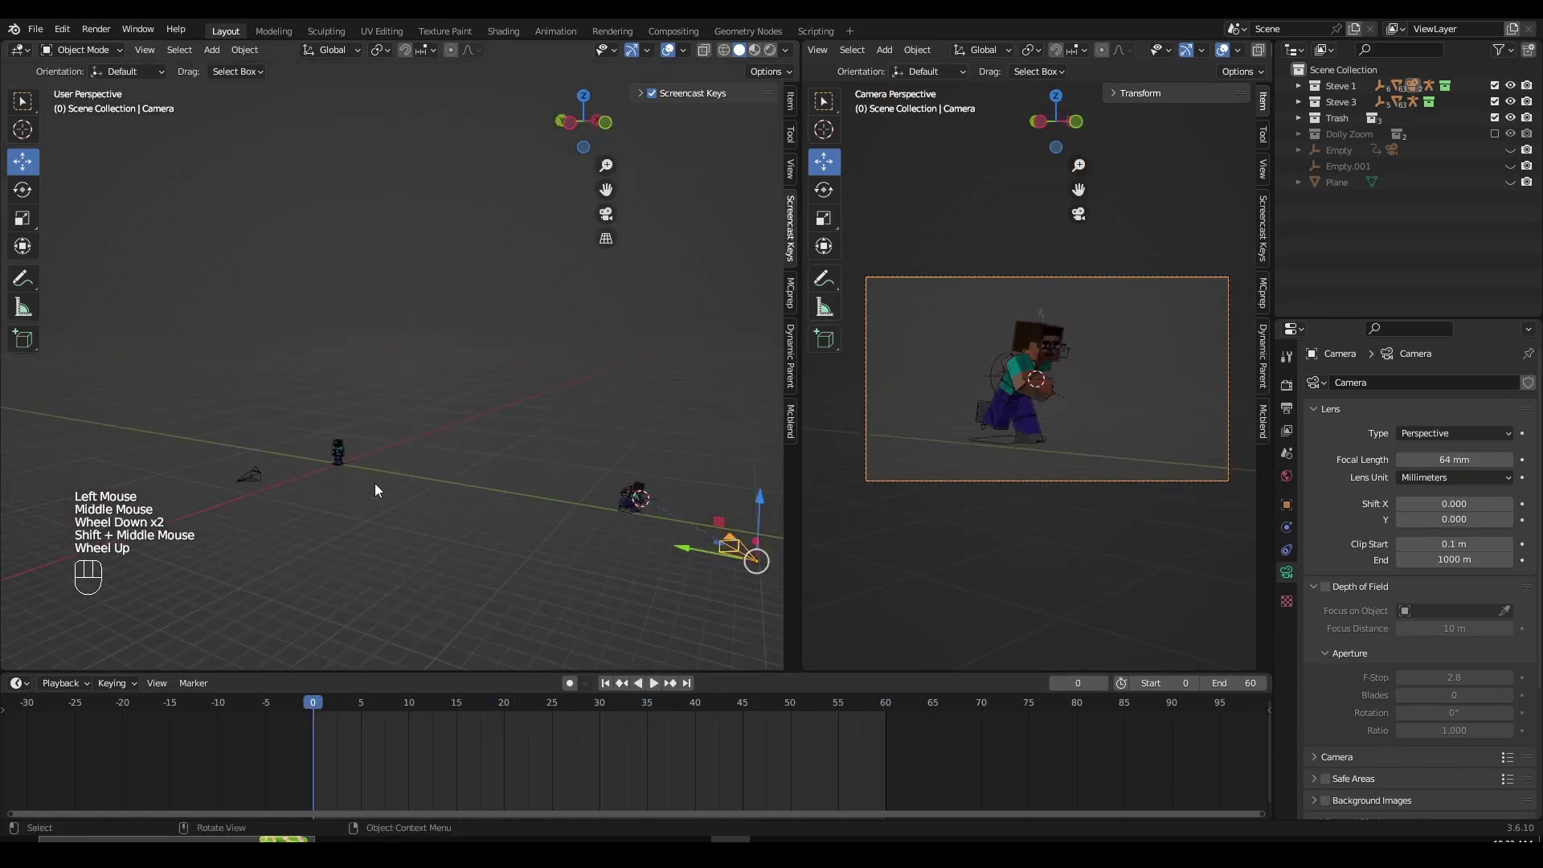
Look through the runner's tracking camera as the active camera and play back its shot
click(257, 476)
key(ctrl+KP_Decimal)
key(ctrl+KP_0)
key(space)
scroll(369, 340, down, 2)
scroll(442, 361, up, 1)
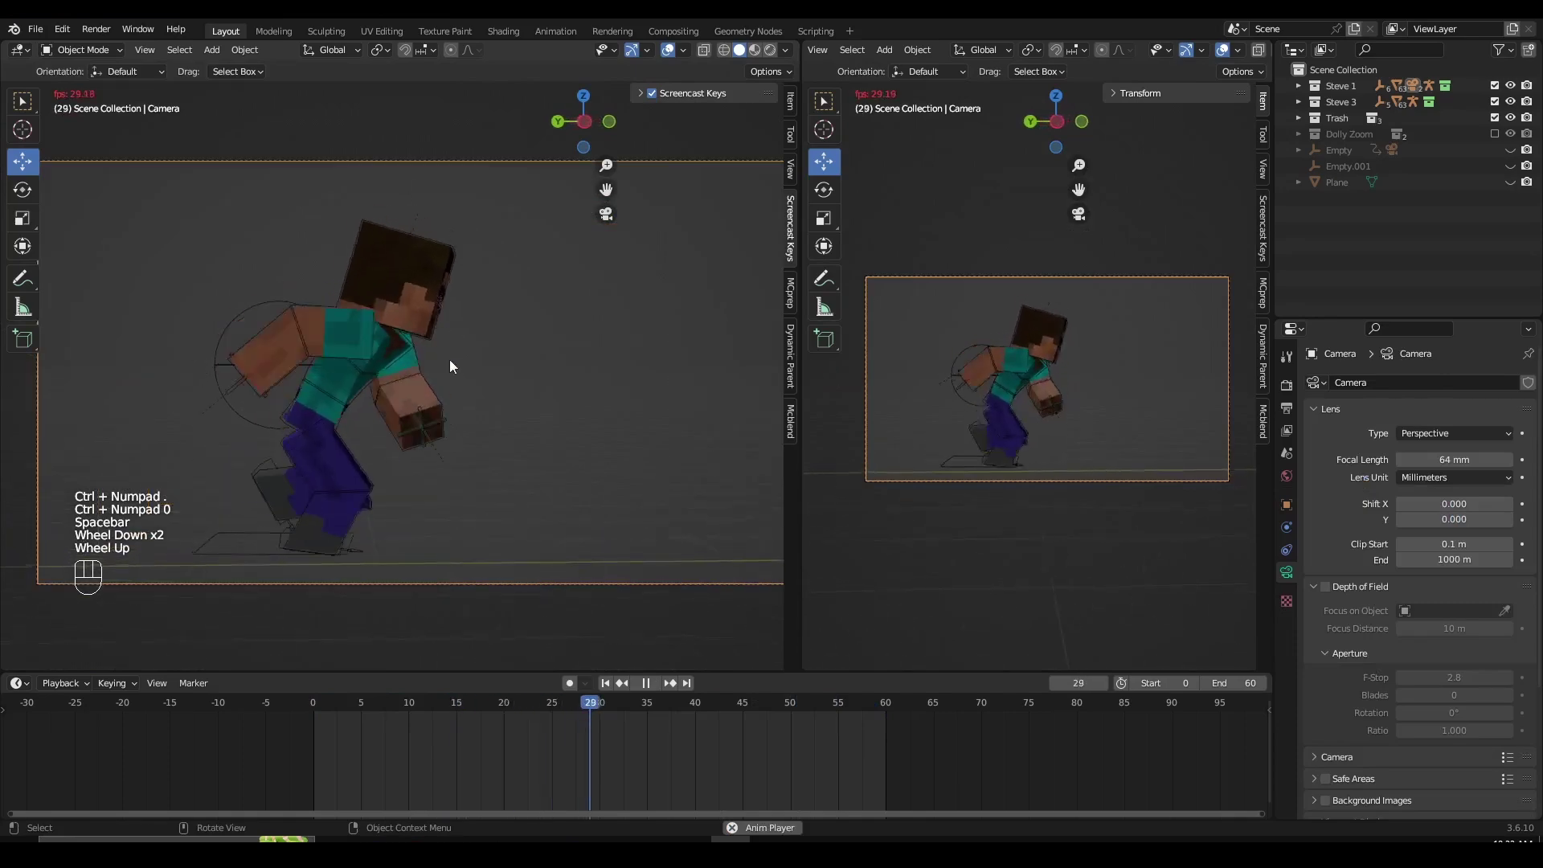
scroll(403, 357, down, 2)
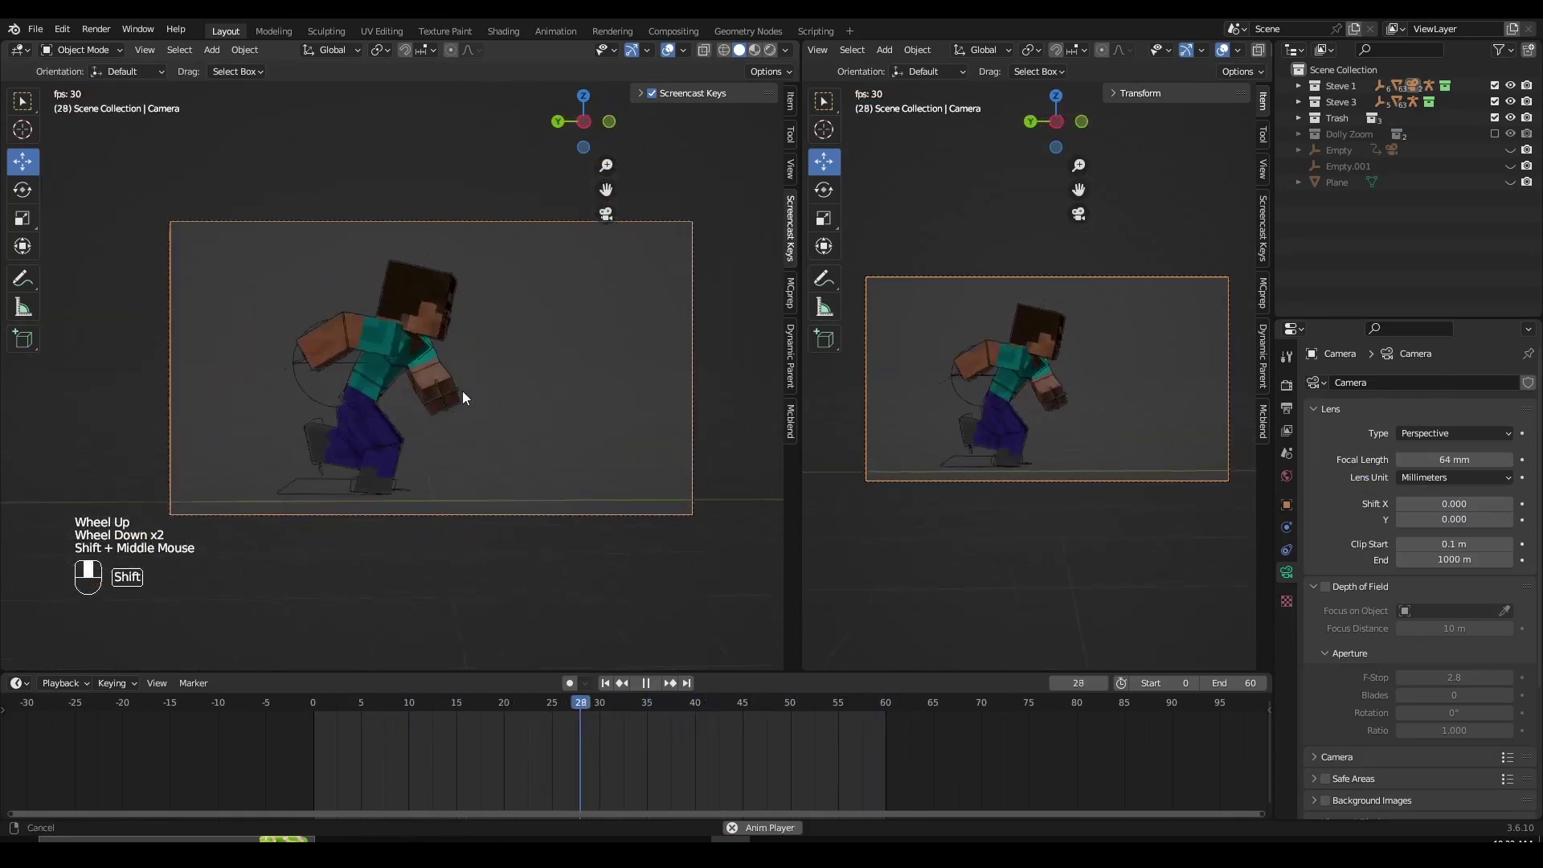